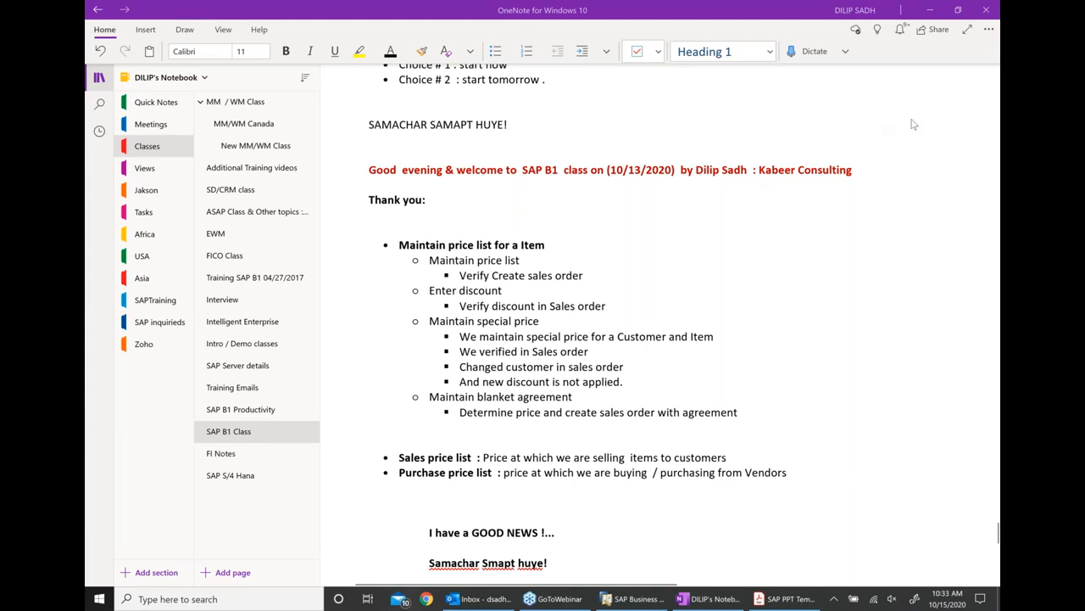
Step: Review the 10/13/2020 class notes, including the definitions of the sales price list and purchase price list
left_click(773, 202)
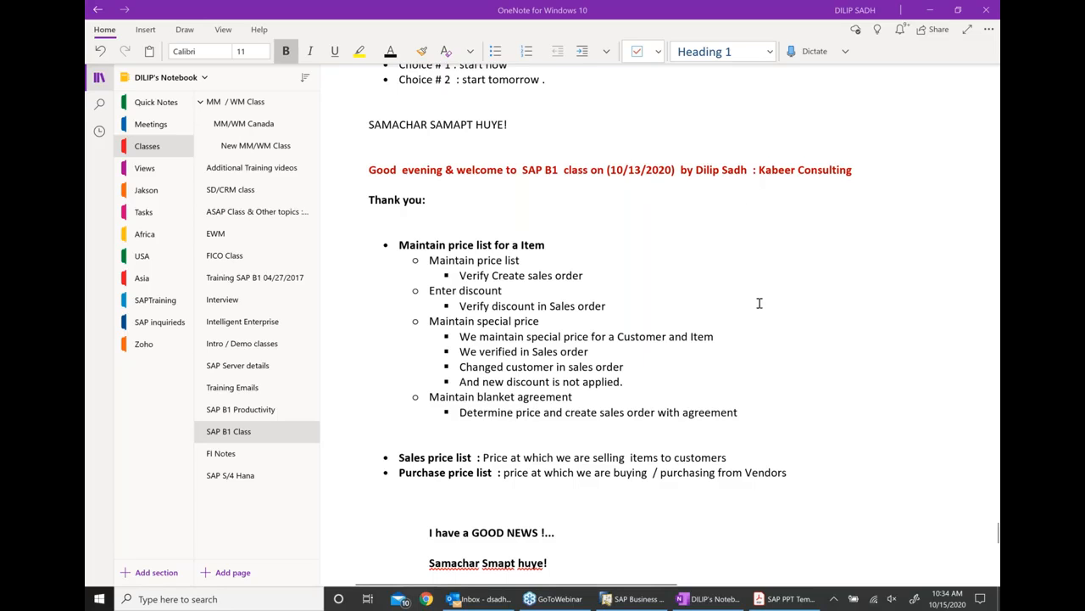
scroll(759, 303, "down", 2)
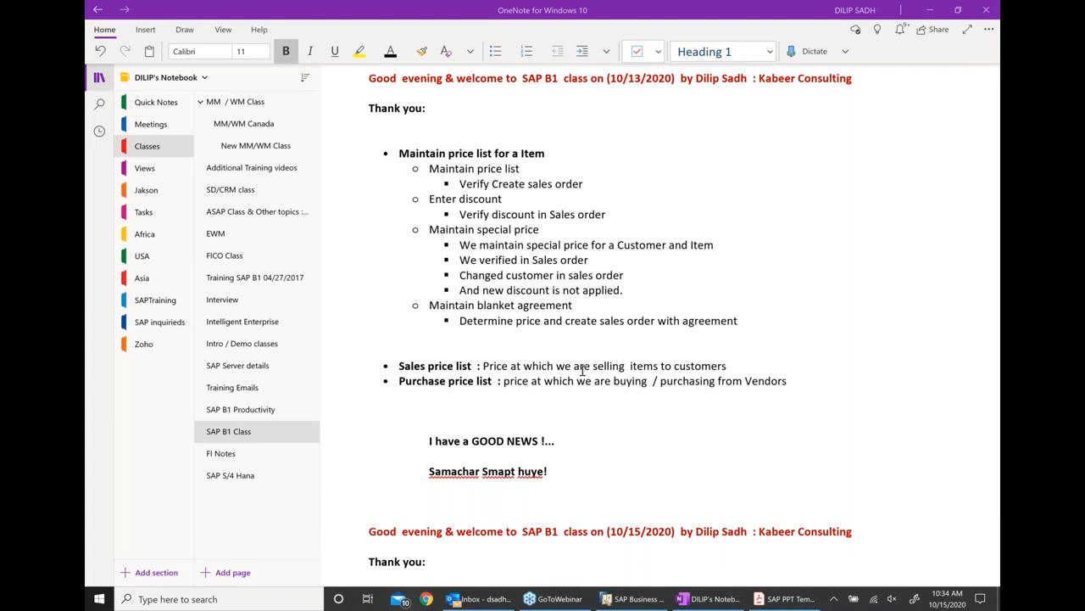
left_click_drag(397, 365, 733, 365)
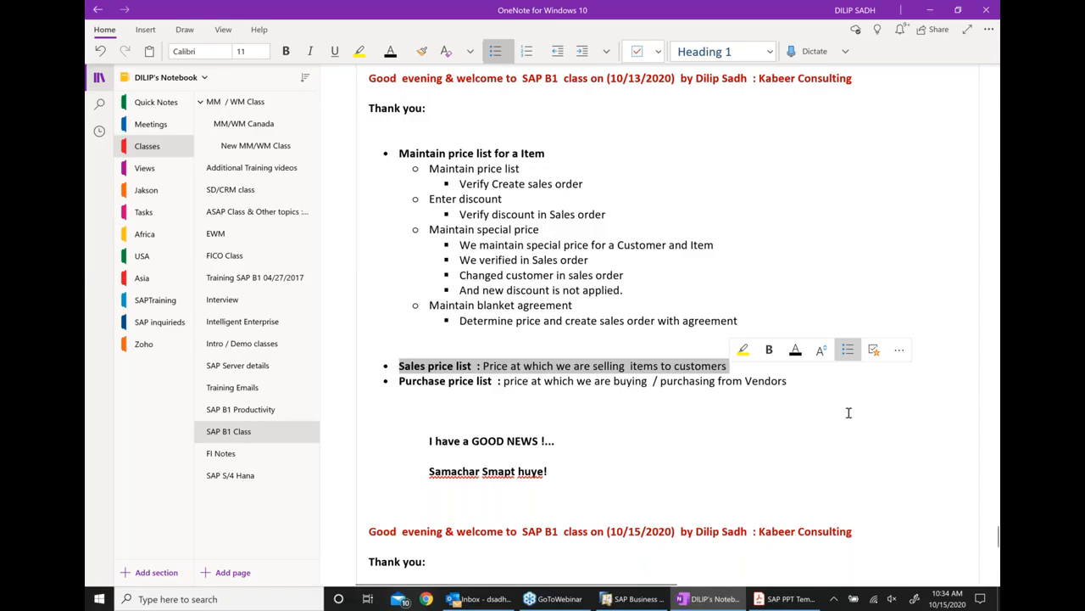
left_click(741, 418)
left_click_drag(399, 381, 793, 385)
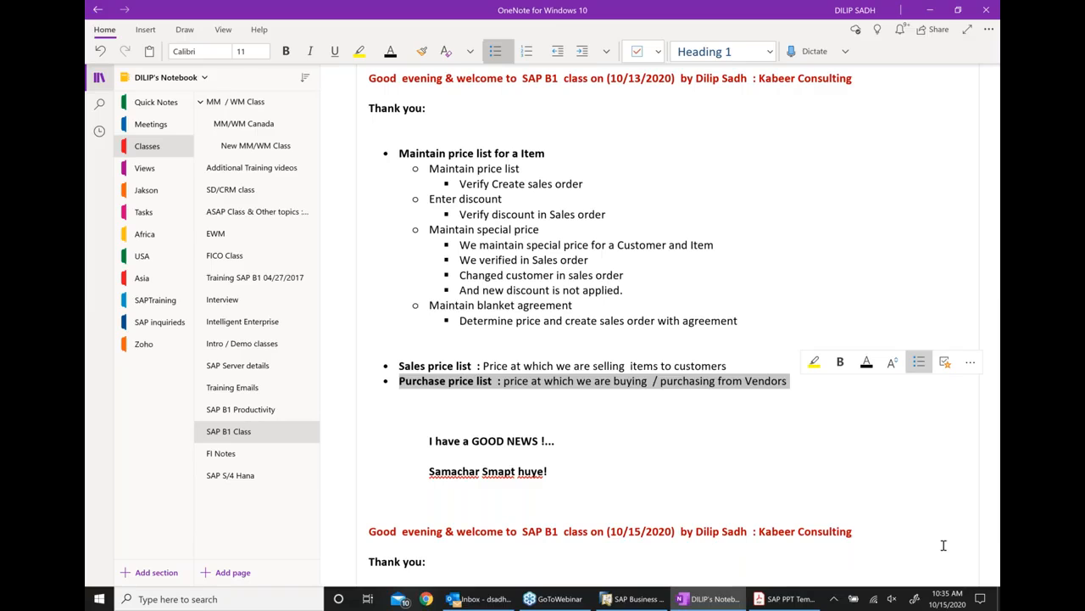
left_click(836, 472)
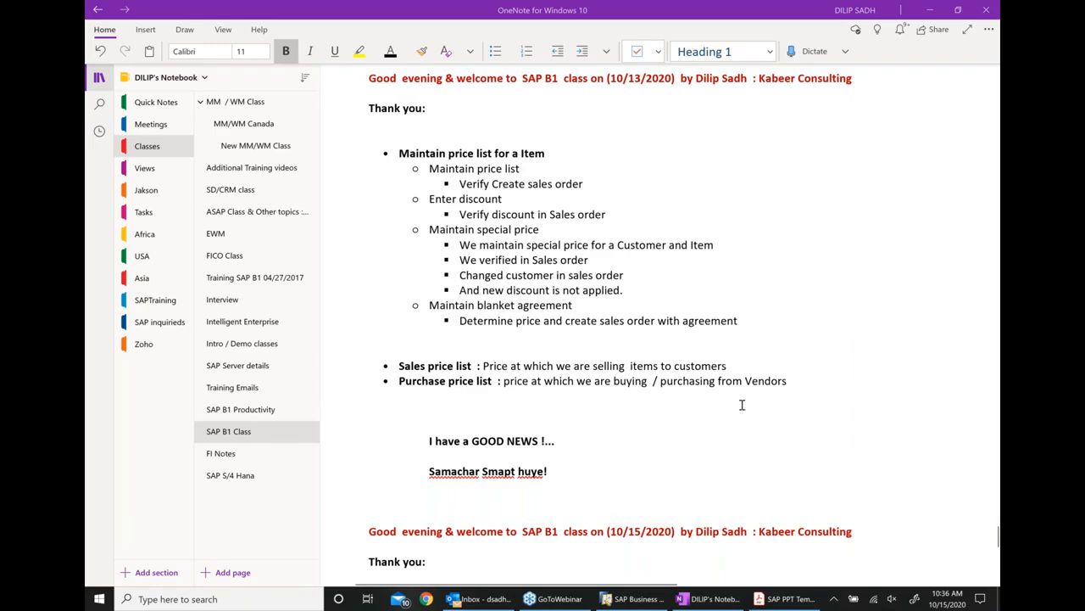
scroll(738, 397, "down", 3)
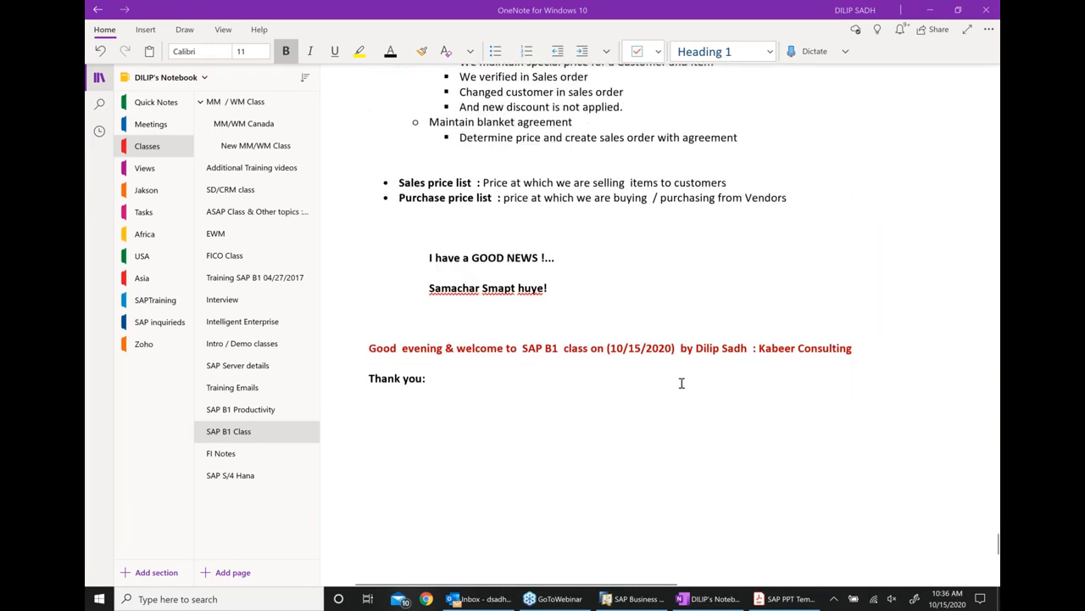
scroll(537, 368, "down", 2)
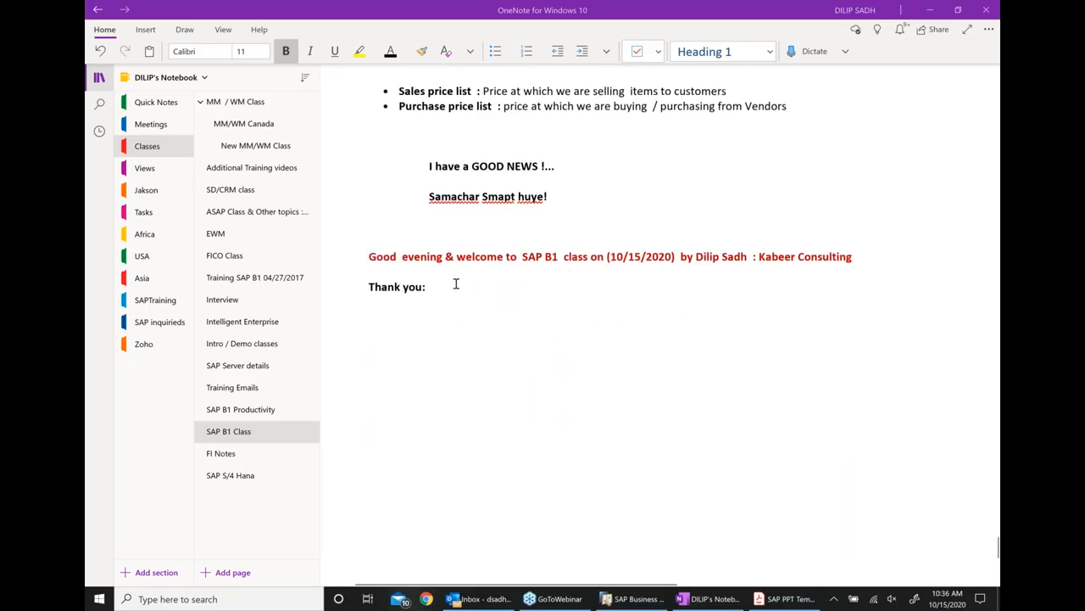
Step: Add the bullet "Set up a new item master" below "Thank you:" in the 10/15/2020 class notes
left_click(457, 285)
key("Return")
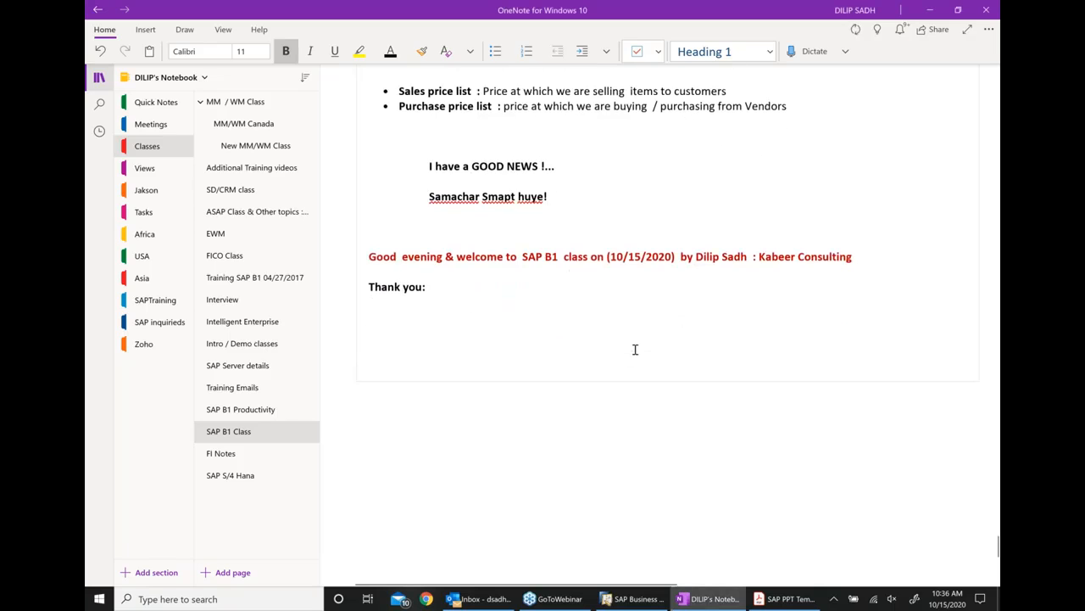
left_click(937, 133)
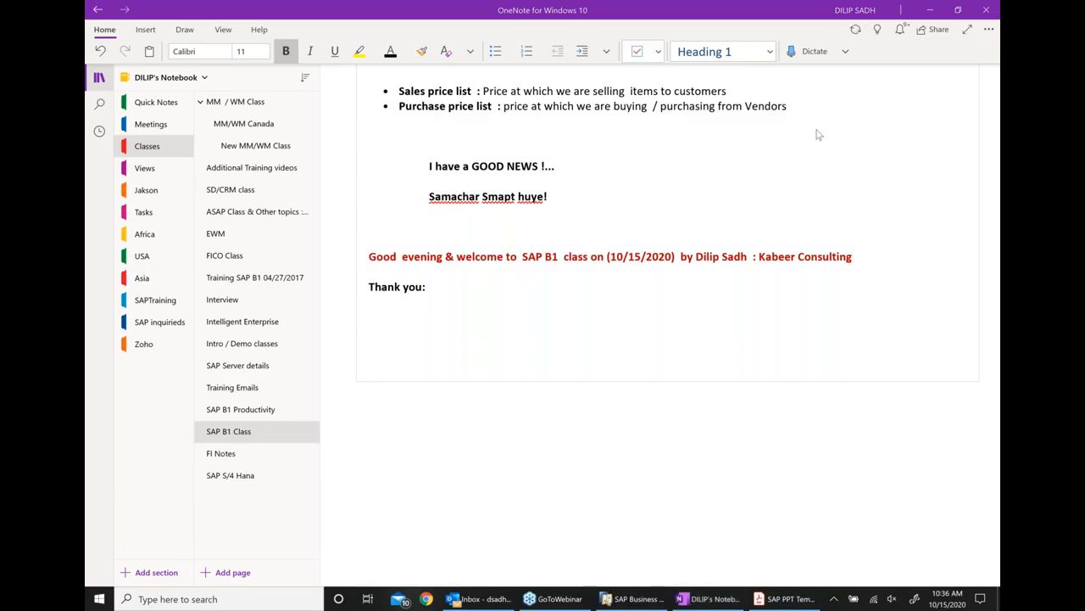
left_click(428, 287)
key("Return")
key("Return")
key("Return")
type("*")
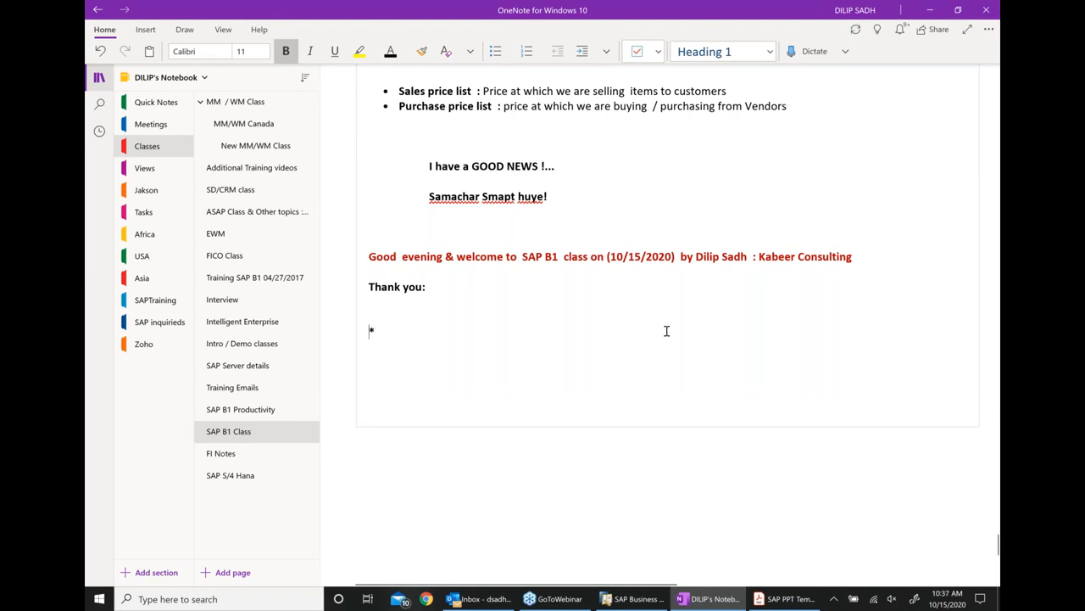
type(" Set up a")
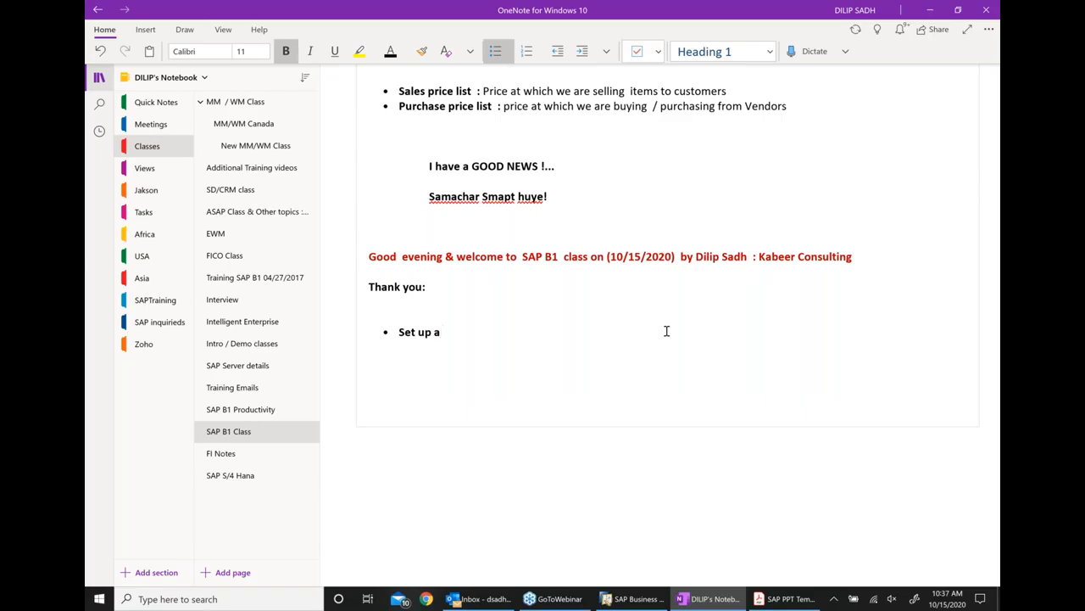
type("  new p")
key("BackSpace")
type("item master")
key("Return")
Step: Add the bullet "Set up a Base price list" with sub-bullets "Verify price in Sales order" and "Verify Price in Purchase order"
type("s")
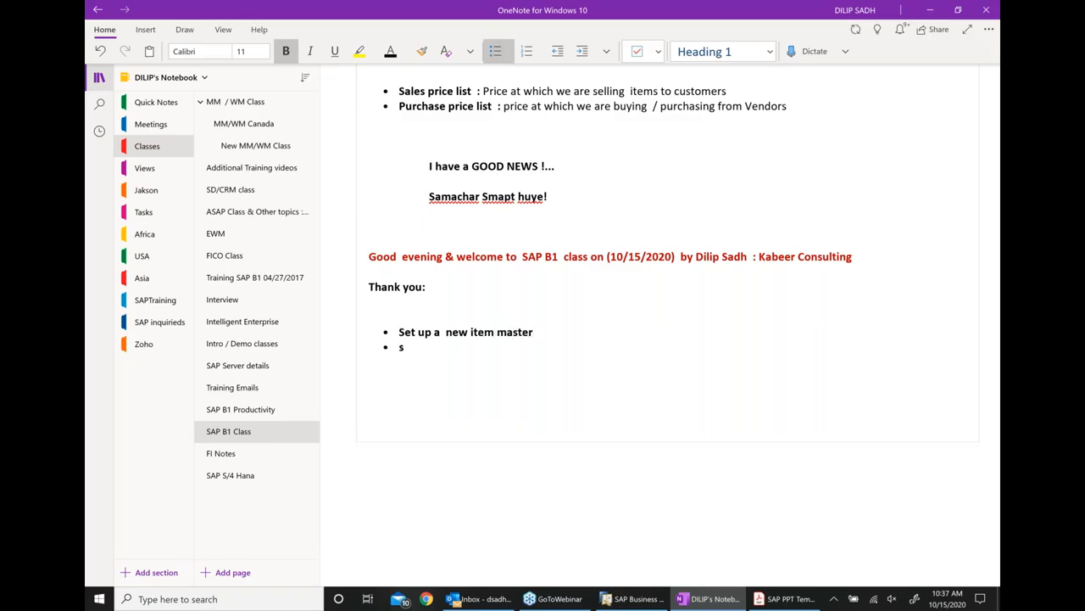
type("et up a Base price list")
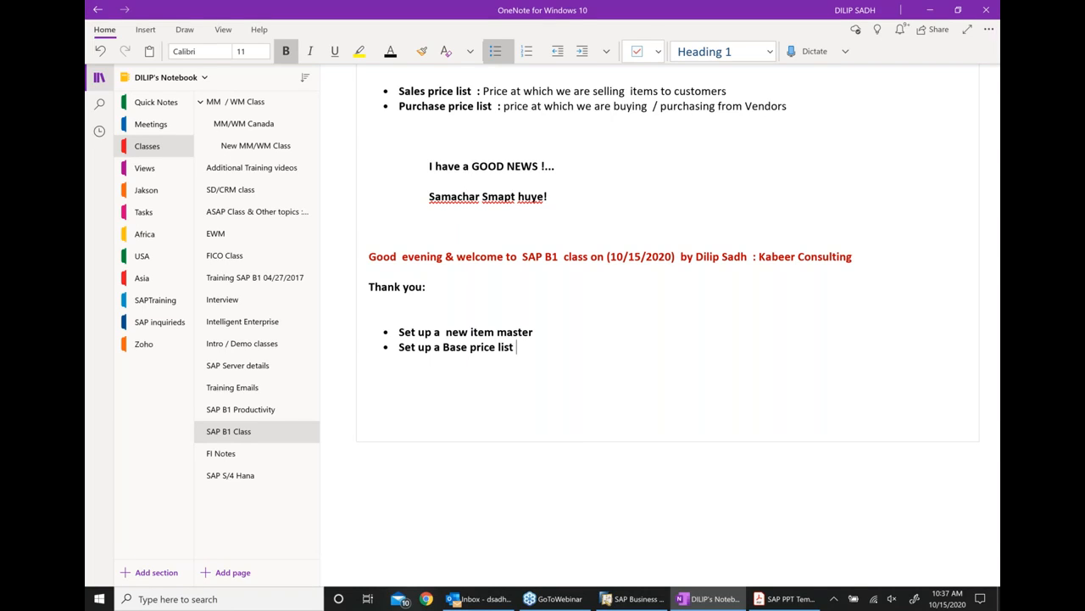
key("Return")
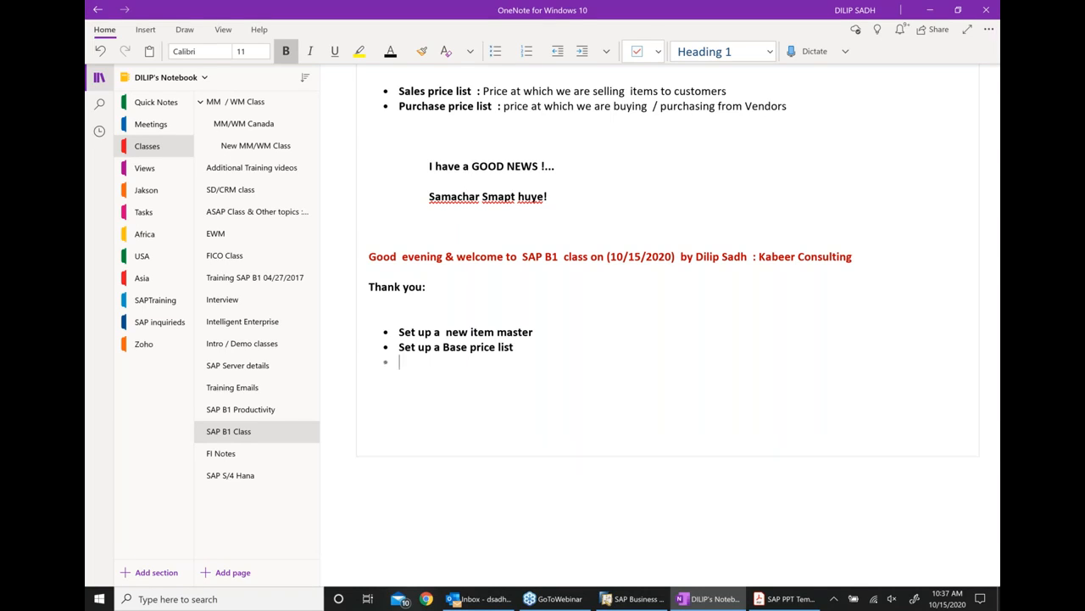
left_click(577, 57)
type("ve")
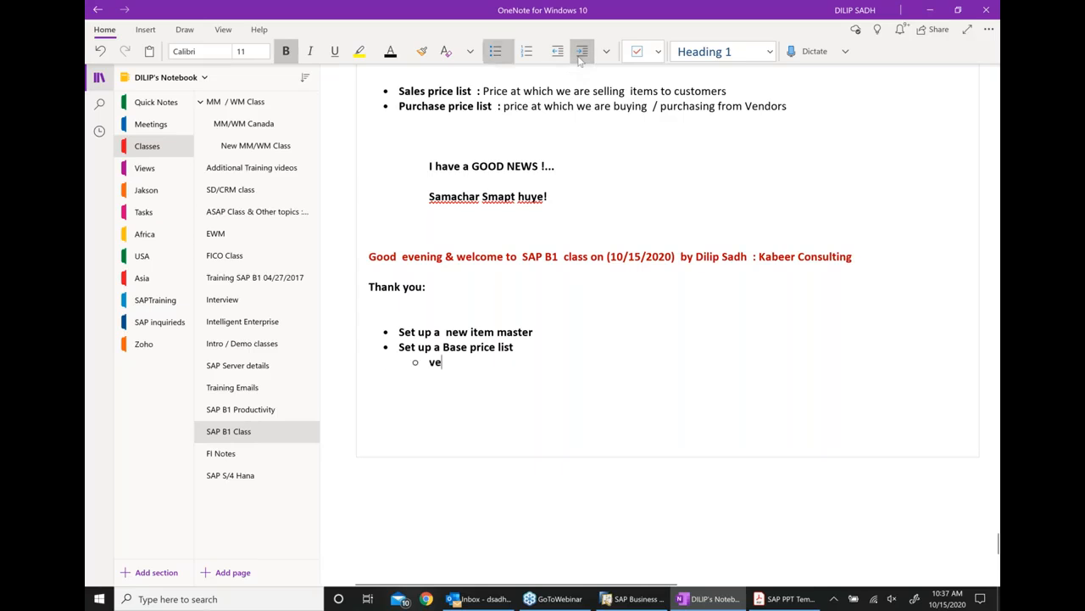
type("rify price")
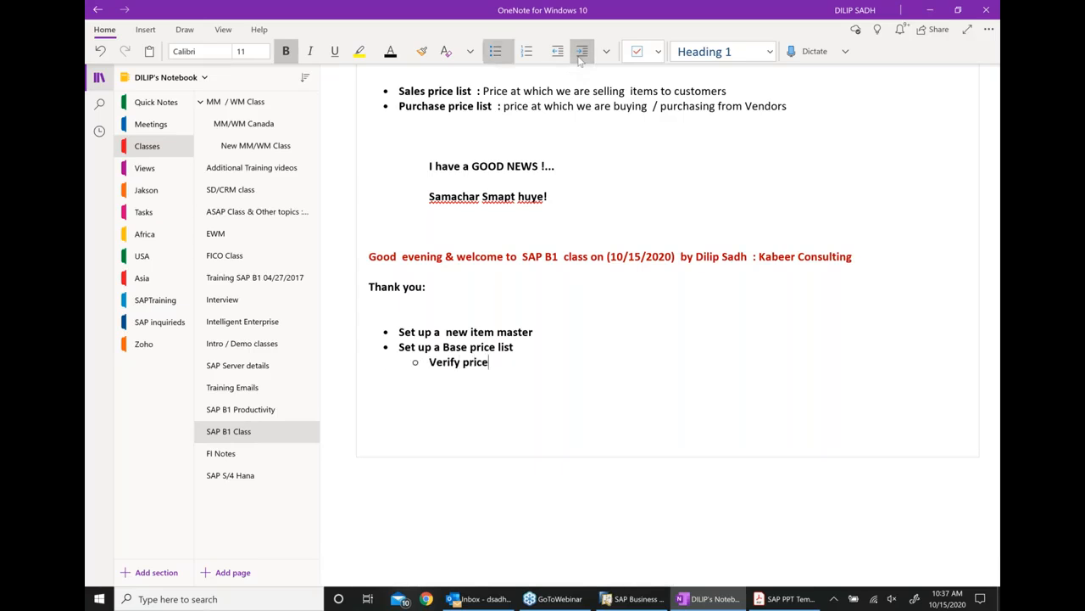
type(" in Sales orde")
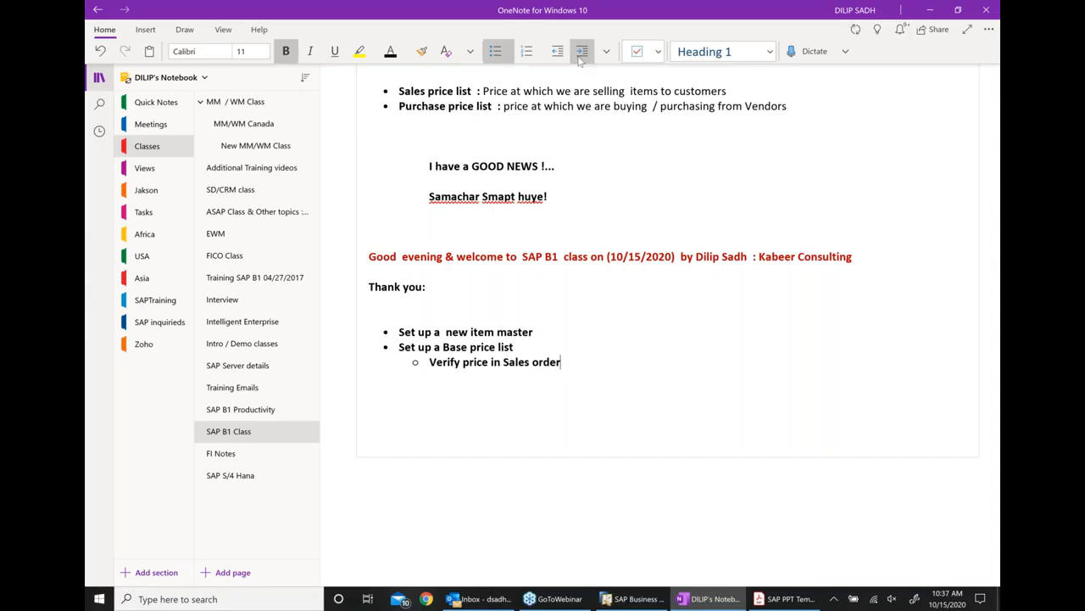
type("r")
key("Return")
type("verify Price in Purchase order")
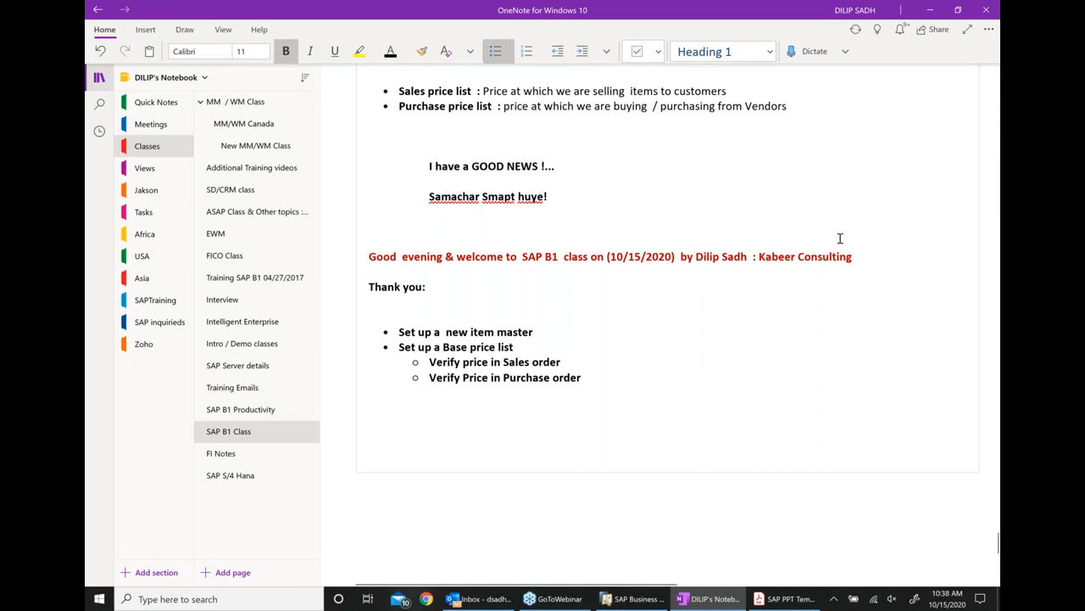
Step: Switch to SAP Business One and open the inventory Item Master Data
left_click(635, 598)
left_click(142, 201)
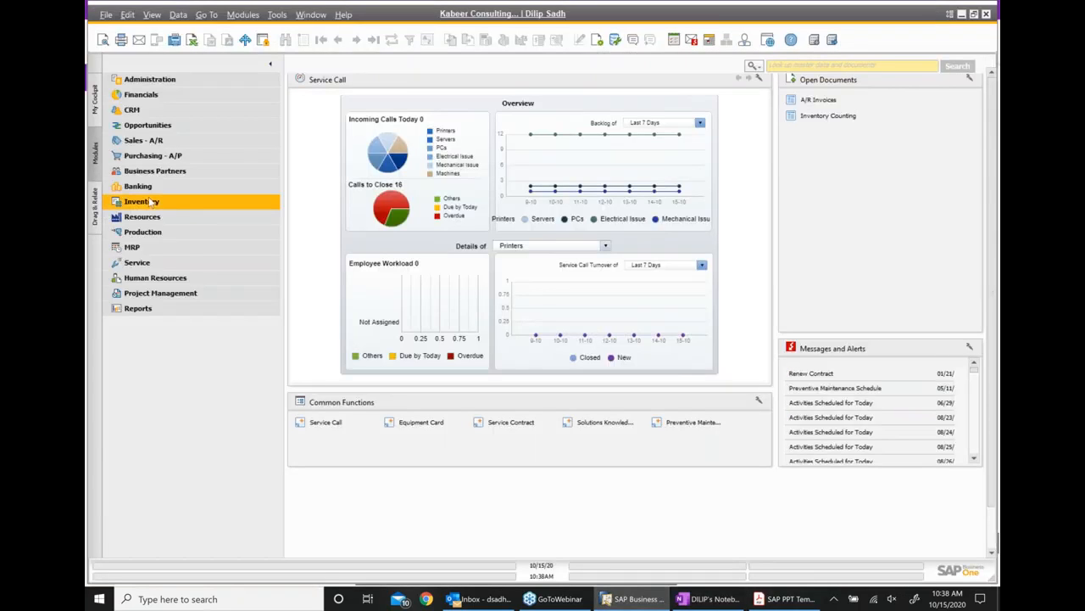
left_click(174, 218)
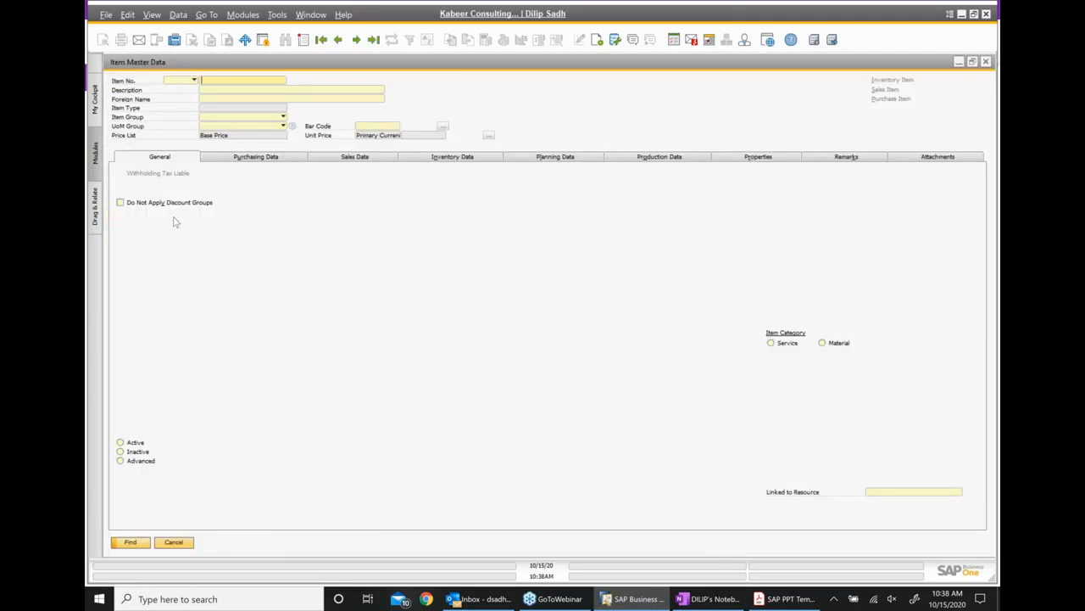
Step: Look through the full list of items to check which FG item numbers are already used
type("*")
key("Return")
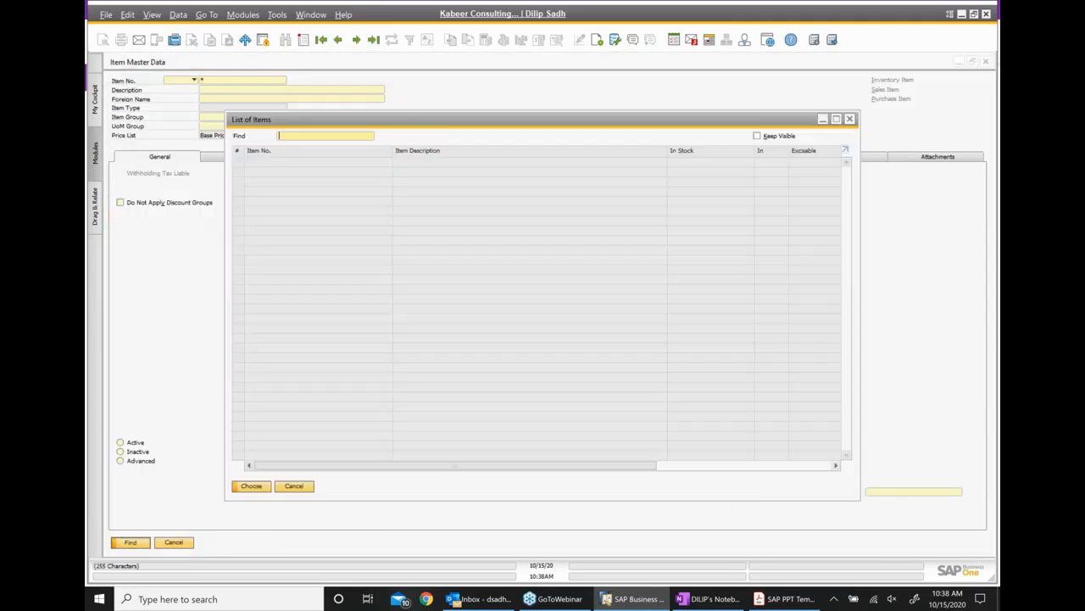
scroll(306, 386, "down", 4)
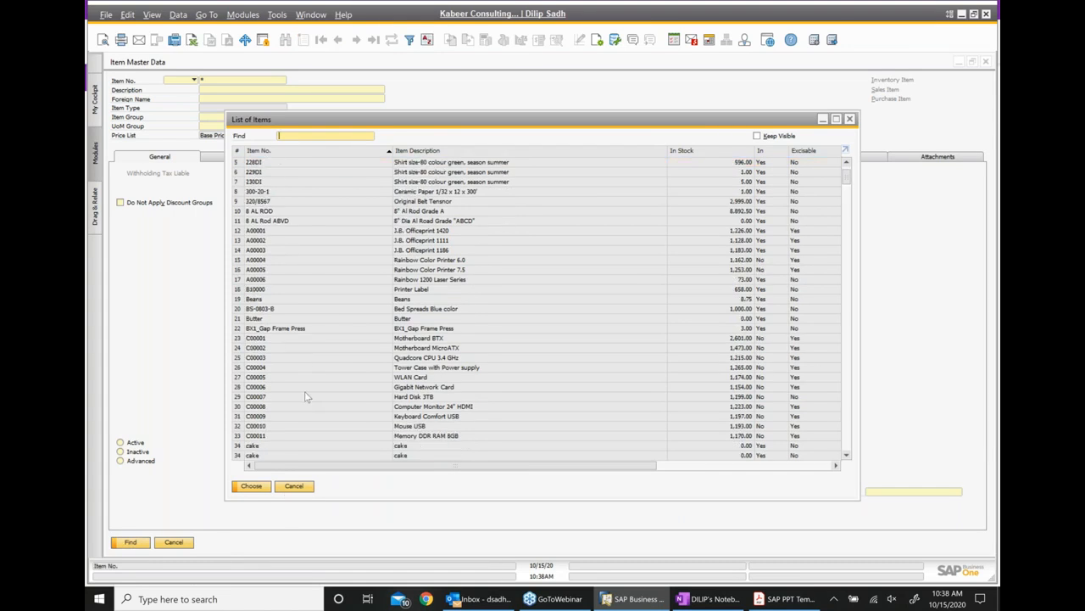
scroll(307, 382, "down", 4)
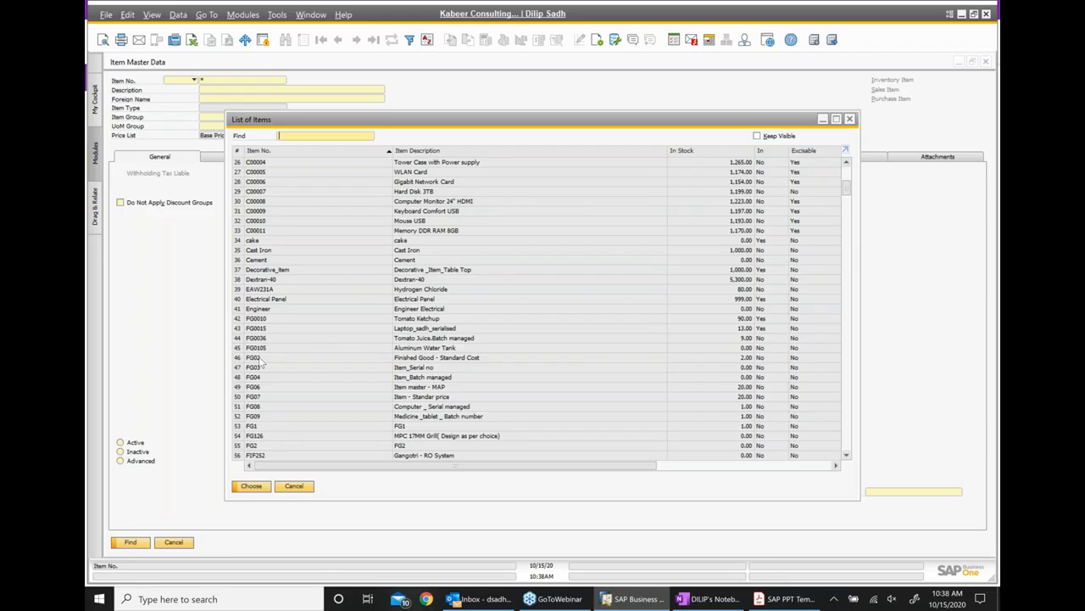
left_click(261, 359)
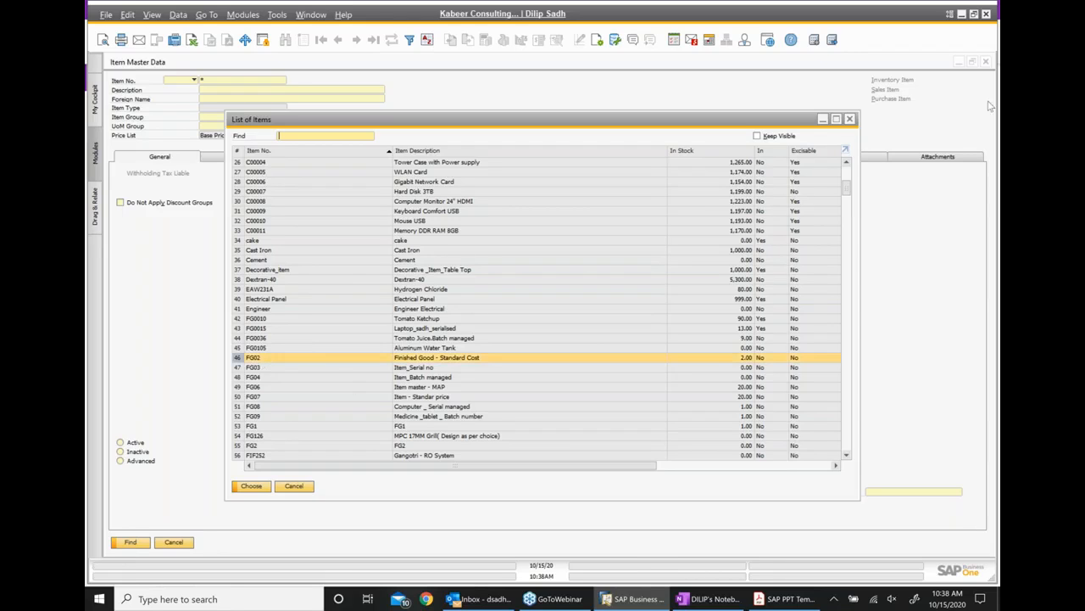
left_click(852, 120)
Step: Start a new item master with item number FG01 and description "Standard _Sales _Purchase item"
key("ctrl+a")
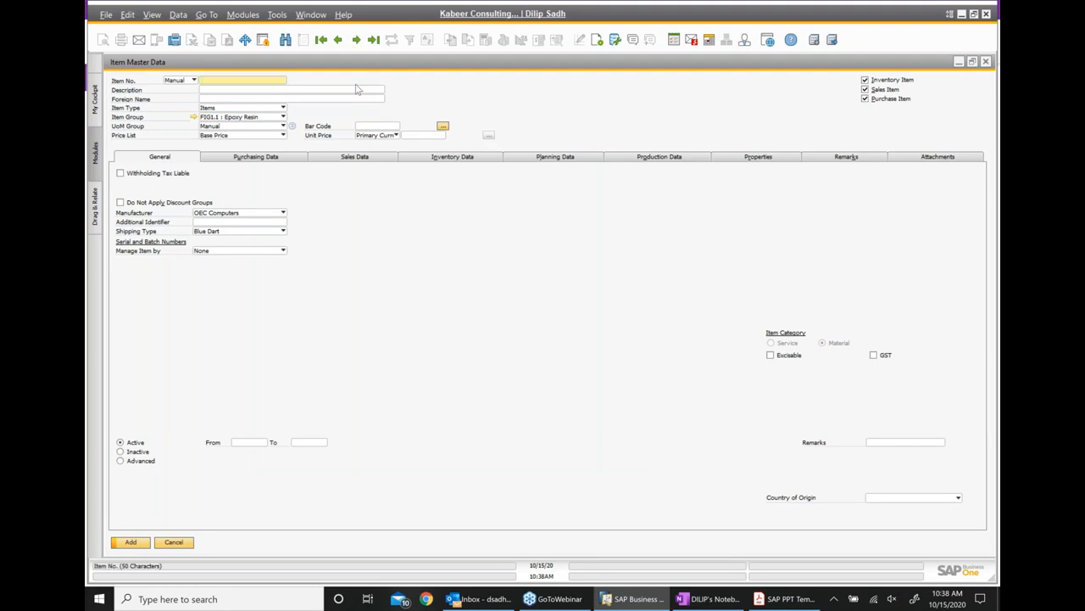
type("FG01")
key("Tab")
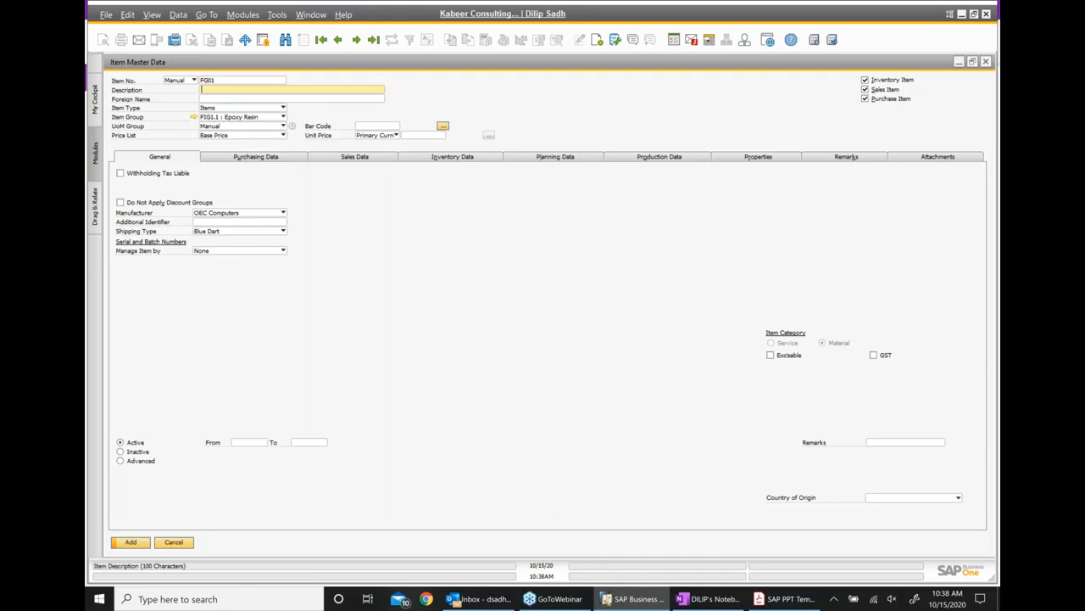
type("Standard _SALES")
key("BackSpace")
key("BackSpace")
key("BackSpace")
key("BackSpace")
type("ales ")
type("_P")
type("urc")
type("hase ")
type("is")
type("em")
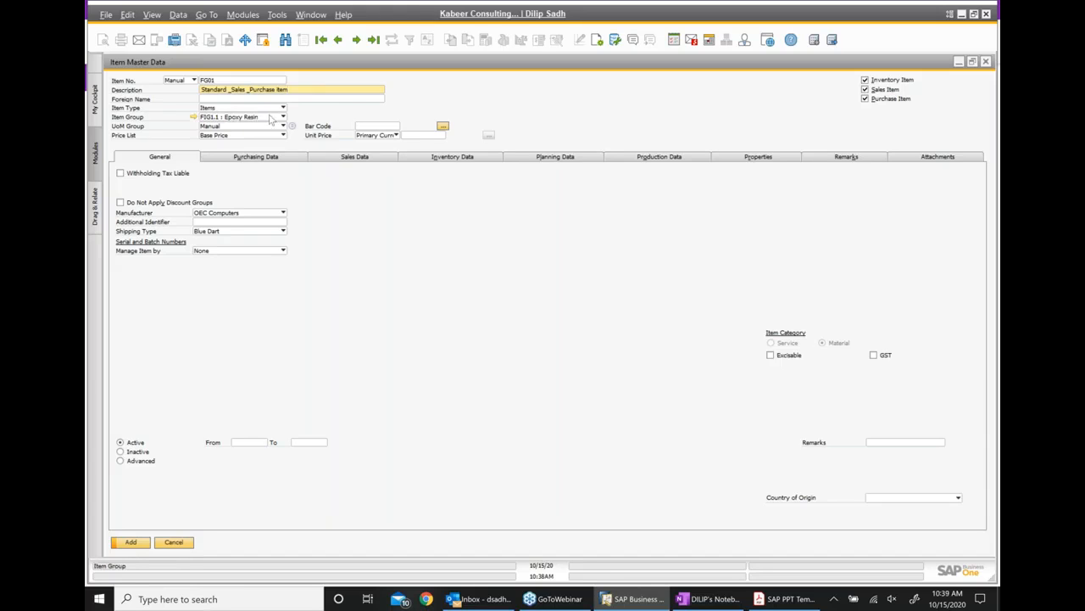
Step: Assign the new item FG01 to the item group FG
left_click(271, 117)
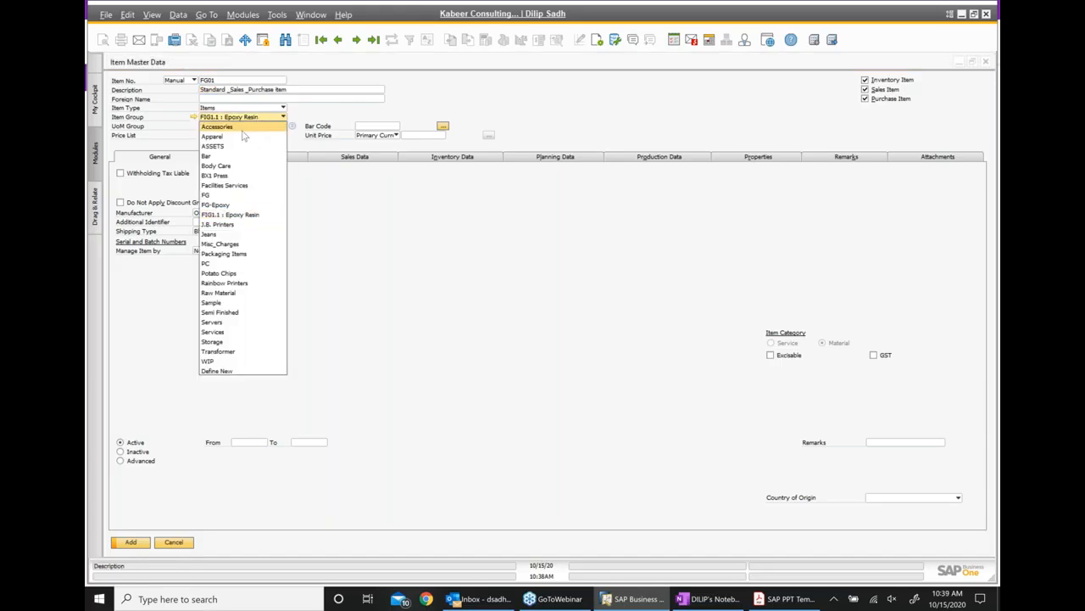
left_click(217, 196)
left_click(424, 313)
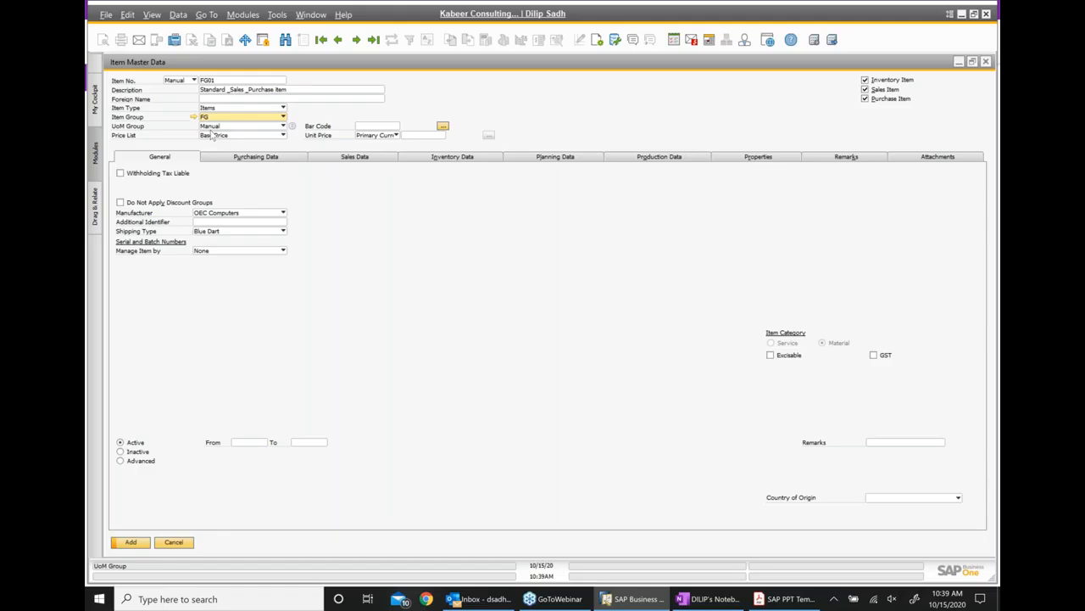
Step: Enter EA as the item's purchasing and inventory UoM name, and fill in its sales UoM name
left_click(263, 160)
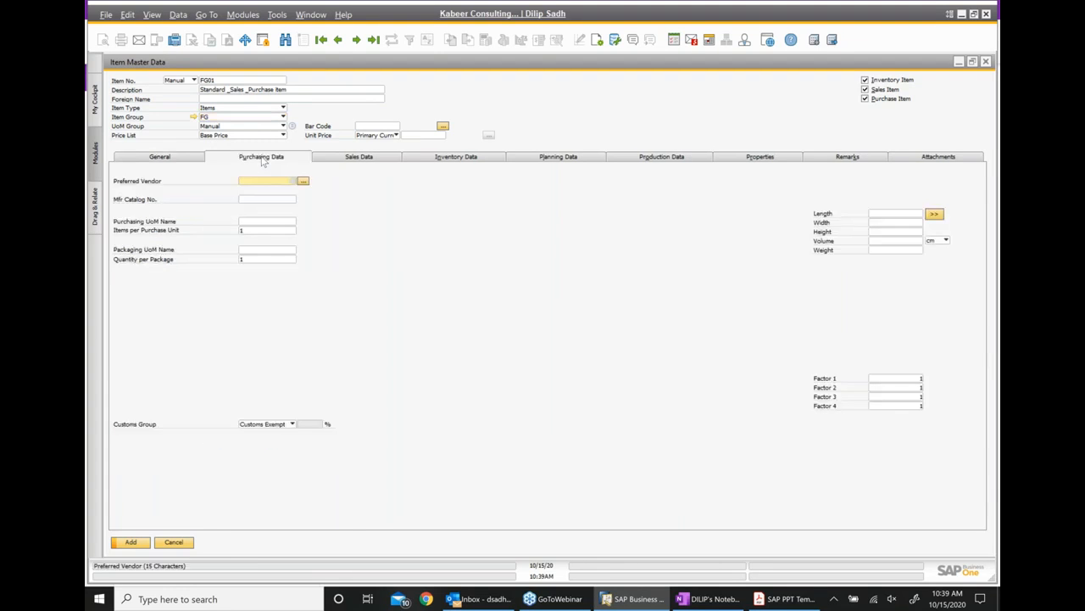
left_click(259, 223)
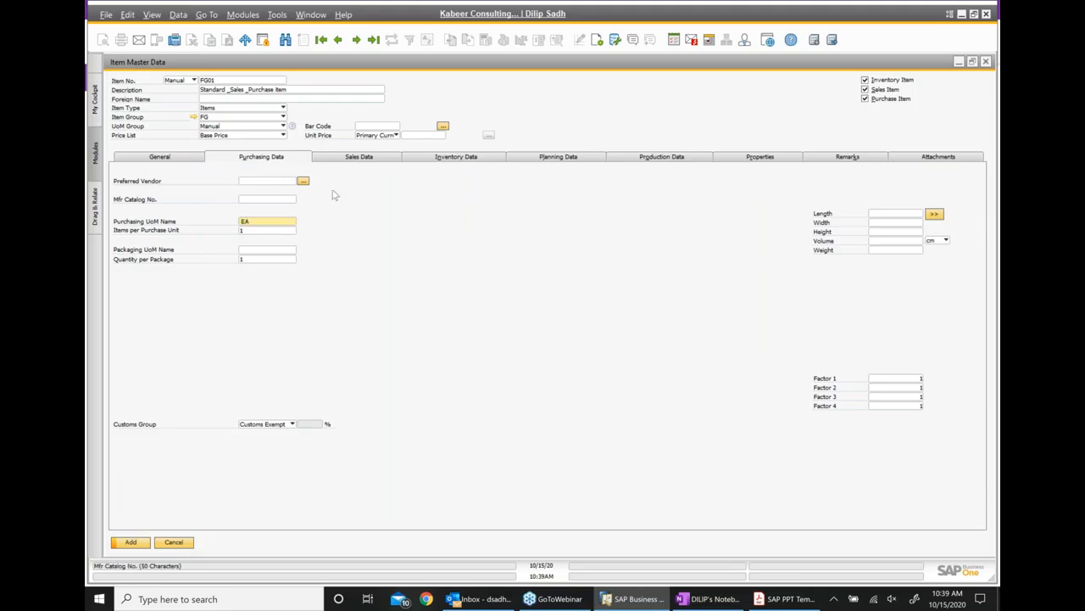
left_click(360, 161)
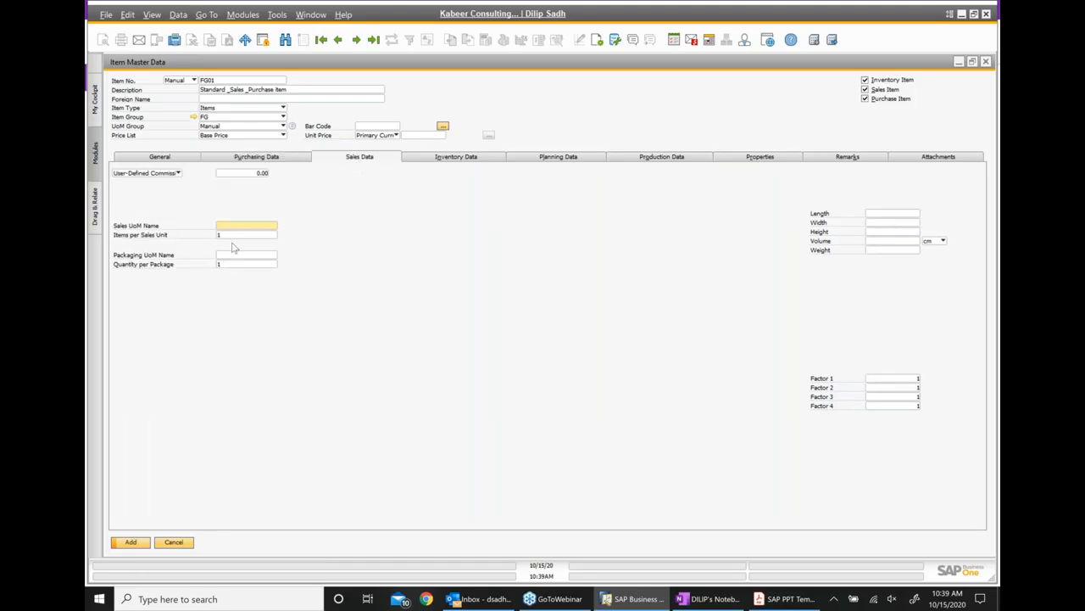
type("B")
left_click(445, 160)
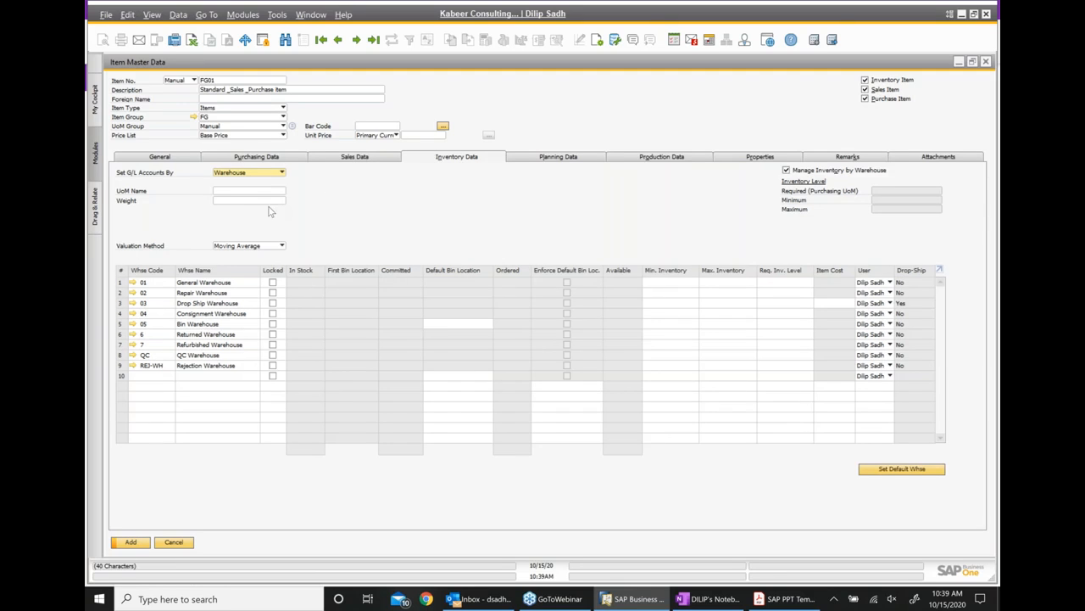
type("EA")
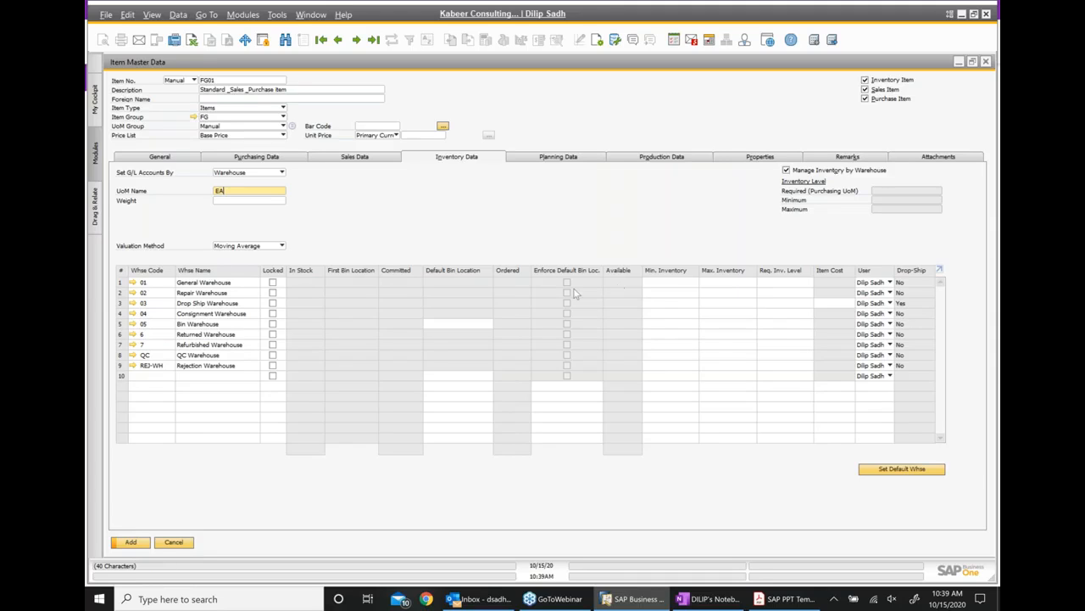
Step: Review the planning data of item FG01 and add the new item master
left_click(552, 159)
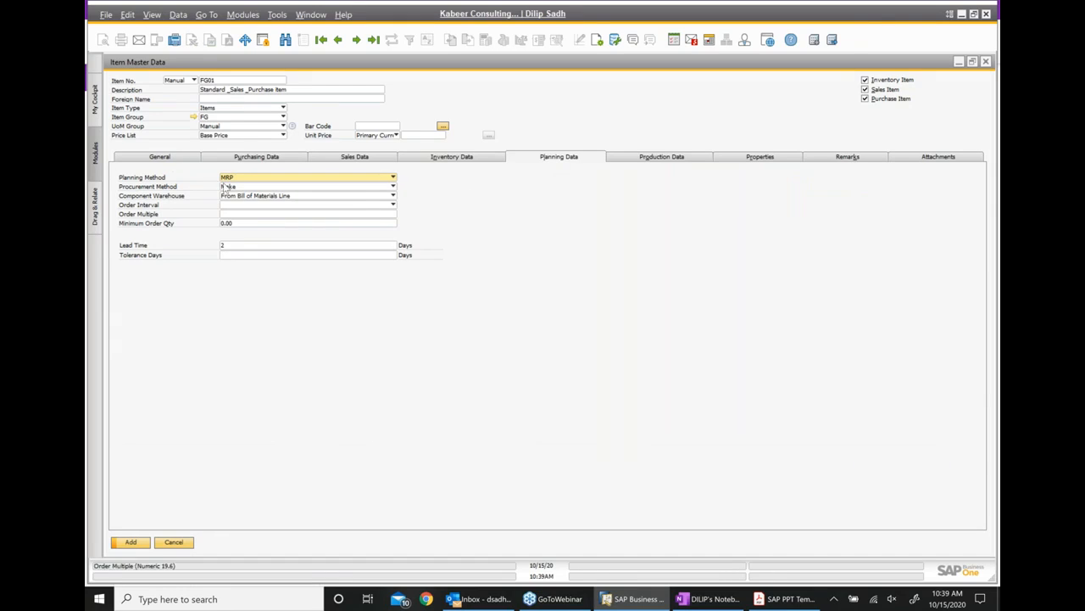
left_click(131, 542)
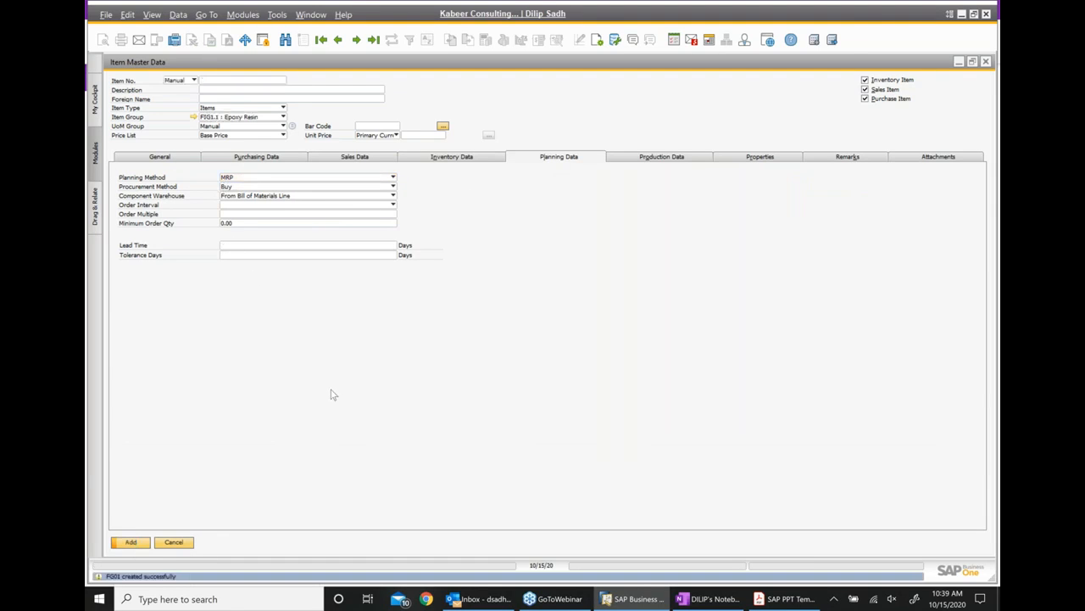
Step: Switch to OneNote, add ".. FG01" to the class notes, return to SAP Business One and close the item master window
left_click(708, 598)
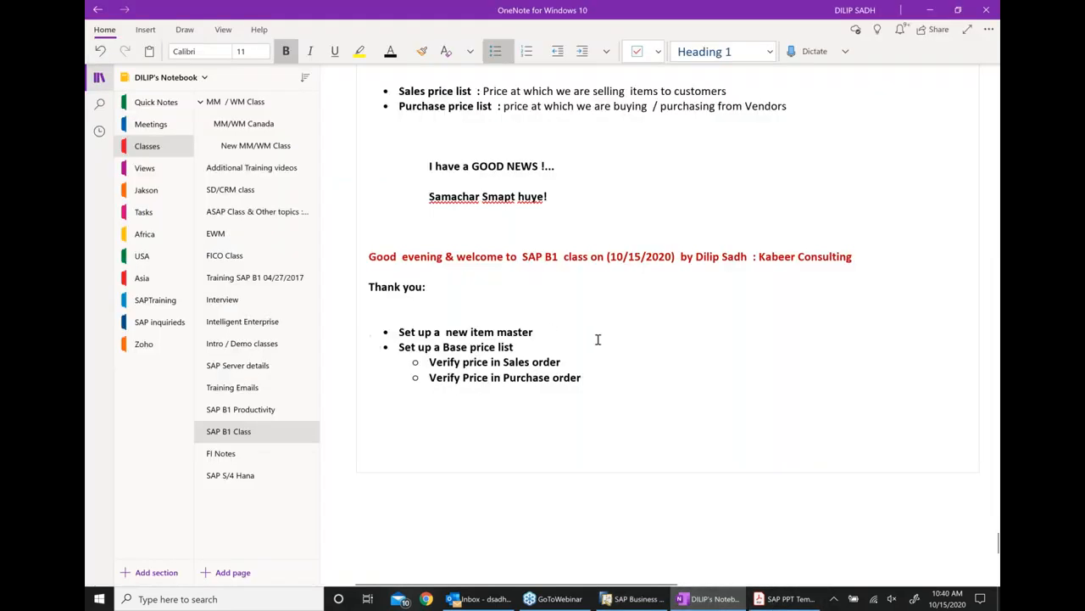
type(".. FG01")
left_click(623, 593)
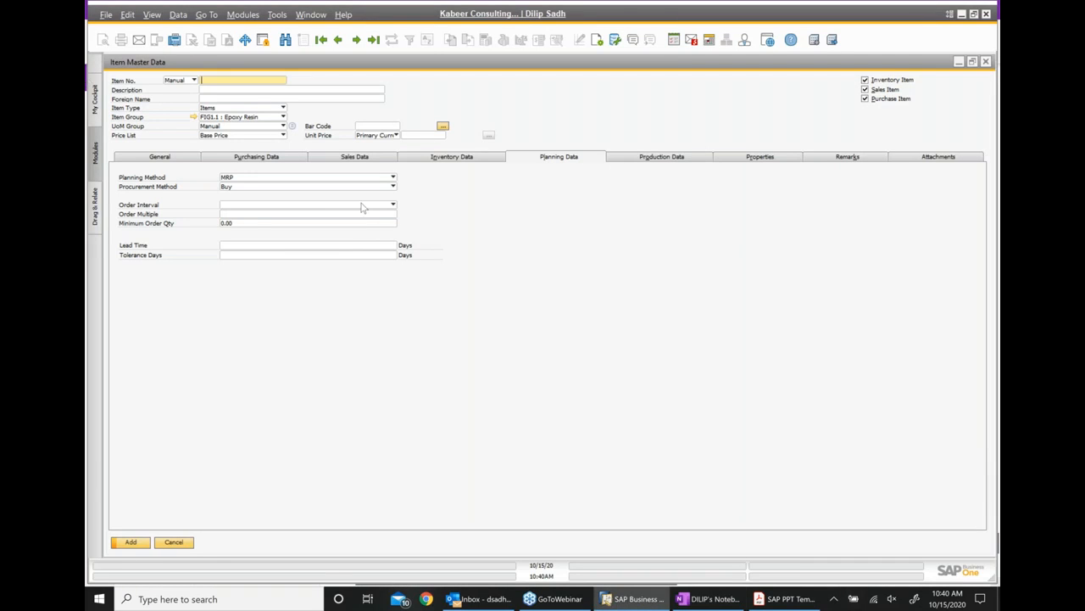
left_click(986, 62)
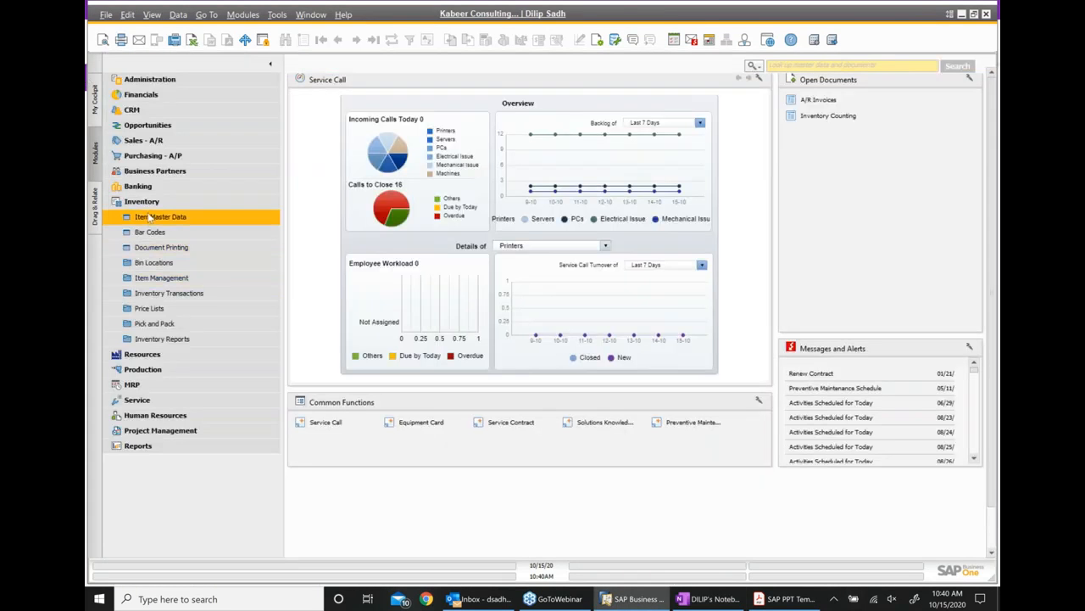
Step: Start a new sales order for customer C30000 Microchips
left_click(149, 203)
left_click(162, 140)
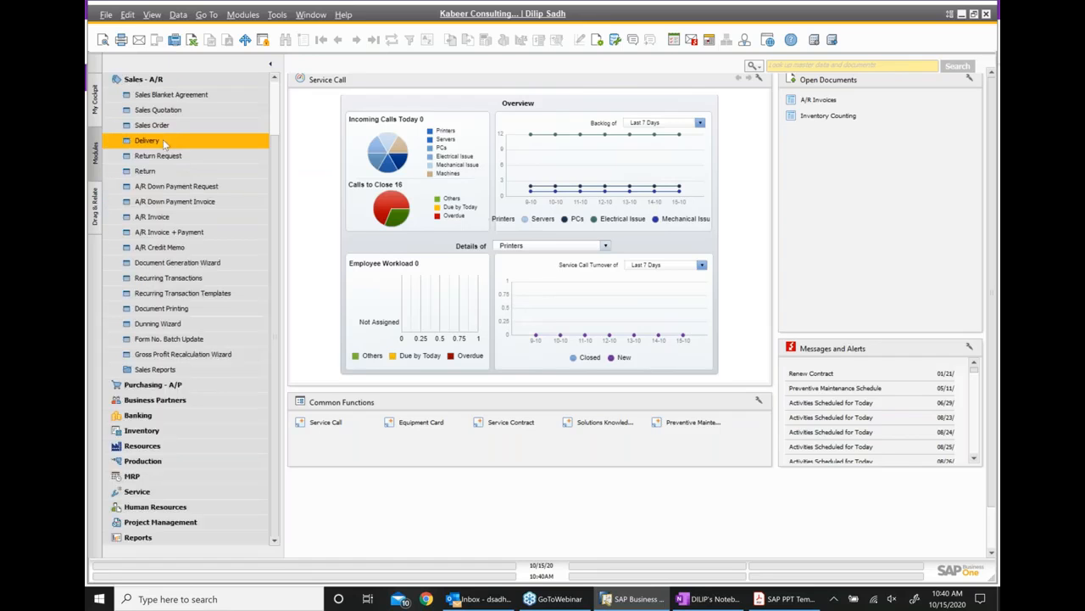
left_click(169, 127)
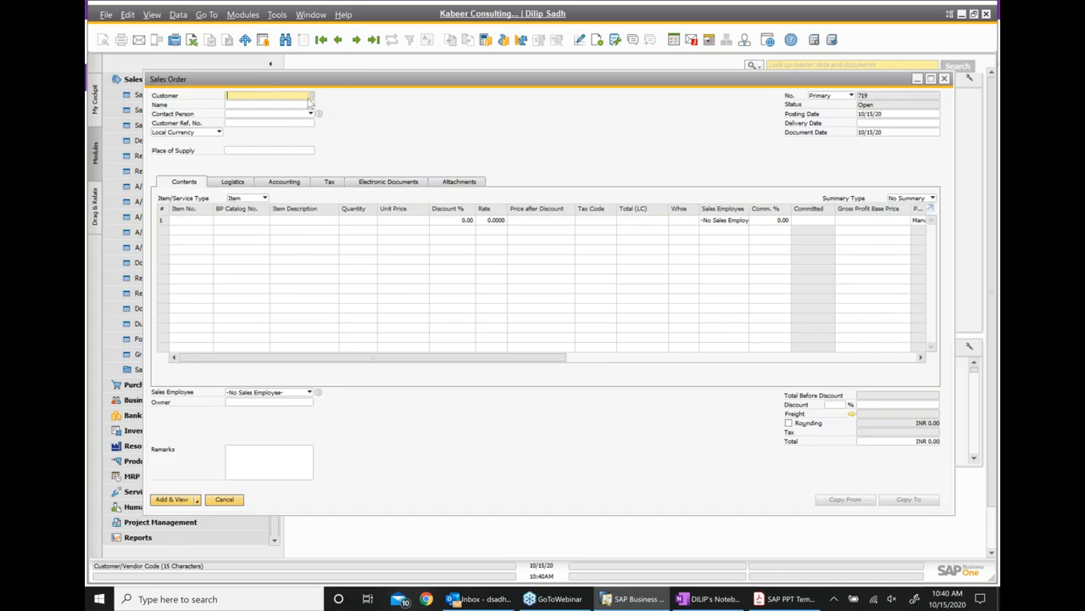
left_click(310, 96)
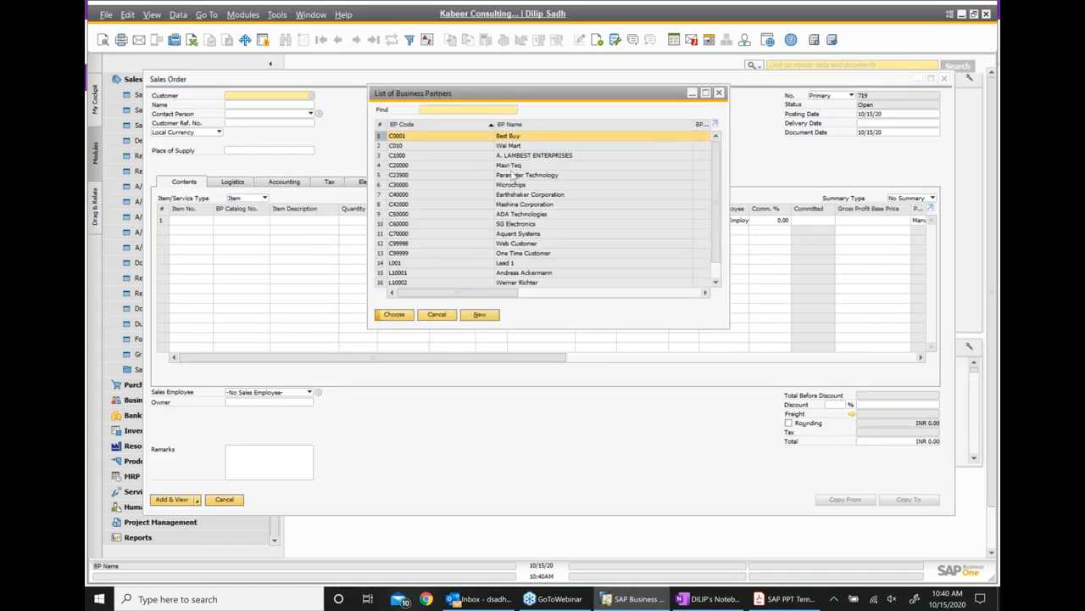
left_click(515, 185)
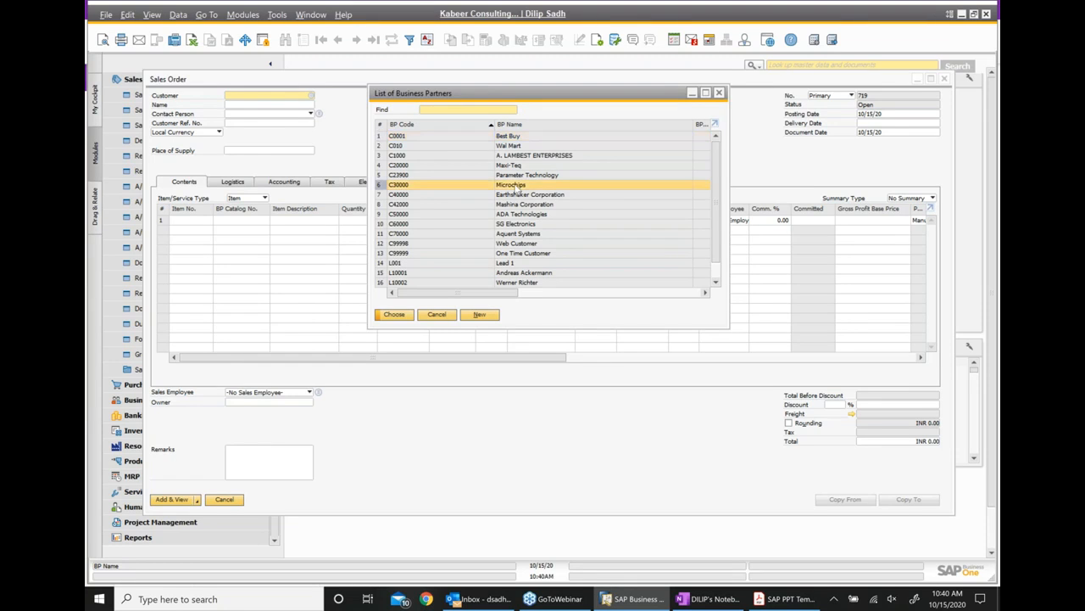
double_click(477, 185)
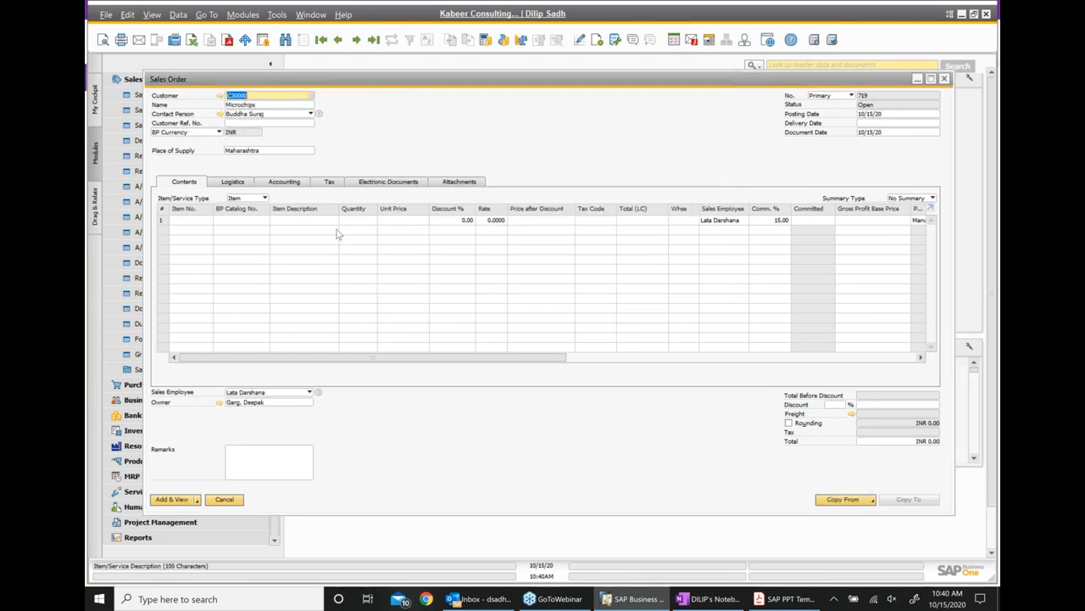
Step: Enter item FG01 with quantity 10 on the sales order's first line and dismiss the item availability check
left_click(184, 220)
type("FG01")
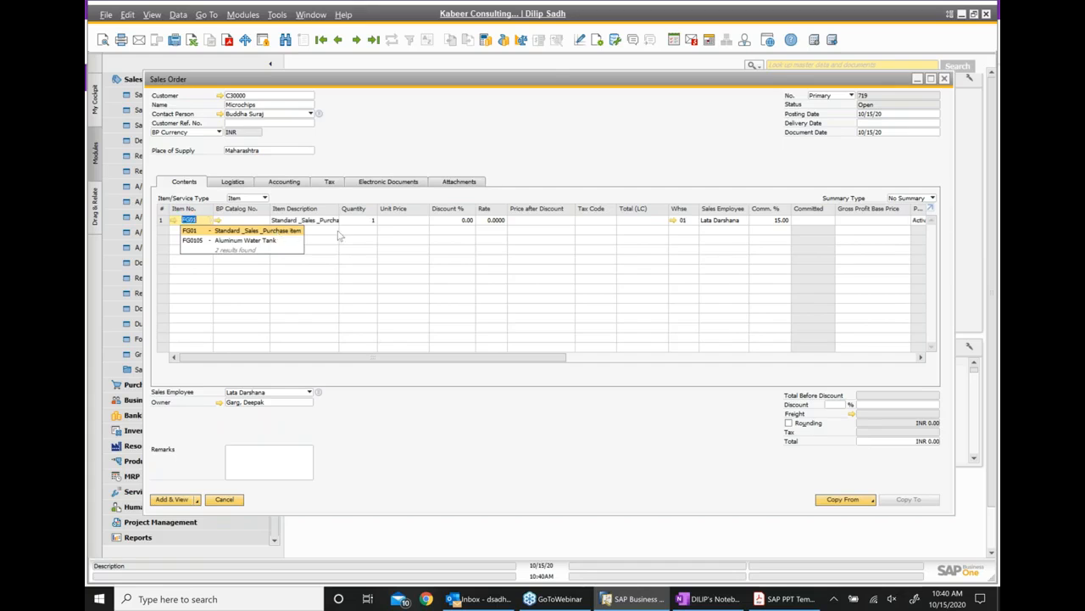
left_click(274, 231)
type("1")
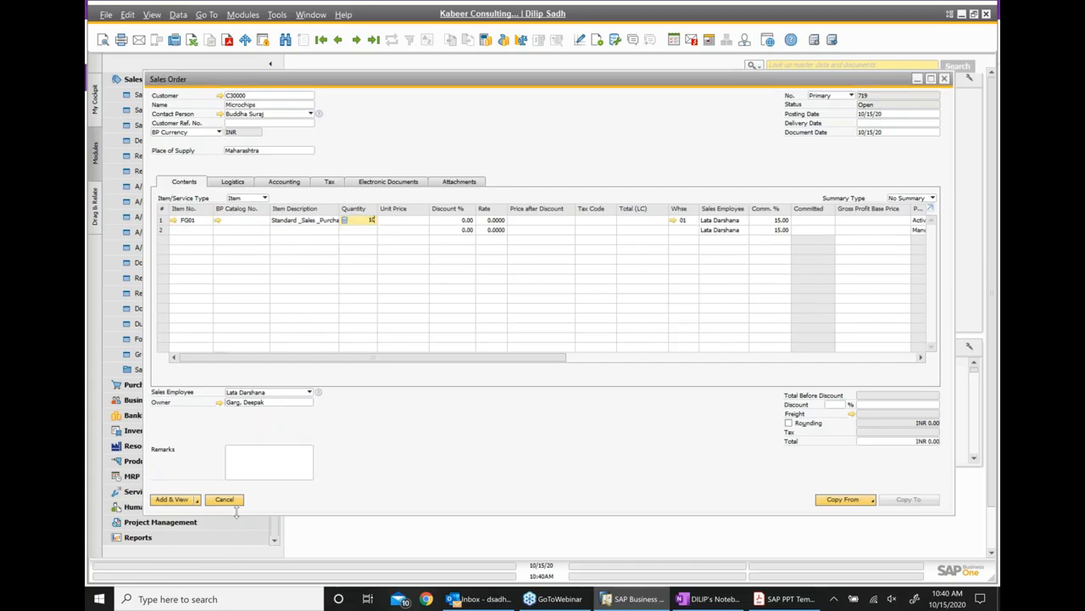
type("0")
key("Tab")
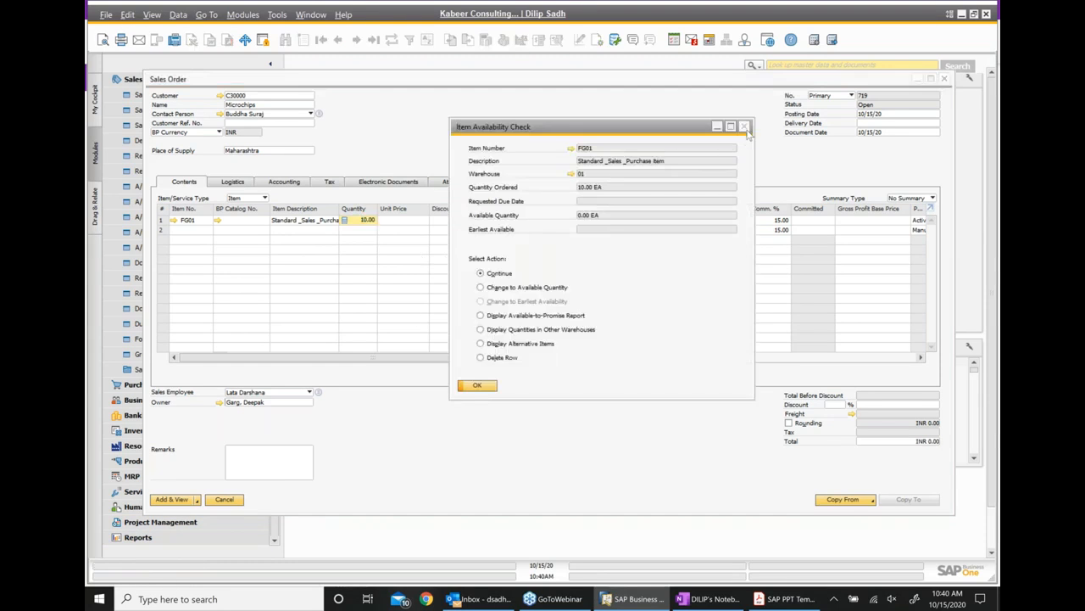
left_click(744, 126)
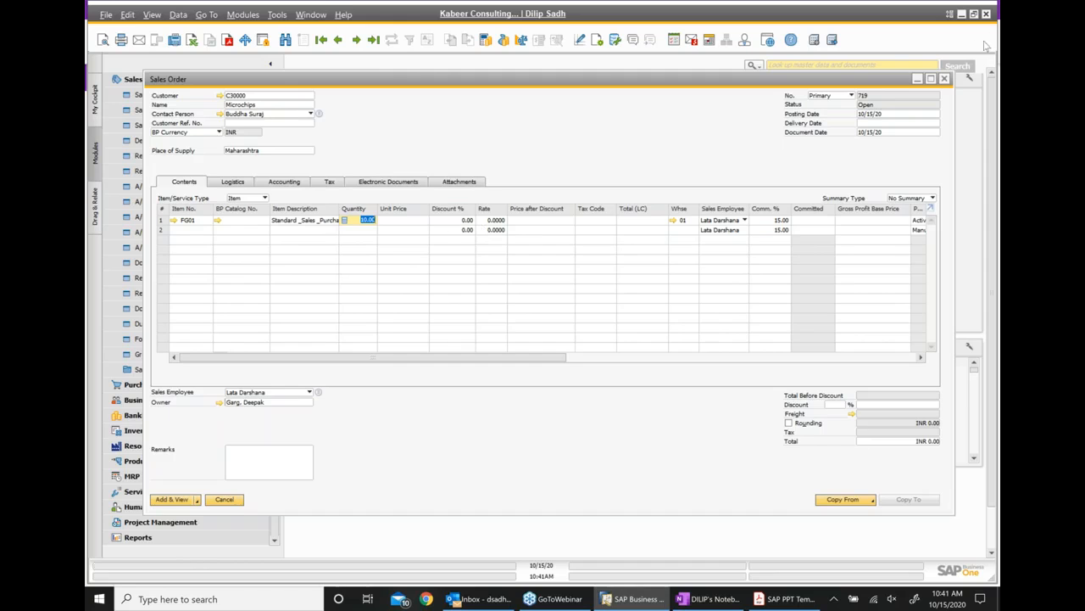
Step: Discard the sales order for Microchips, continuing past the item availability check
left_click(943, 80)
left_click(743, 127)
left_click(944, 80)
left_click(479, 385)
left_click(224, 500)
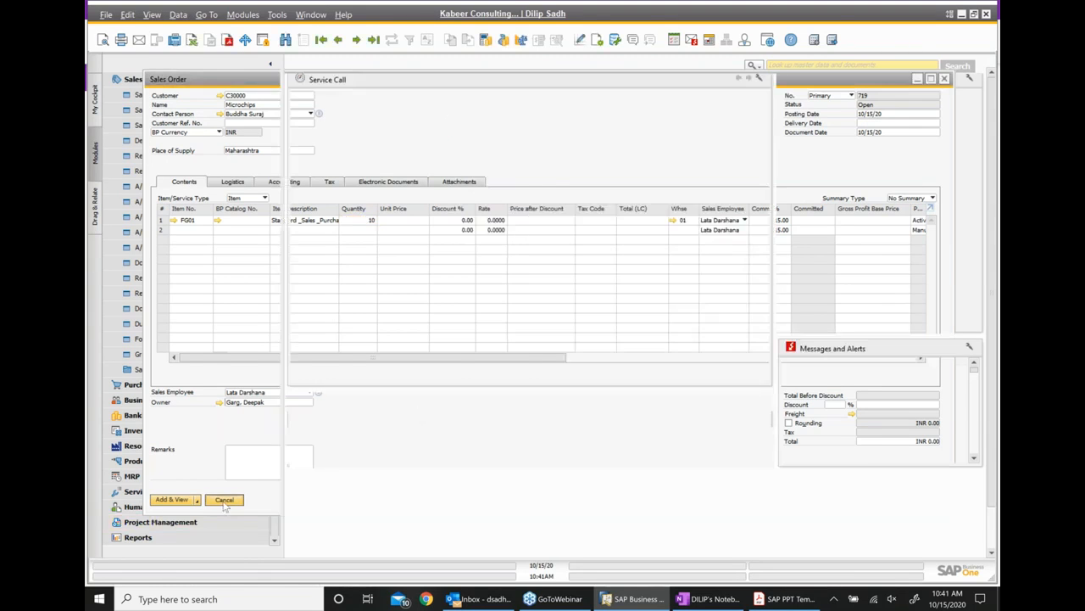
Step: Start a new purchase order for vendor V10000 Acme Associates
left_click(115, 78)
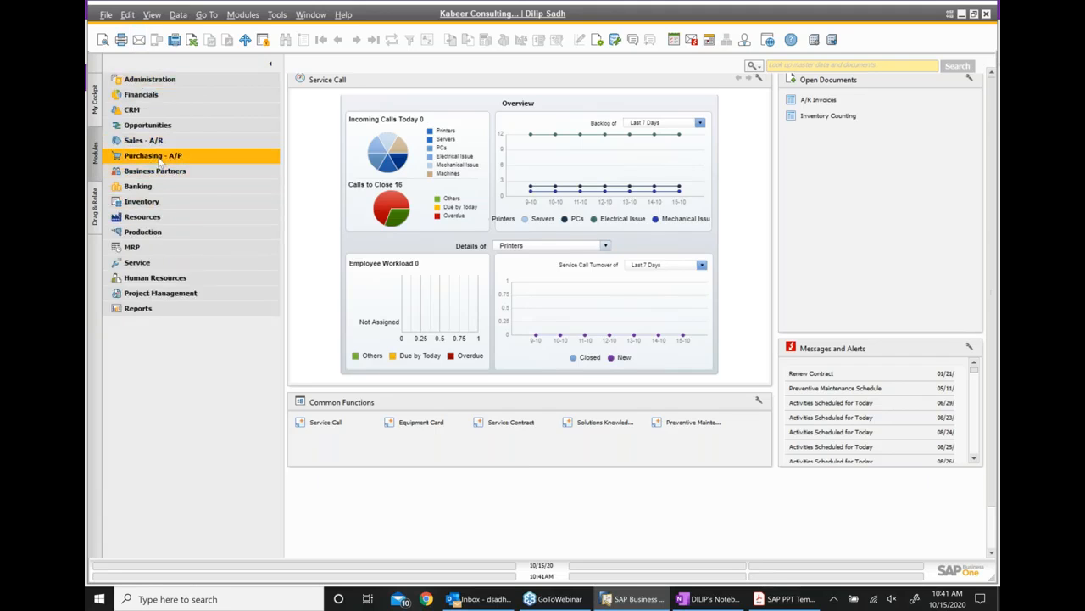
left_click(160, 160)
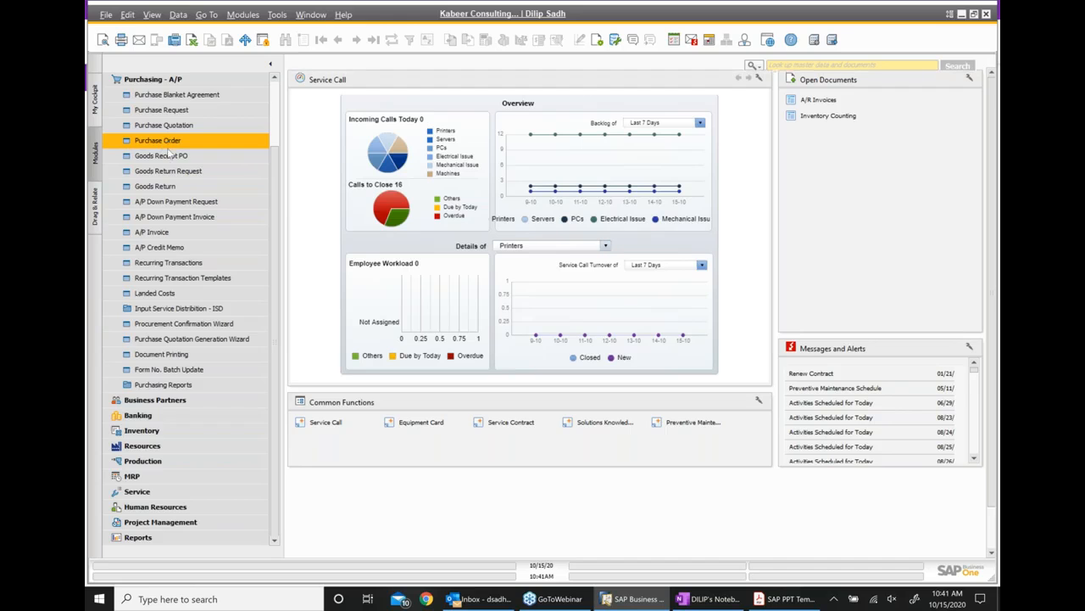
left_click(165, 145)
left_click(270, 78)
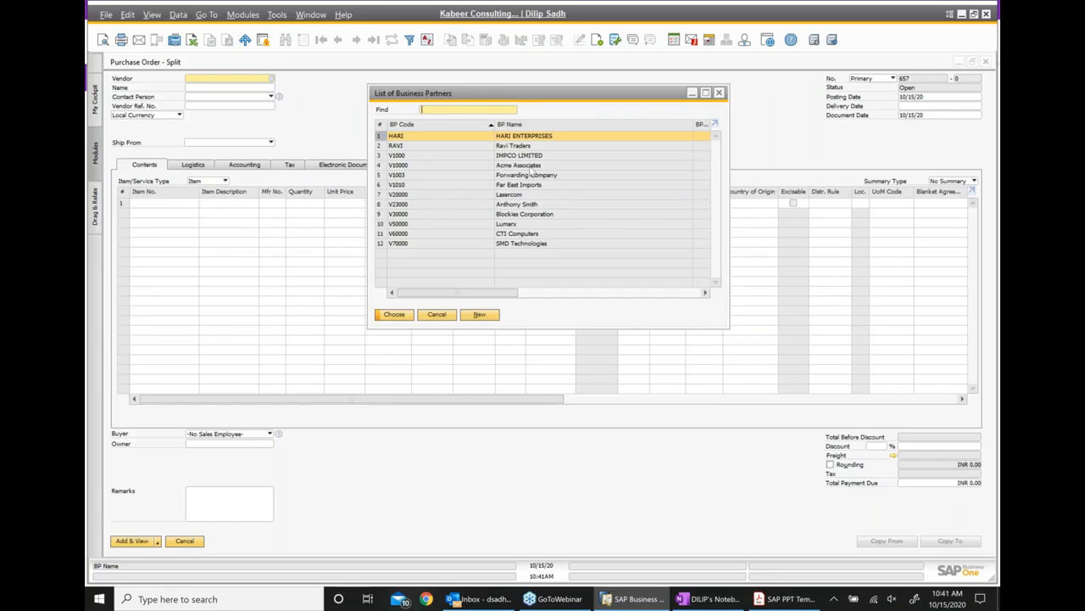
double_click(531, 166)
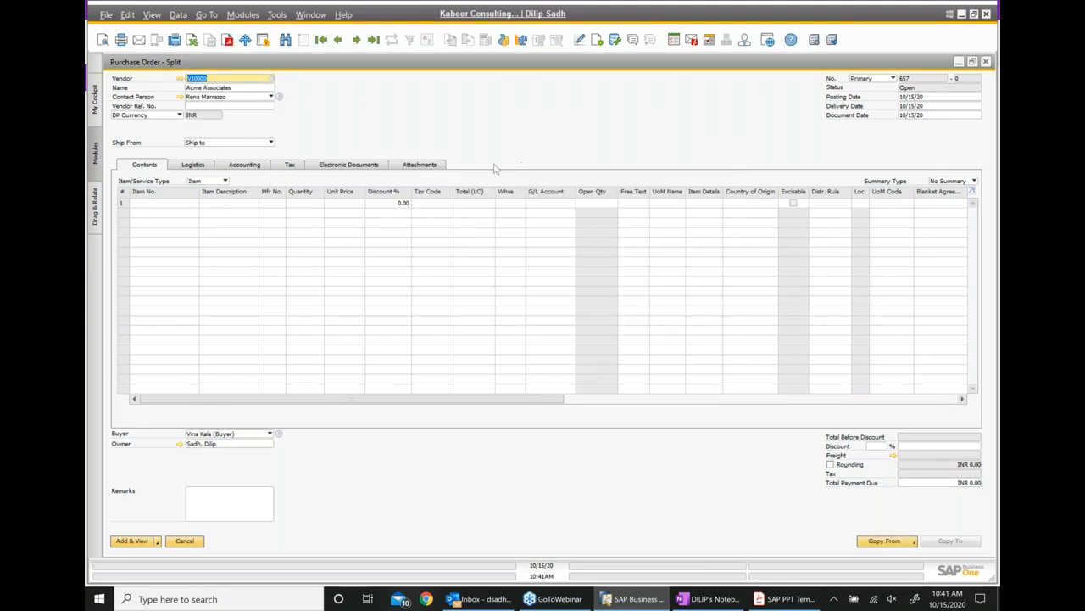
Step: Enter item FG01 on the purchase order's first line to check its unit price, and close the order without saving
left_click(150, 208)
type("FG01")
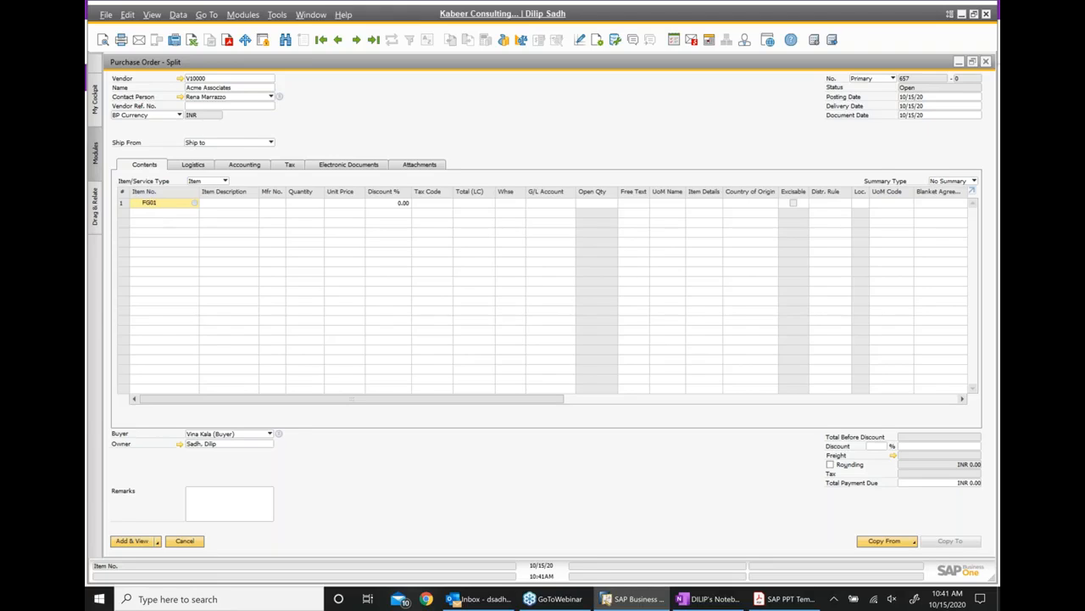
left_click(179, 216)
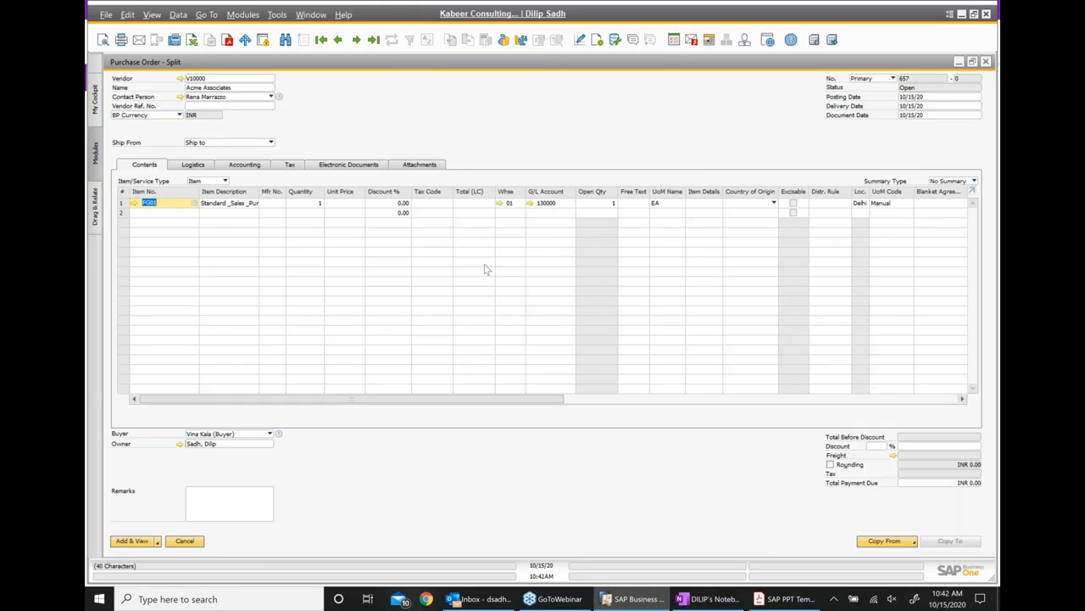
left_click(990, 288)
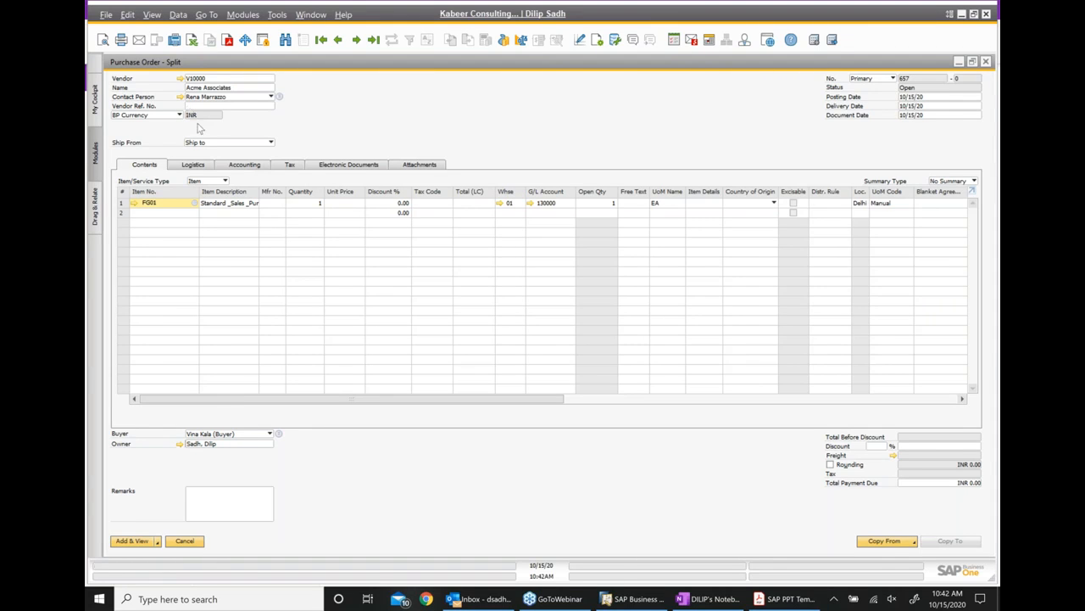
left_click(986, 62)
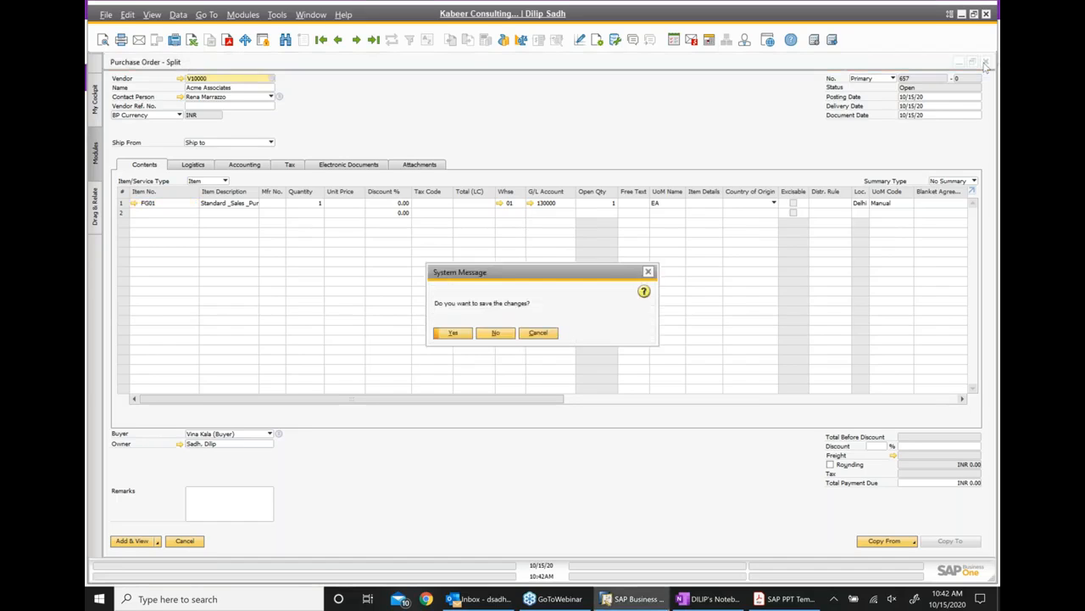
left_click(500, 335)
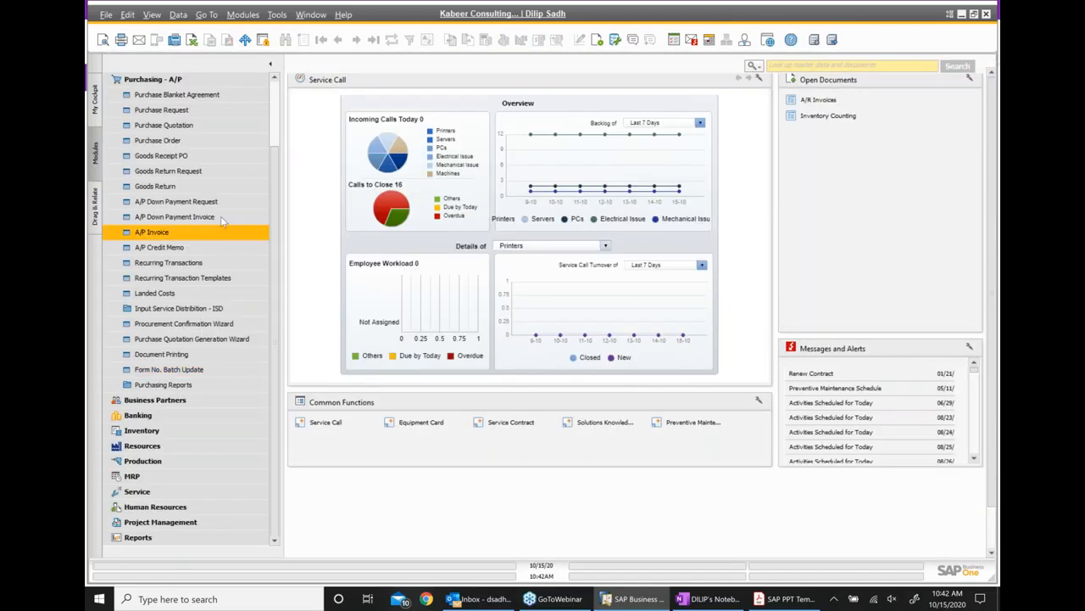
Step: Open the inventory price lists and display the item prices of the Base Price list
left_click(144, 80)
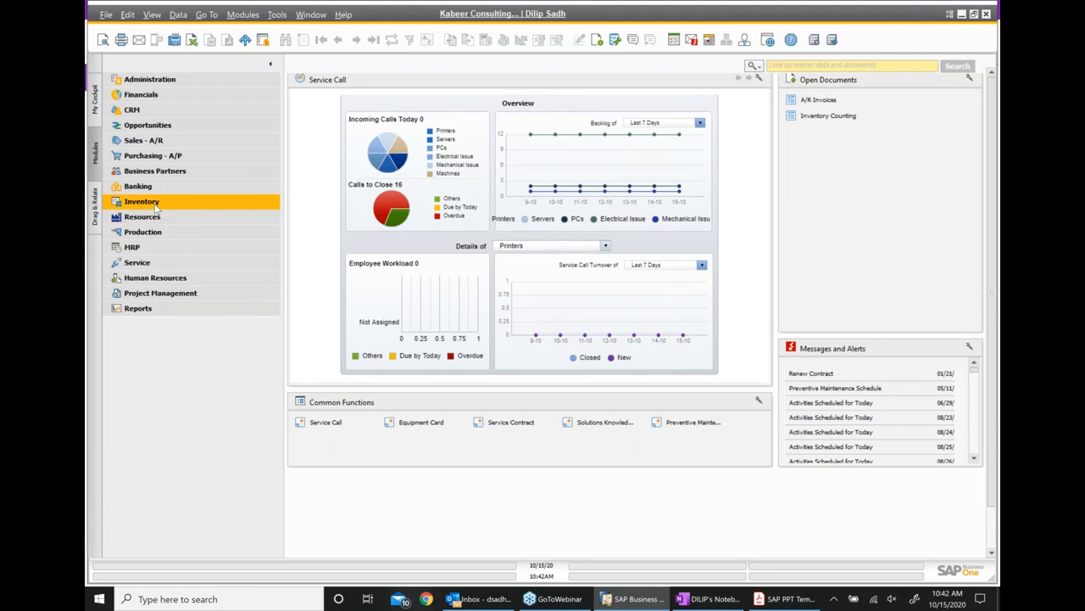
left_click(156, 206)
left_click(166, 311)
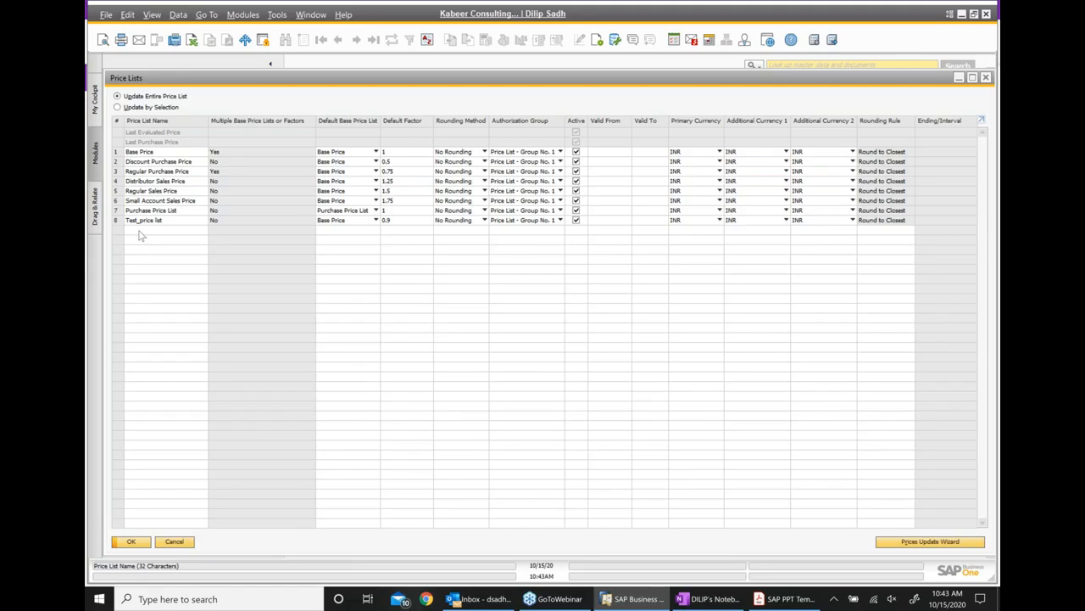
left_click(117, 152)
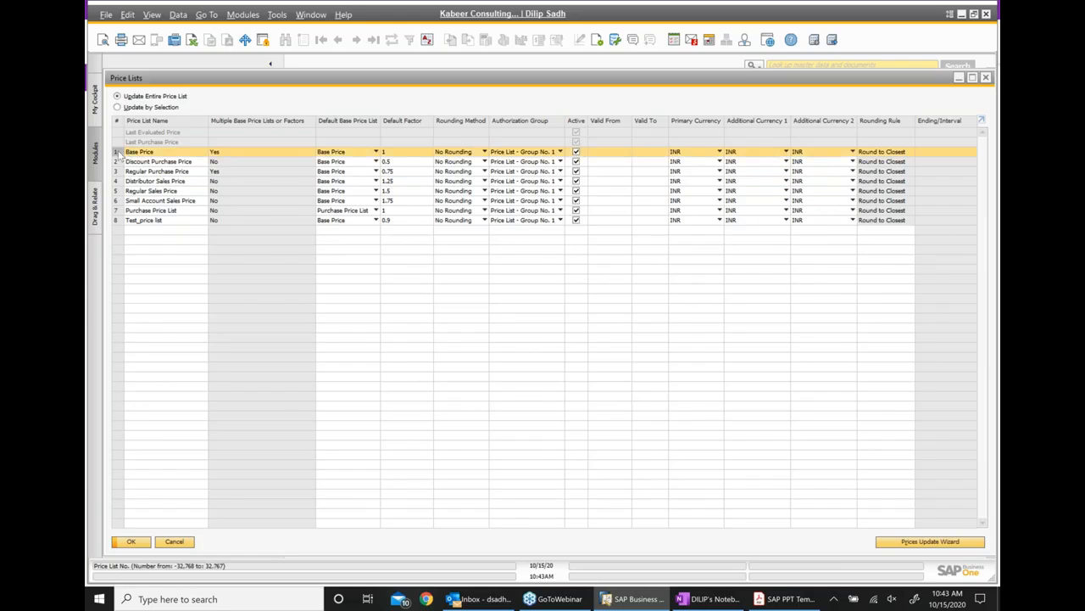
double_click(118, 152)
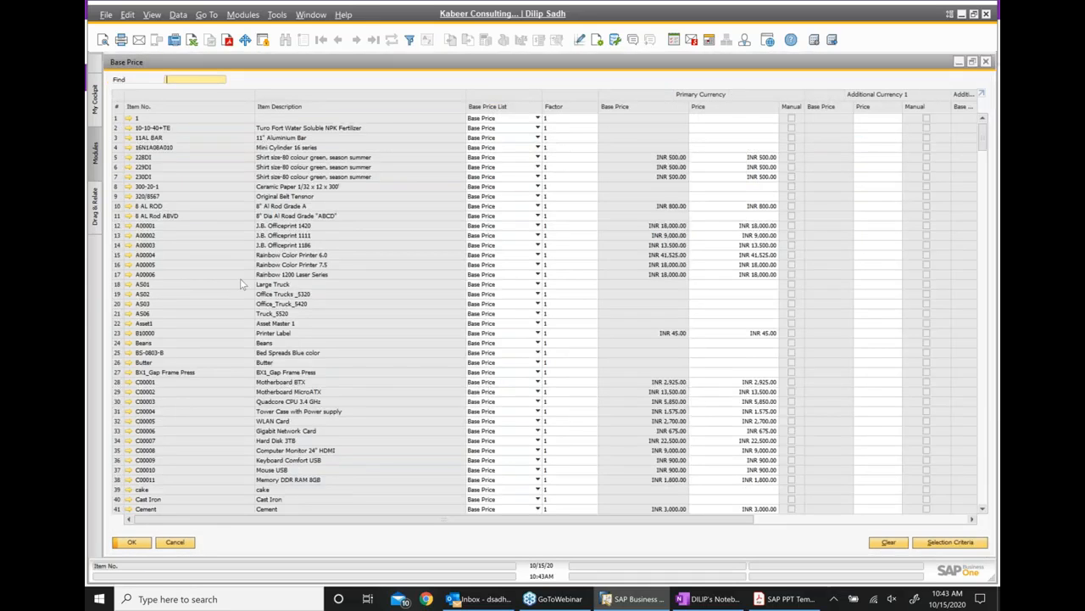
Step: Set the primary currency price of item FG01 to 1000 in the Base Price list, update it and close the price lists
scroll(240, 283, "down", 4)
scroll(245, 282, "down", 4)
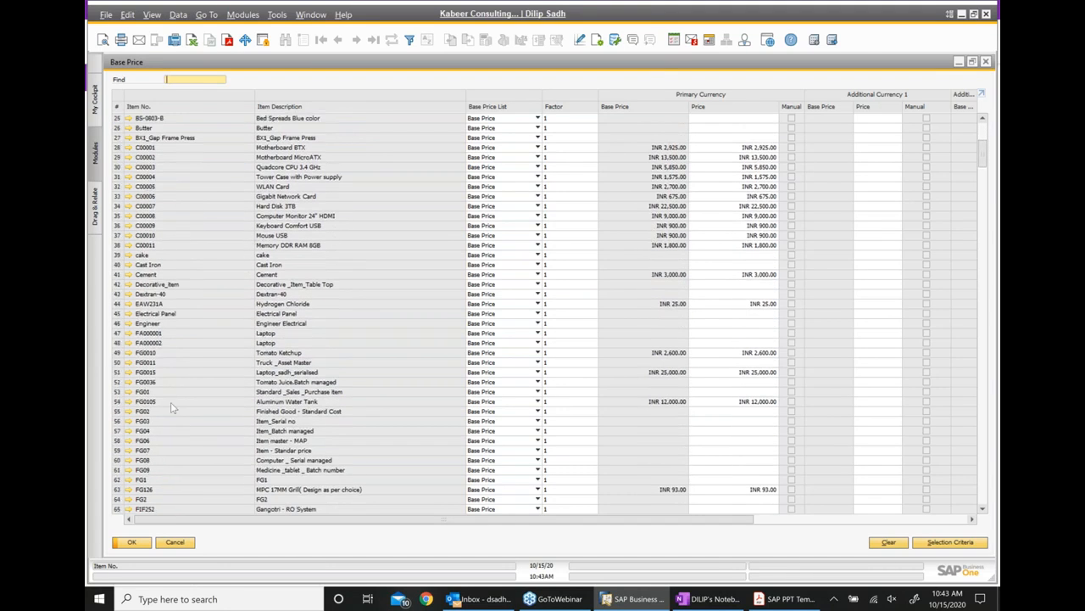
left_click(118, 392)
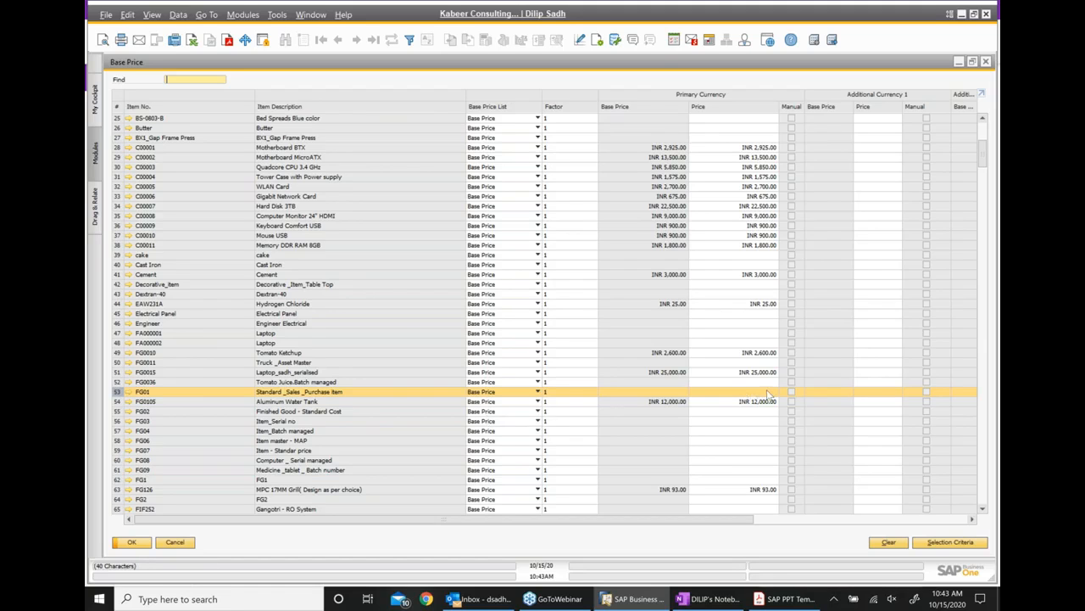
left_click(768, 393)
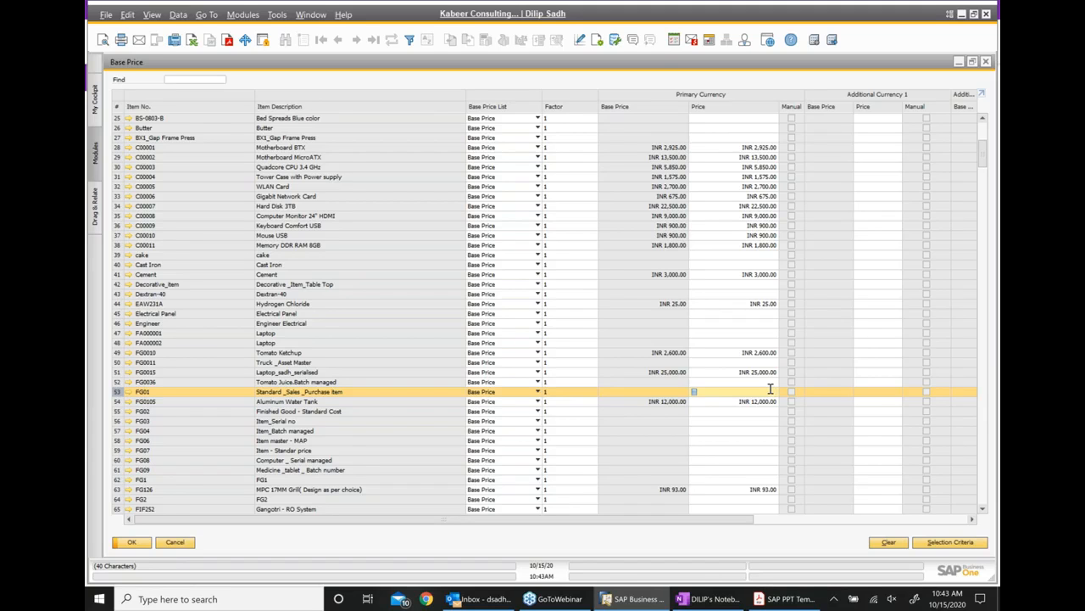
type("1000")
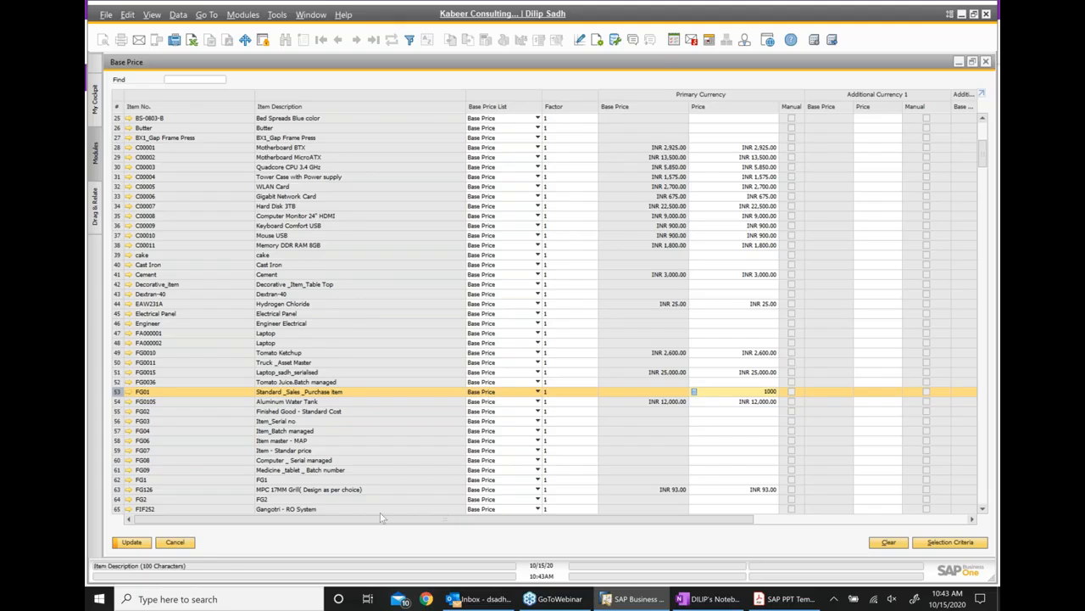
left_click(132, 542)
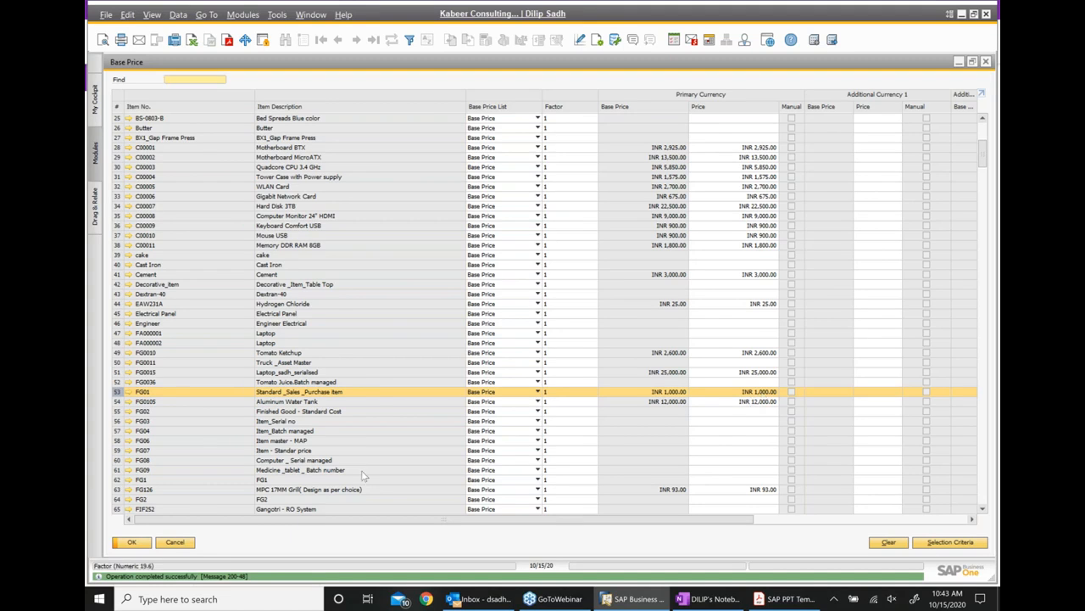
left_click(142, 544)
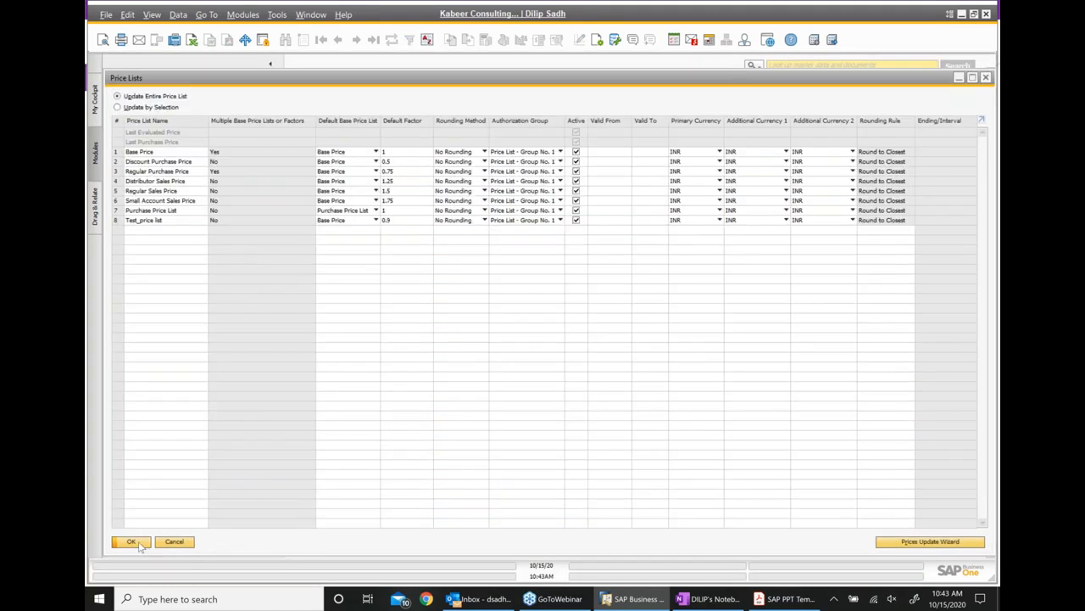
left_click(140, 544)
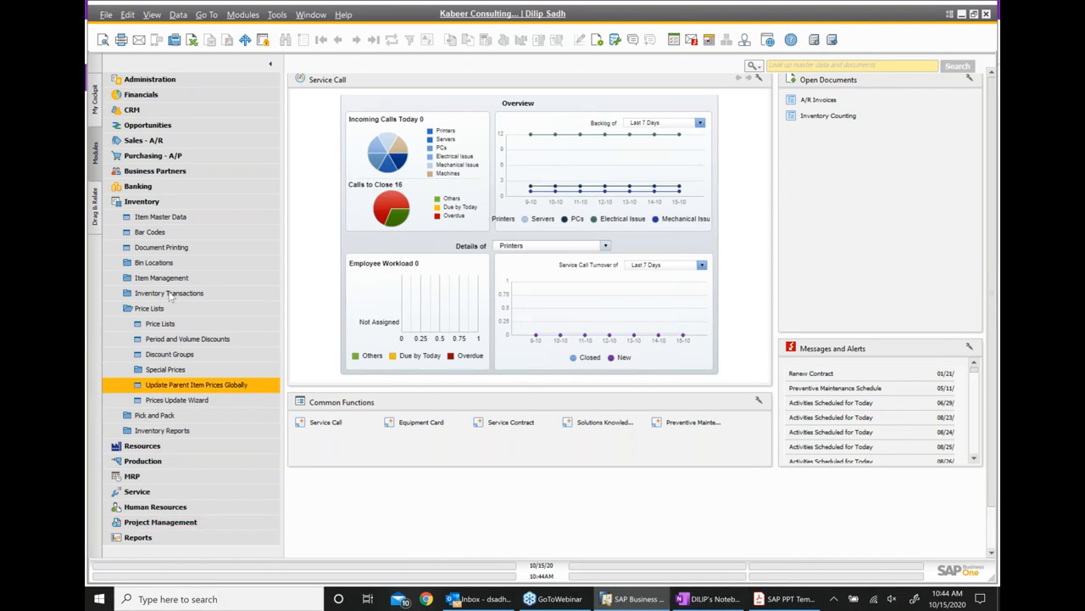
Step: Start a new purchase order for vendor V10000 Acme Associates
left_click(149, 203)
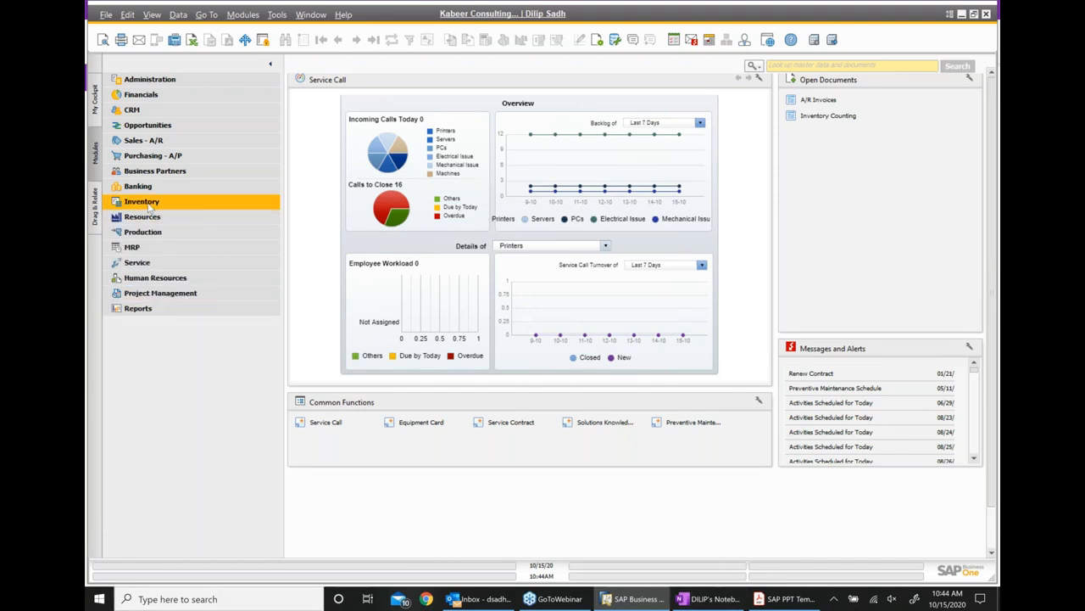
left_click(154, 157)
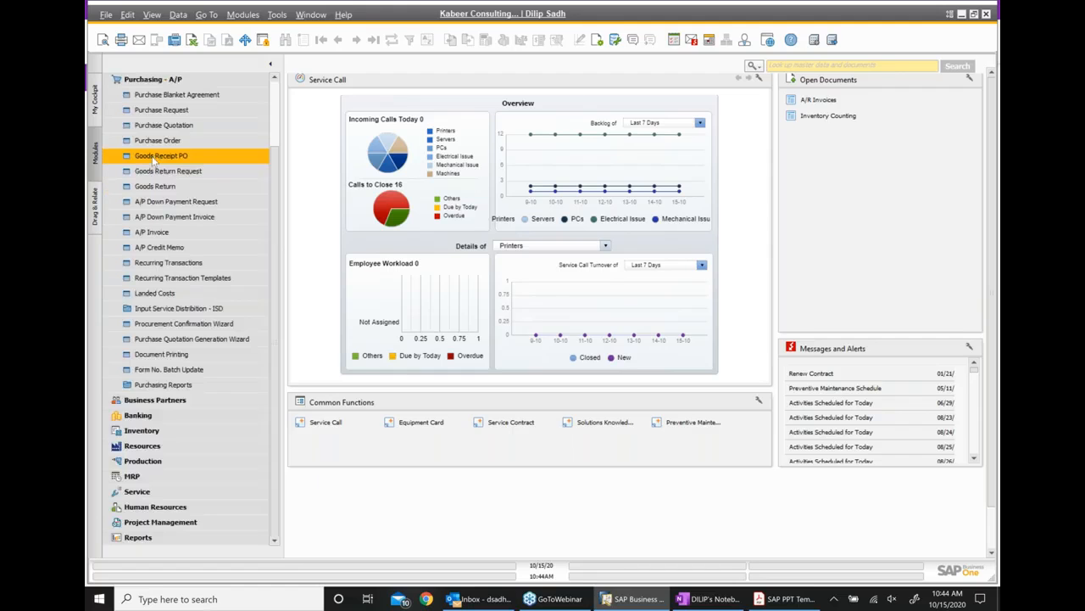
left_click(170, 141)
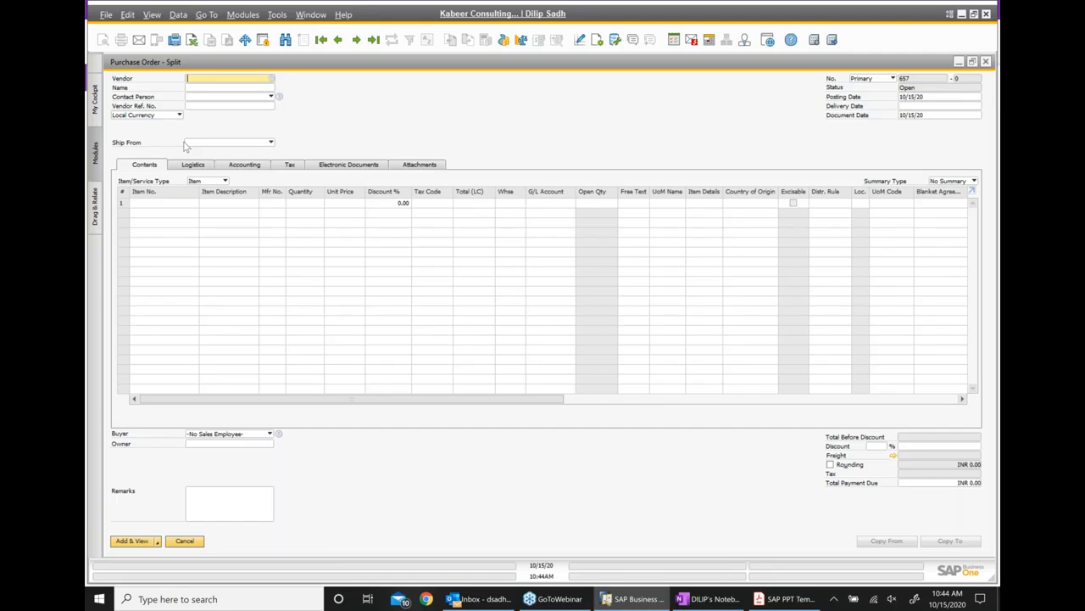
left_click(271, 79)
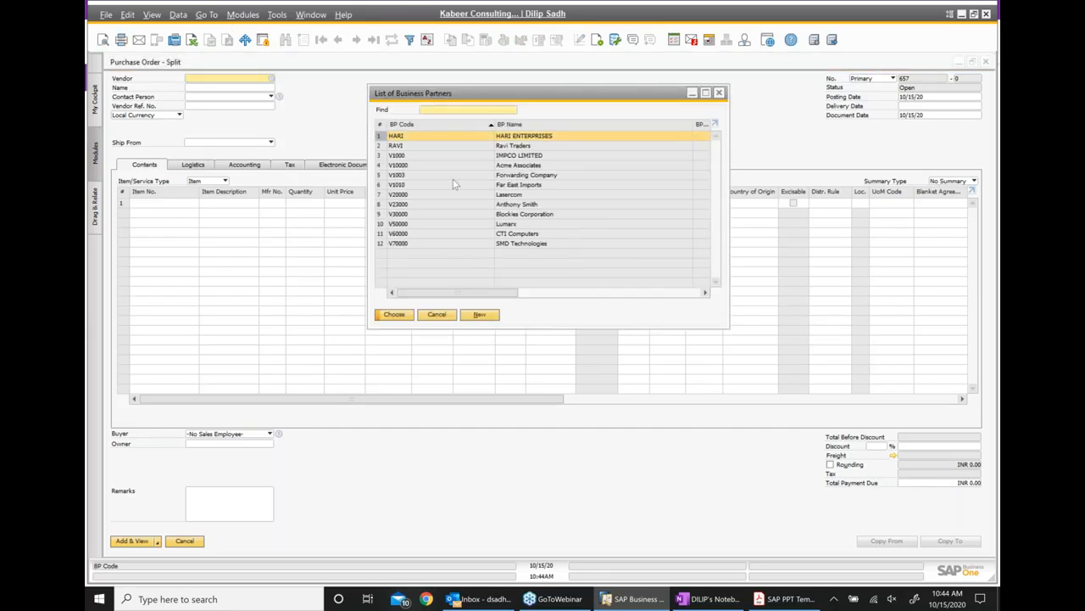
double_click(533, 167)
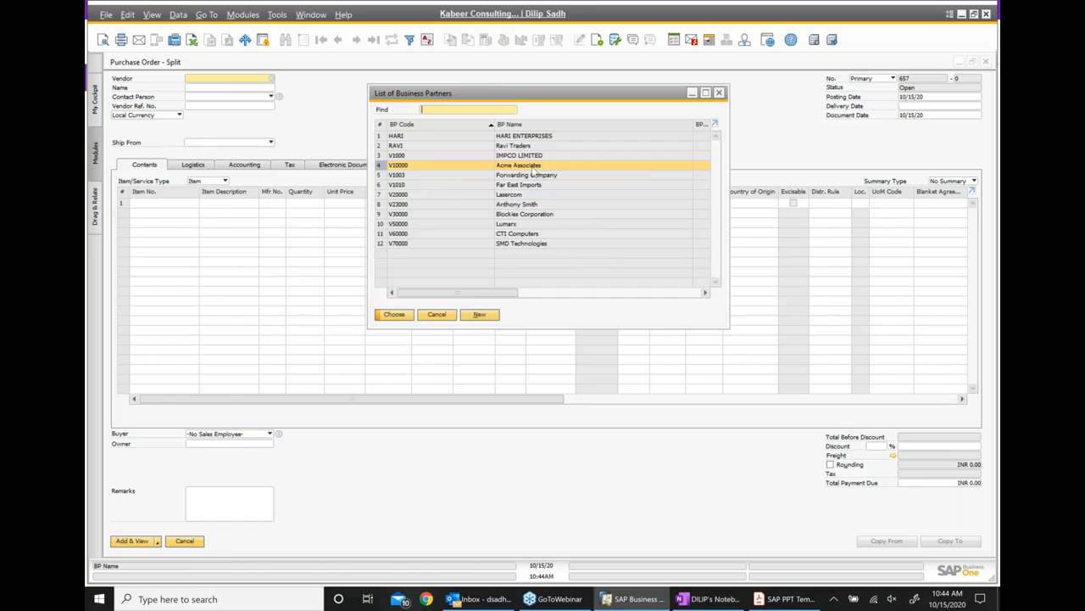
Step: Enter item FG01 on the purchase order's first line to check its unit price
left_click(138, 205)
type("FG01")
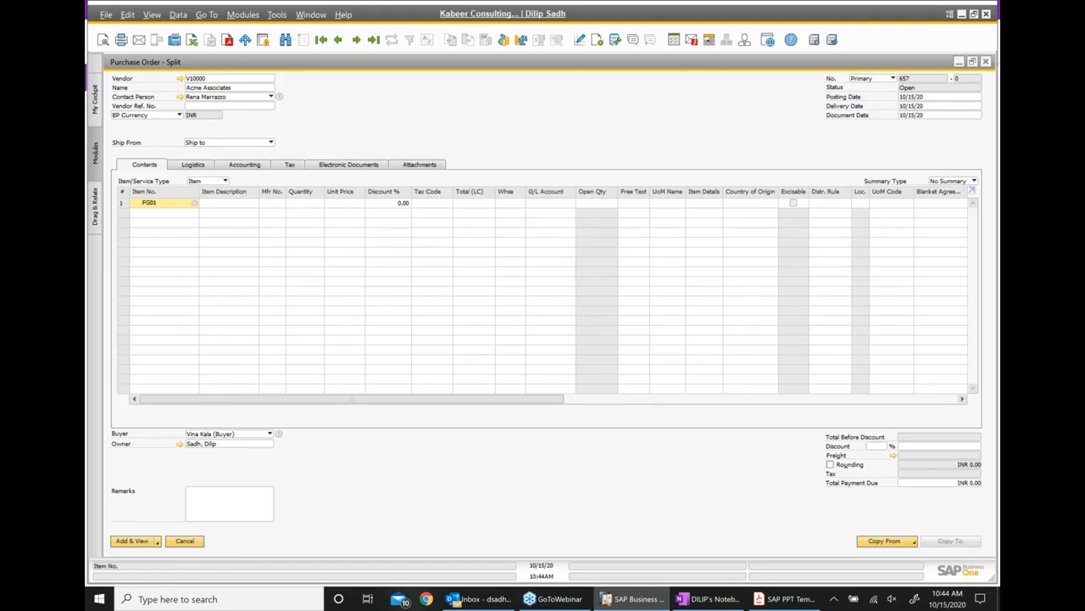
left_click(216, 216)
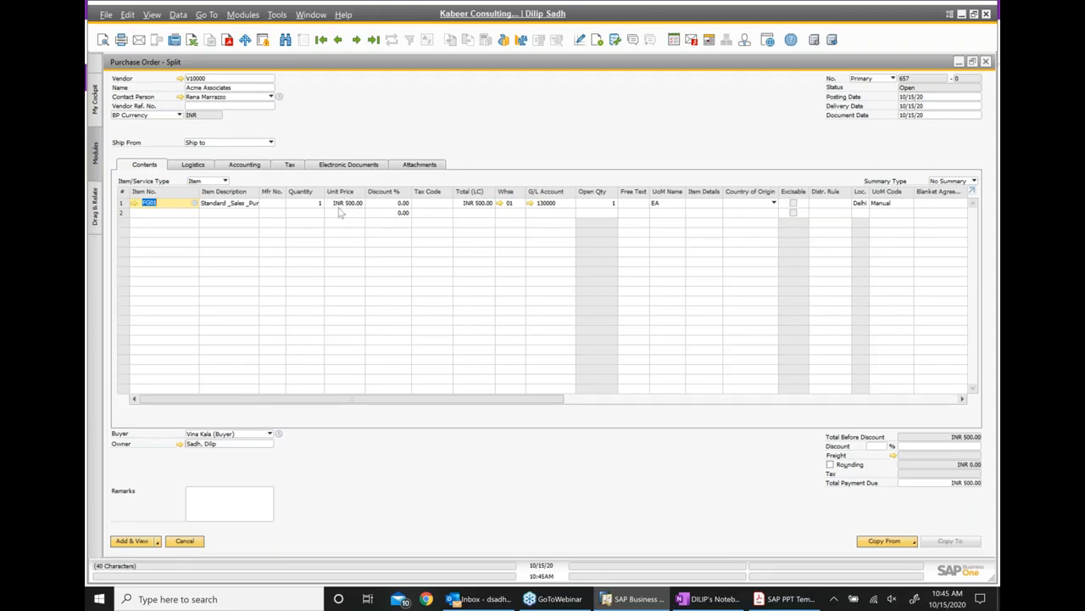
Step: Review the purchase order's accounting and logistics details for a price list setting, and return to the item lines
left_click(241, 166)
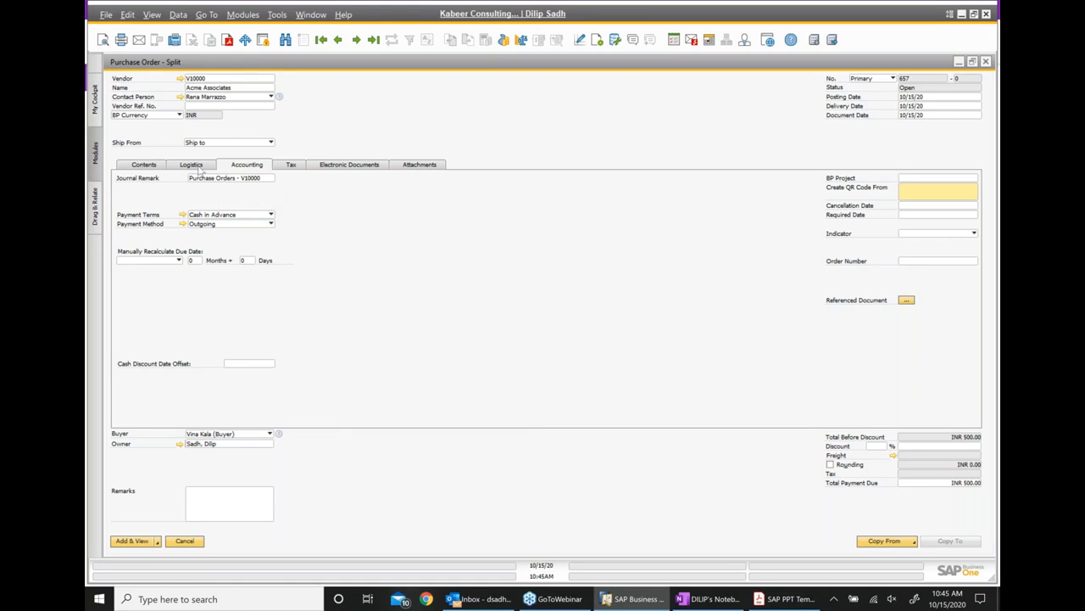
left_click(138, 166)
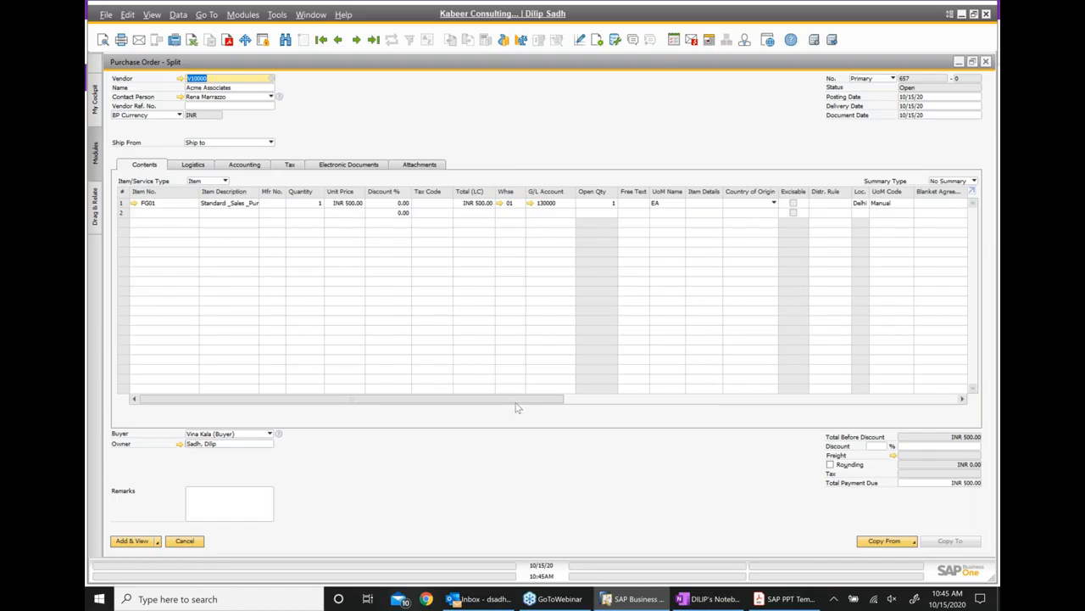
left_click_drag(567, 405, 299, 403)
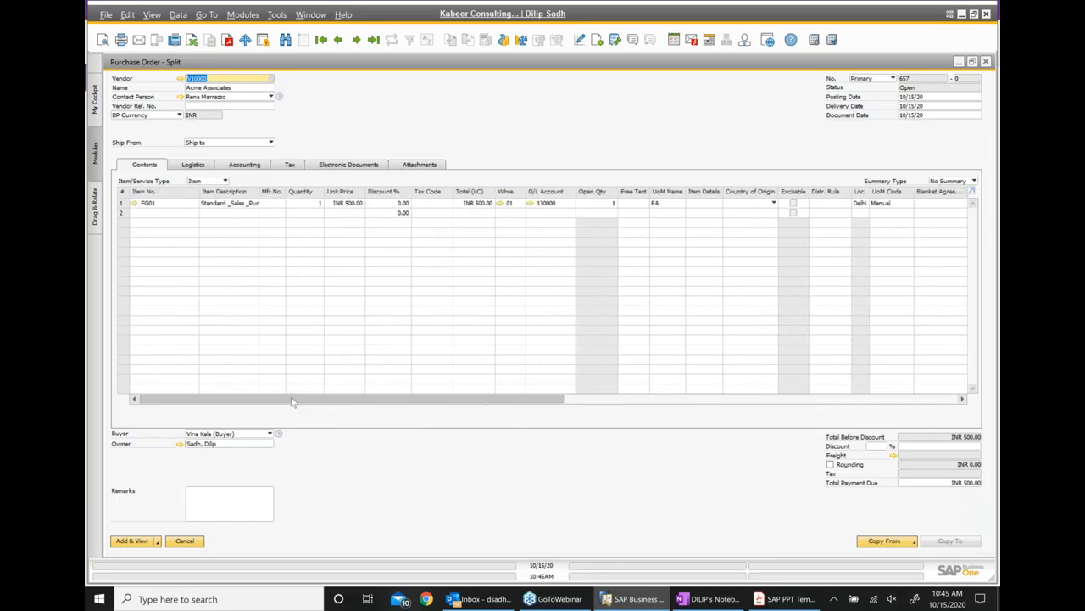
left_click(197, 166)
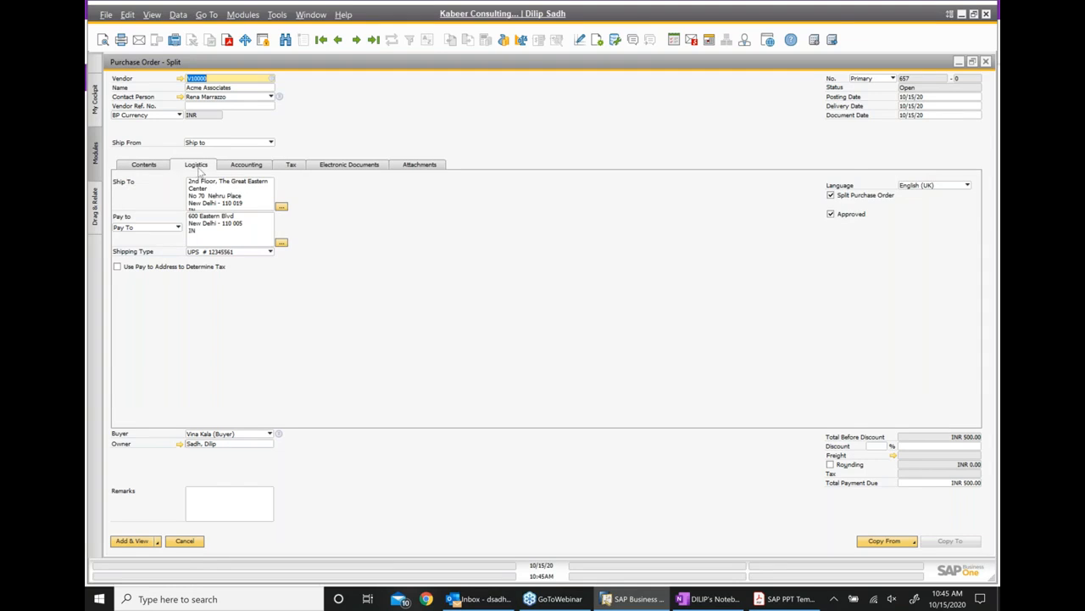
left_click(252, 166)
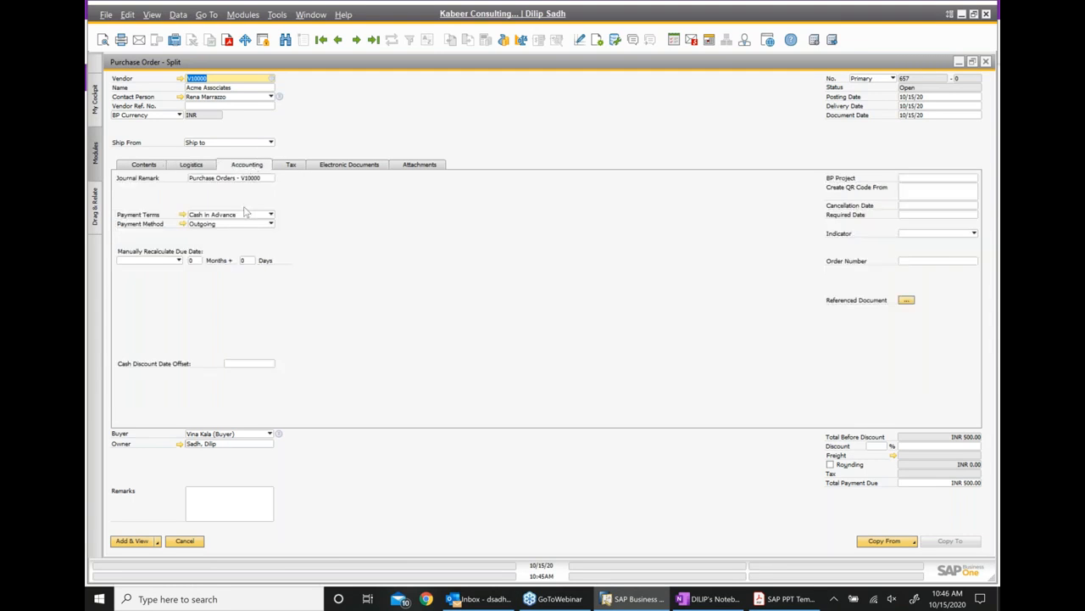
left_click(141, 166)
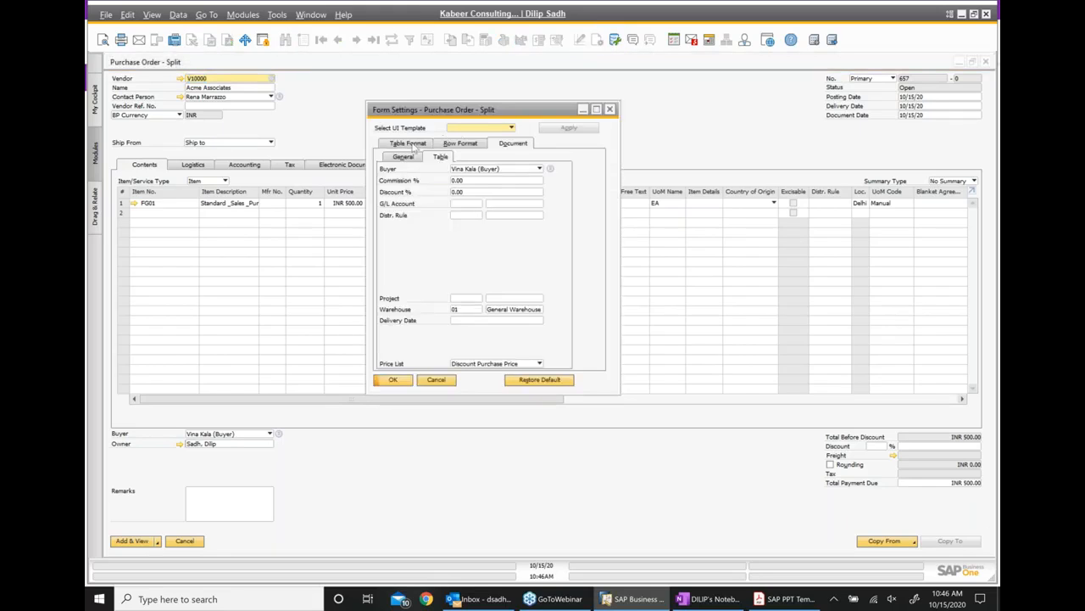
Step: Find the Price Source column in the purchase order's form settings and make it visible in the item table
left_click(405, 144)
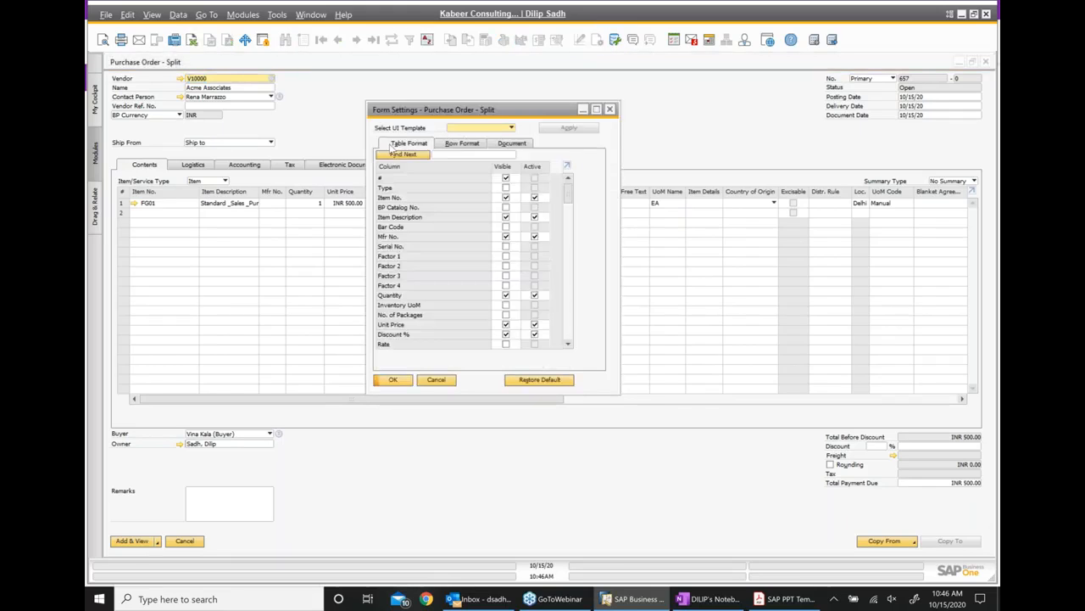
scroll(500, 248, "down", 1)
scroll(501, 249, "down", 8)
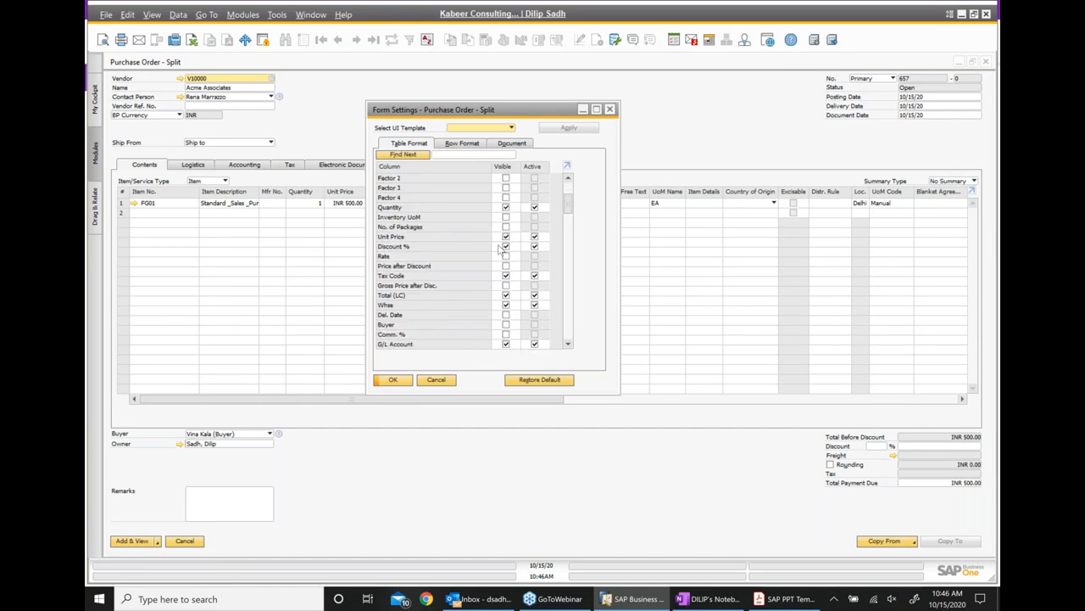
scroll(501, 249, "down", 7)
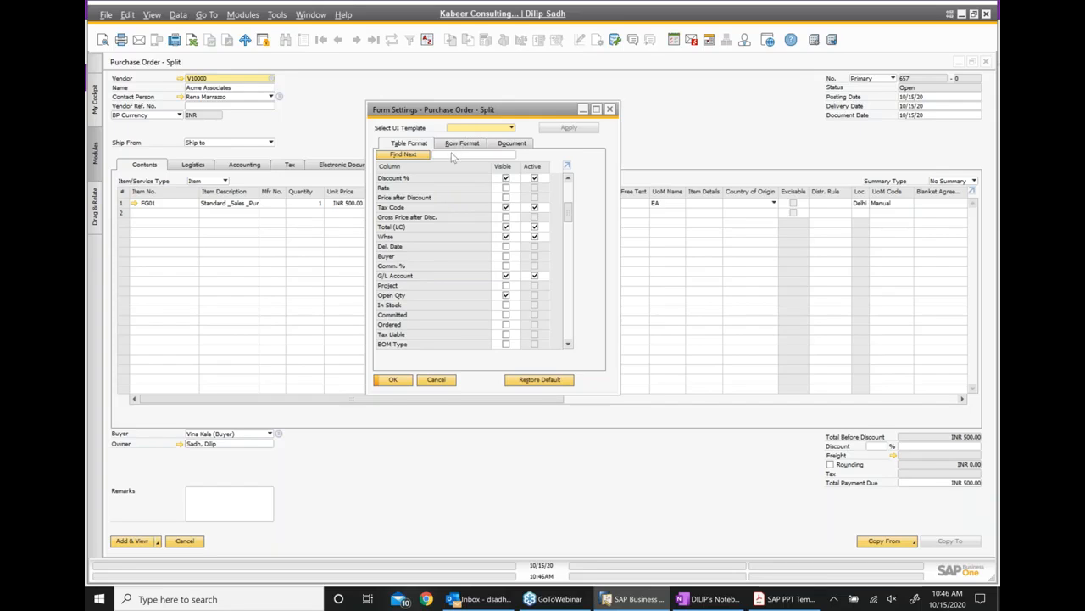
left_click(453, 155)
type("PRICE")
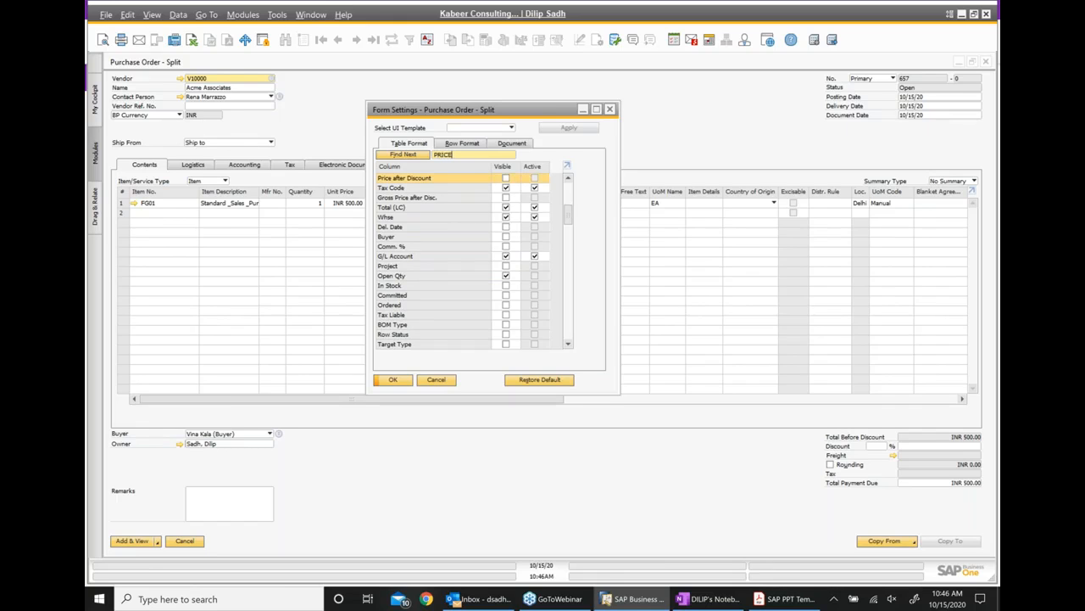
type(" S")
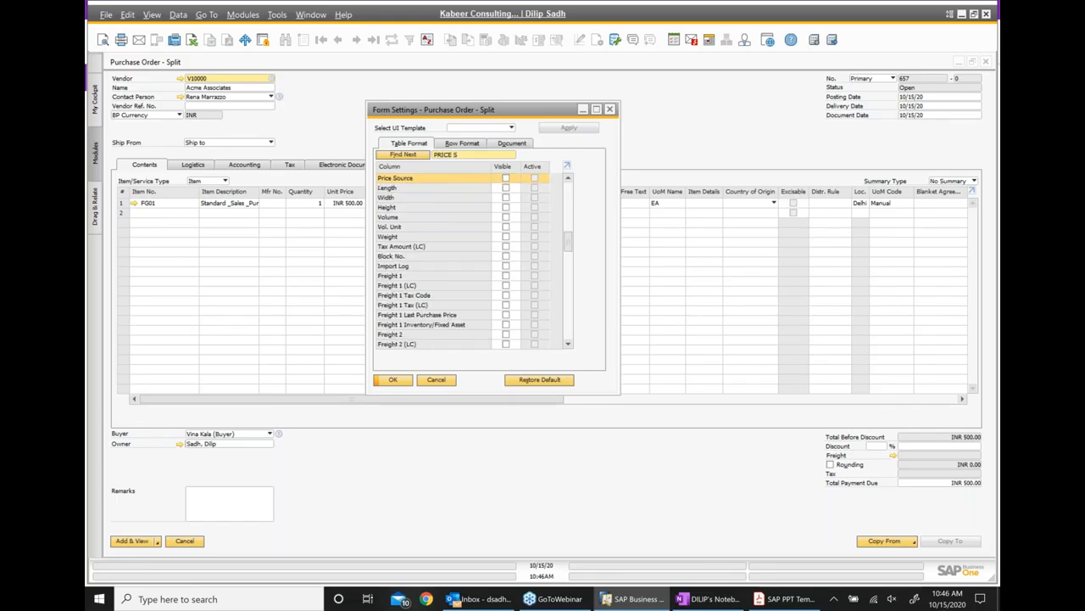
left_click(505, 178)
left_click(395, 382)
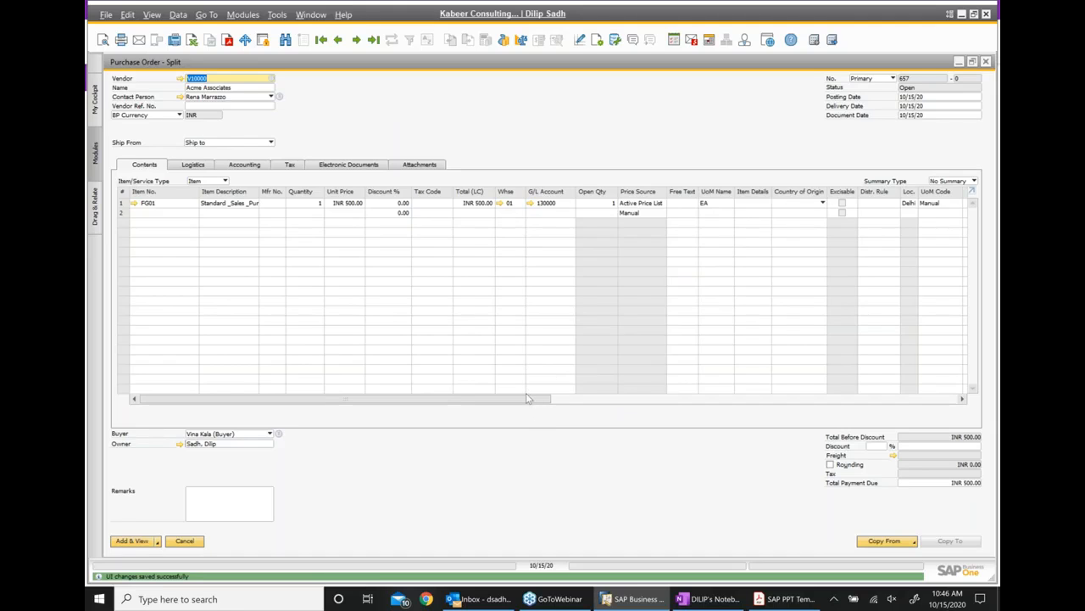
Step: Widen the Price Source column in the purchase order's item table to check where FG01's price comes from
left_click_drag(525, 397, 789, 412)
left_click_drag(507, 405, 218, 397)
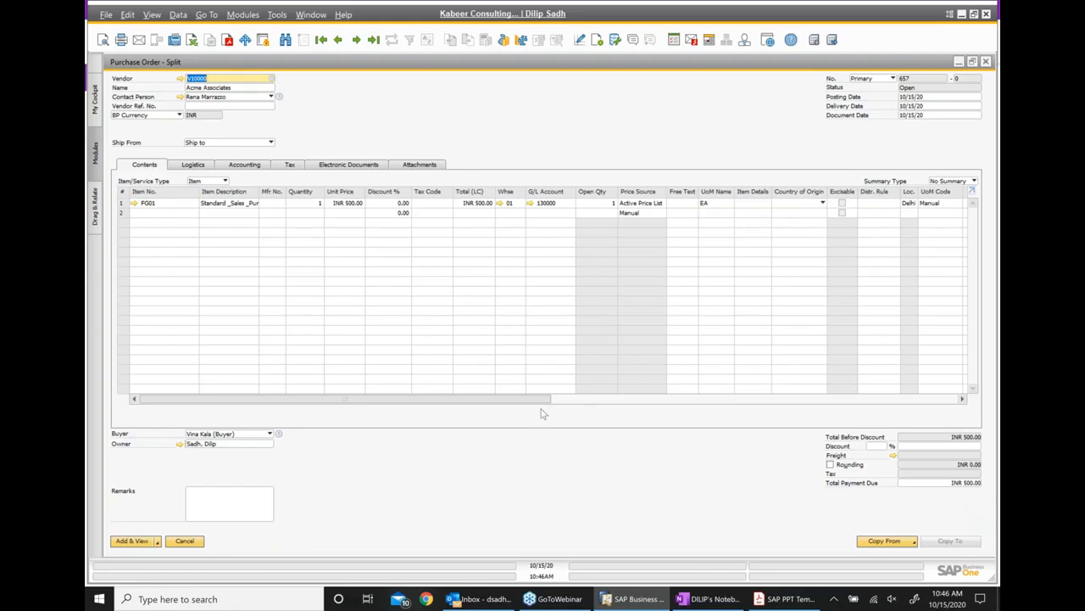
left_click_drag(536, 402, 561, 402)
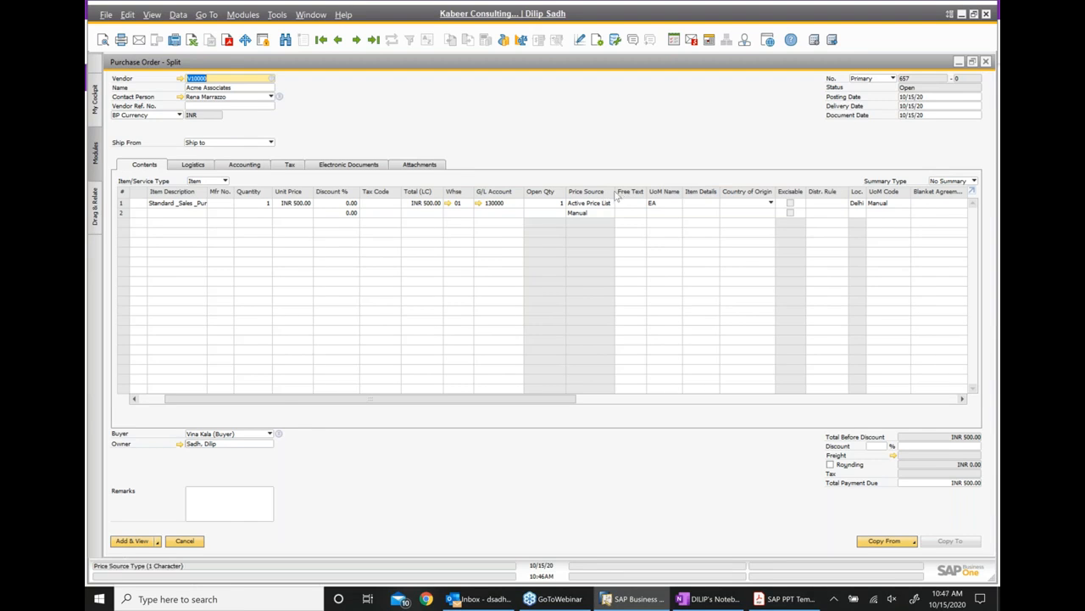
left_click_drag(615, 195, 637, 196)
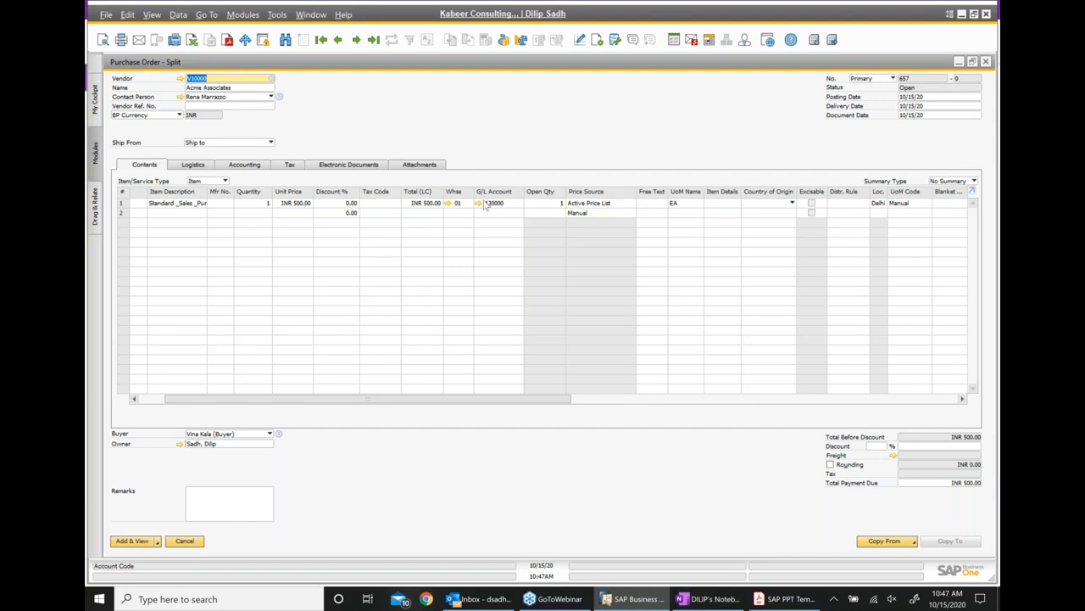
Step: Minimize the purchase order and open the inventory price lists to compare their base price lists and default factors
left_click(961, 64)
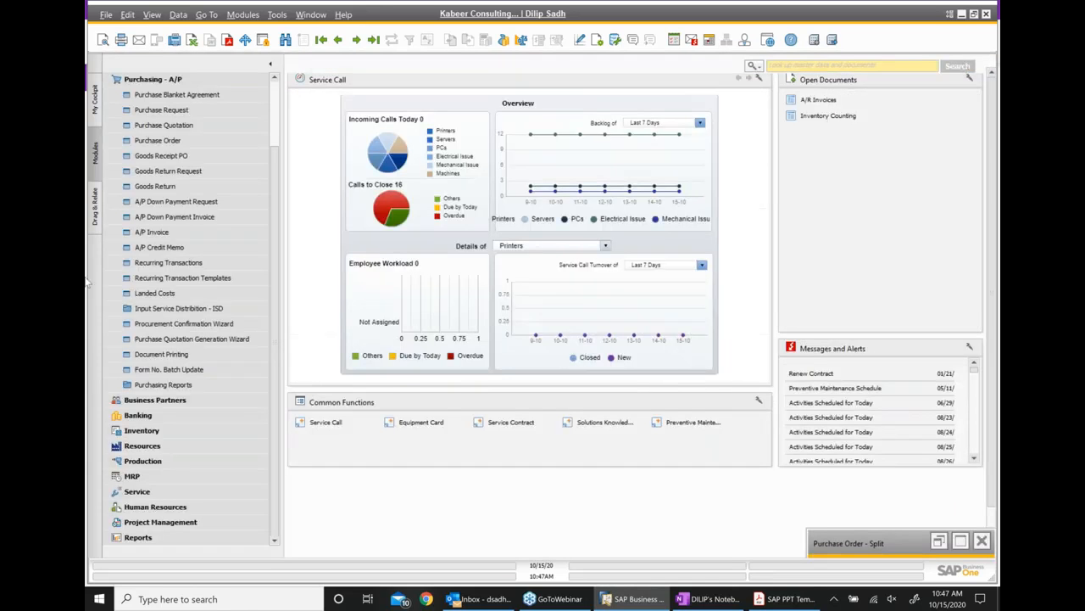
left_click(151, 79)
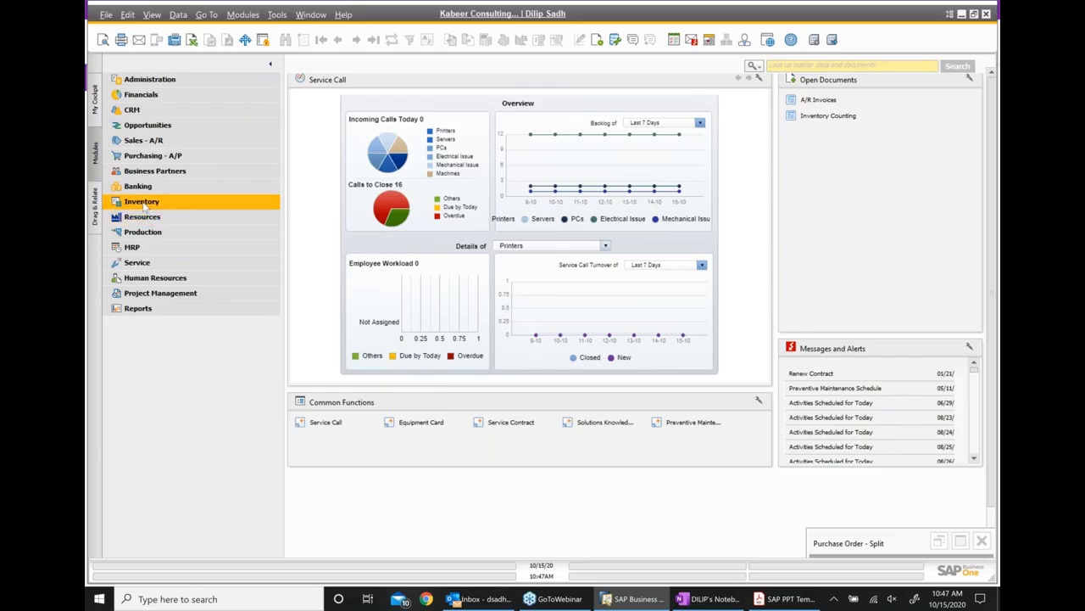
left_click(142, 202)
left_click(152, 308)
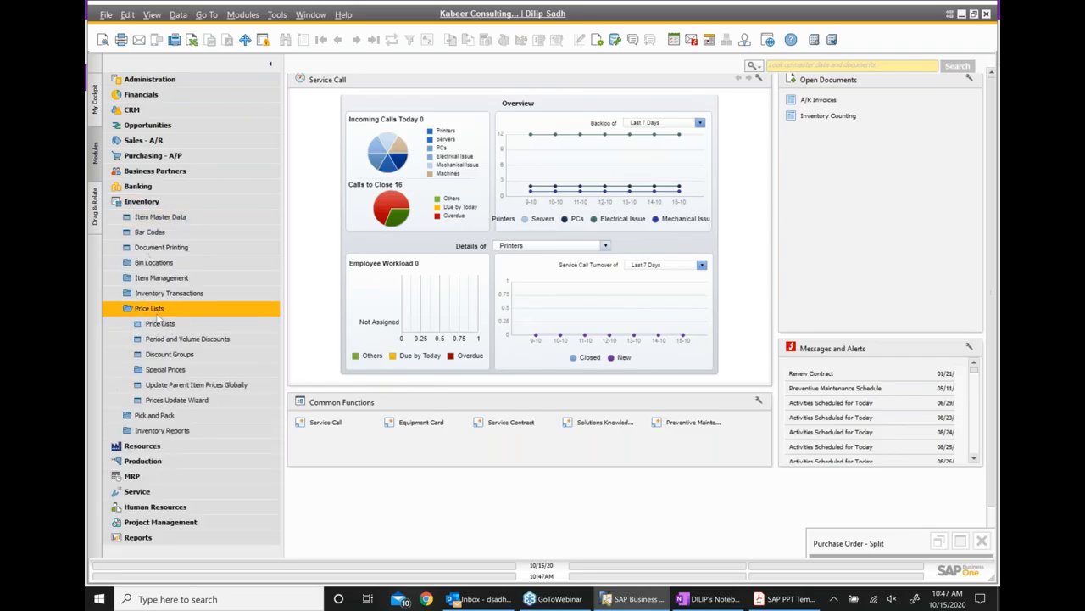
left_click(162, 324)
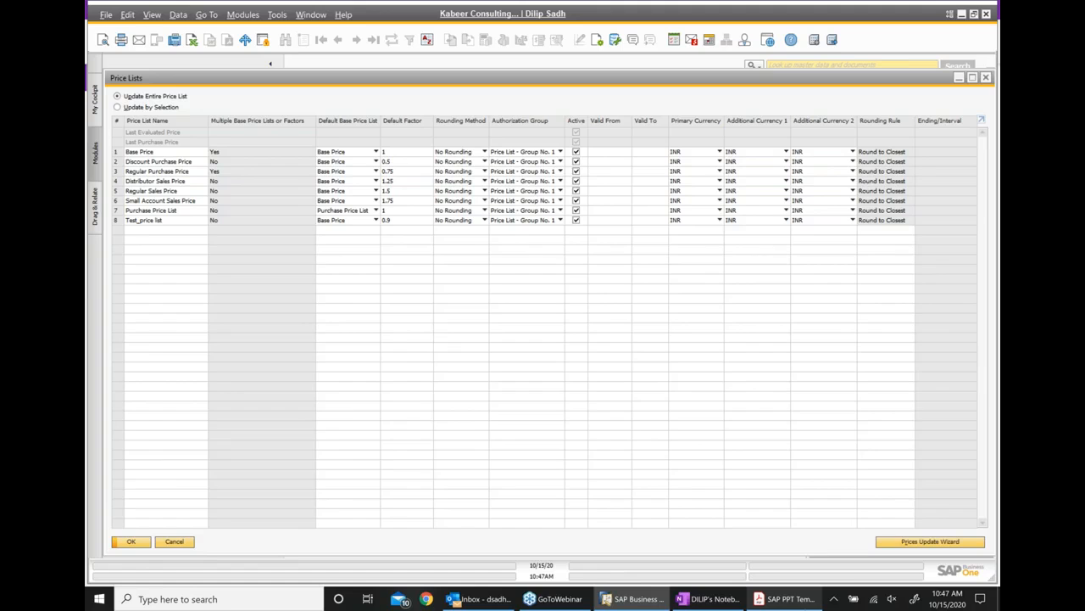
left_click(711, 599)
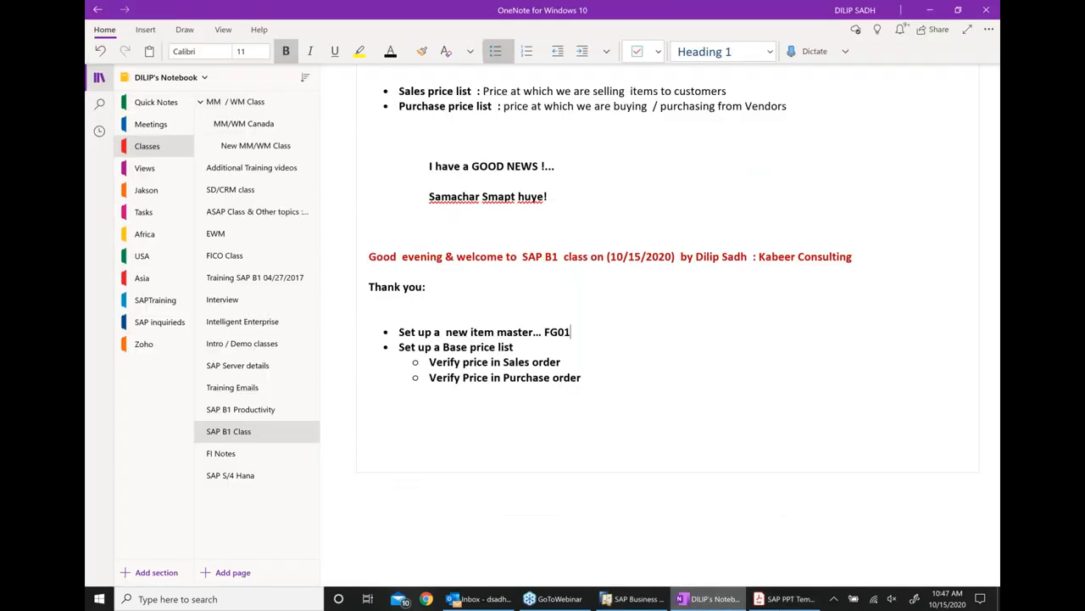
left_click(786, 598)
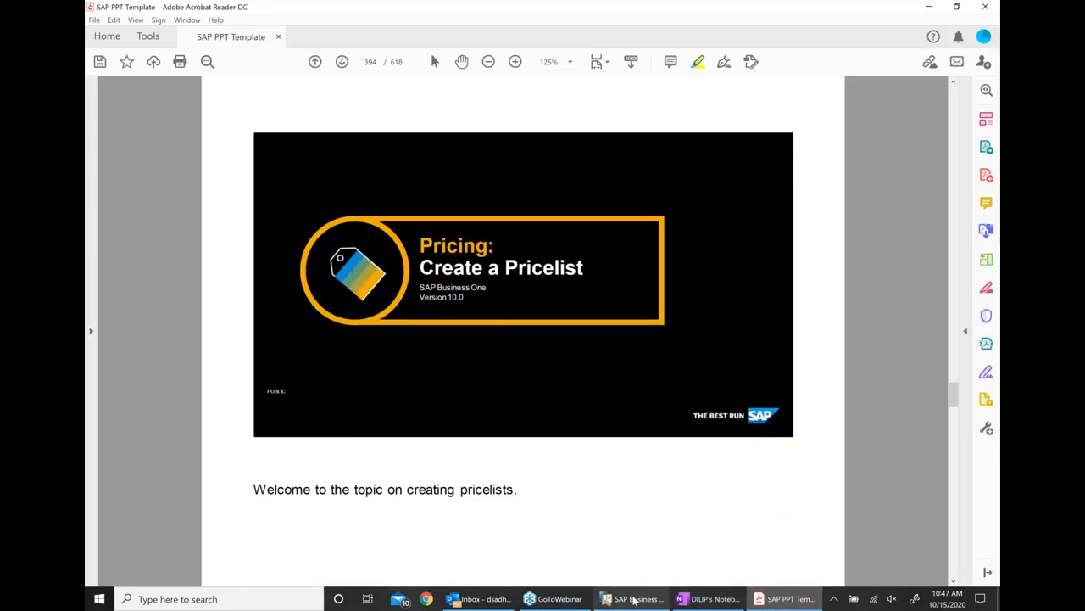
left_click(634, 599)
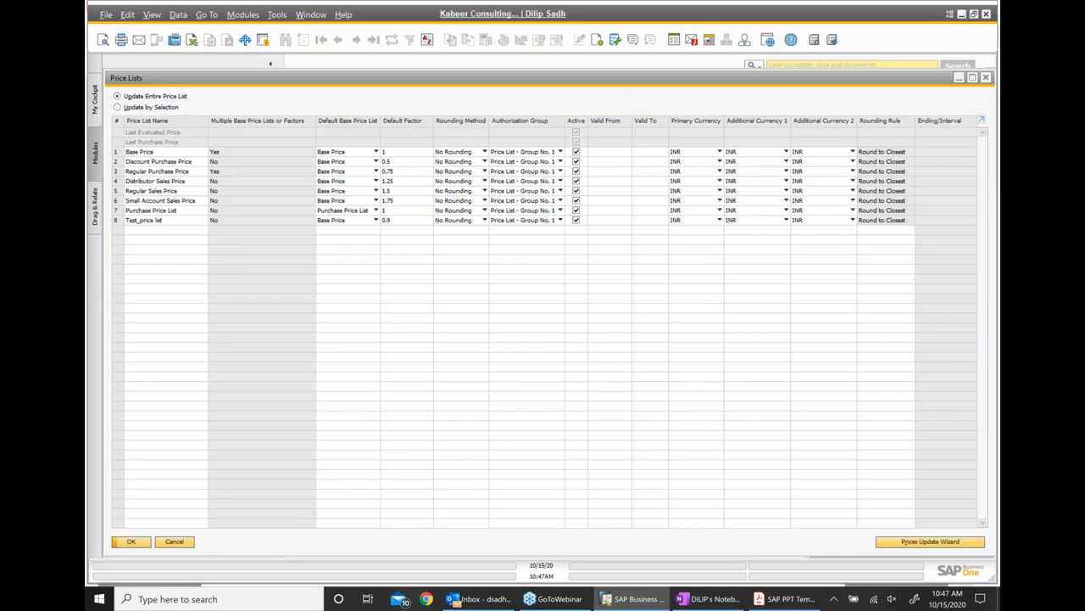
Step: Check the price list assigned in the payment terms of the purchase order's vendor, and minimize the open windows
left_click(958, 77)
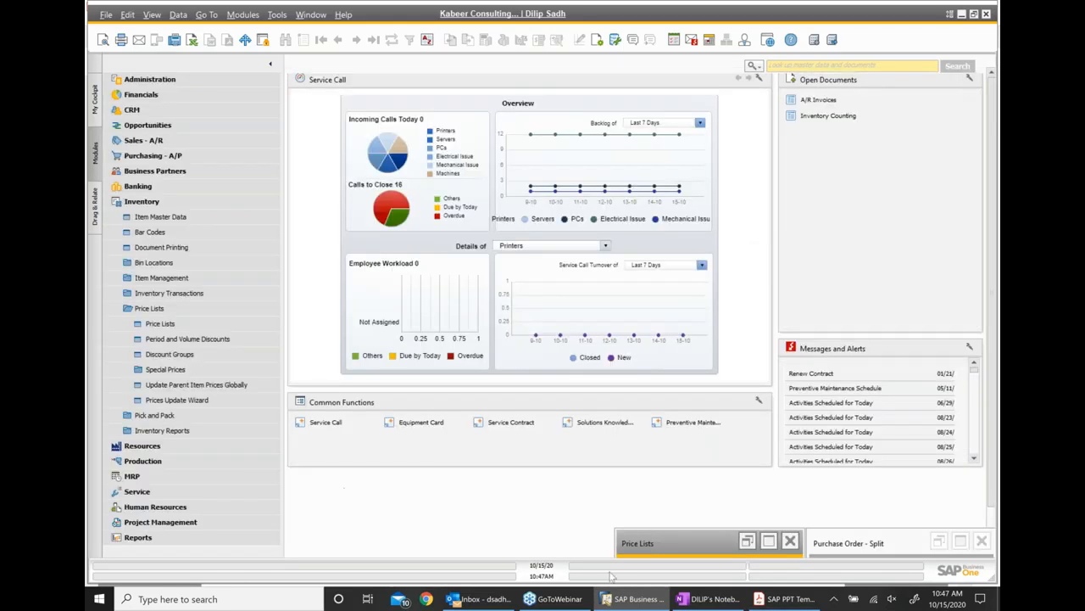
left_click(961, 541)
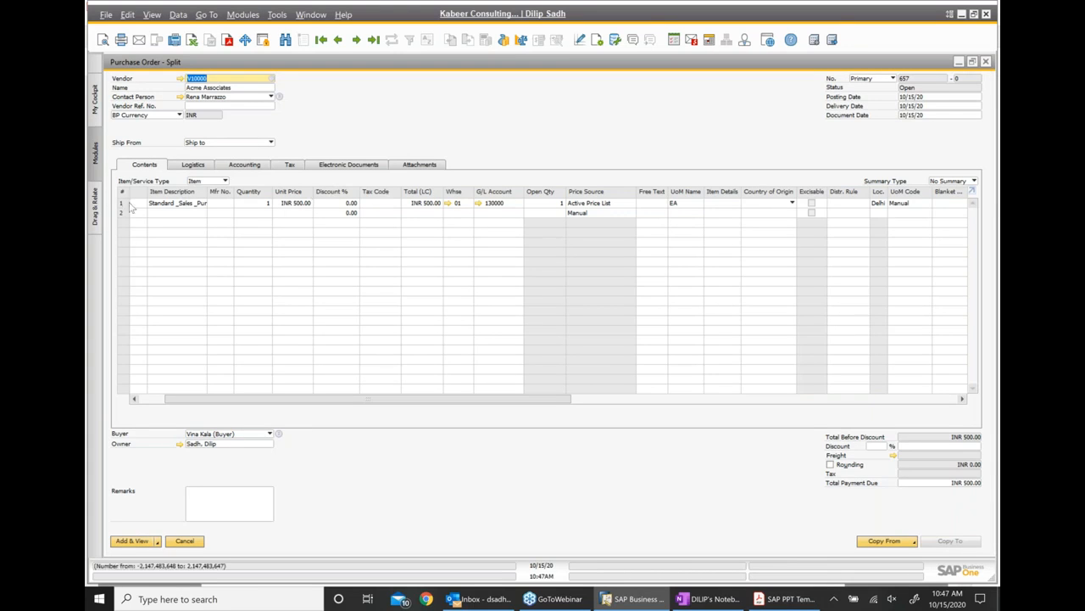
left_click(182, 81)
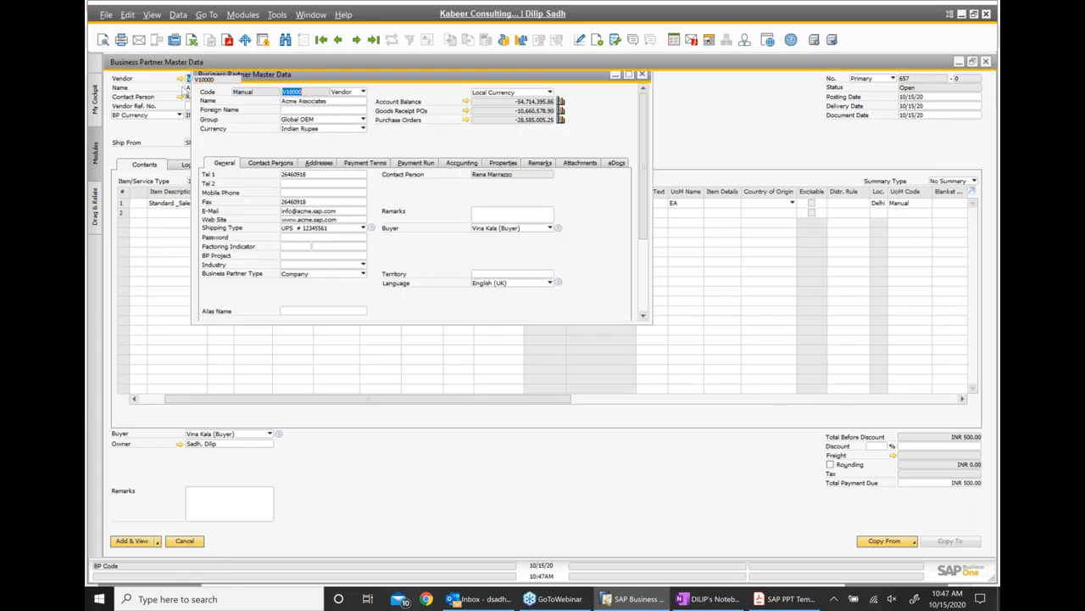
left_click(452, 151)
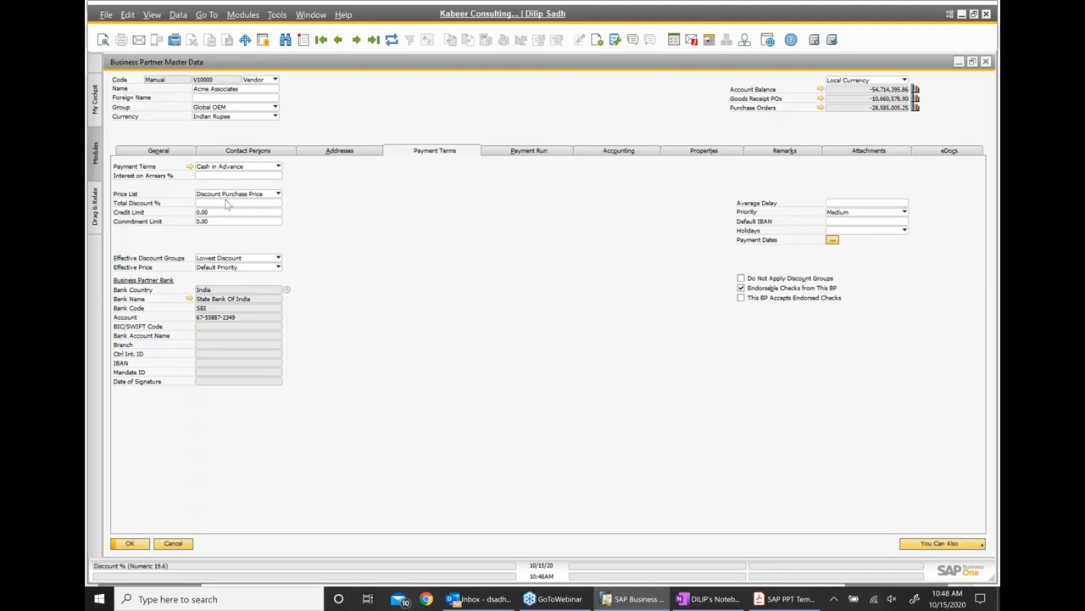
left_click(959, 62)
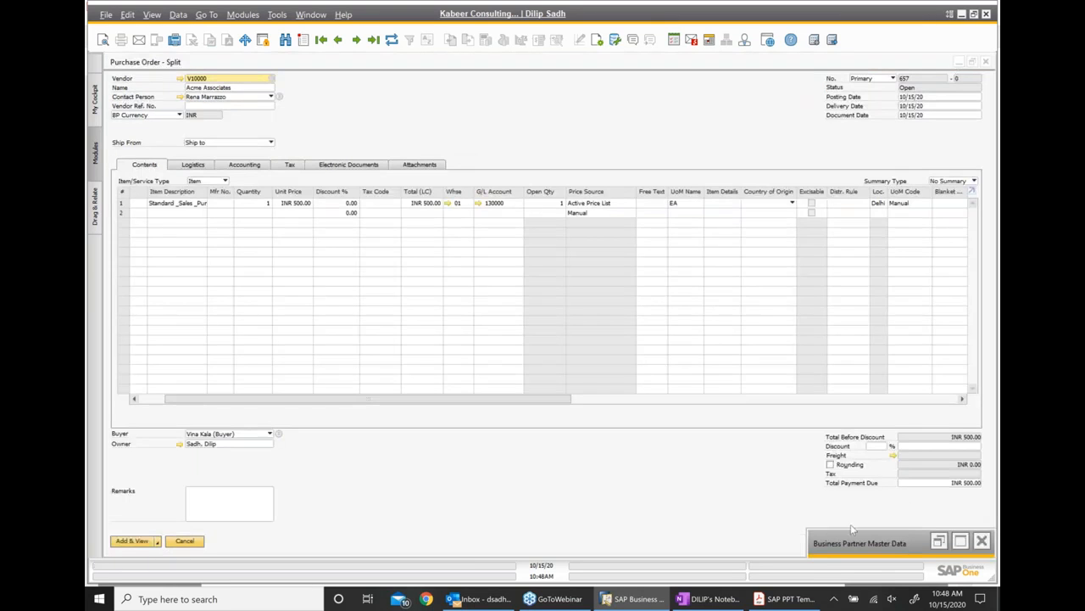
left_click(959, 62)
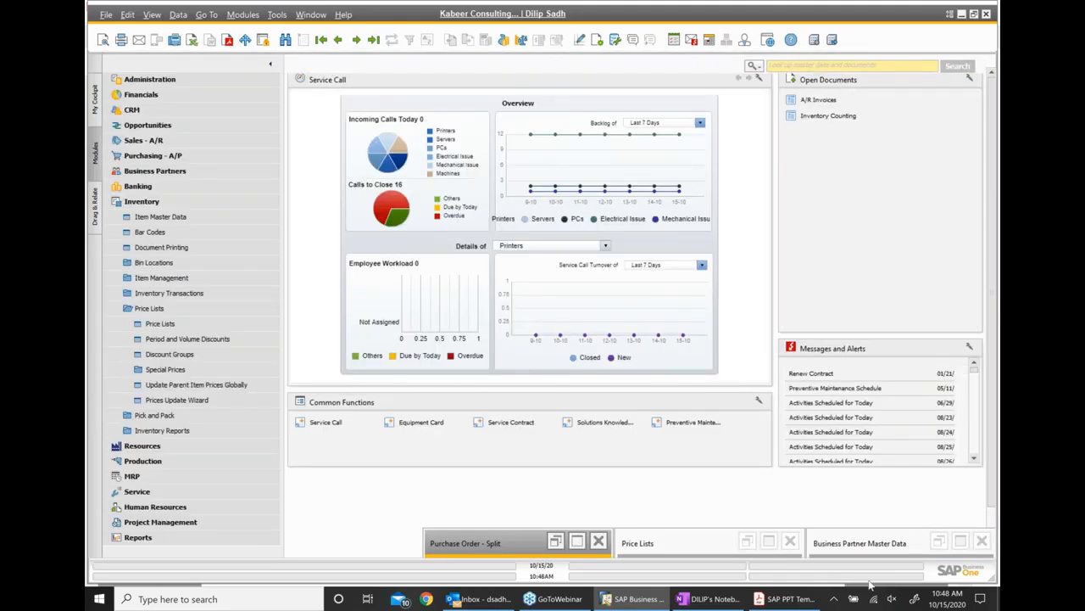
Step: Compare the base price list and default factor of the Discount Purchase Price and Base Price lists, and reopen the purchase order to check FG01's unit price
left_click(768, 540)
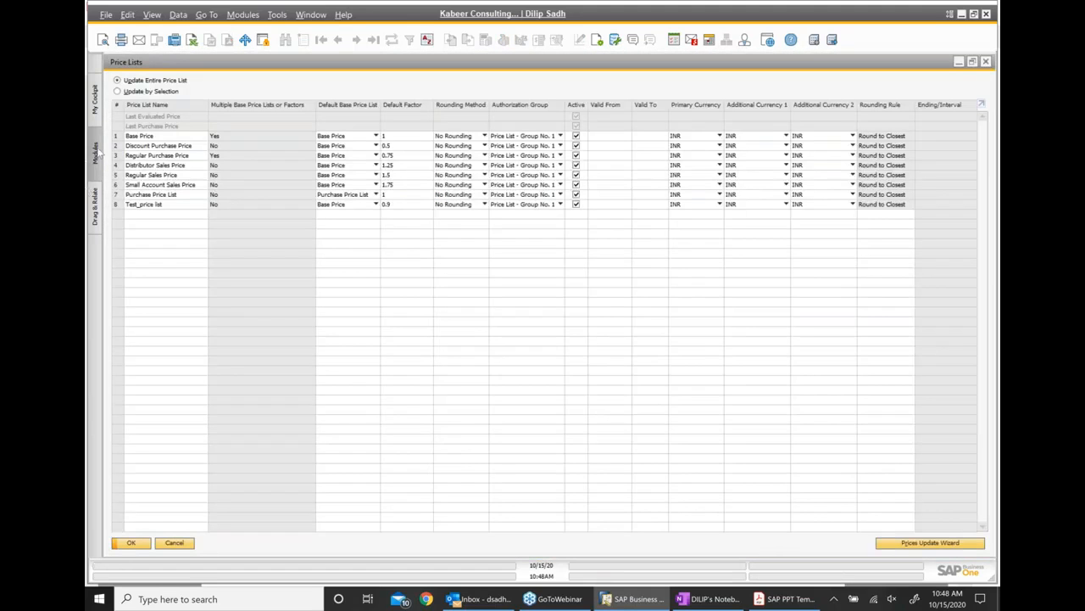
left_click(116, 146)
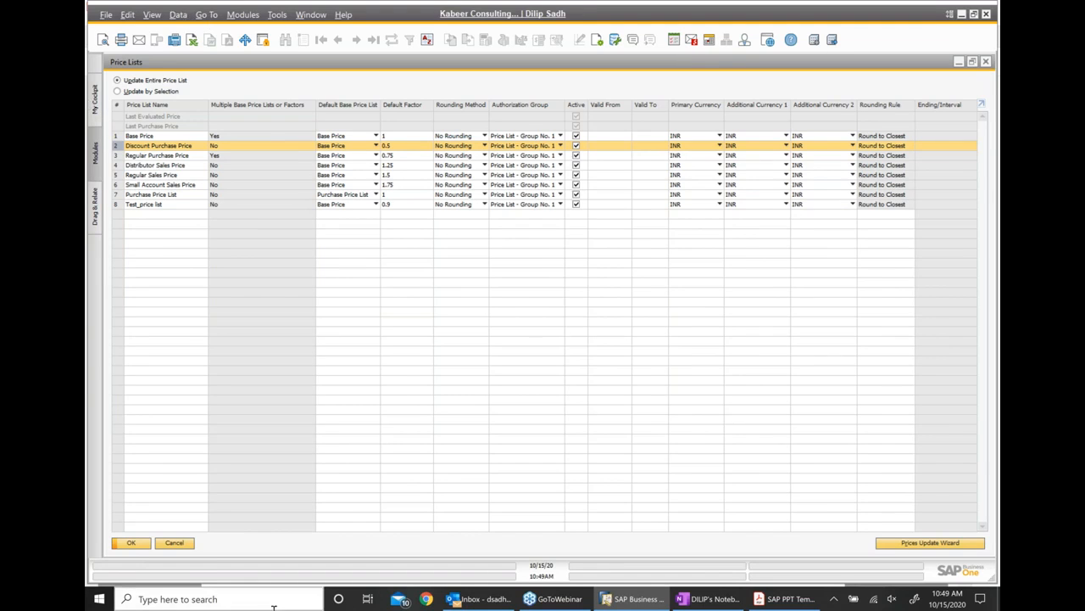
left_click(117, 136)
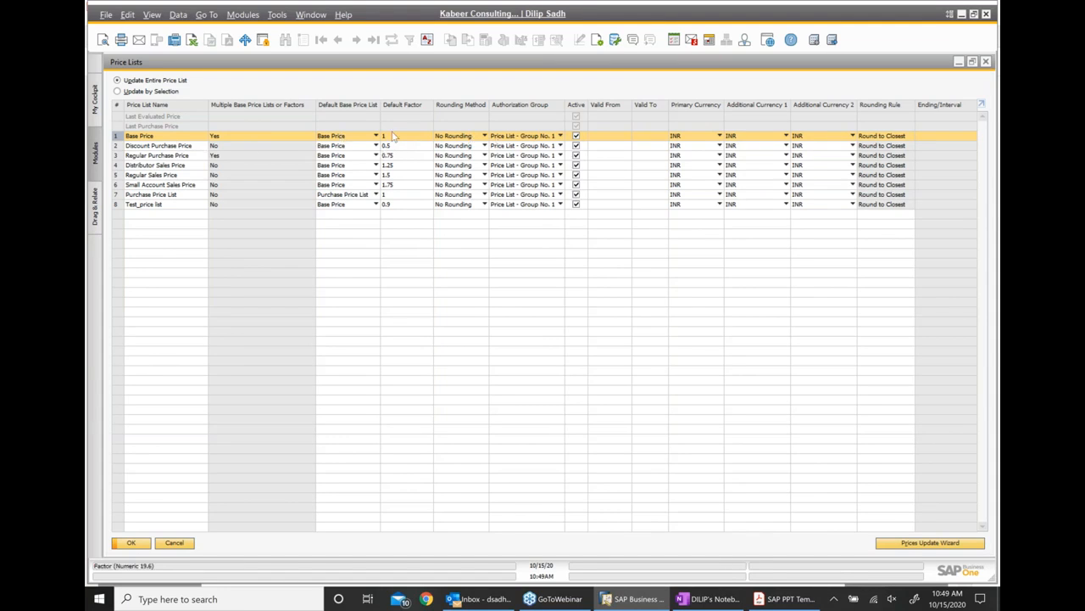
left_click(115, 146)
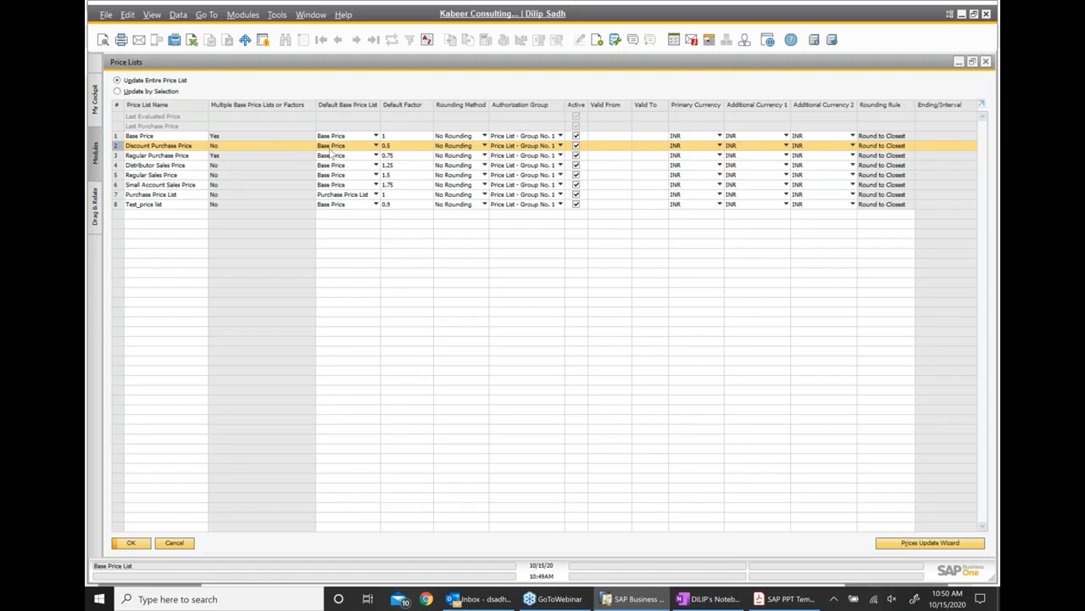
left_click(957, 63)
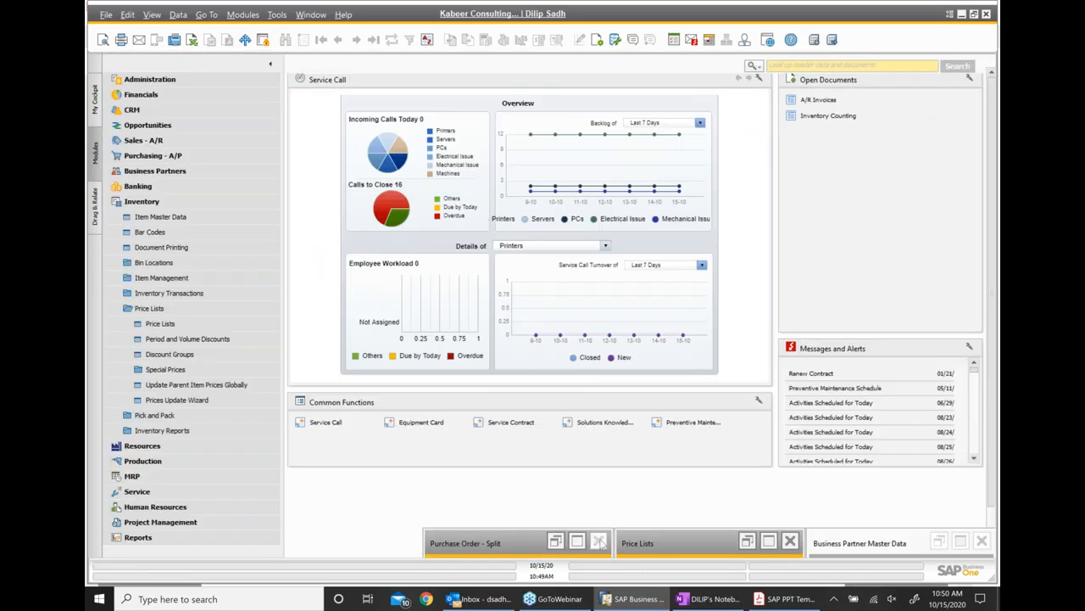
left_click(576, 541)
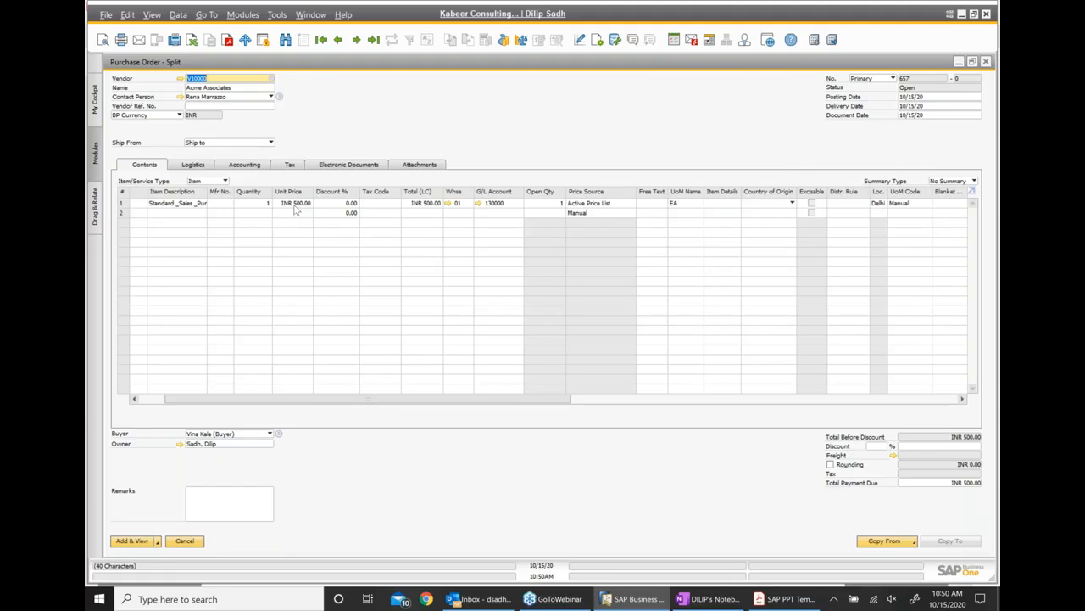
Step: Switch to the OneNote class notes and add "Verify calculation of purchase price as Factor of Base Price" as a sub-bullet under the purchase order point
left_click(702, 599)
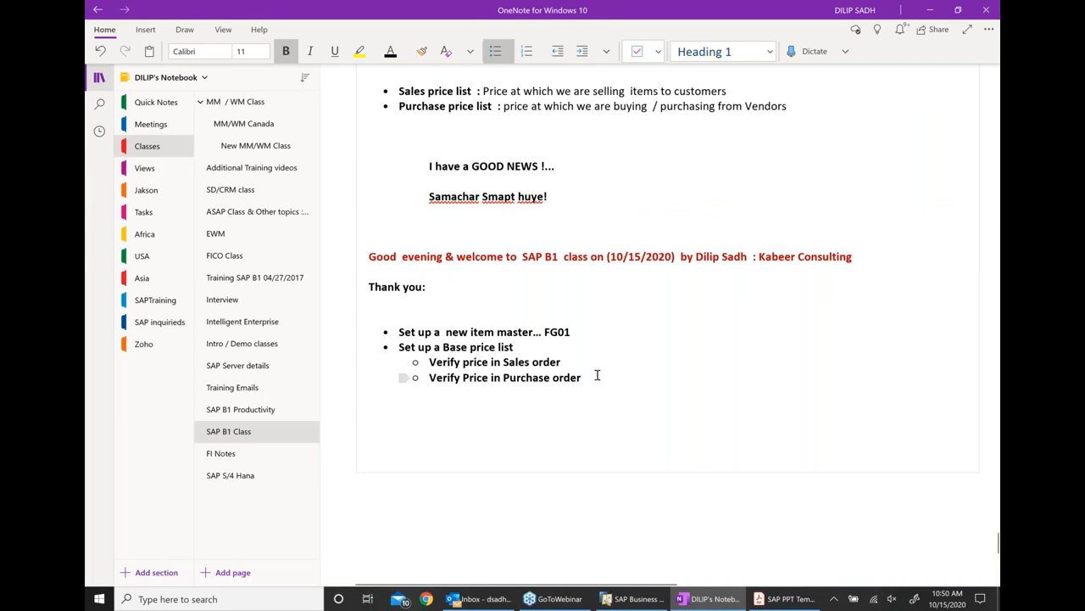
key("Return")
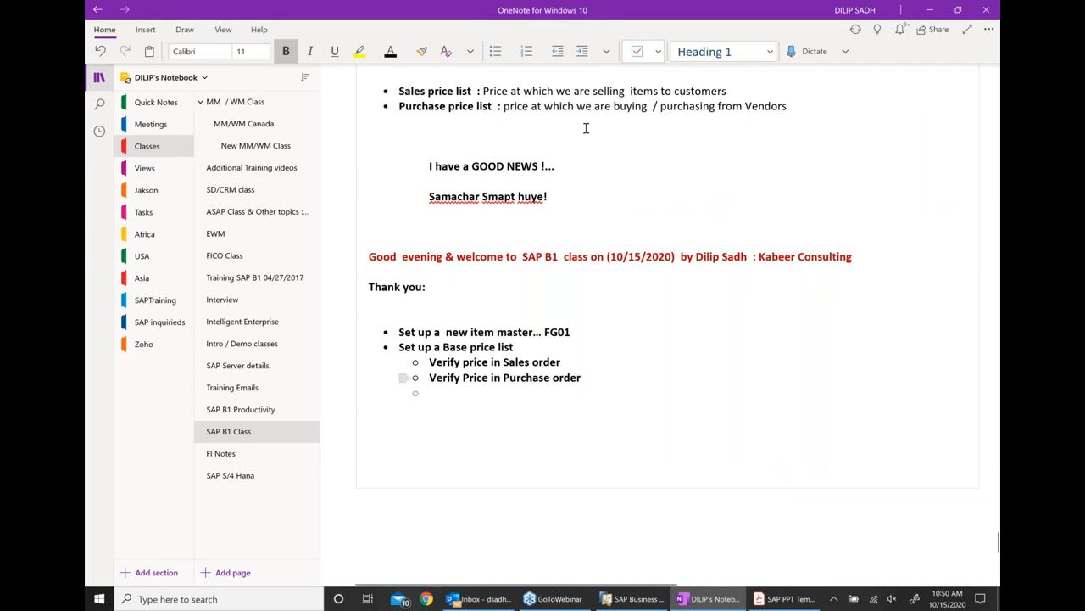
left_click(581, 52)
type("V")
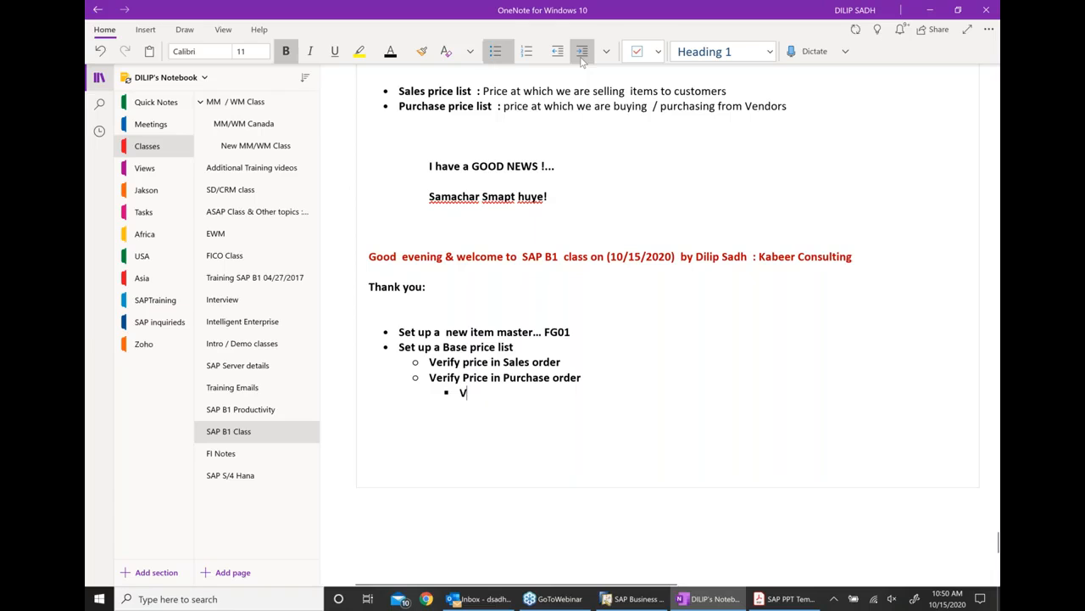
type("erify")
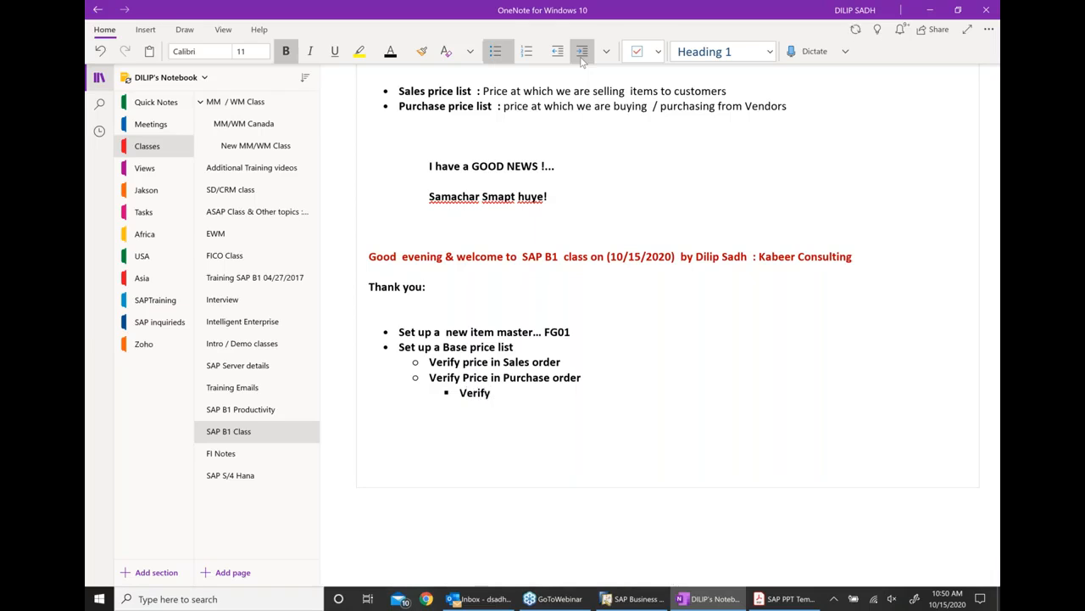
type(" calculation of pur")
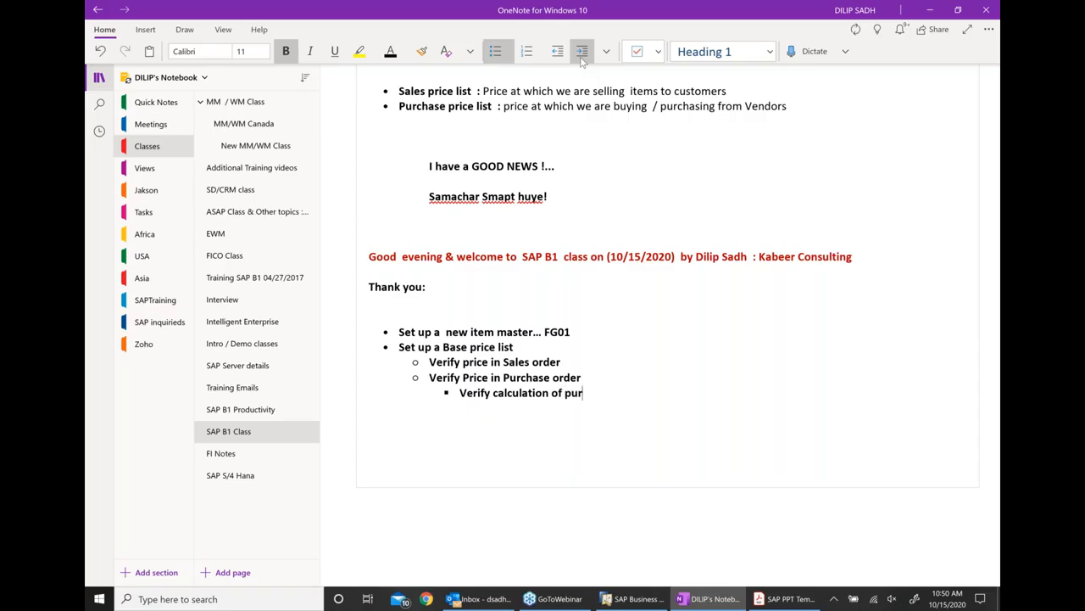
type("chase price as Factor")
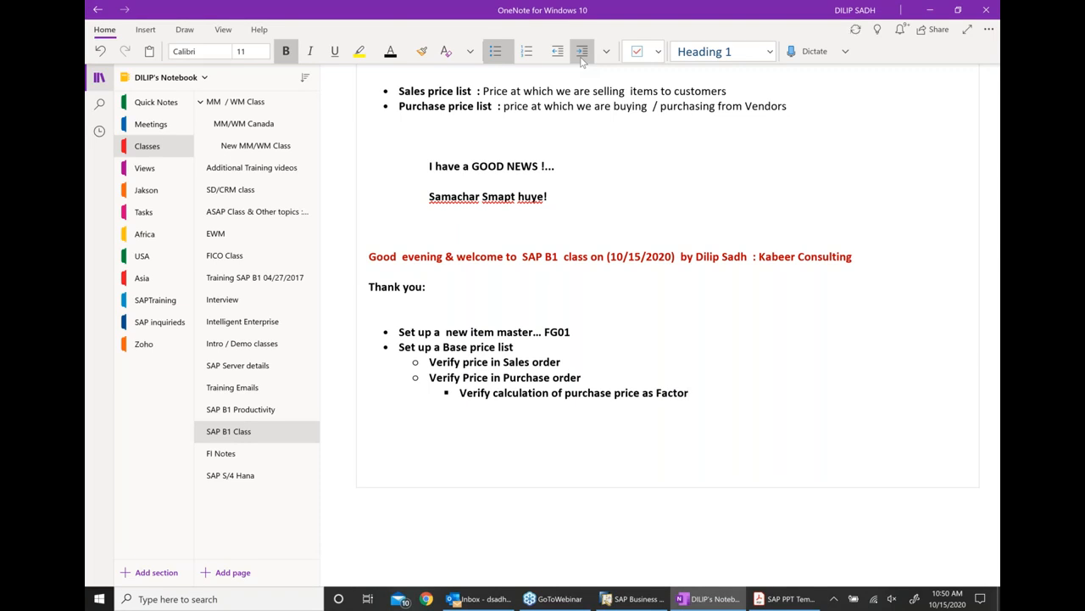
type(" of Base Price")
Step: Add the bullet "BASE PRICE = 1000" below the purchase price calculation note
key("Return")
type("BASE")
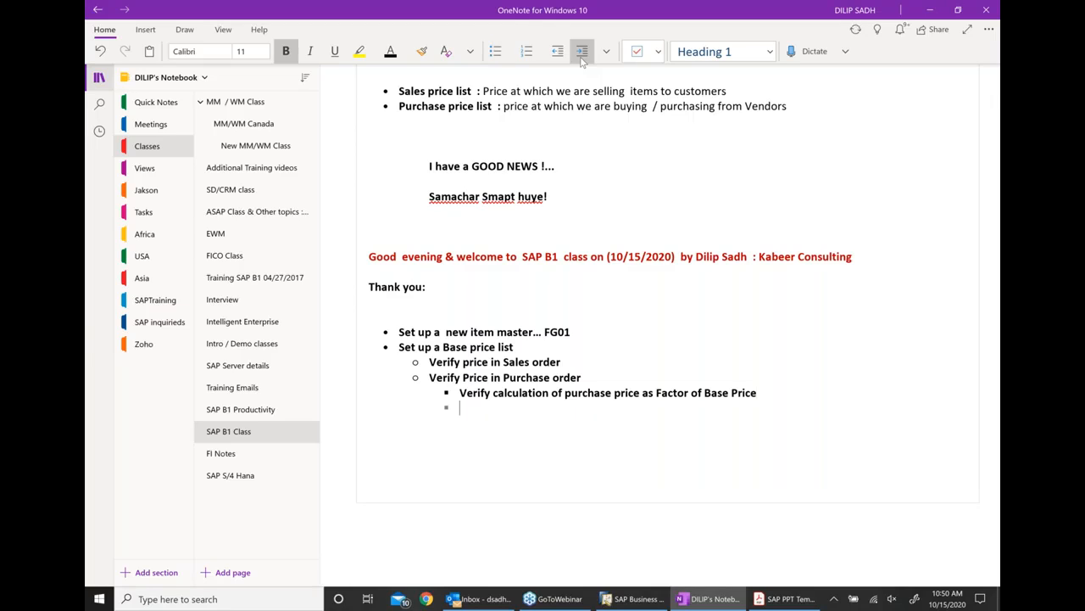
type(" PRICE")
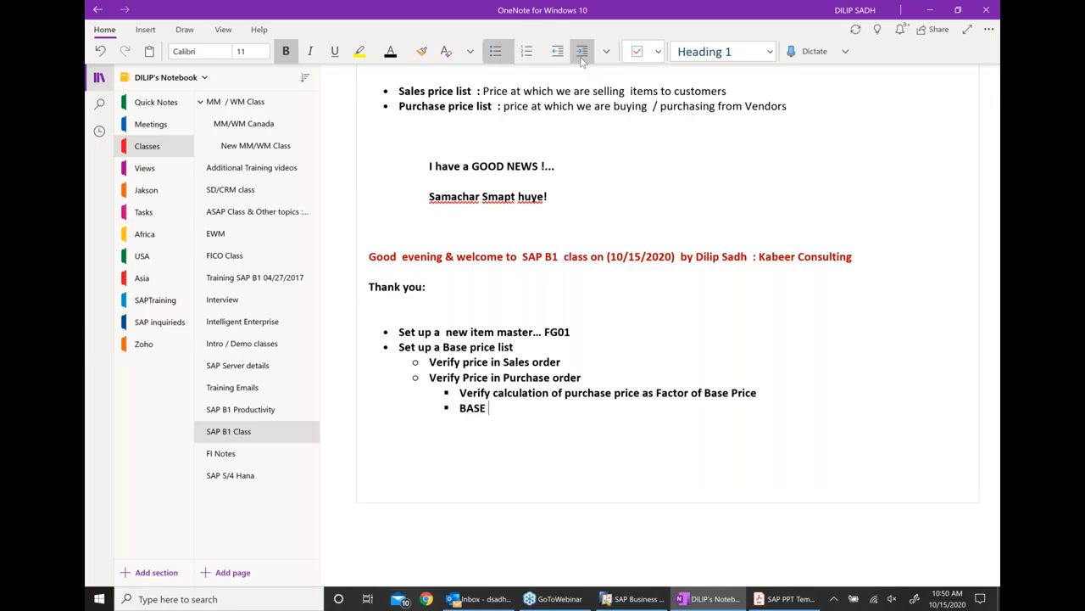
type(" = 1000")
Step: Add the bullet "Dis purchase price list = .5 of Base Price" below the base price note
key("Return")
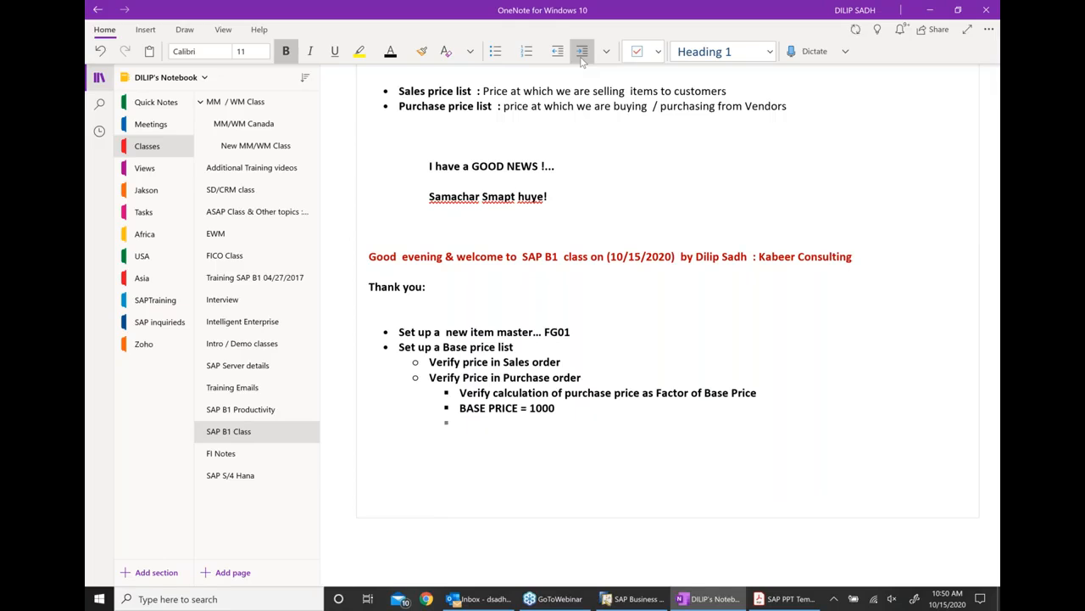
type("D")
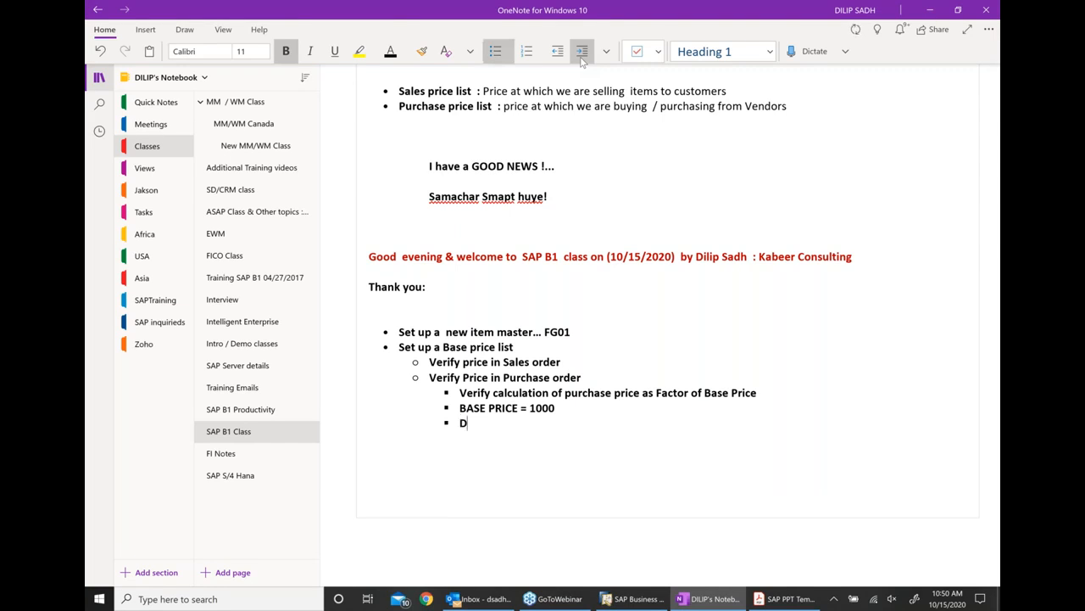
type("is cpurchase")
key("BackSpace")
key("BackSpace")
key("BackSpace")
key("BackSpace")
key("BackSpace")
key("BackSpace")
key("BackSpace")
key("BackSpace")
key("BackSpace")
type("purchase price list")
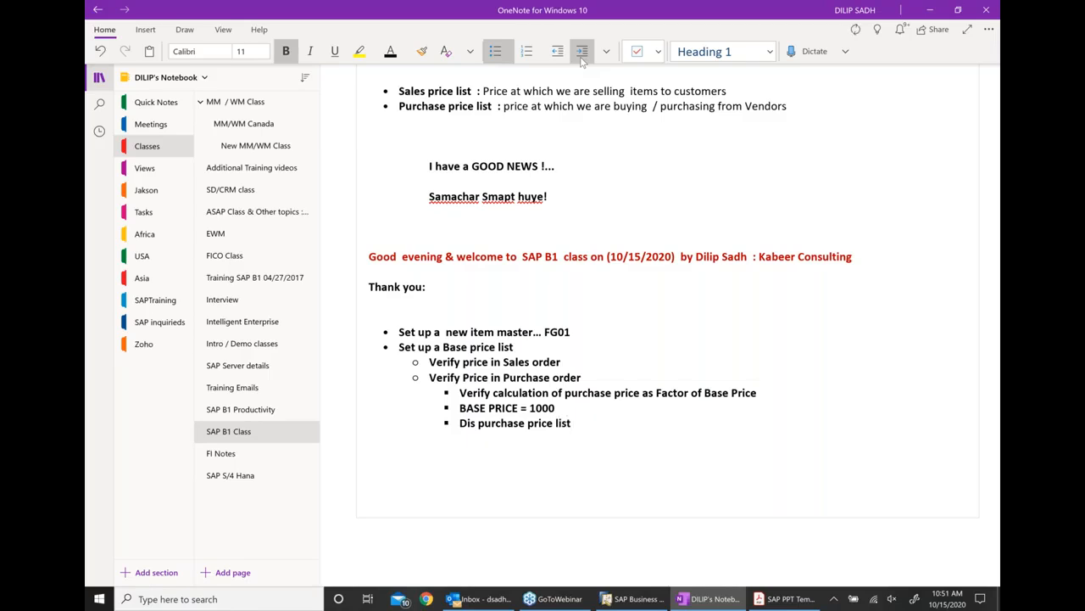
type("  = .5  ofb")
key("BackSpace")
type("BAS")
key("BackSpace")
key("BackSpace")
type("ase Price")
Step: Add the bullet "Purchase price = 1000 x .5 = 500" below the discount purchase price list note
key("Return")
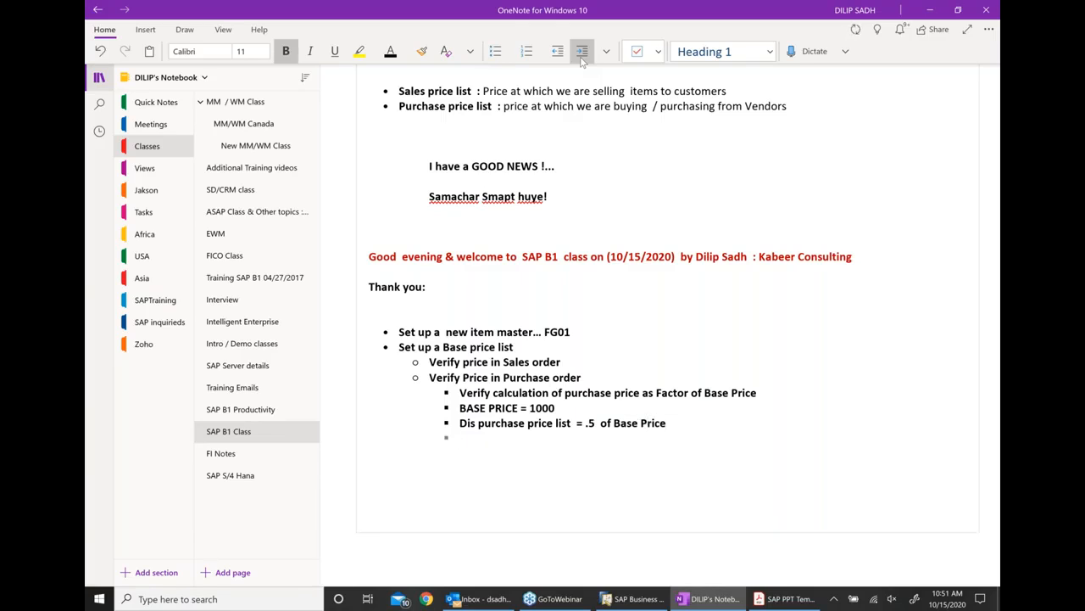
type("Pu")
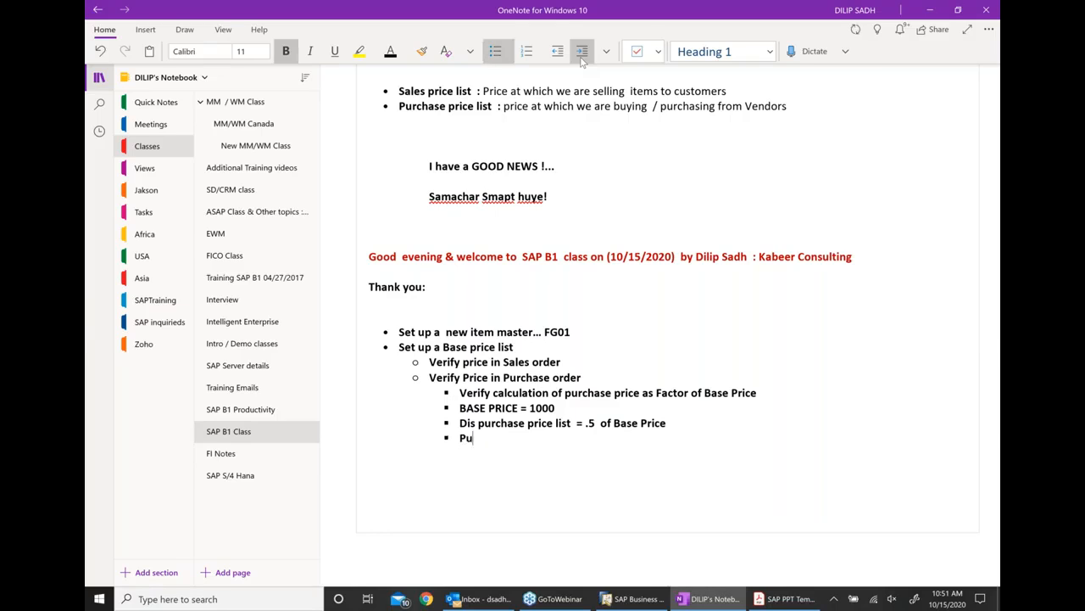
type("rchase pri")
type("cw")
key("BackSpace")
key("BackSpace")
type("e  = 1000")
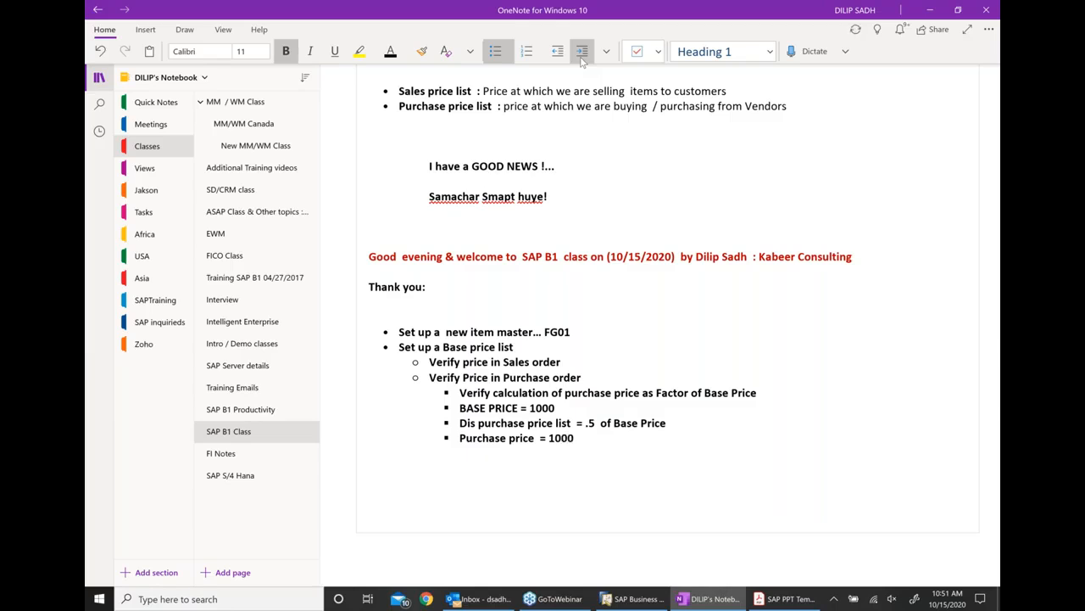
type(".")
type(".5")
key("BackSpace")
key("BackSpace")
key("BackSpace")
key("BackSpace")
type("0")
key("BackSpace")
type("0 x .5 = 500")
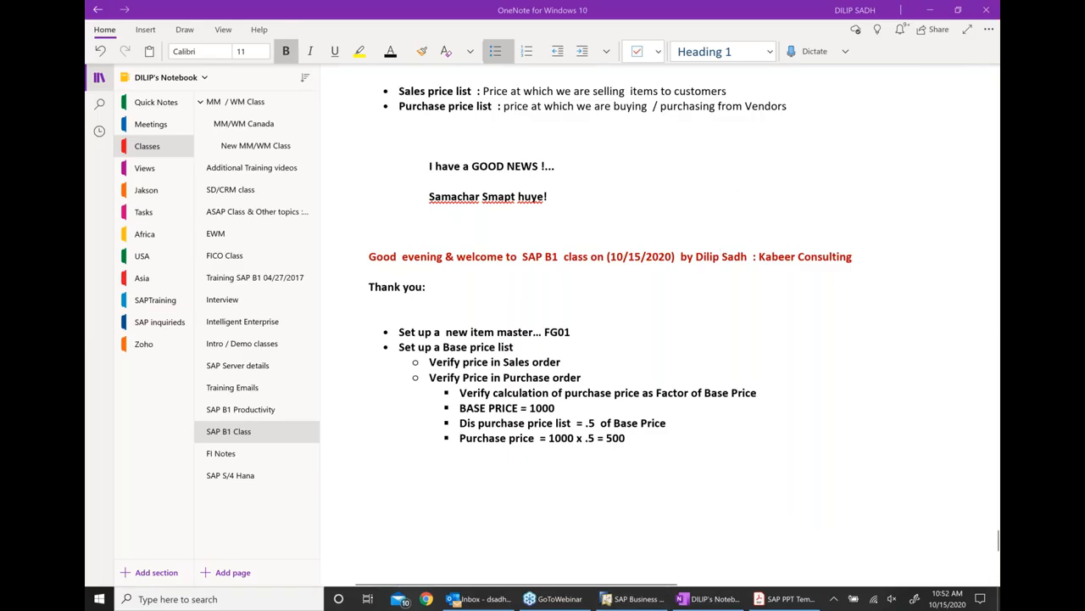
Step: Return to SAP Business One, minimize the purchase order, and check item FG01's entry in the Base Price list
left_click(937, 14)
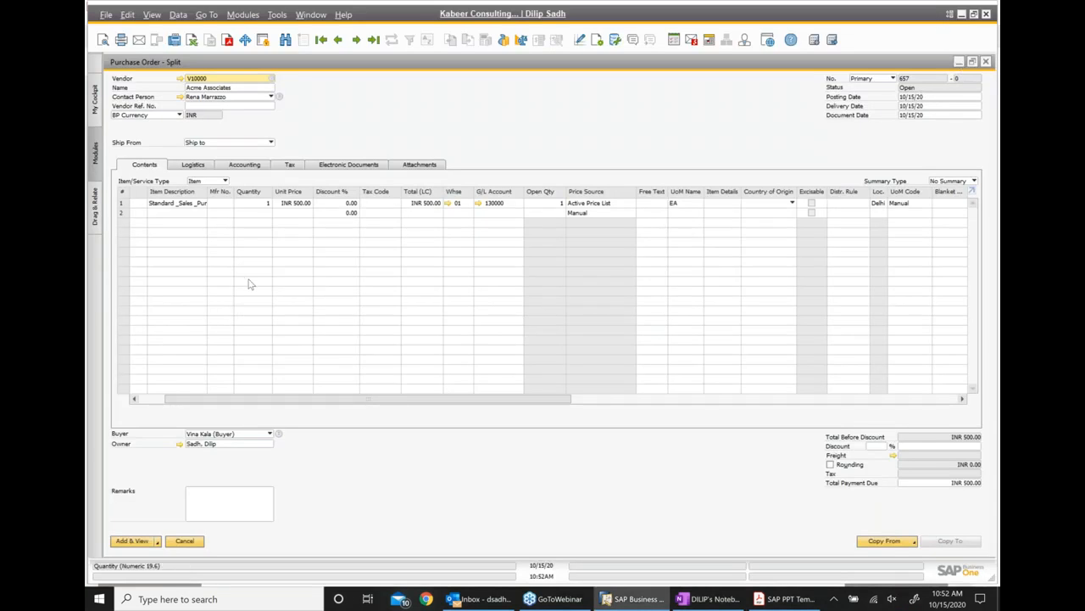
left_click(959, 64)
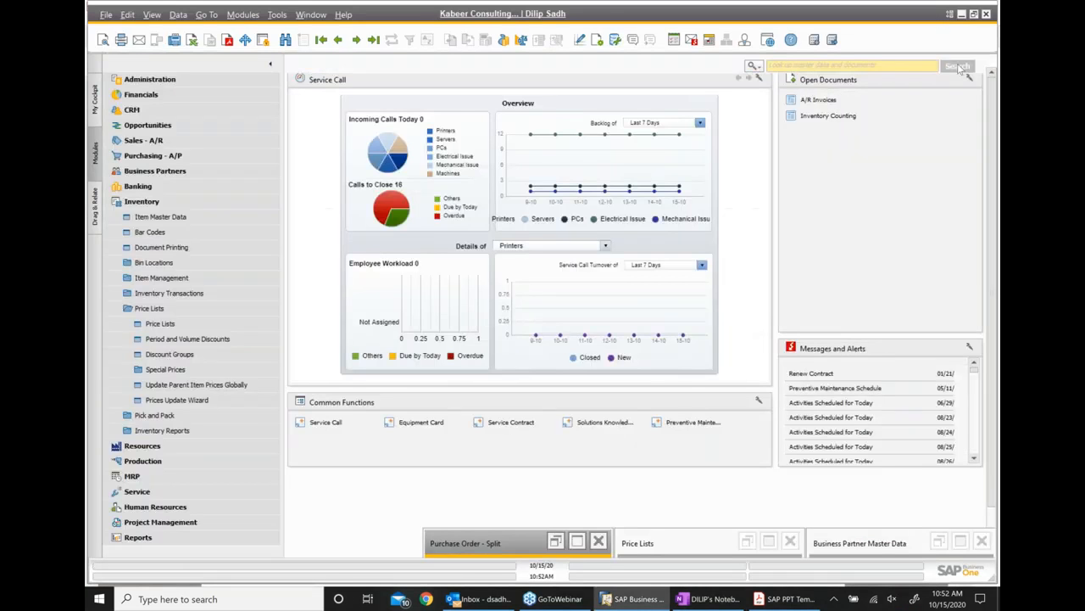
left_click(774, 543)
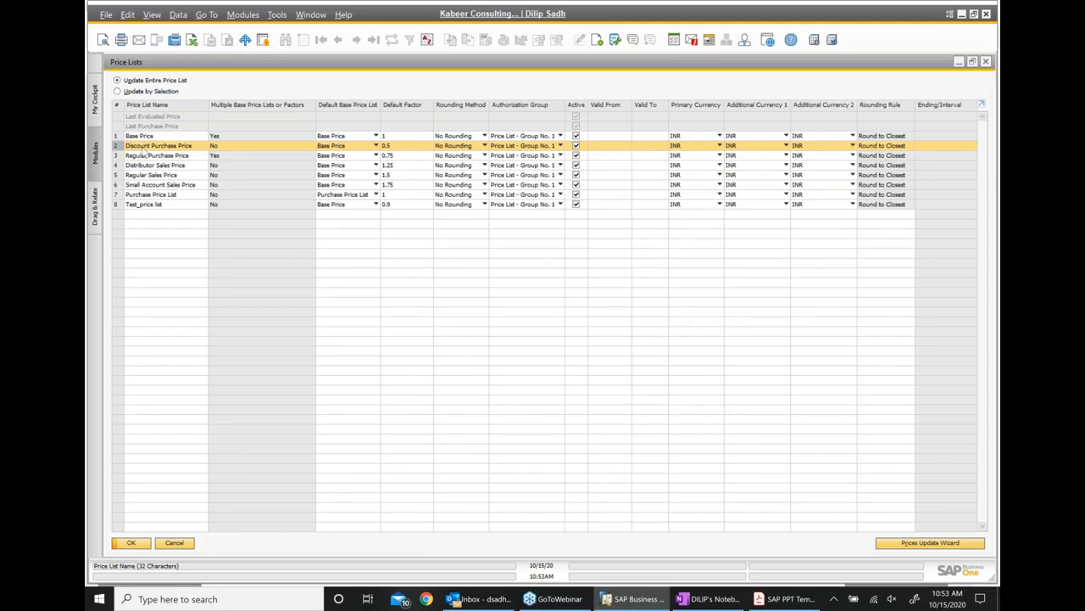
left_click(119, 138)
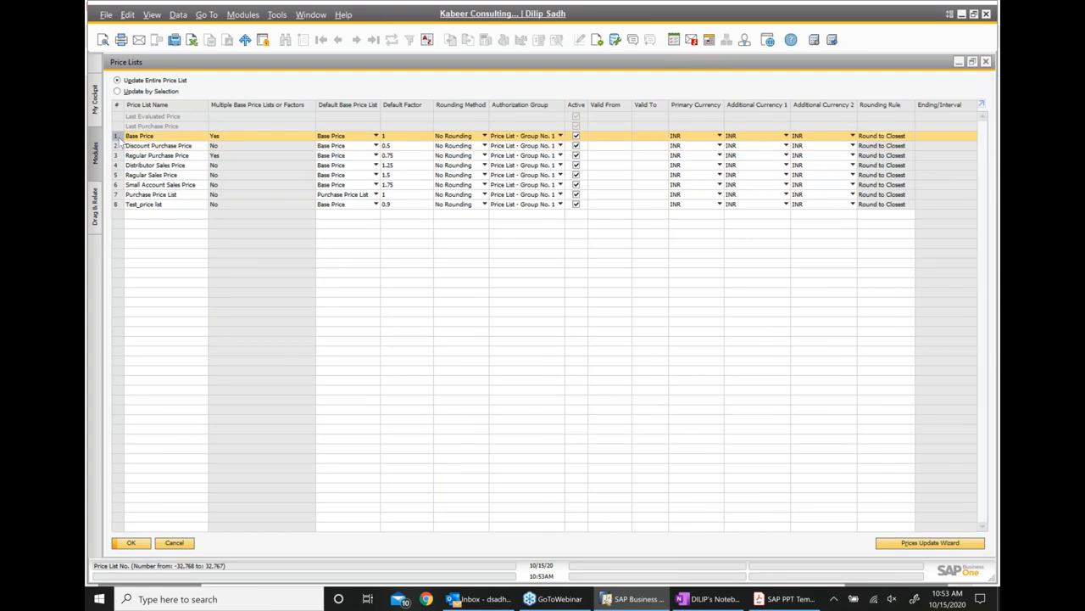
double_click(119, 140)
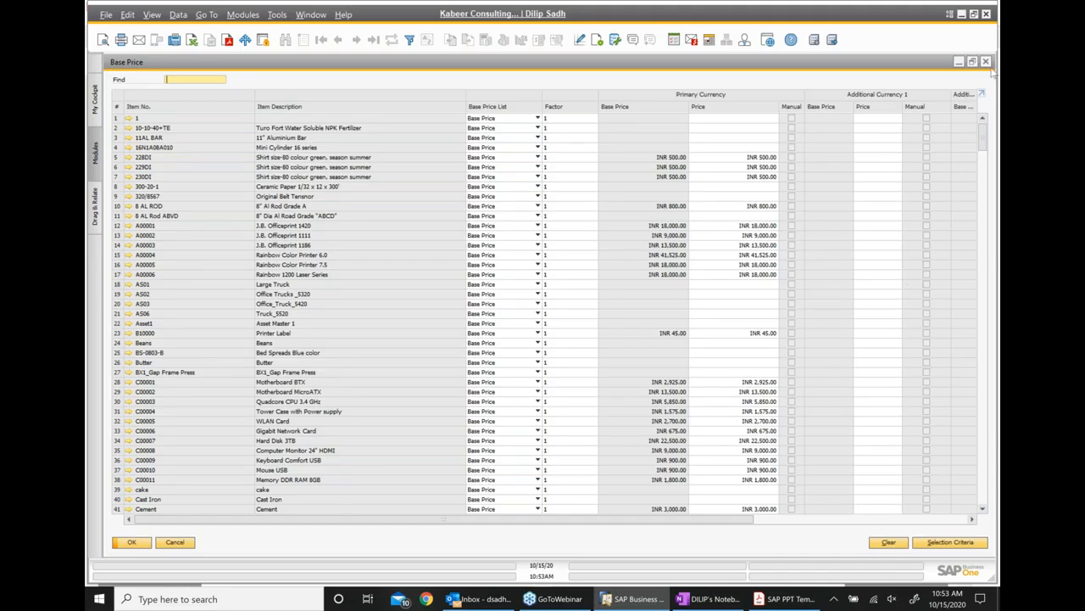
scroll(882, 321, "down", 1)
scroll(882, 320, "down", 3)
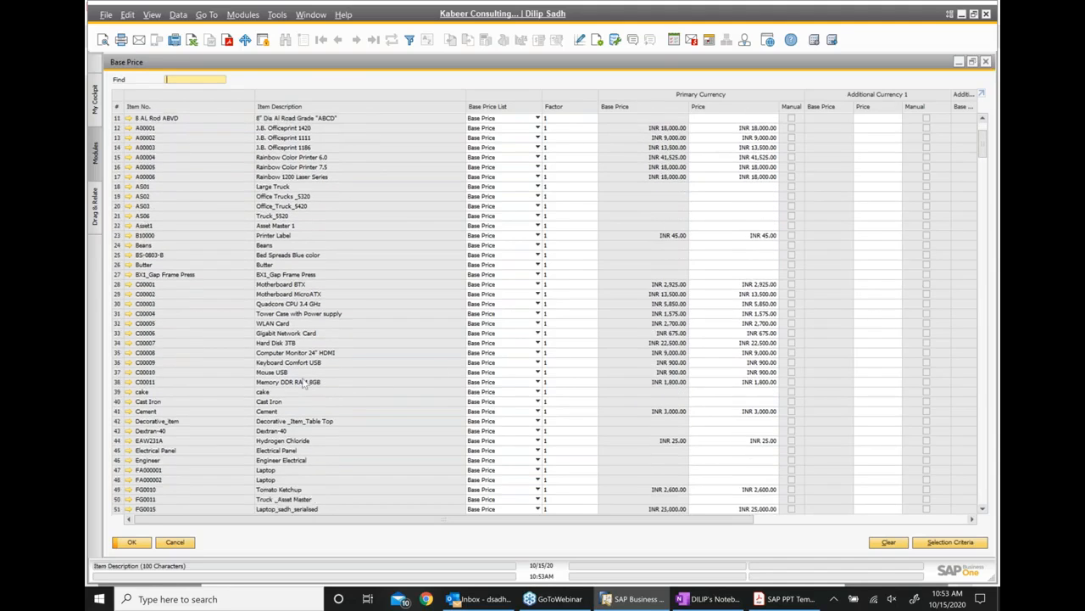
scroll(123, 471, "down", 2)
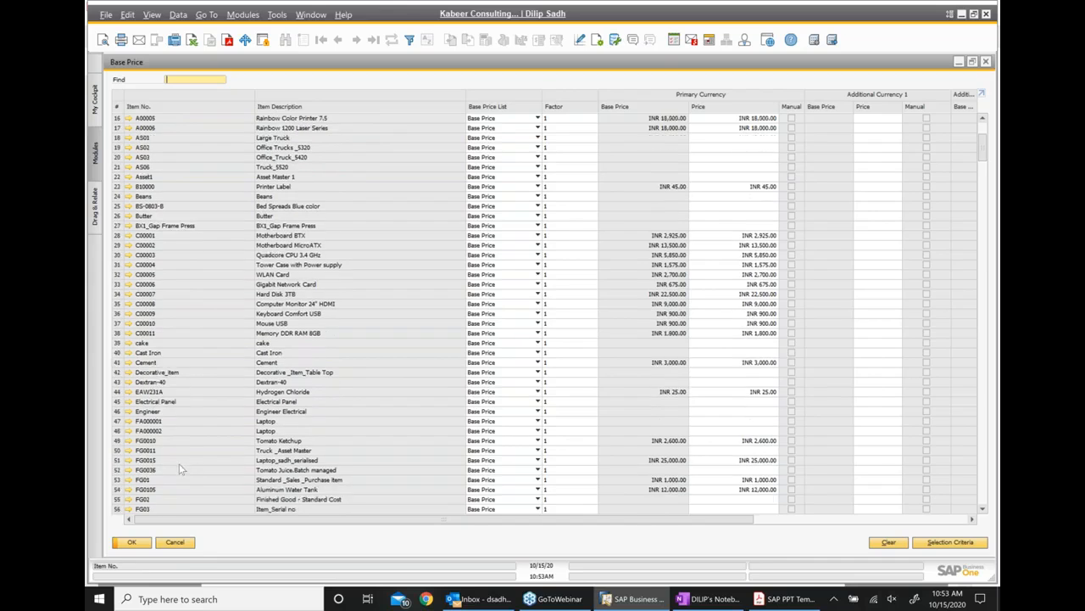
left_click(123, 462)
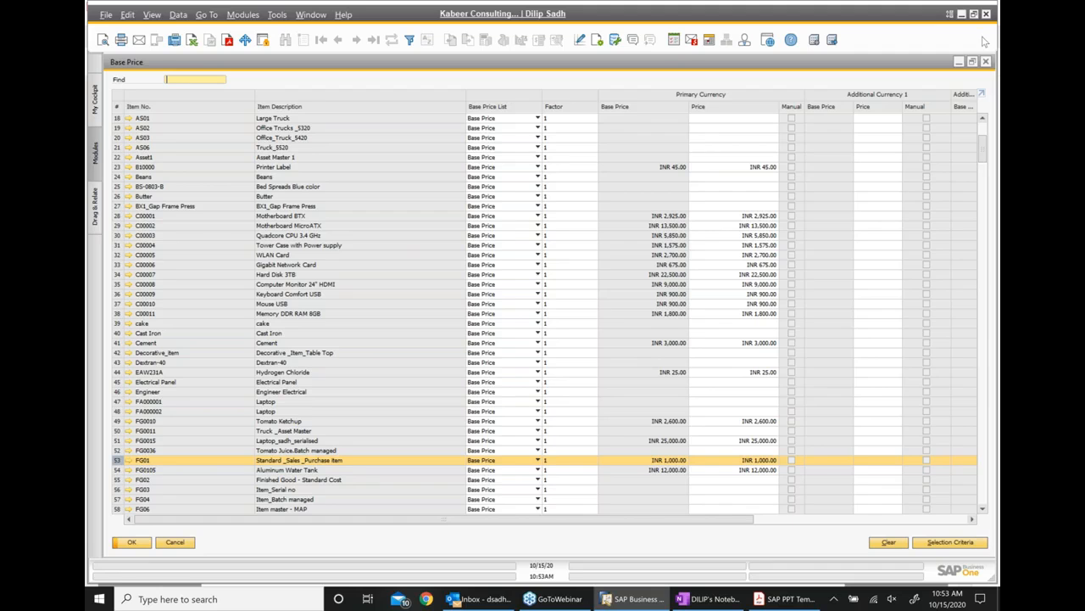
Step: Close the Base Price list and check item FG01's factor and price in the Discount Purchase Price list
left_click(987, 64)
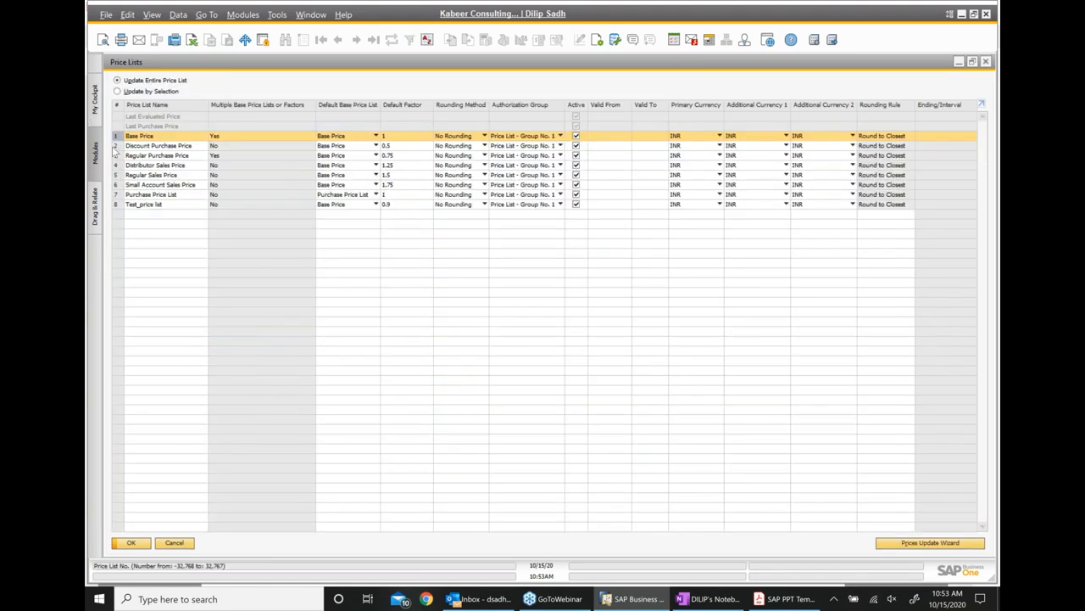
left_click(116, 145)
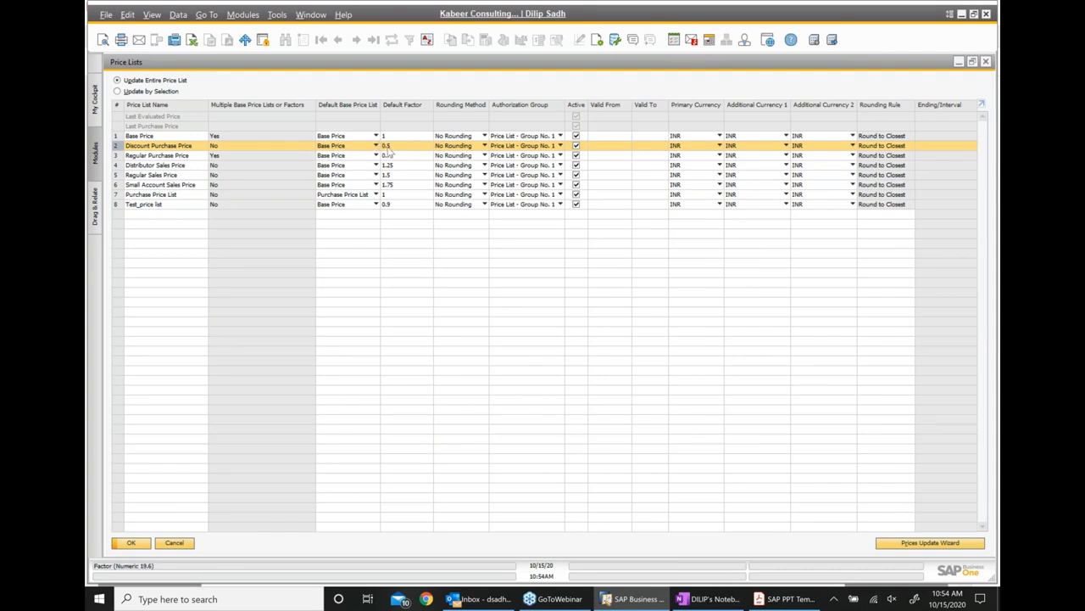
double_click(120, 147)
scroll(209, 273, "down", 1)
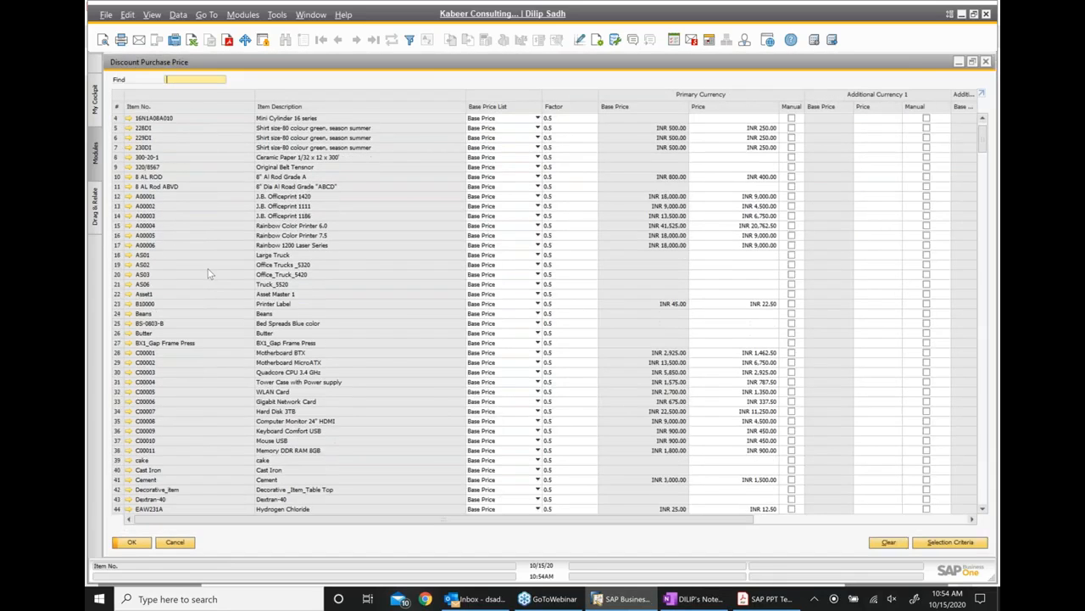
scroll(210, 273, "down", 5)
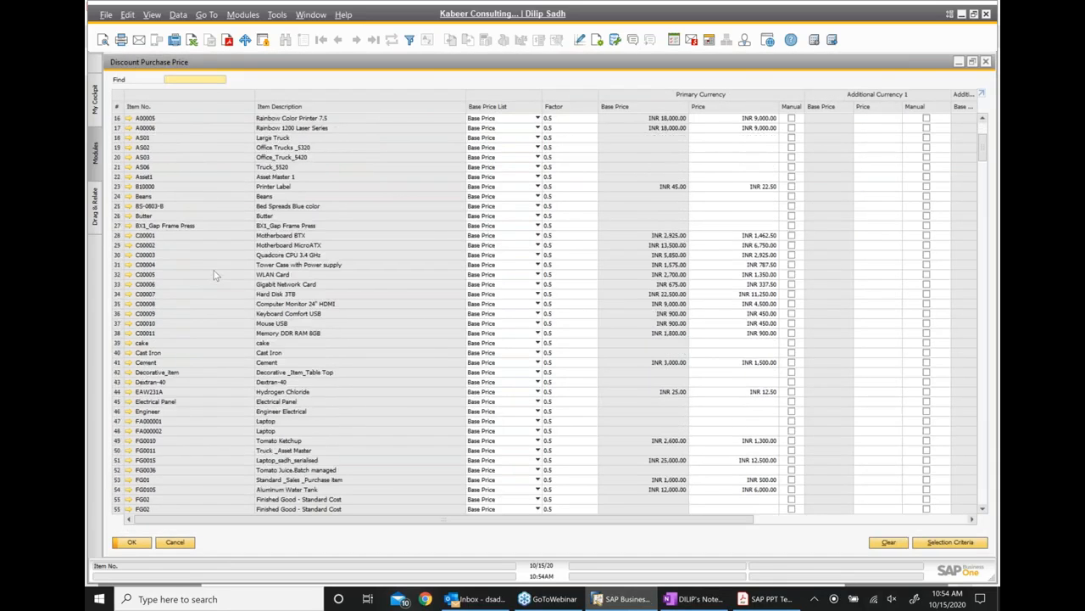
scroll(217, 270, "down", 2)
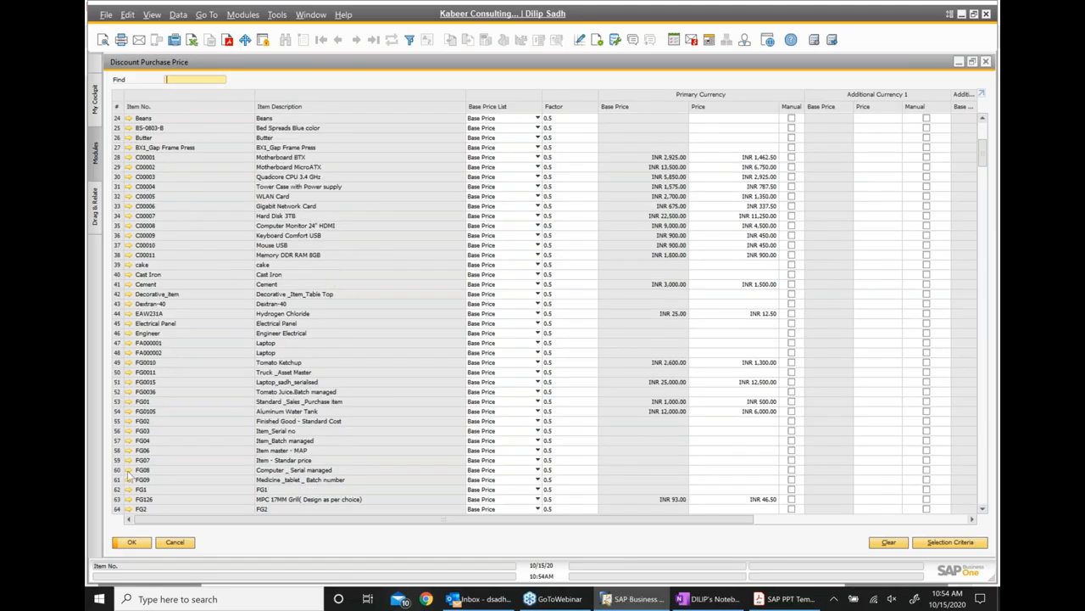
scroll(238, 369, "down", 1)
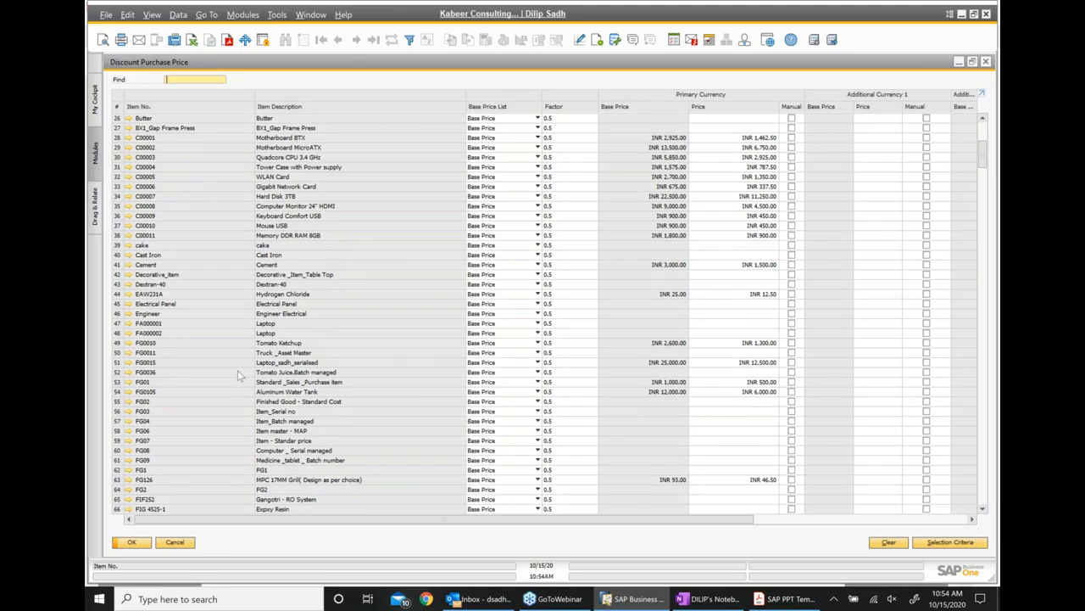
Step: Highlight item FG01's row in the Discount Purchase Price list to examine its base price, factor and price
left_click(119, 382)
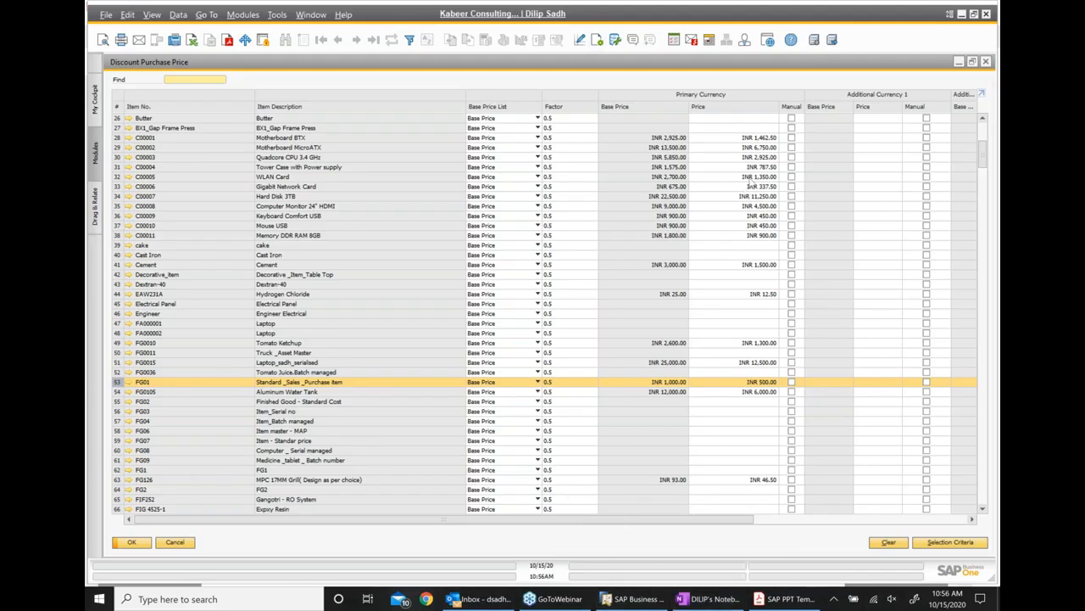
Step: Switch to OneNote and write "Practice makes men perfect. Practice does not women perfect." a few lines below the purchase price bullets
left_click(703, 598)
scroll(680, 362, "down", 3)
key("Return")
key("Return")
key("Return")
key("Return")
key("Return")
type("P actice make")
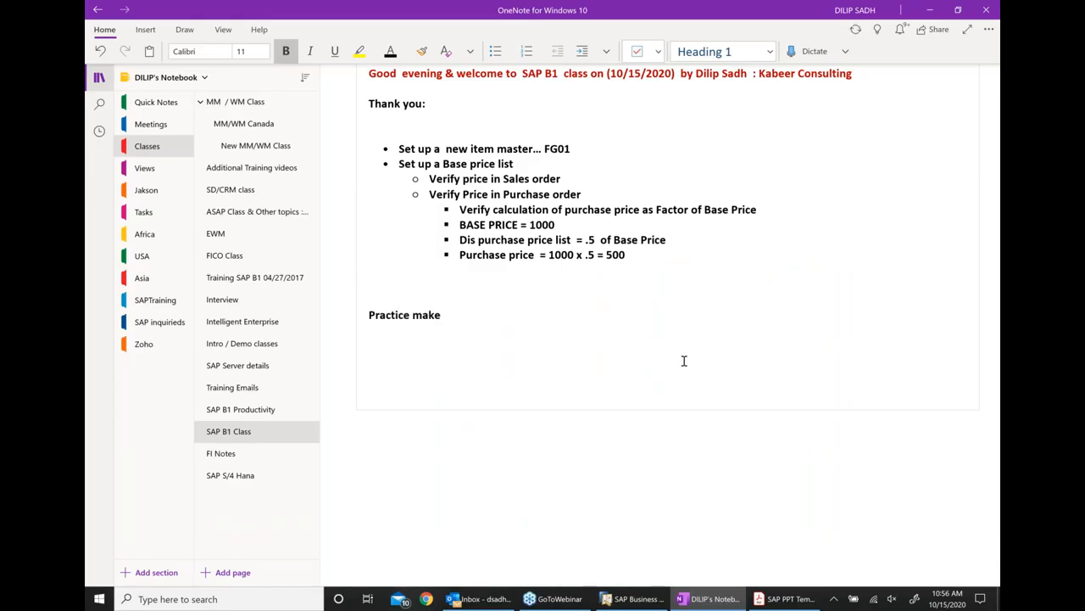
type("s men perfect. P")
key("BackSpace")
type("ractice does not wo")
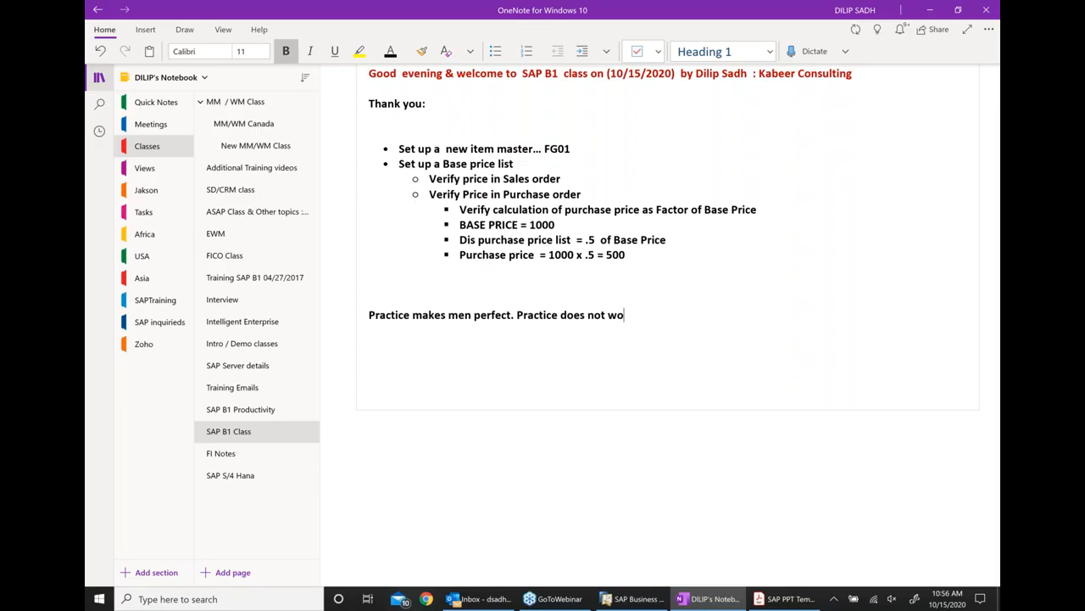
type("men p")
Step: Continue the note with "Because Women are BORN perfect. It is the men which are women."
type("b")
type("e")
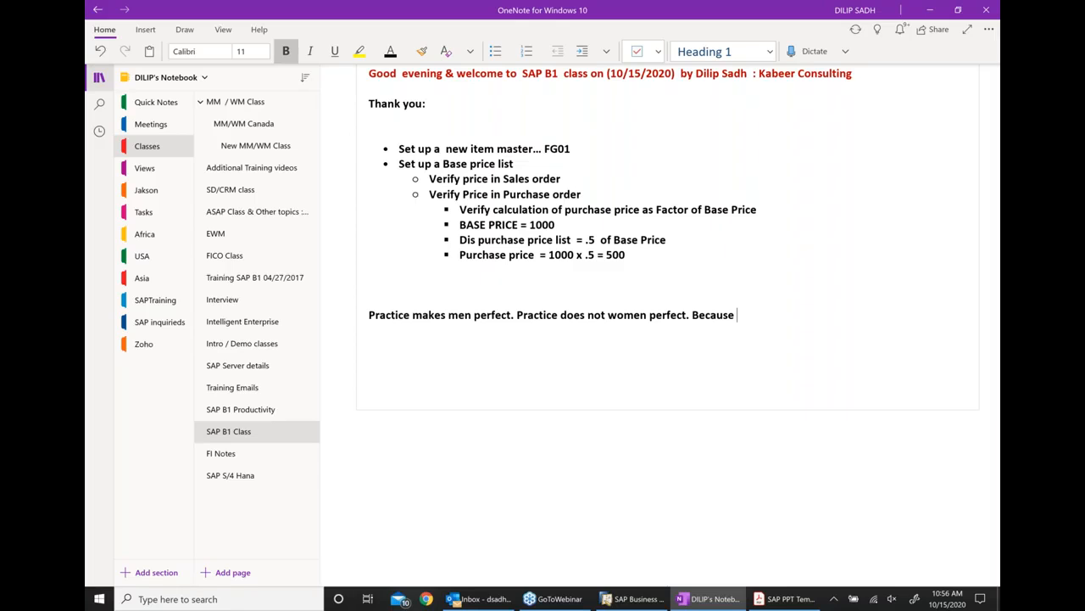
type("acuse Women are BORN perfect")
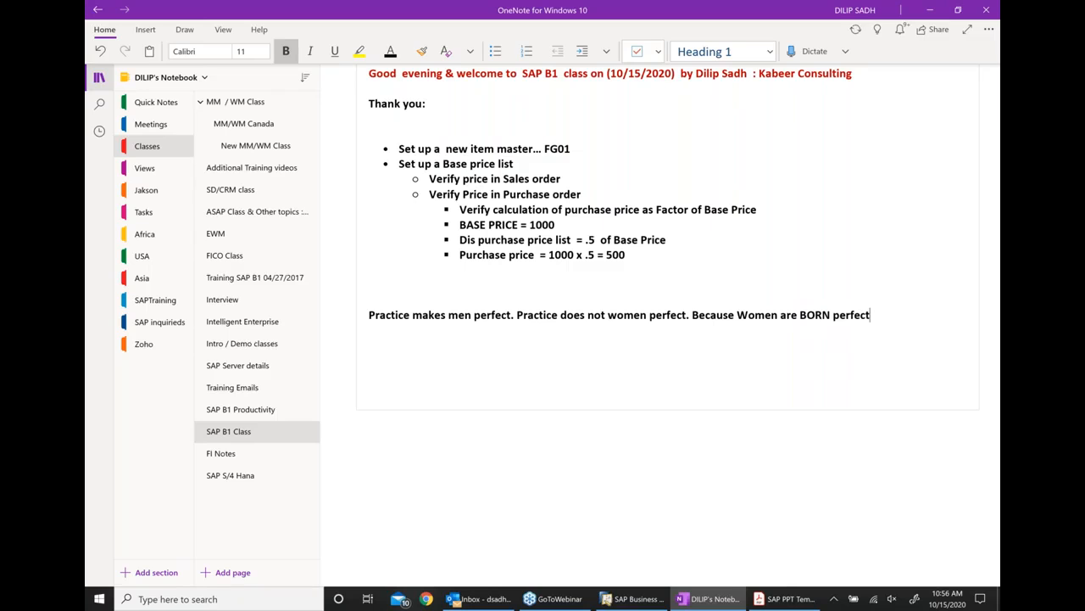
type(". It is the men which are o")
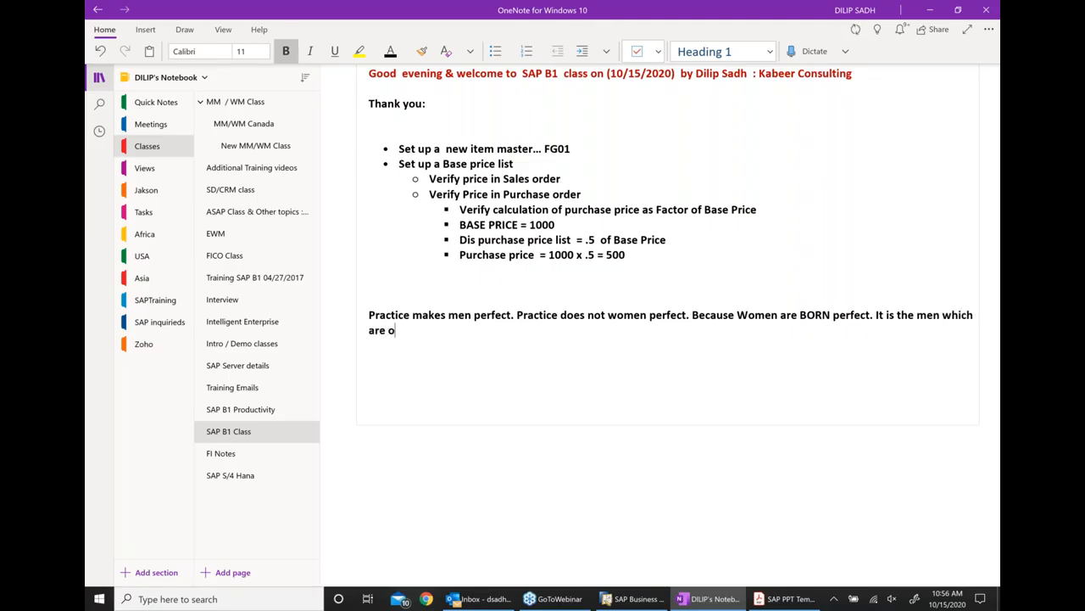
key("BackSpace")
type("women.")
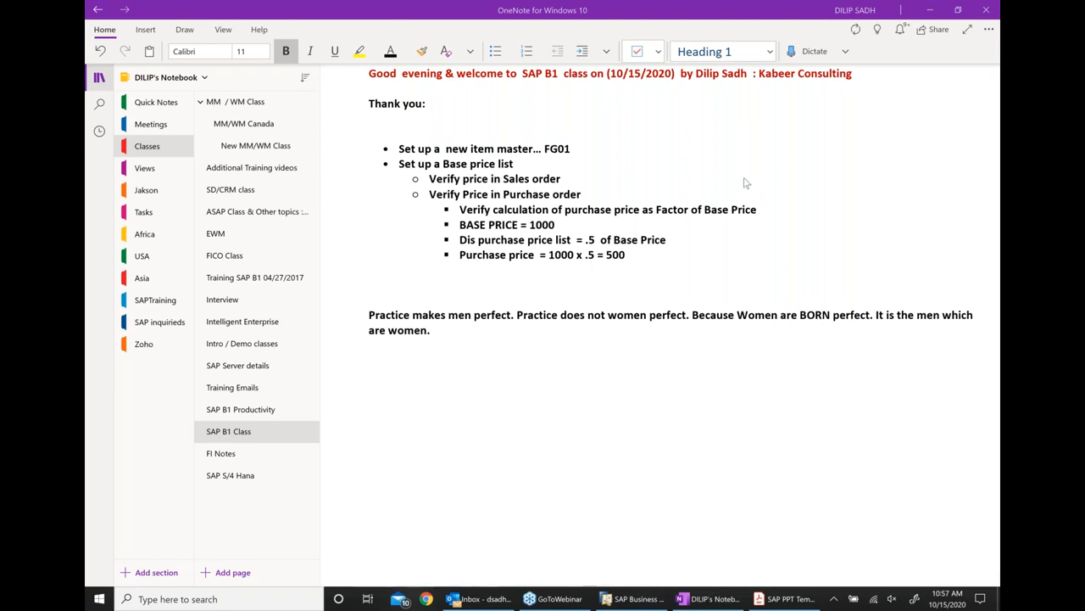
Step: Switch back to SAP Business One and close the Discount Purchase Price list and the Price Lists window
left_click(638, 599)
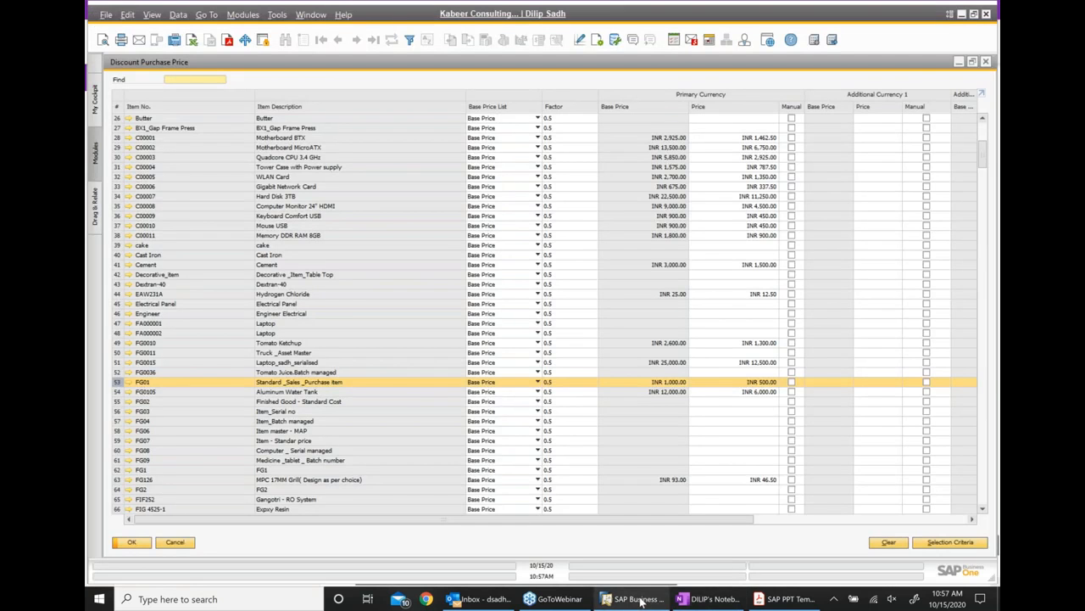
left_click(986, 61)
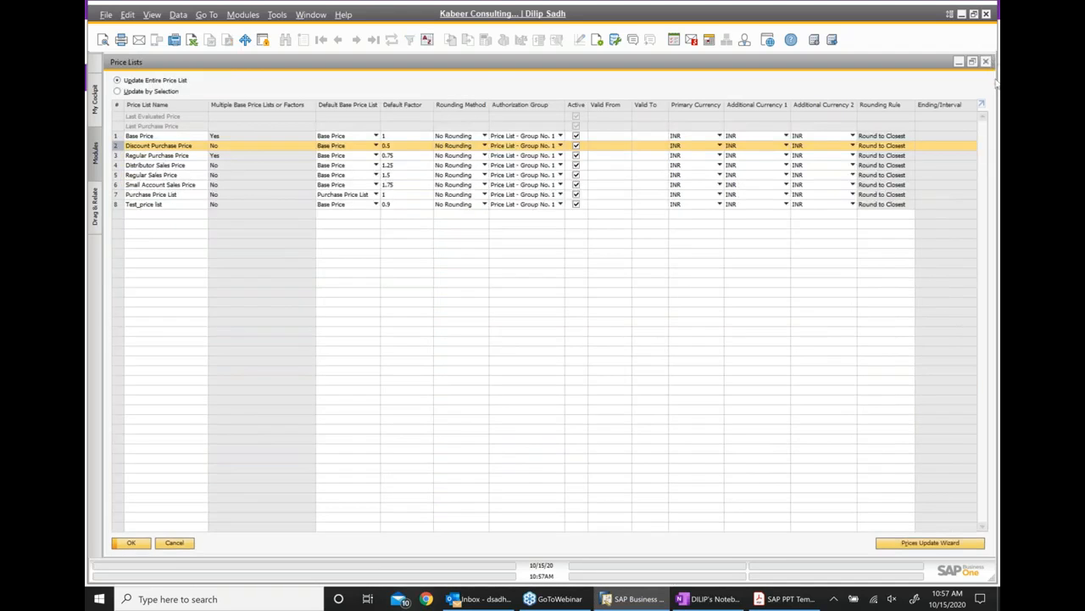
left_click(986, 62)
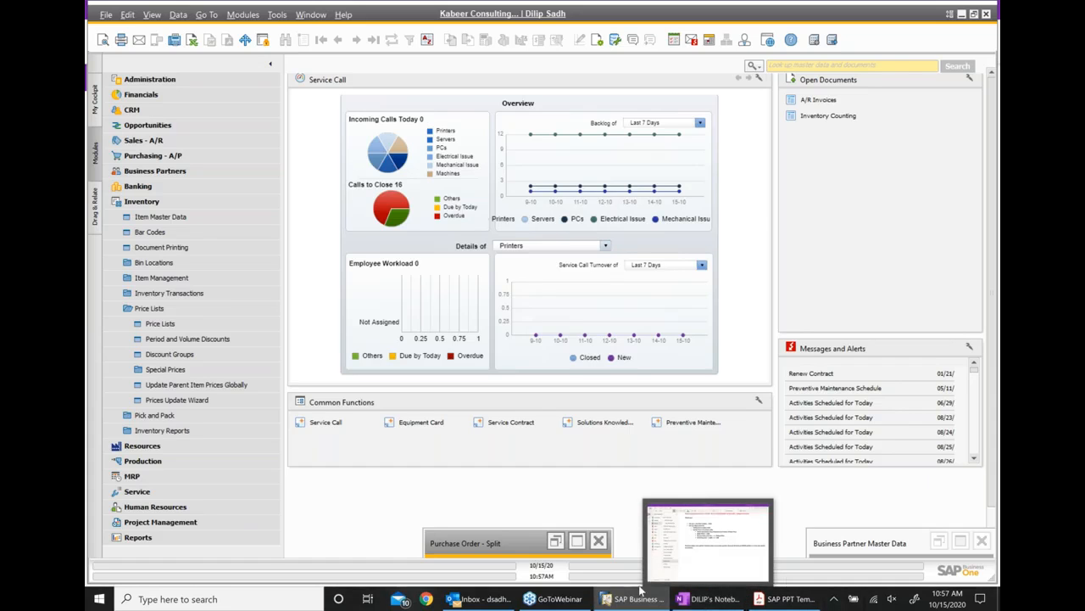
Step: Close the minimized purchase order without saving its changes and close the Business Partner Master Data window
left_click(599, 541)
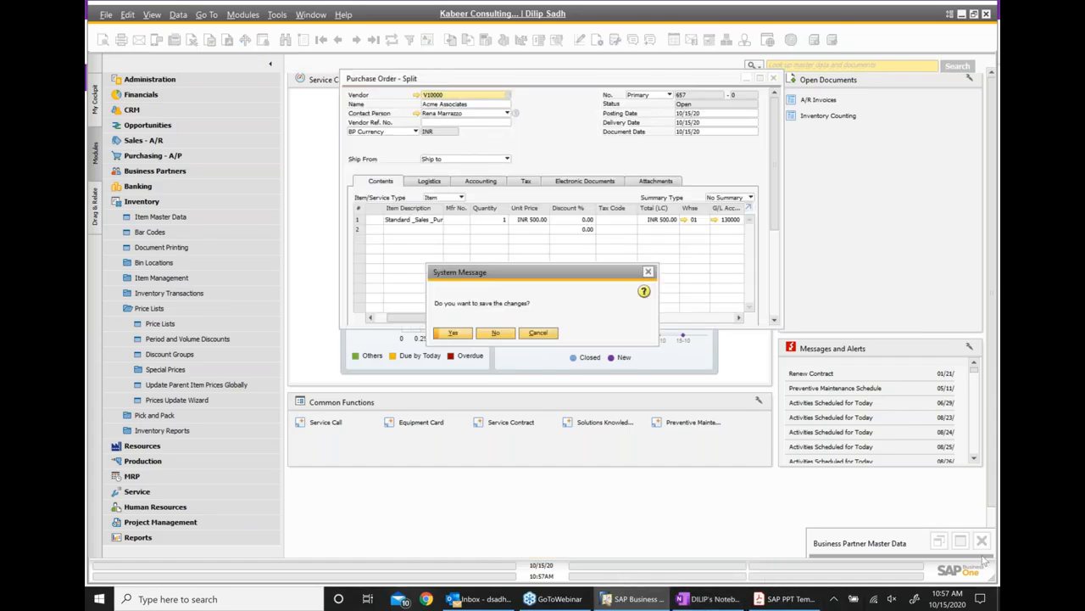
left_click(498, 334)
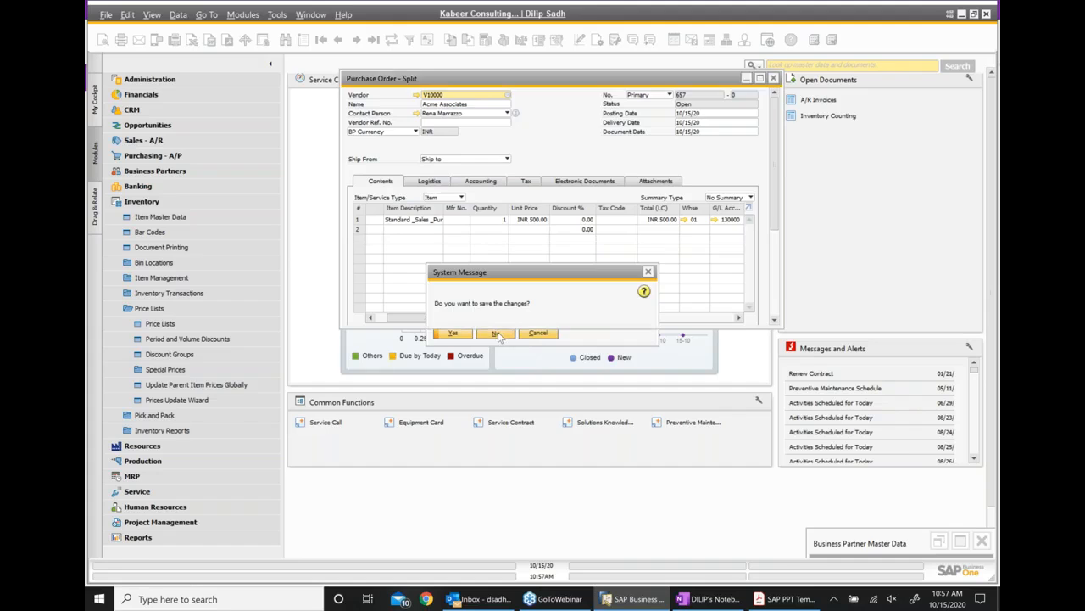
left_click(981, 541)
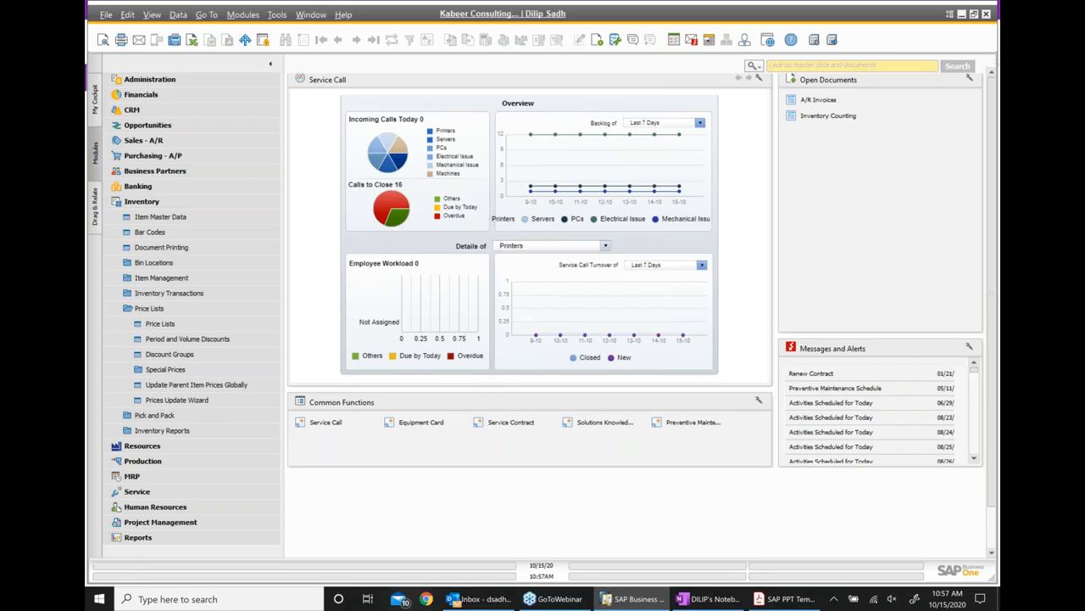
Step: Start a new sales order for the customer Microchips
left_click(155, 203)
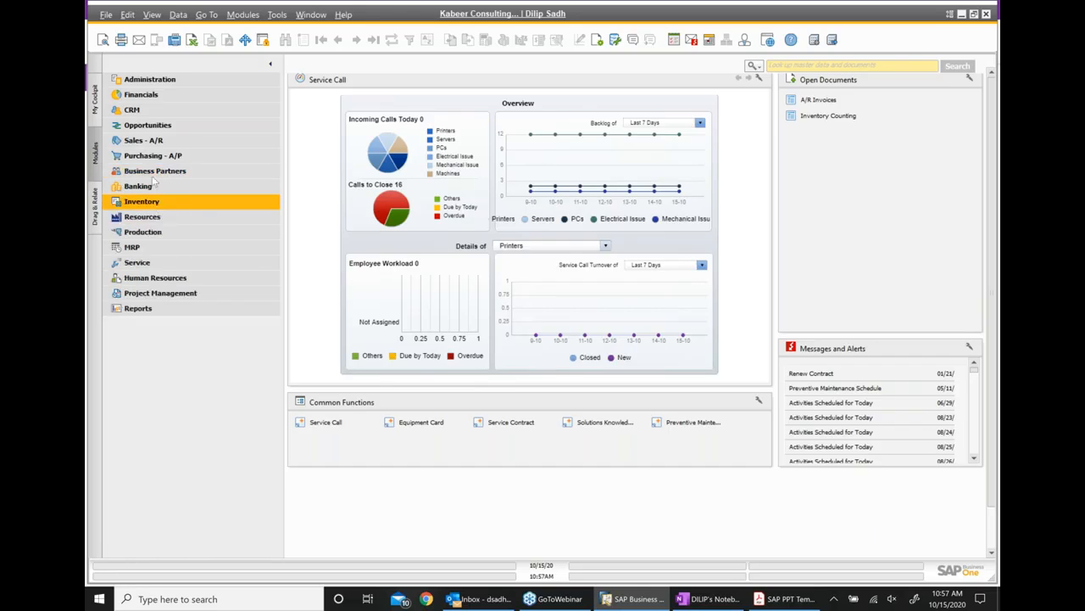
left_click(159, 140)
left_click(155, 124)
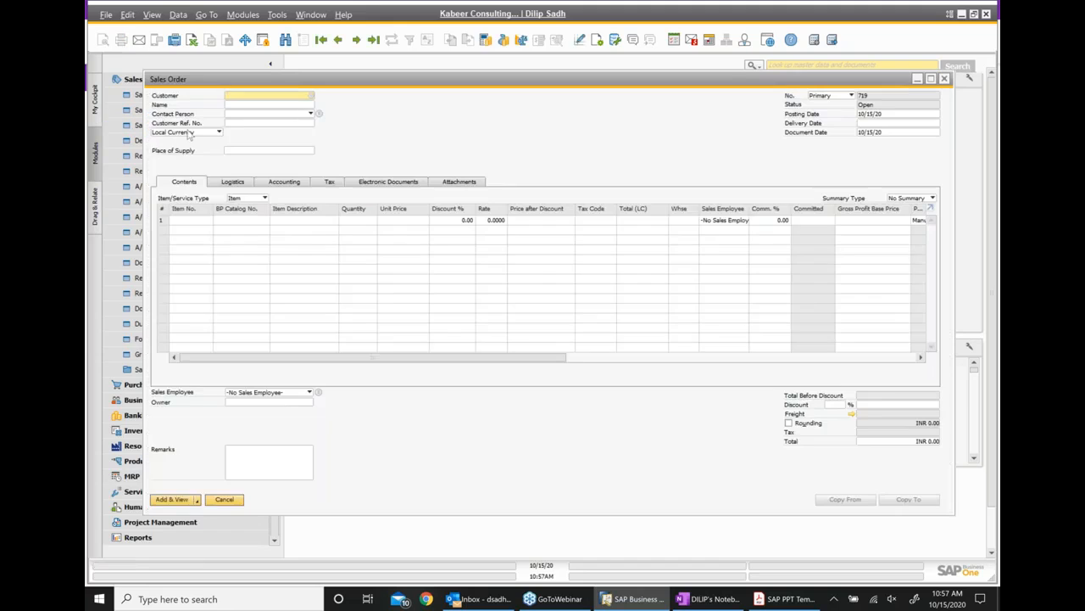
left_click(312, 97)
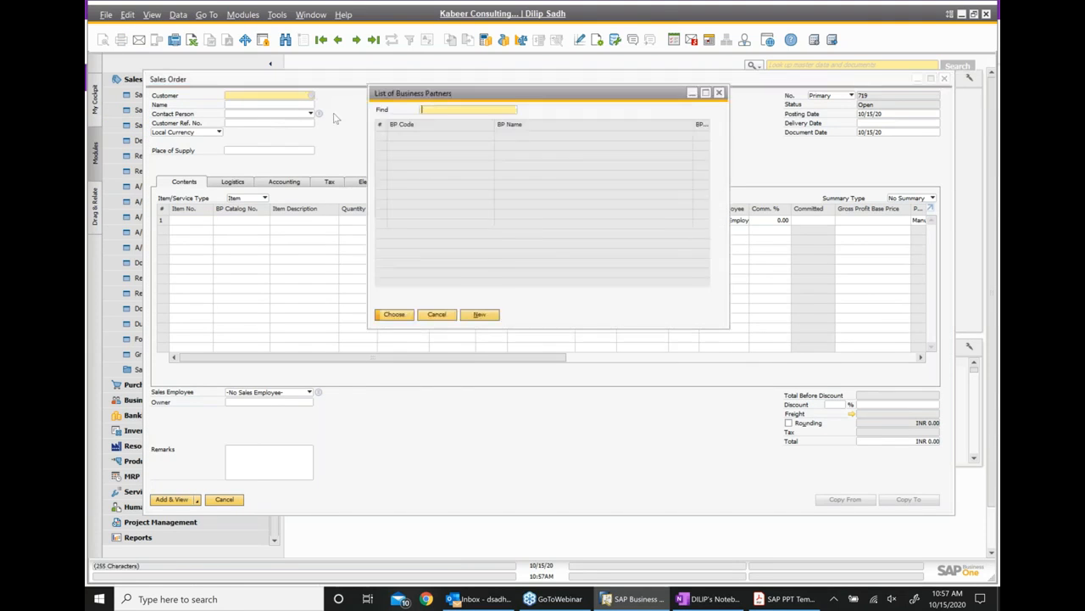
left_click(520, 186)
double_click(520, 187)
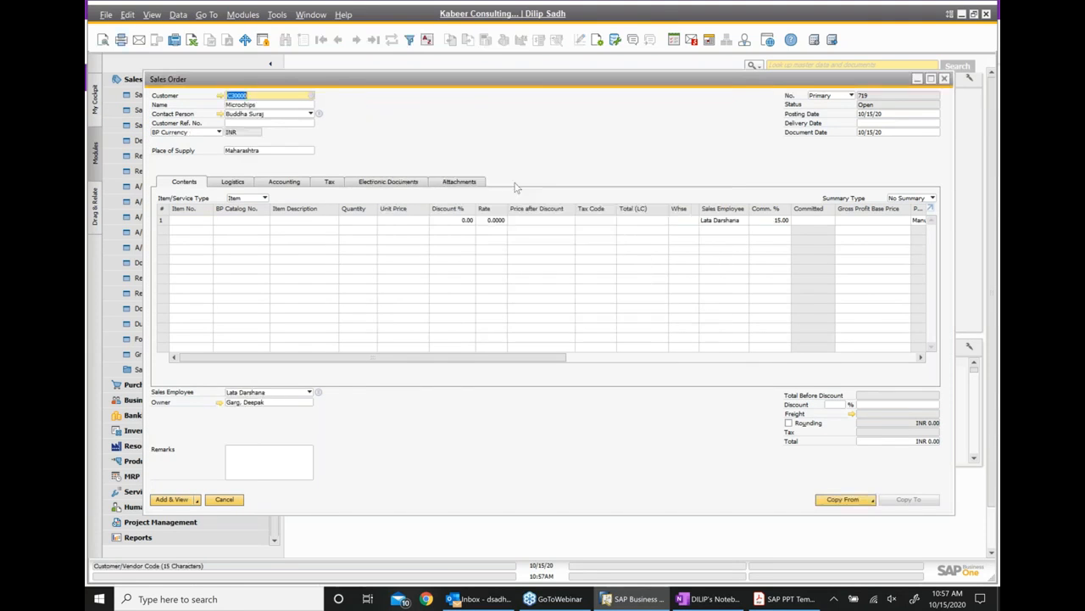
Step: Add item FG01 to the first line of the sales order from the list of items
left_click(200, 219)
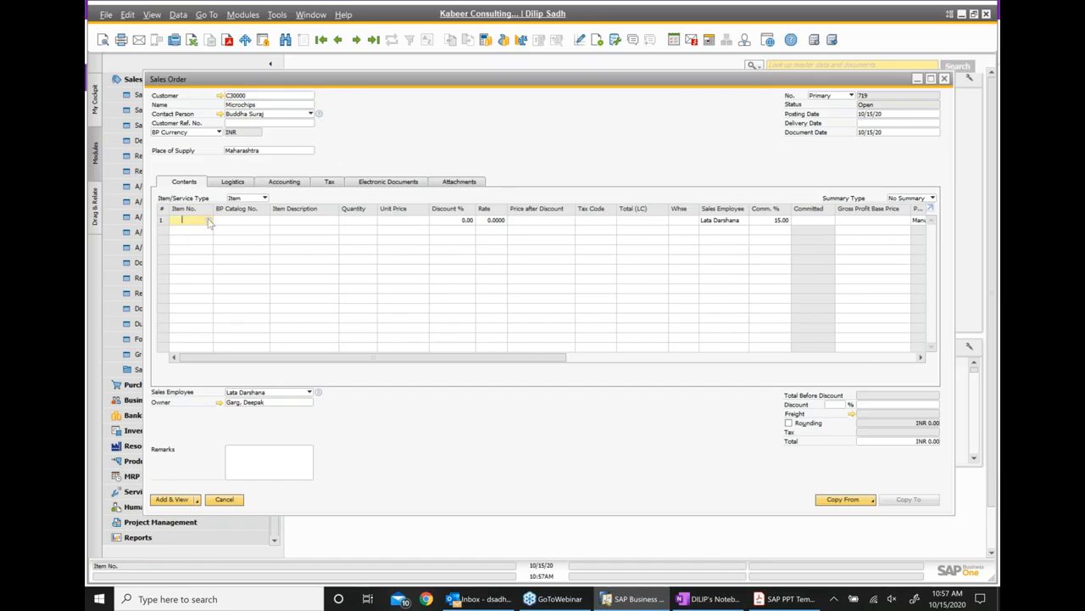
left_click(209, 219)
scroll(316, 381, "down", 7)
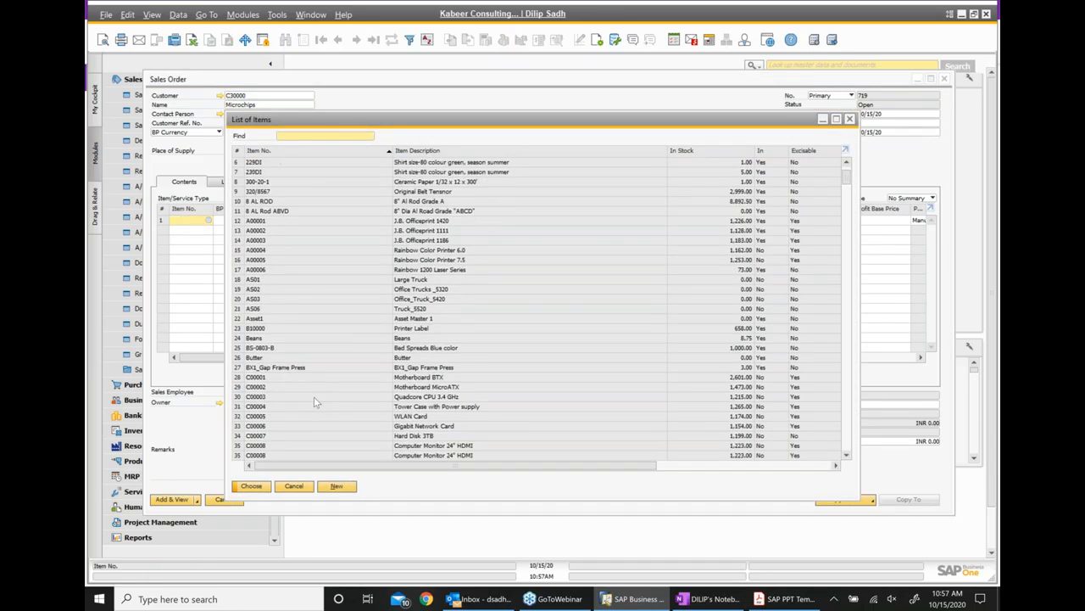
left_click_drag(851, 180, 851, 202)
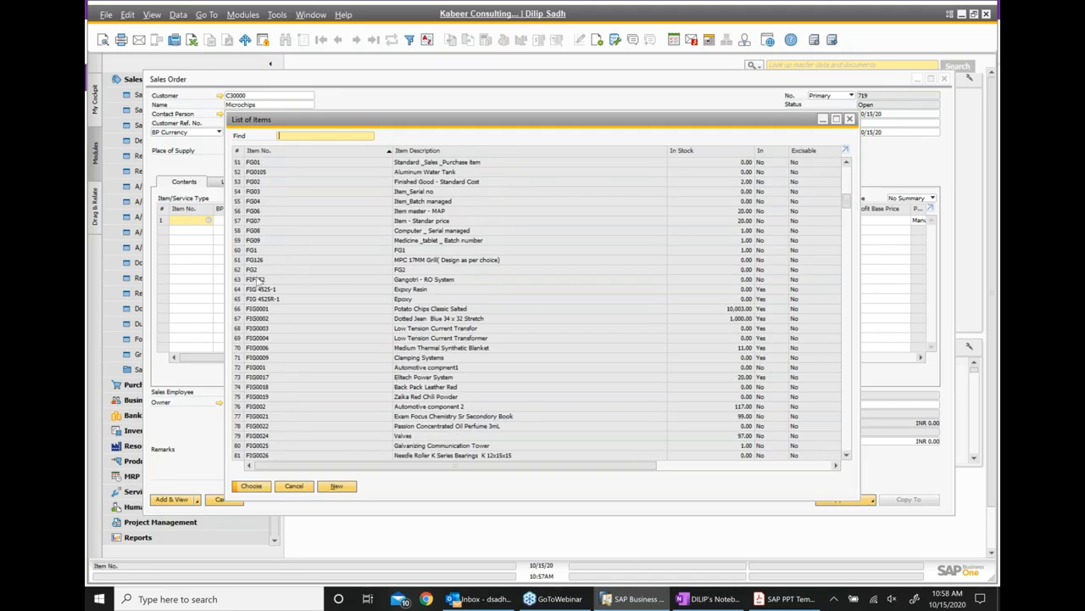
scroll(255, 231, "up", 3)
double_click(253, 192)
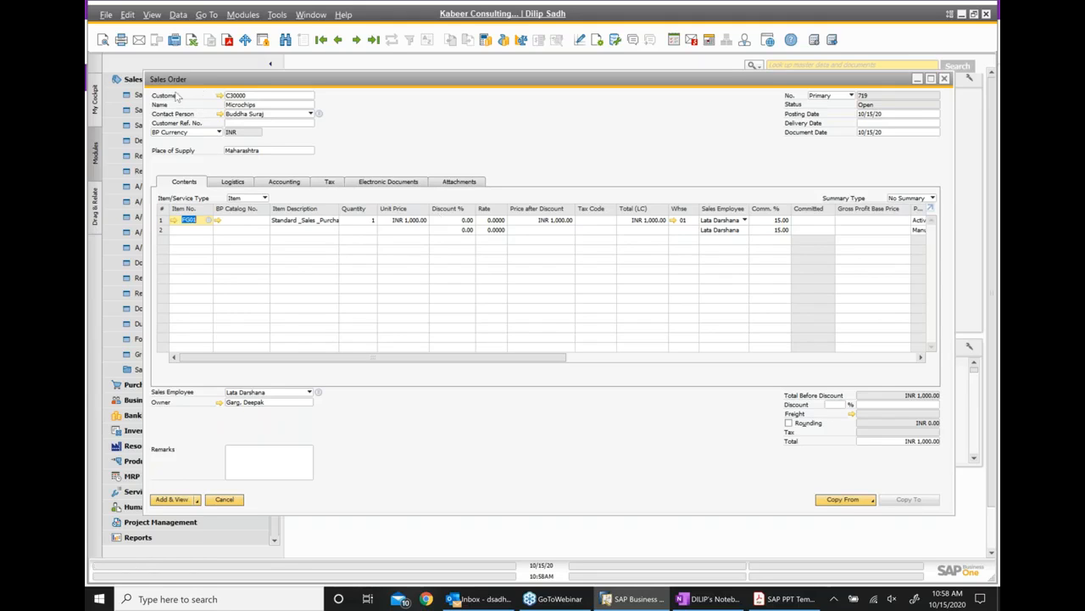
Step: Check which price list is assigned in the payment terms of Microchips' master data, view the available price lists, and close the record
left_click(218, 96)
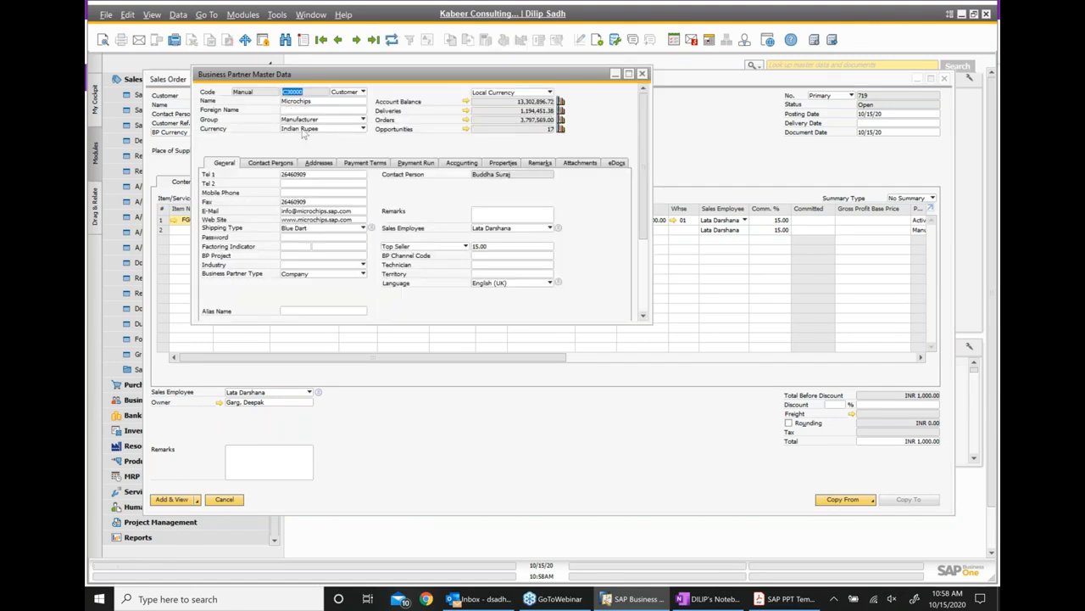
left_click(628, 74)
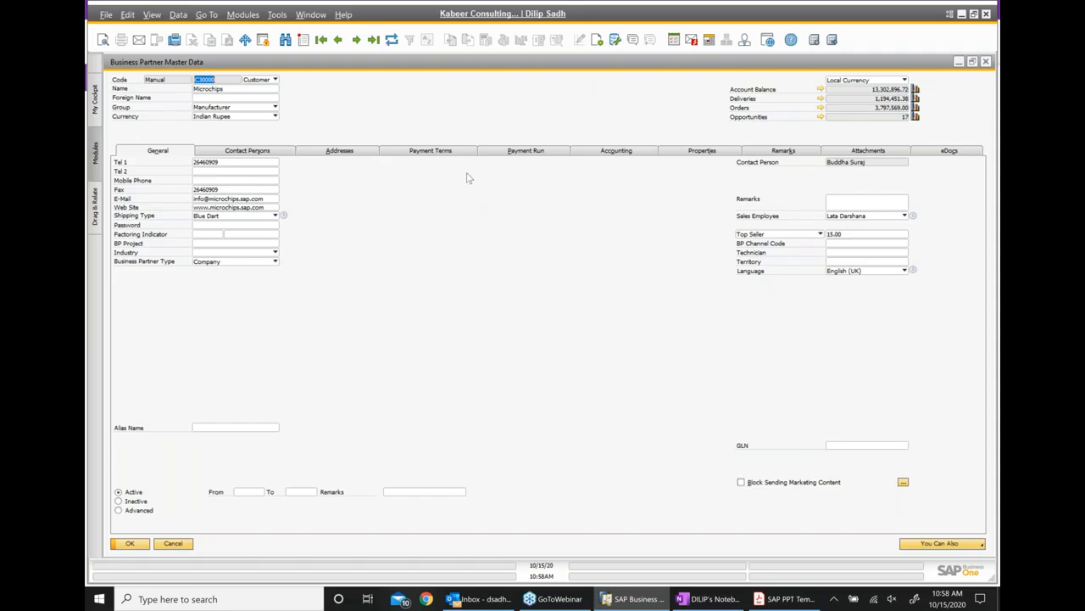
left_click(434, 151)
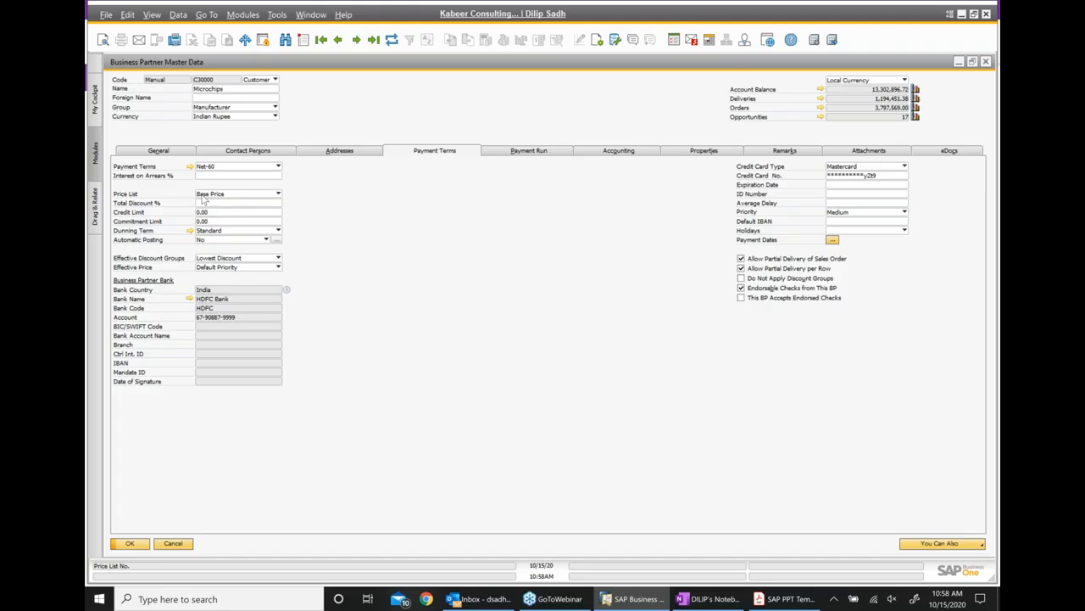
left_click(278, 195)
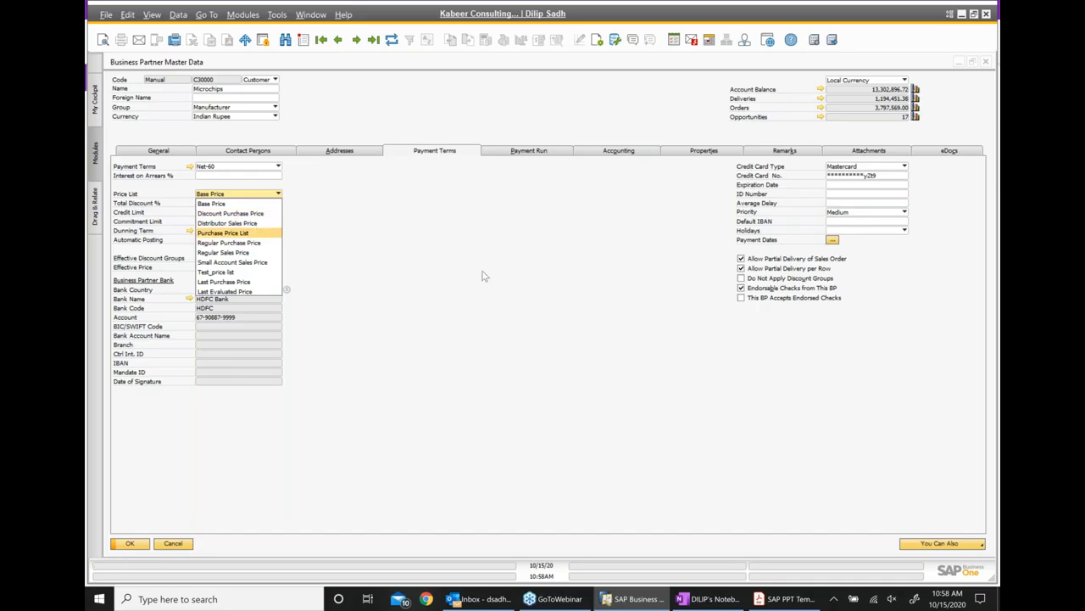
left_click(449, 268)
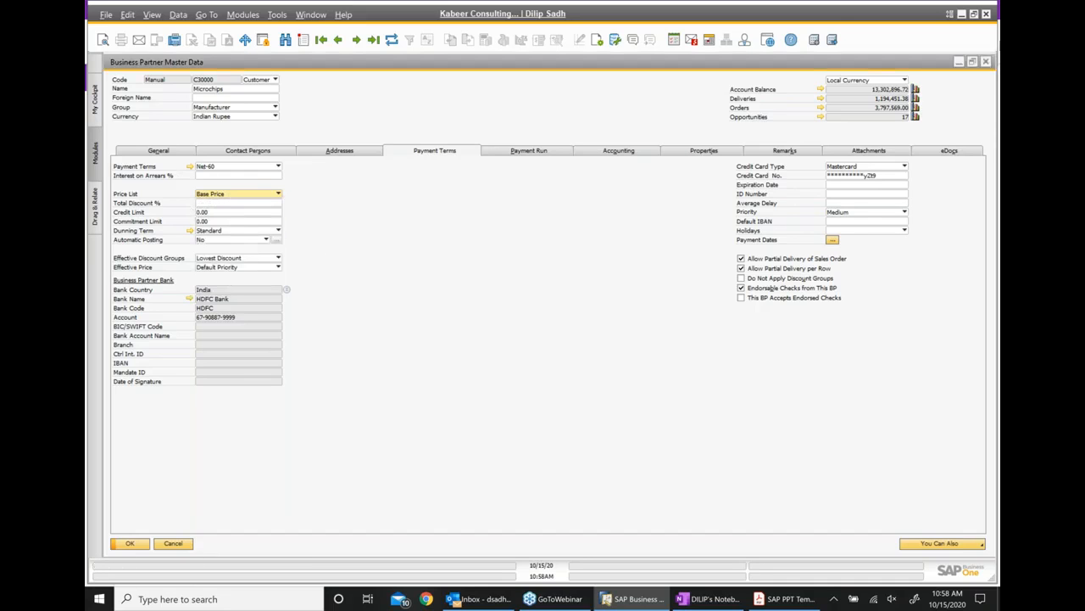
left_click(986, 62)
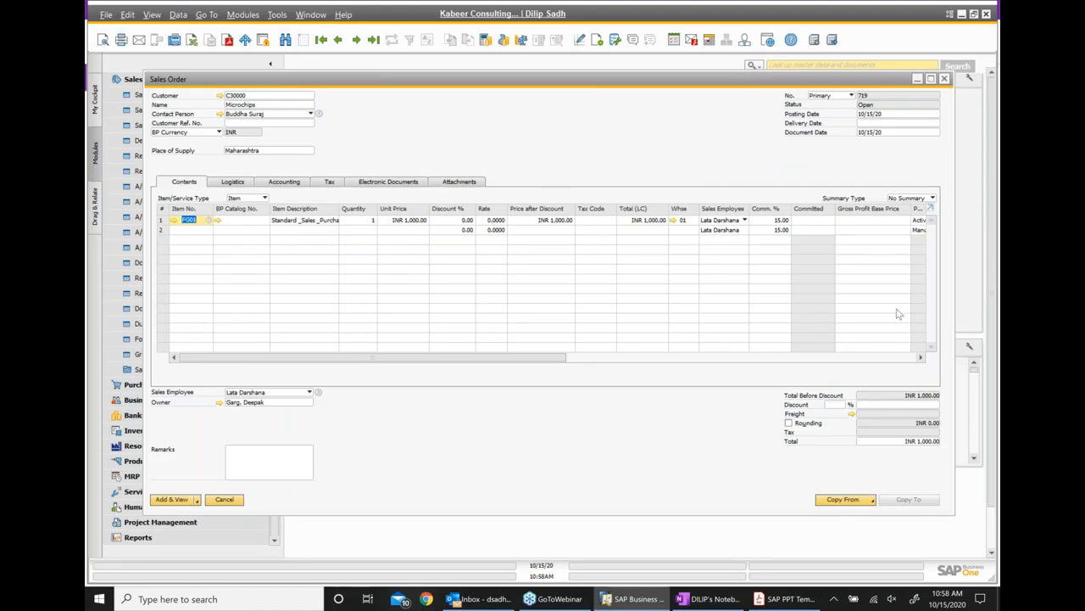
Step: Minimize the sales order, check the default factor of the Regular Sales Price list in the Price Lists window, and close it
left_click(916, 79)
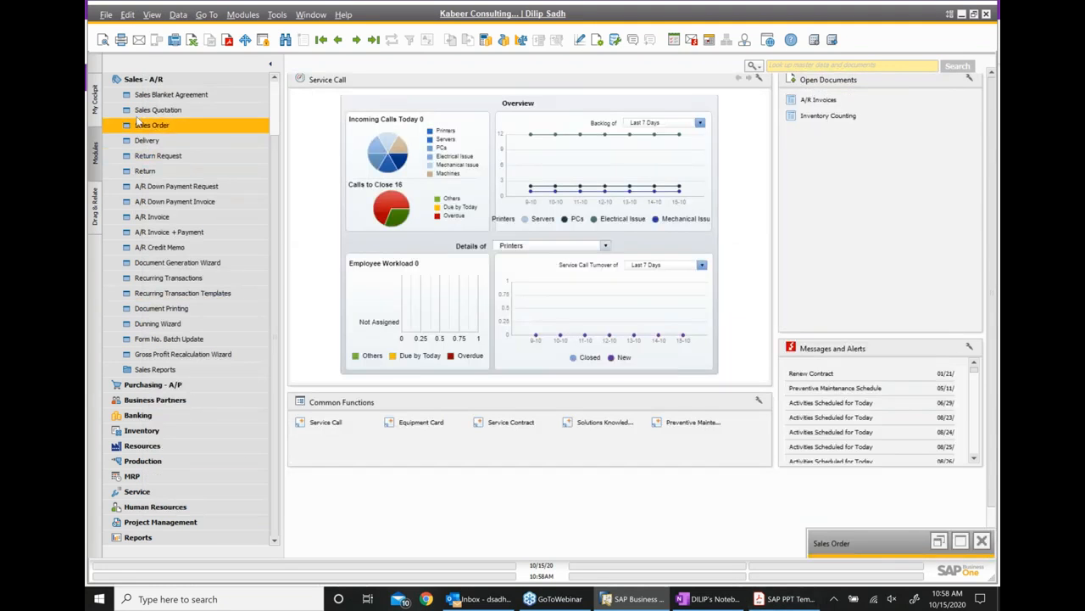
left_click(146, 80)
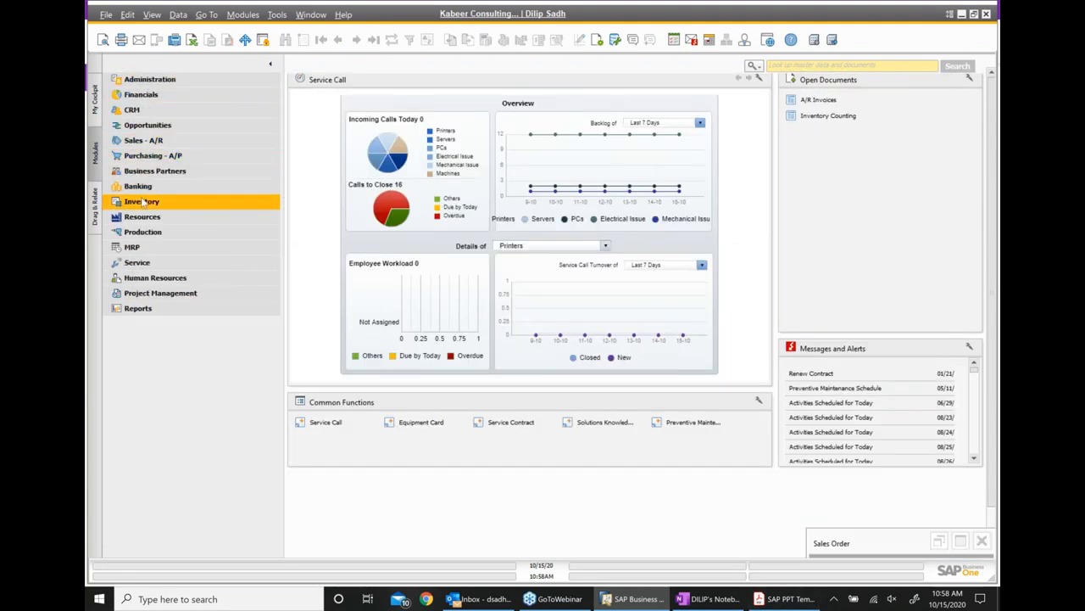
left_click(143, 202)
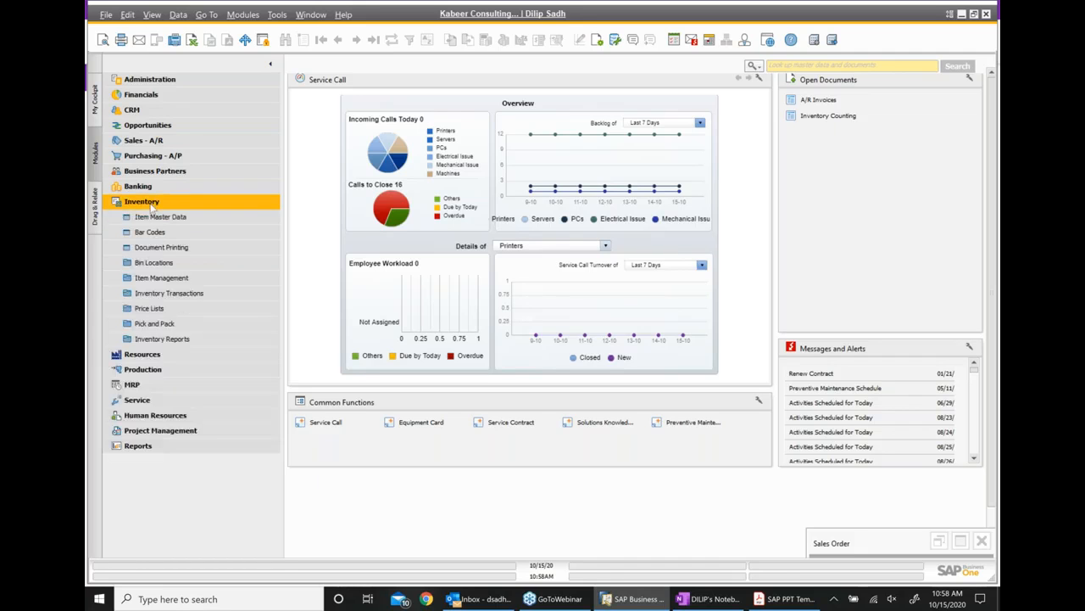
left_click(169, 311)
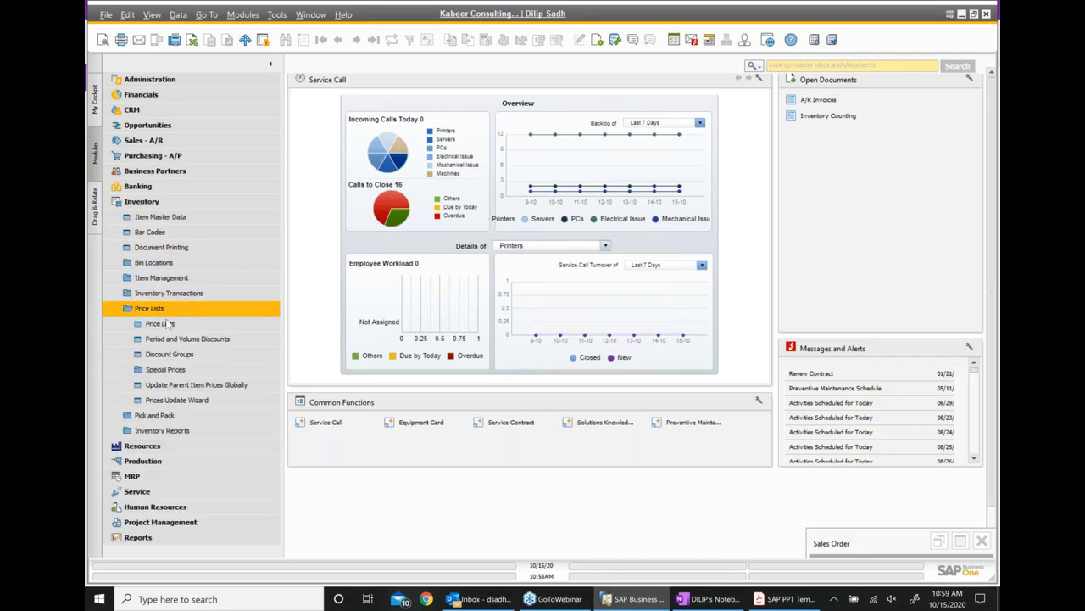
left_click(161, 323)
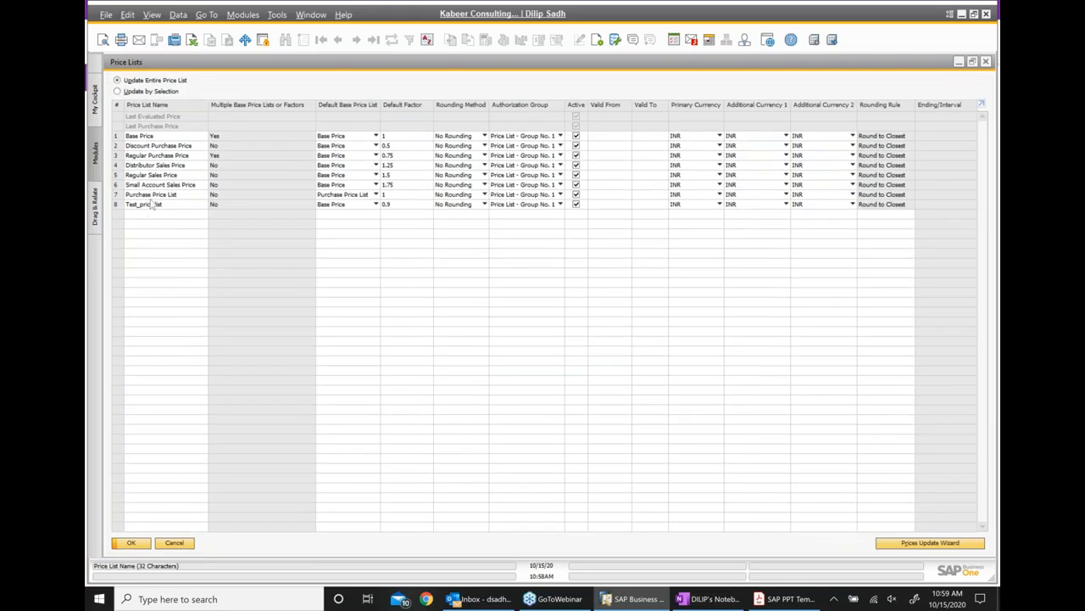
left_click(118, 175)
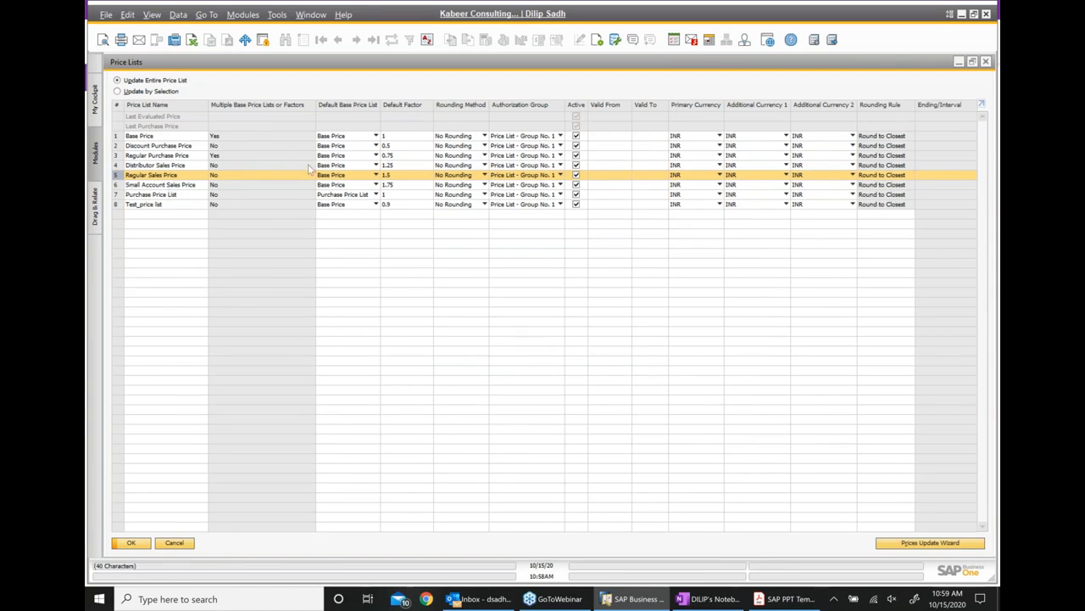
left_click(986, 62)
Step: Assign the Regular Sales Price list in the payment terms of Microchips' master data, save it, and close the sales order without saving
left_click(961, 542)
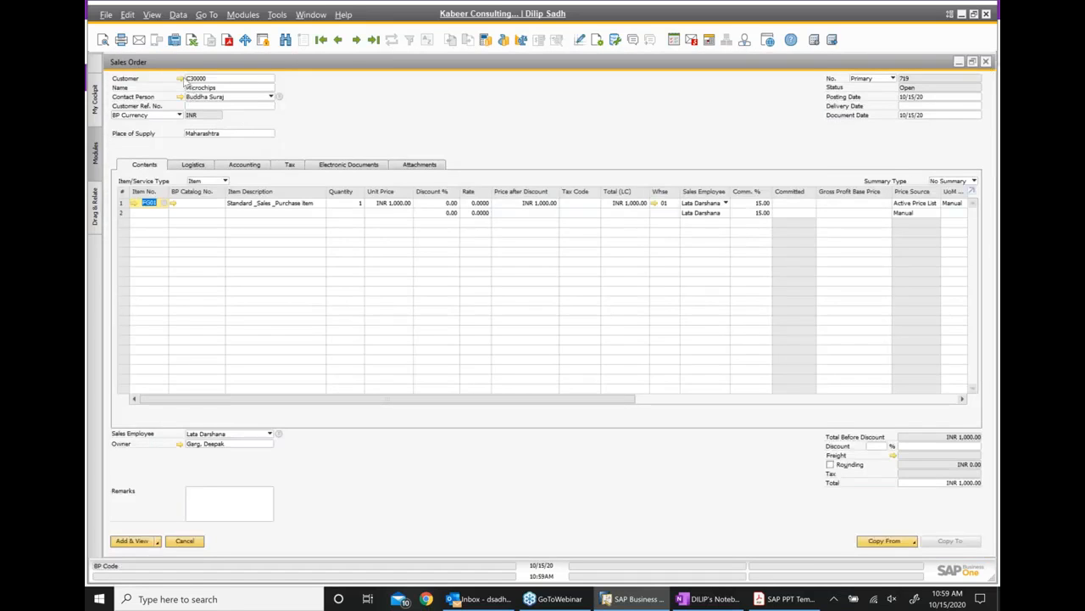
left_click(180, 78)
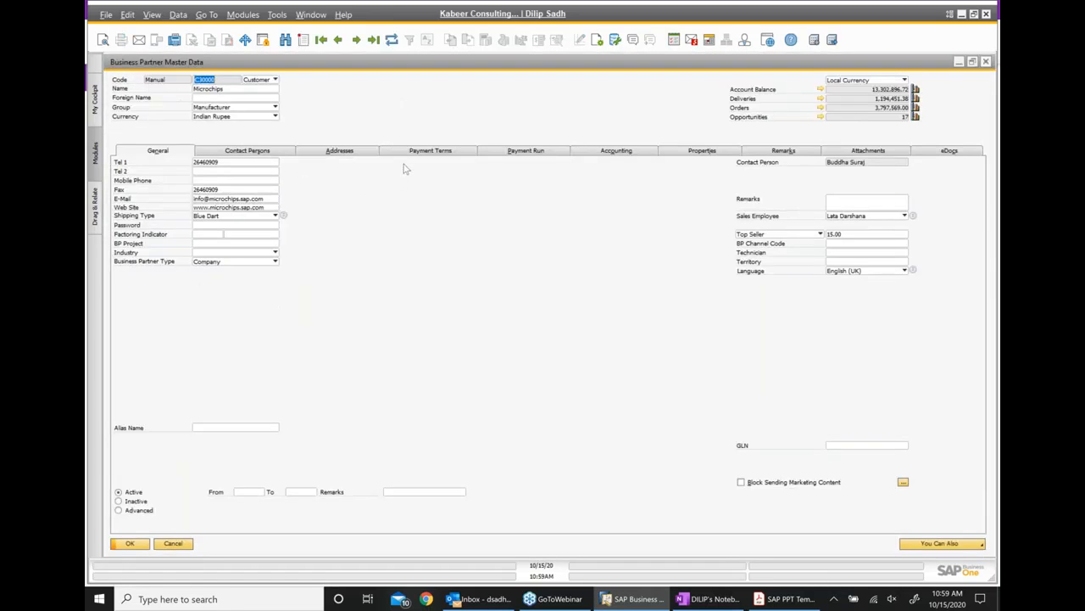
left_click(424, 155)
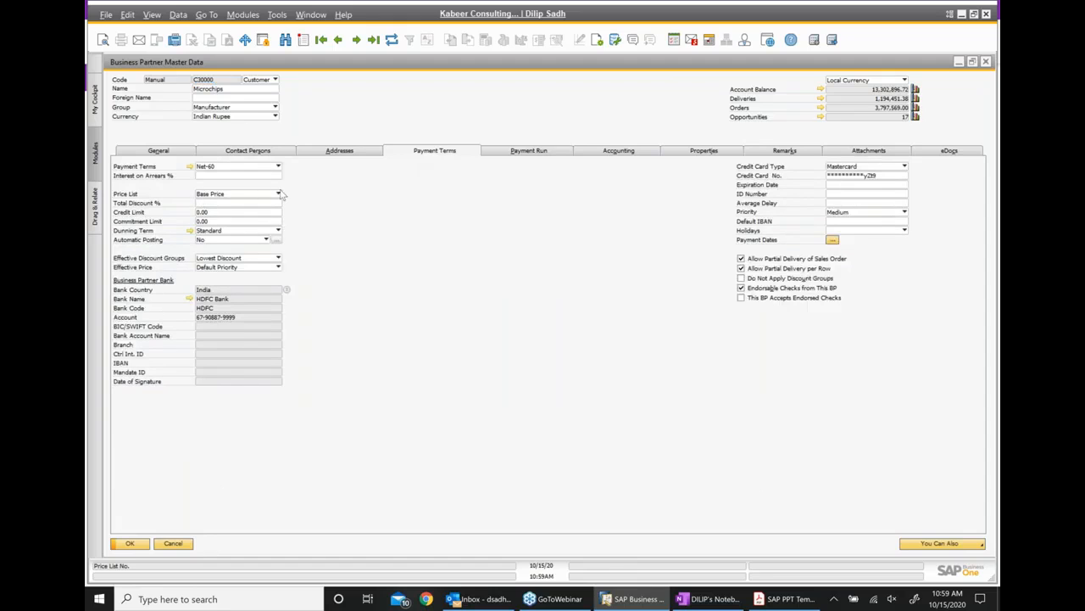
left_click(278, 195)
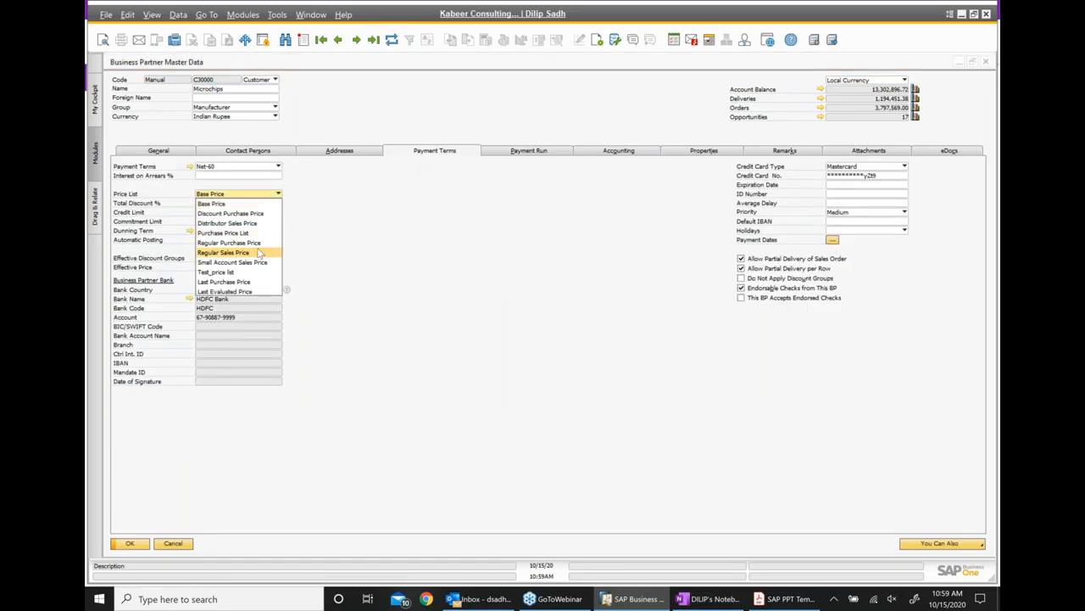
left_click(260, 253)
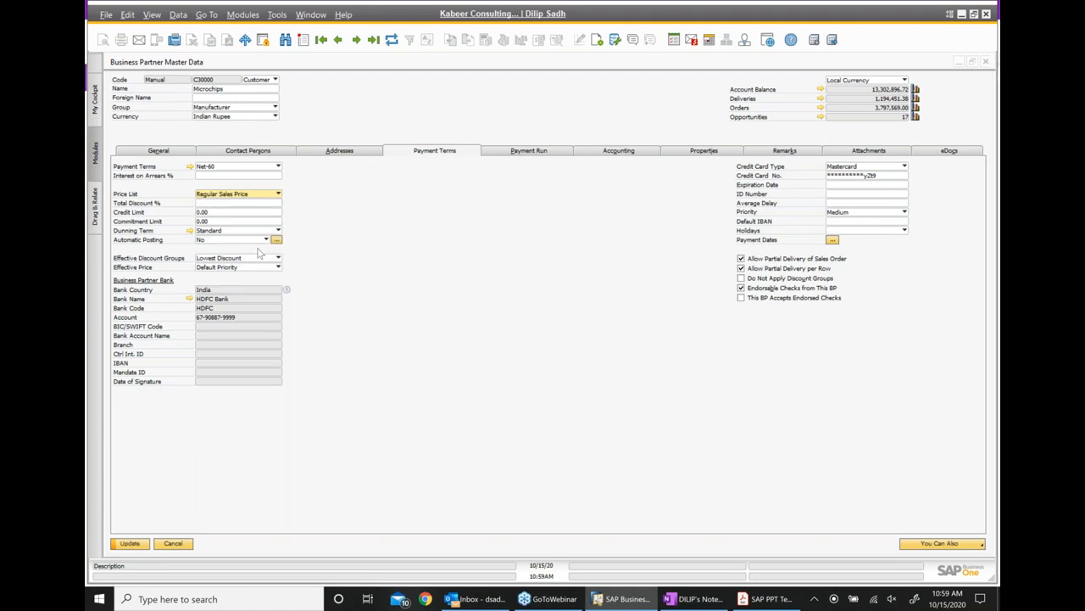
left_click(130, 544)
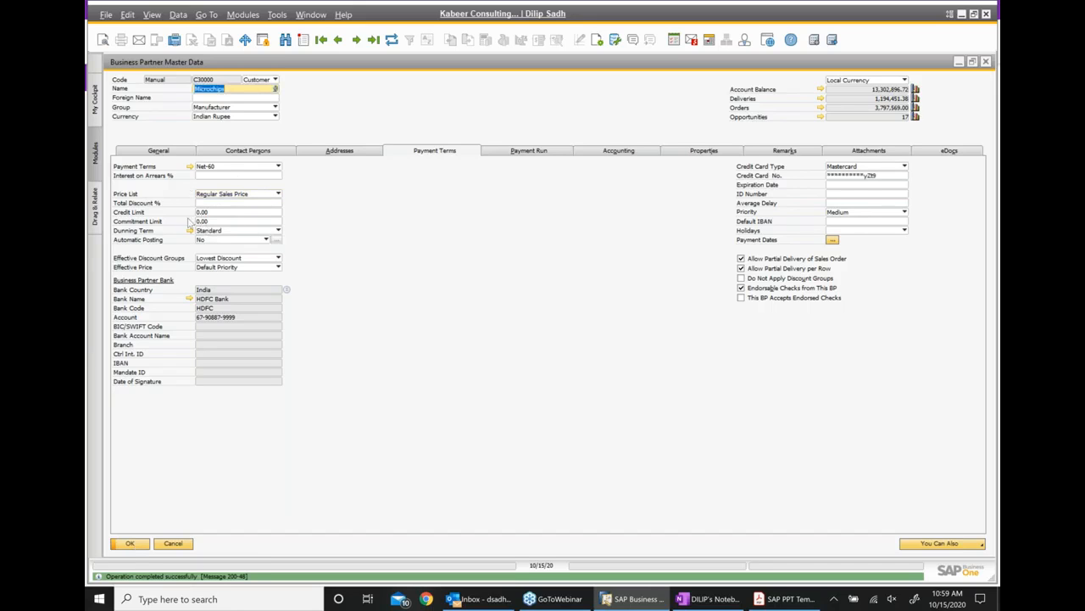
left_click(129, 543)
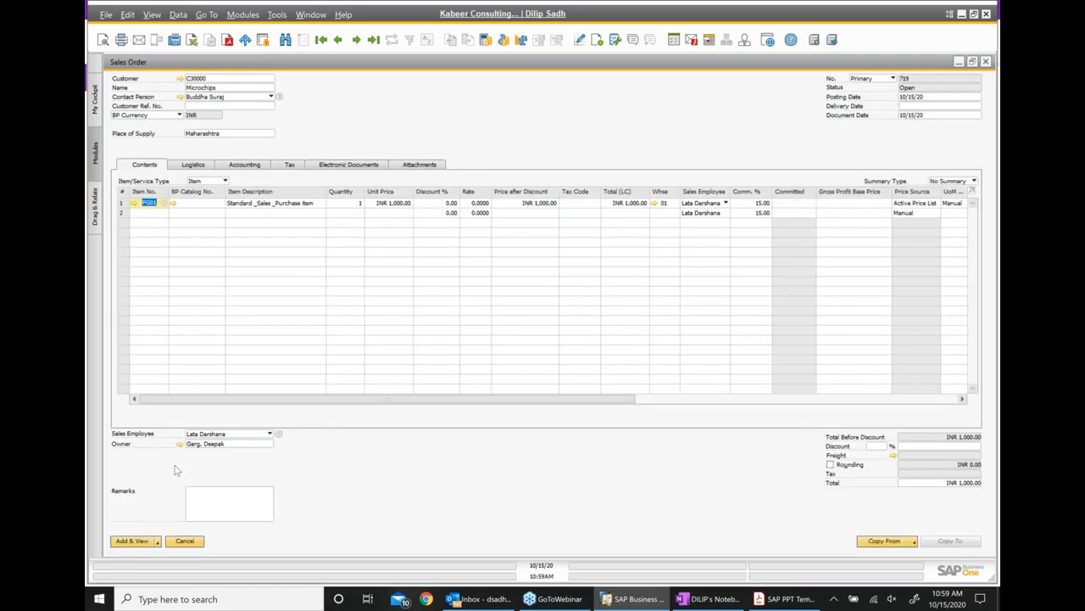
left_click(985, 62)
left_click(495, 333)
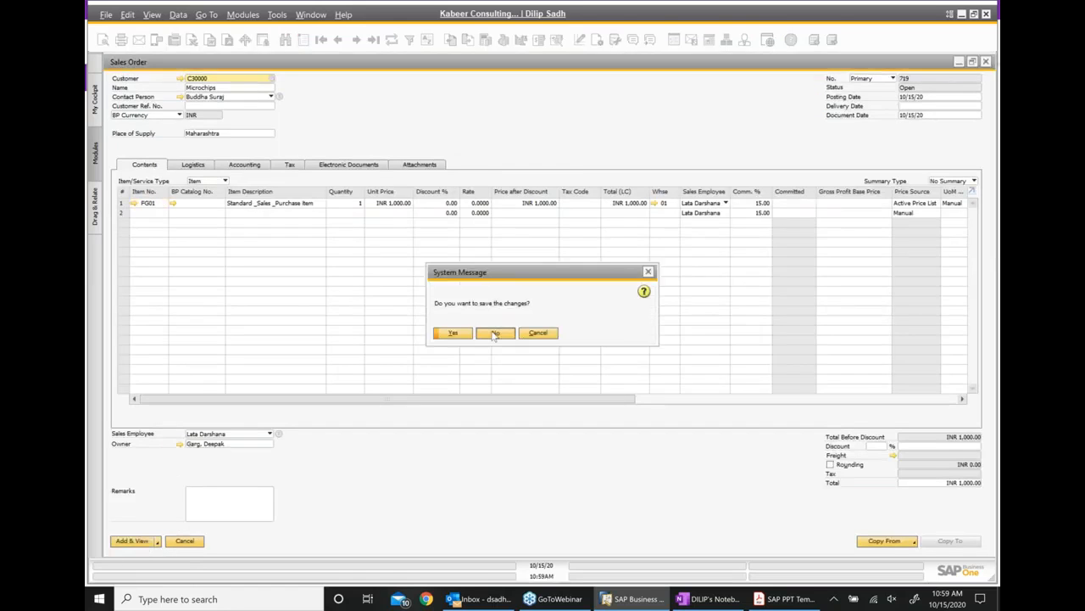
Step: Switch to OneNote and start a new bulleted line beginning with "Price" below the paragraph about practice
left_click(710, 600)
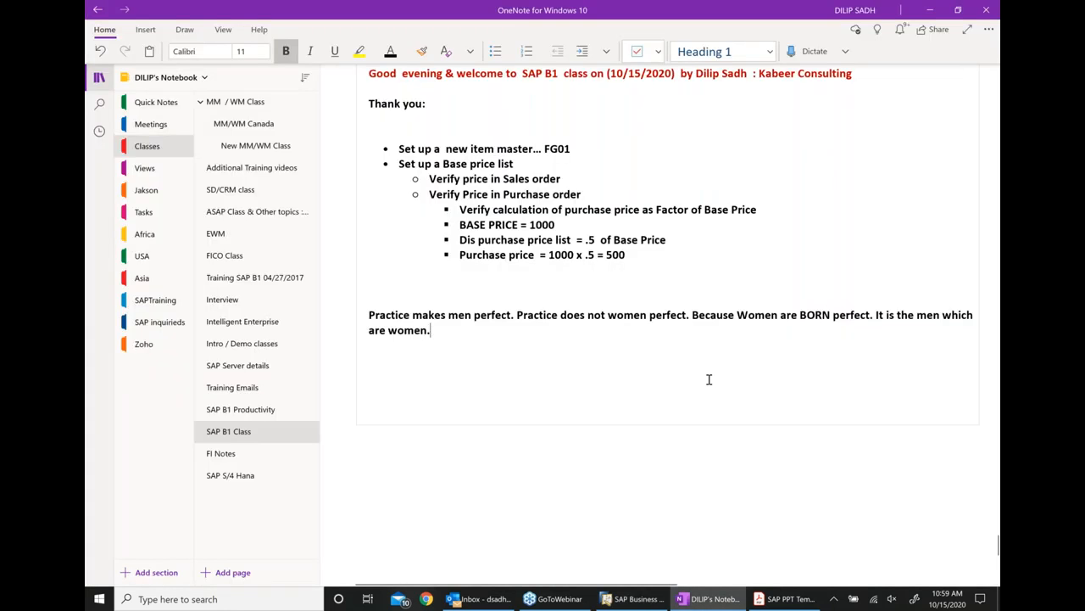
type("* pRIC")
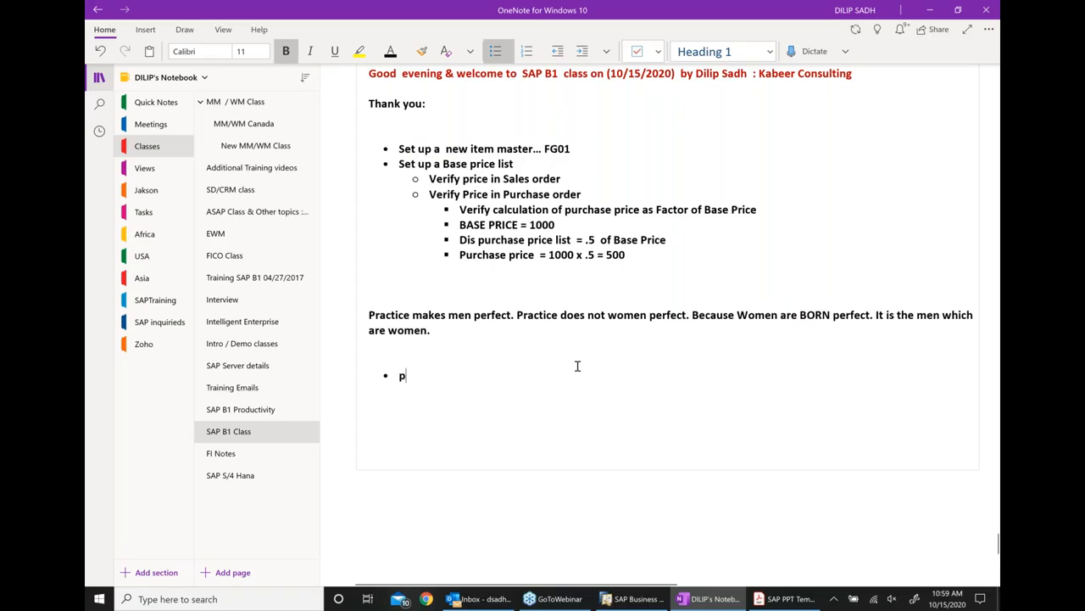
key("BackSpace")
key("BackSpace")
key("BackSpace")
key("BackSpace")
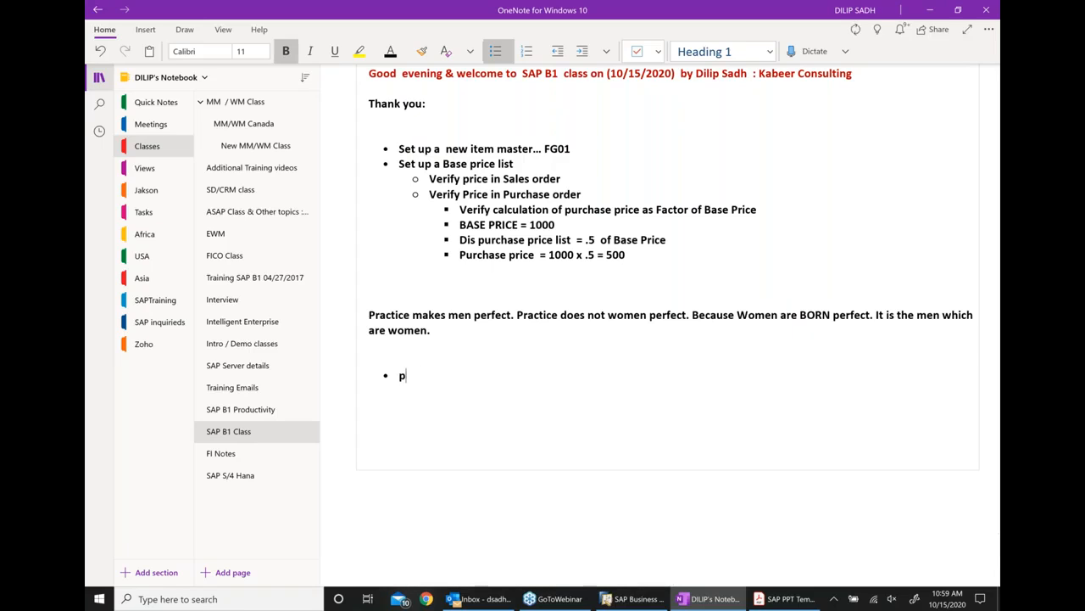
type("Pric")
key("BackSpace")
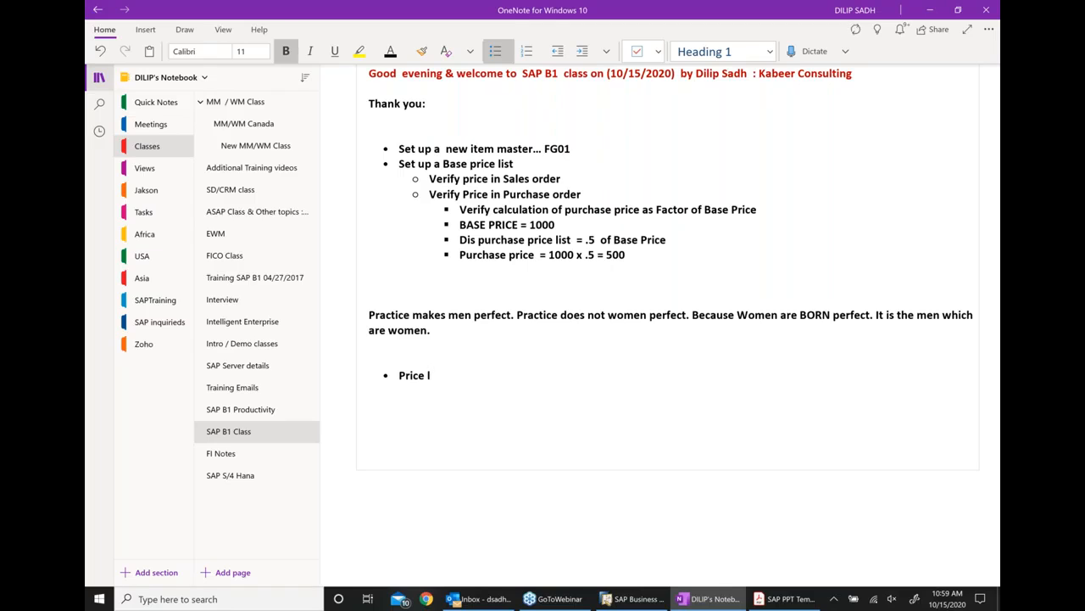
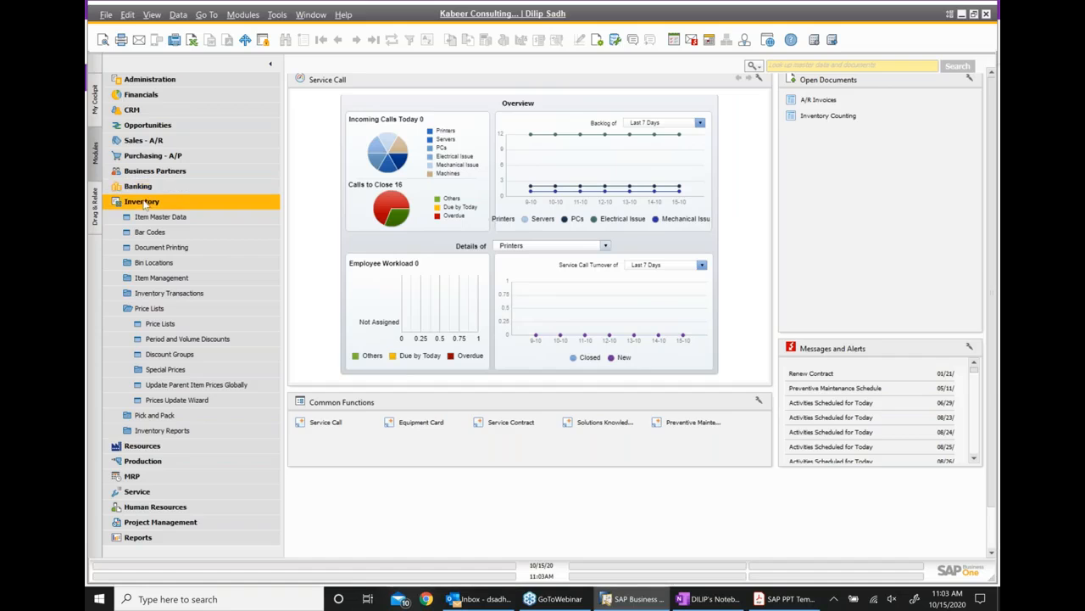
Step: Start a new sales order for the customer Microchips and enter item FG01 on the first line
left_click(144, 142)
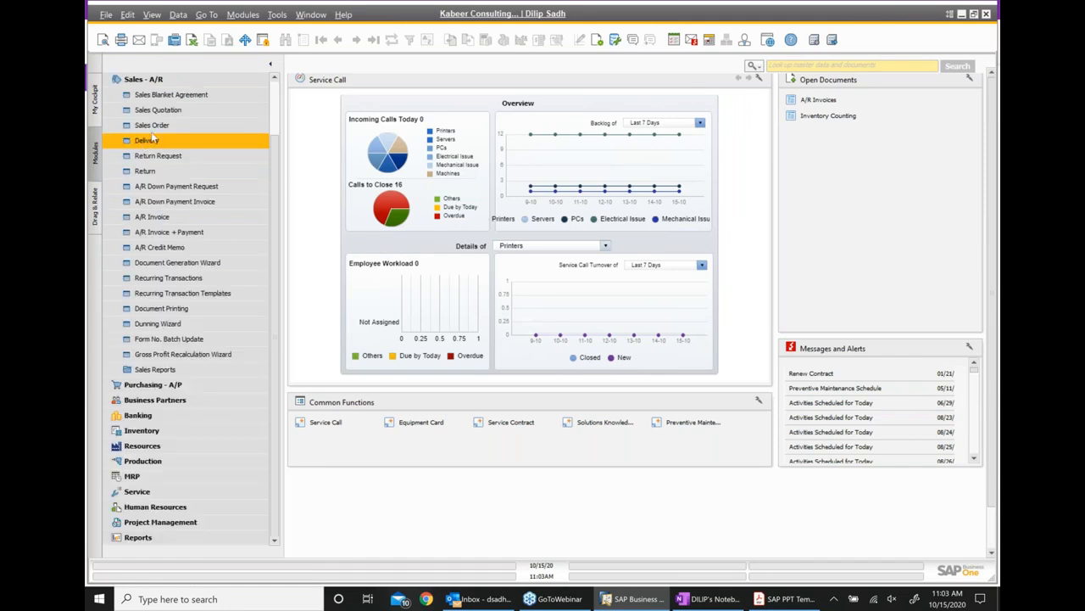
left_click(151, 126)
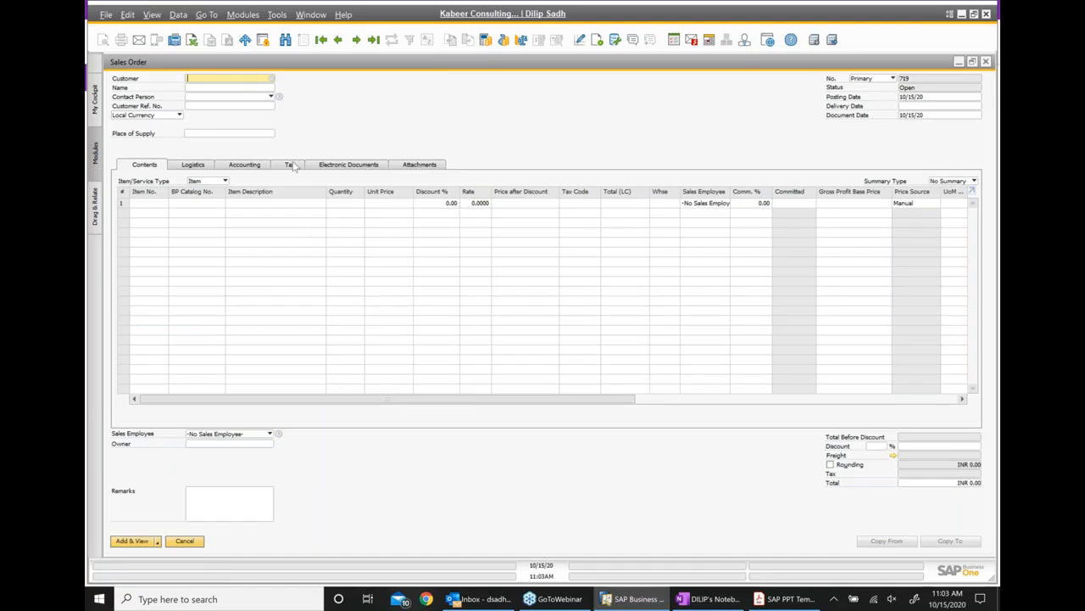
left_click(273, 80)
double_click(506, 185)
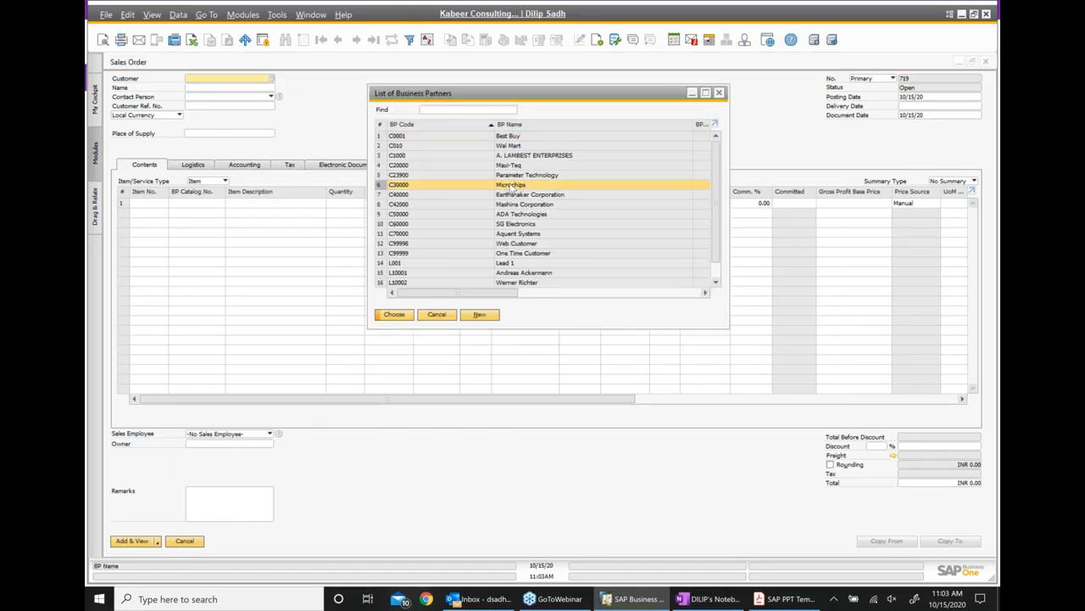
left_click(143, 203)
type("fg01")
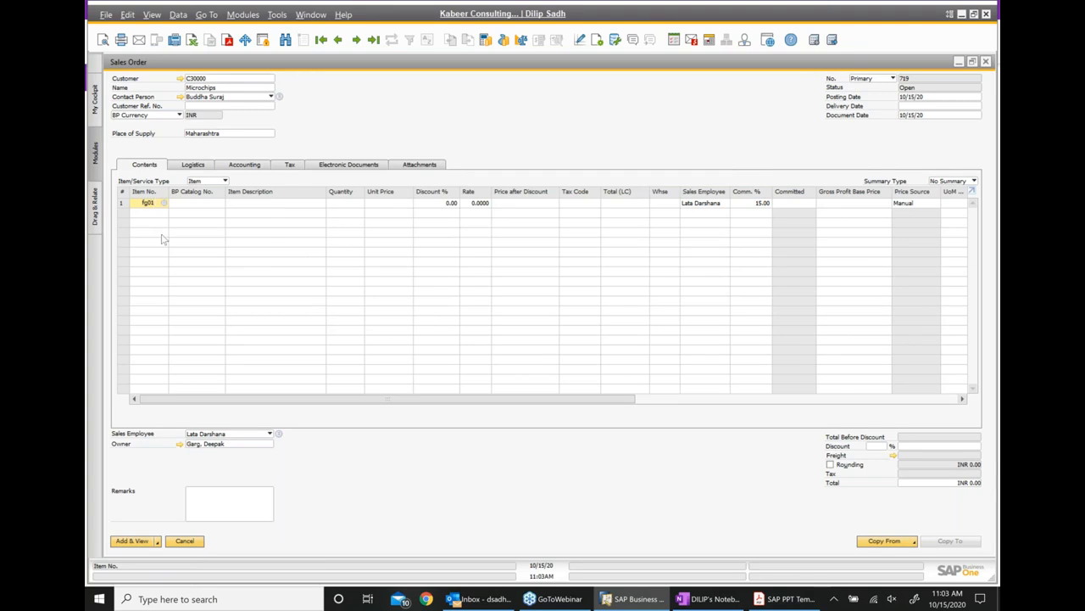
left_click(194, 215)
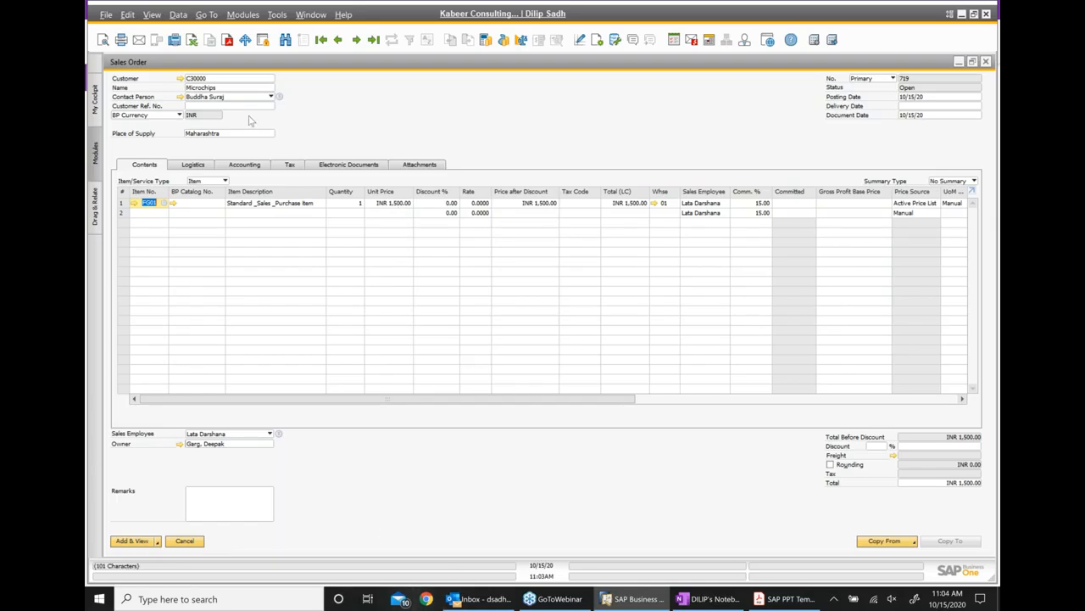
Step: Check the price list assigned in the payment terms of Microchips' master data, and minimize both the record and the sales order
left_click(179, 78)
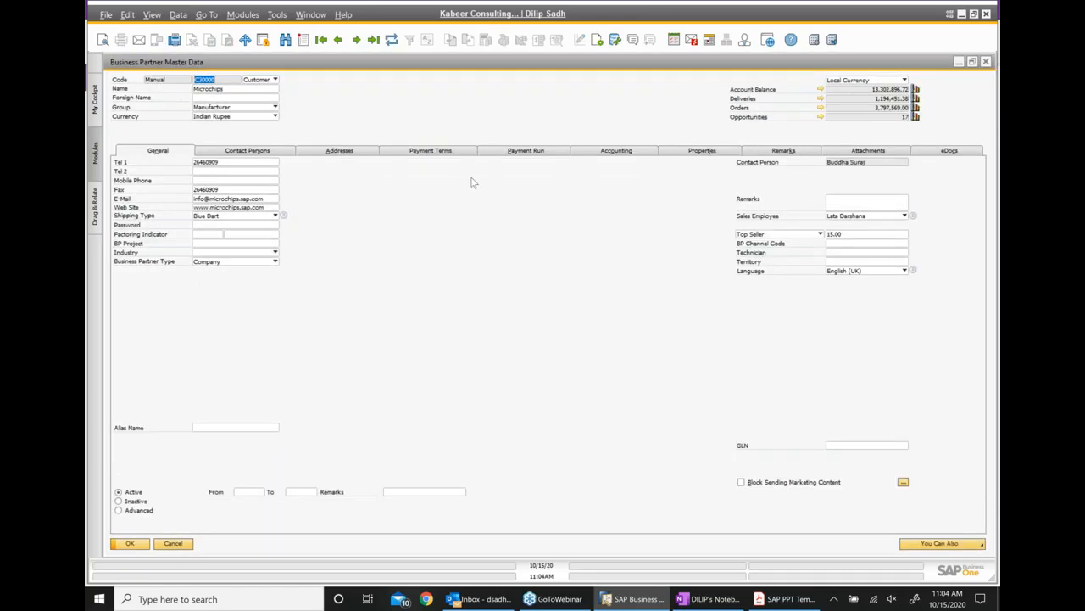
left_click(452, 152)
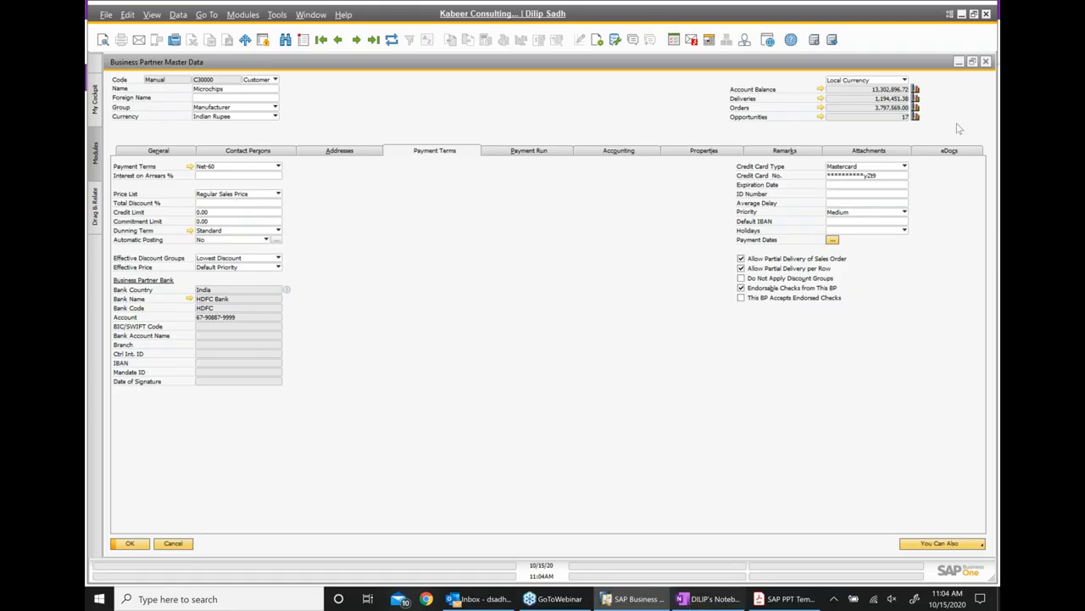
left_click(959, 62)
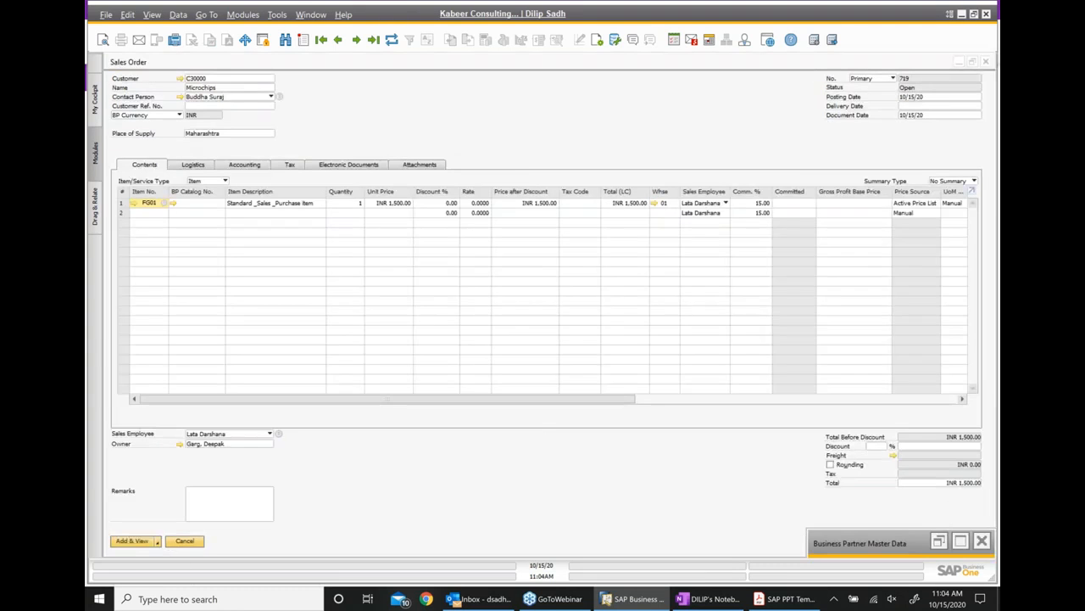
left_click(960, 61)
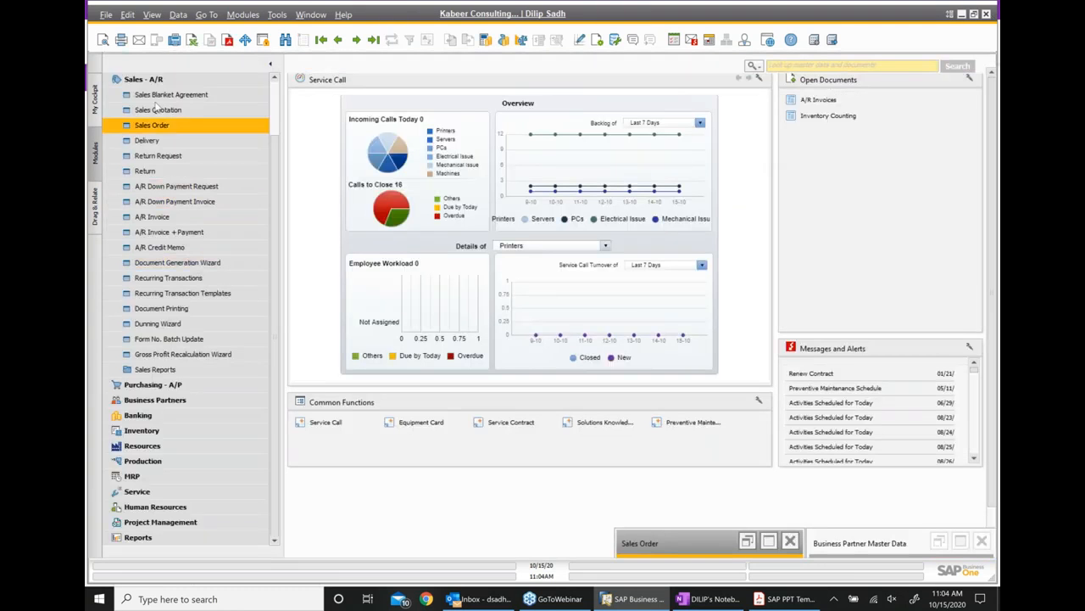
Step: Open the Price Lists window from Inventory and check the default factor of the Regular Sales Price list
left_click(140, 78)
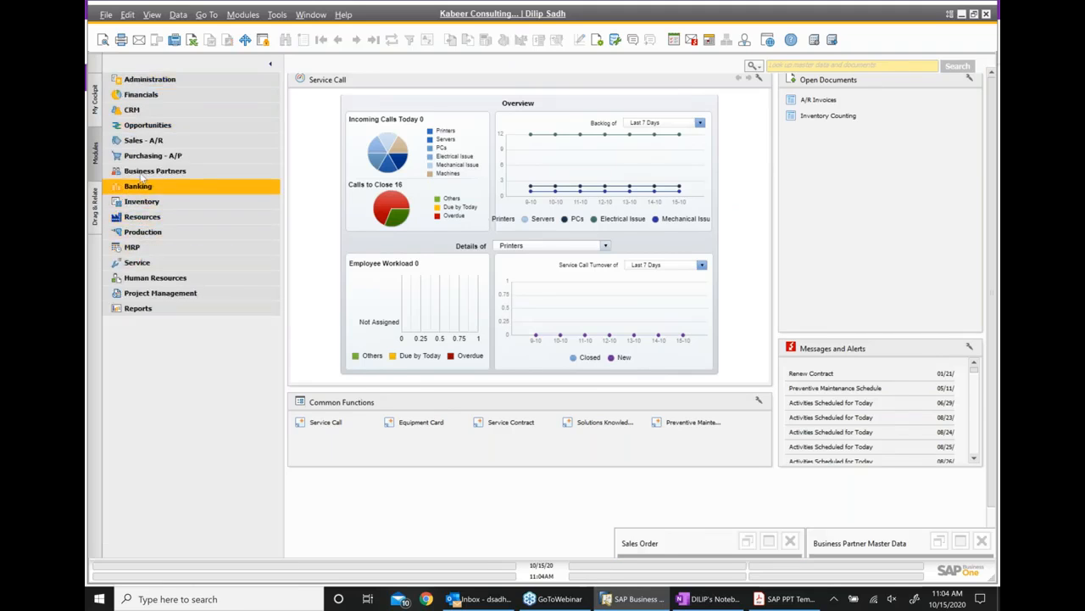
left_click(142, 202)
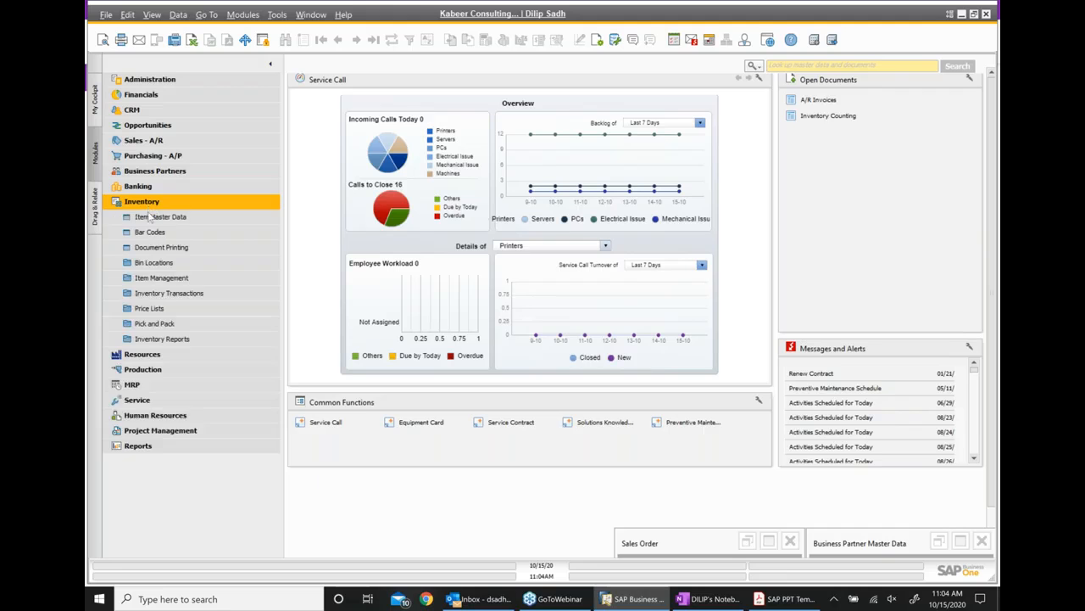
left_click(158, 310)
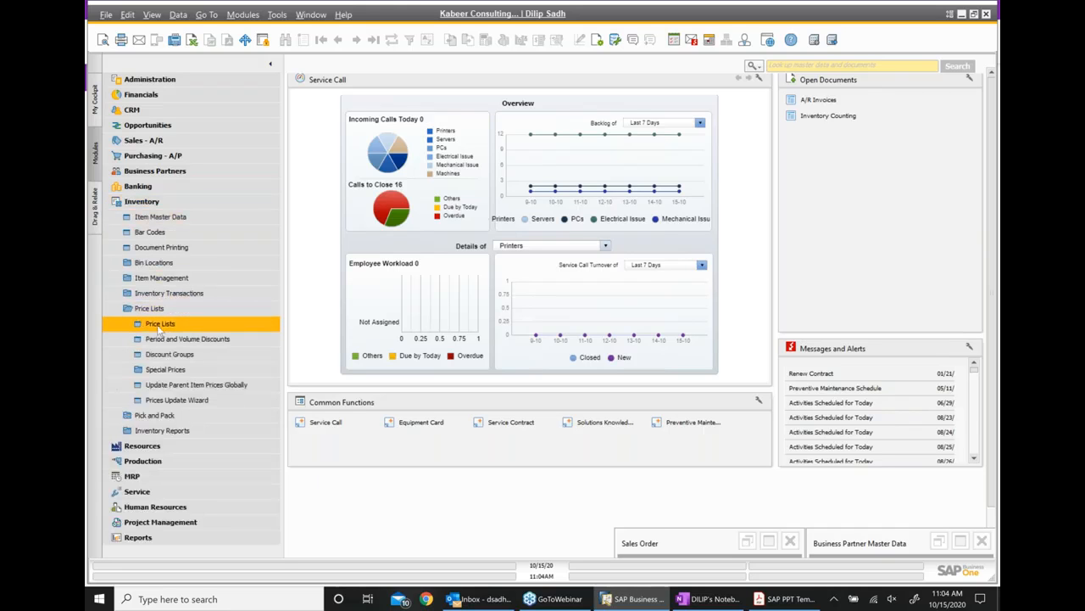
left_click(160, 324)
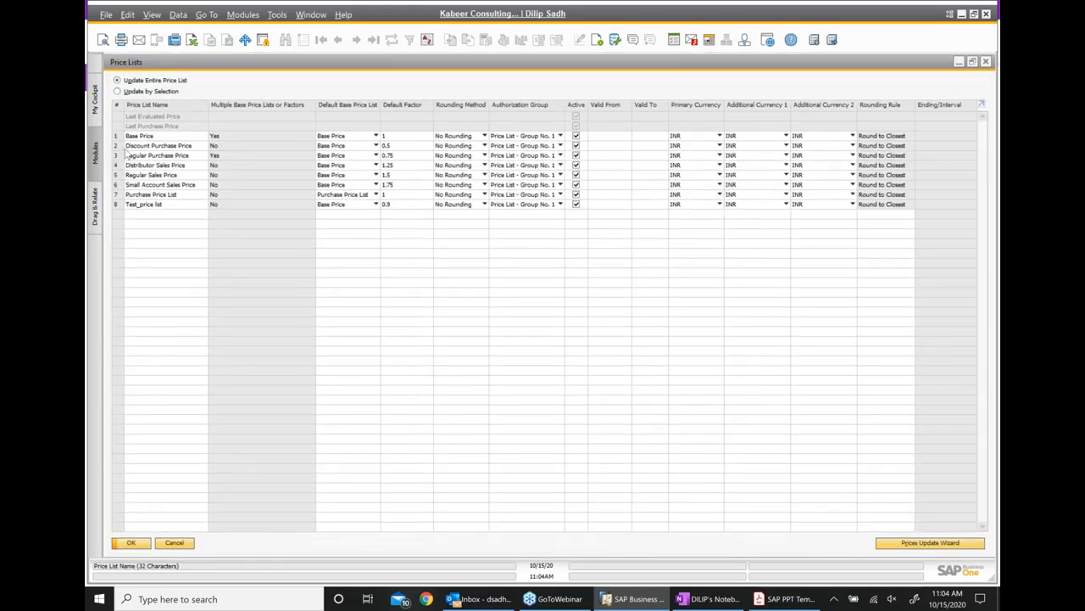
left_click(117, 156)
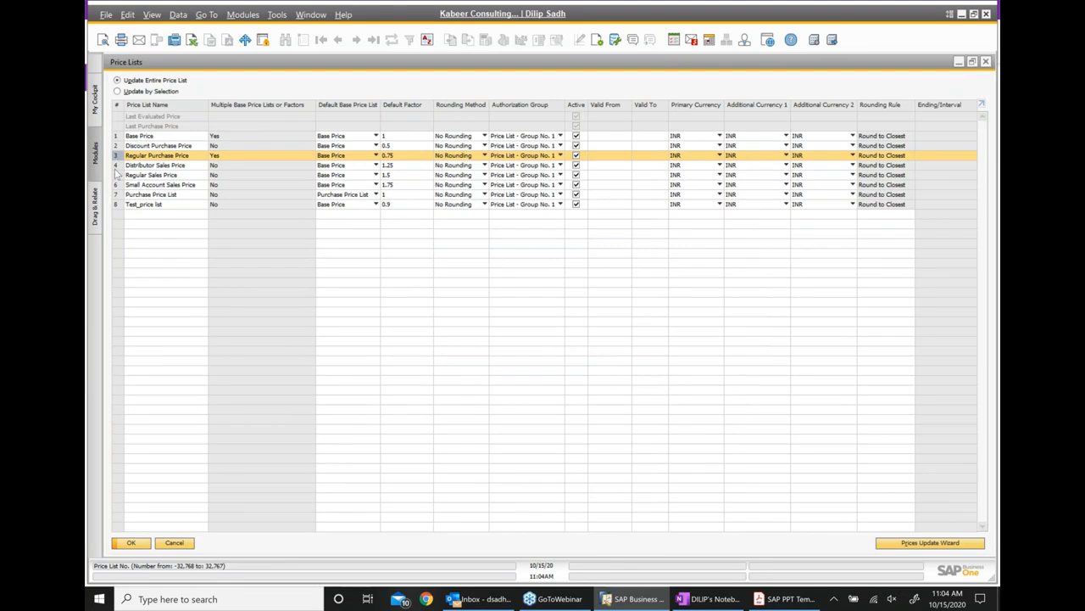
left_click(117, 175)
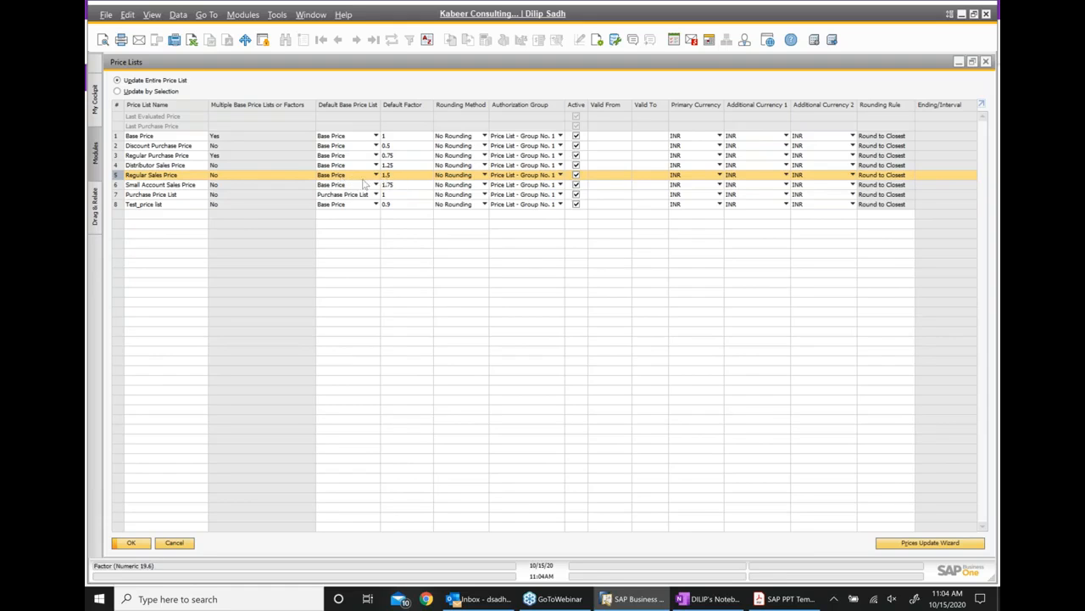
Step: Open the Regular Sales Price list's item prices and locate item FG01 to examine its factor, base price and price
double_click(116, 174)
scroll(259, 269, "down", 2)
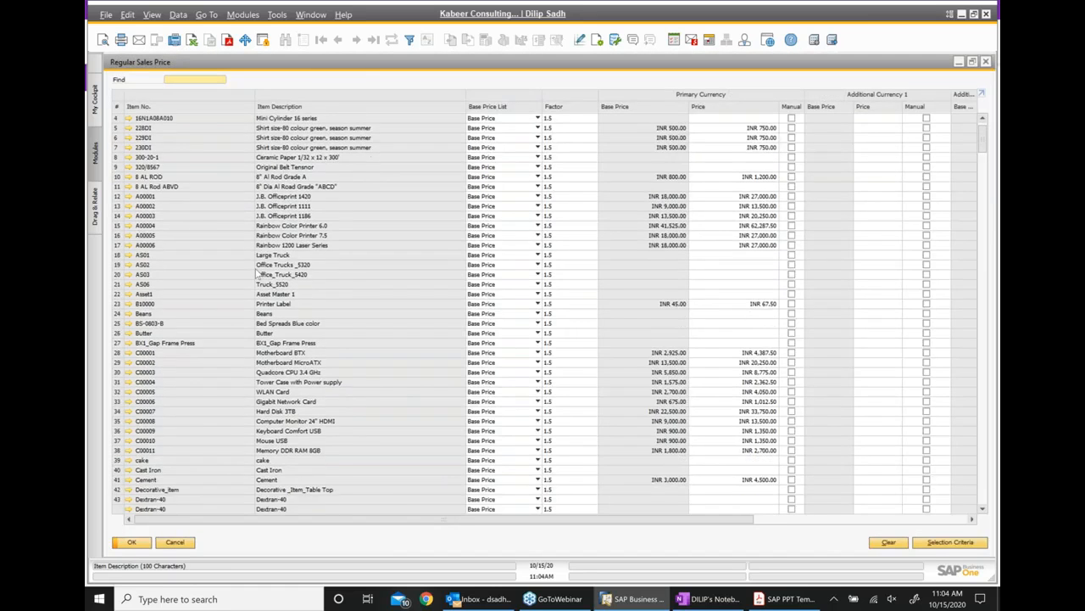
scroll(257, 273, "down", 1)
scroll(259, 289, "down", 2)
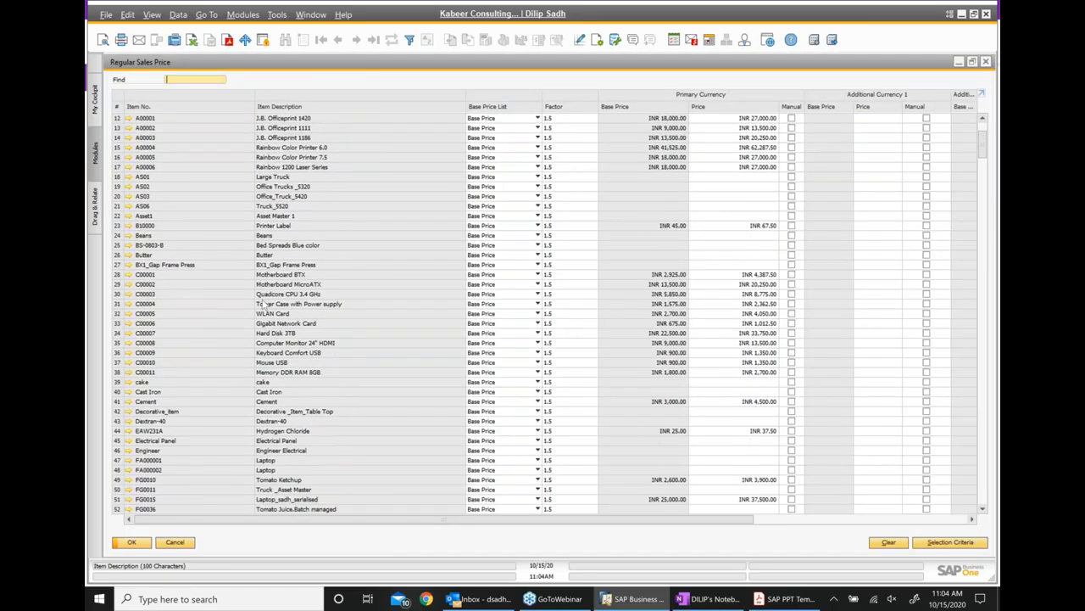
scroll(229, 389, "down", 3)
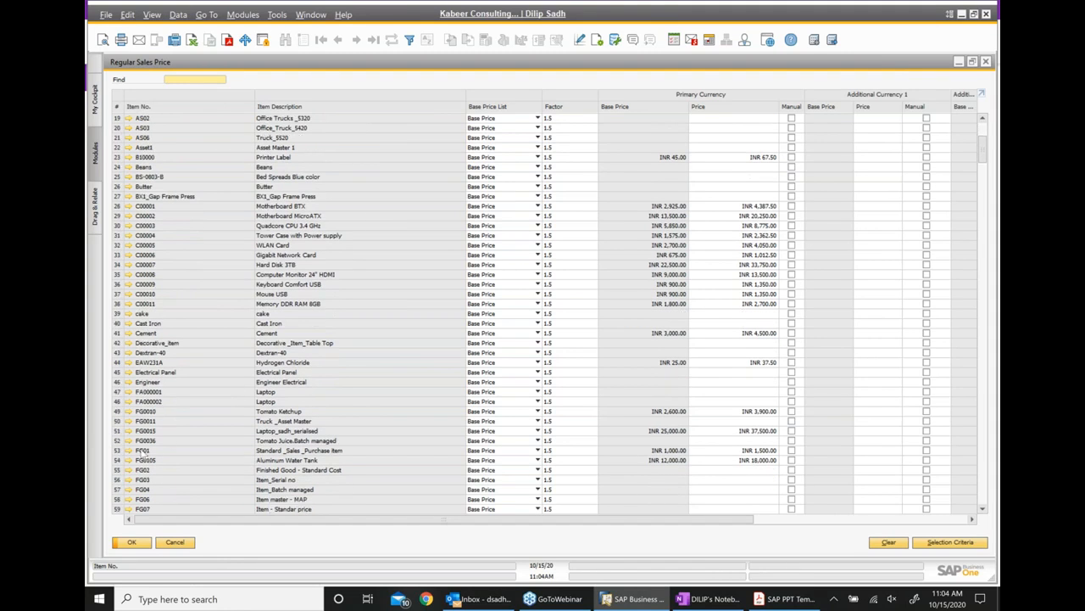
left_click(117, 451)
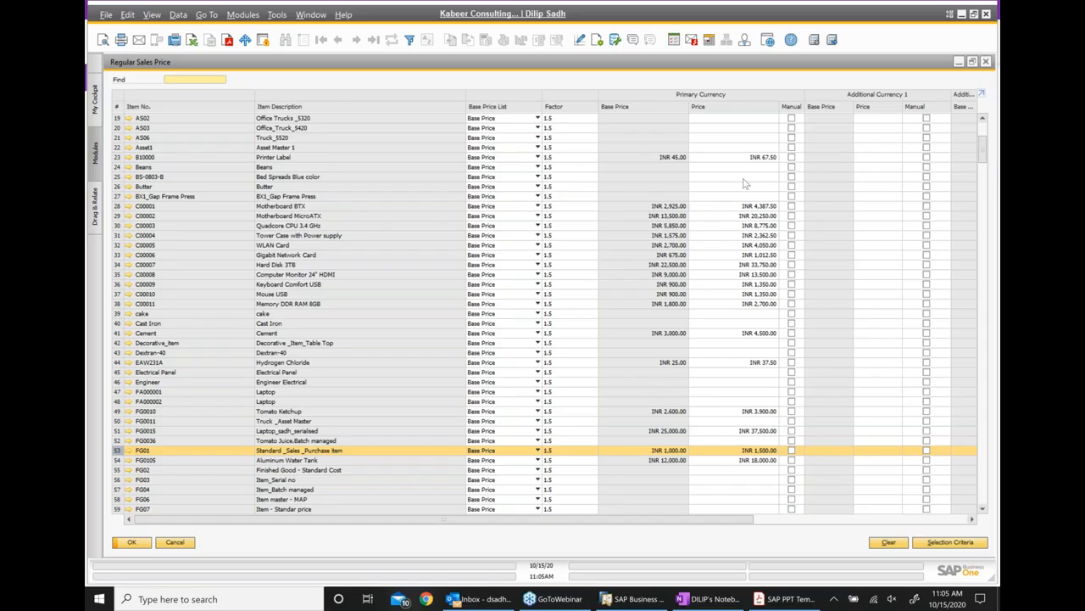
Step: Close the price list, sales order and business partner windows, discarding the unsaved sales order
left_click(985, 64)
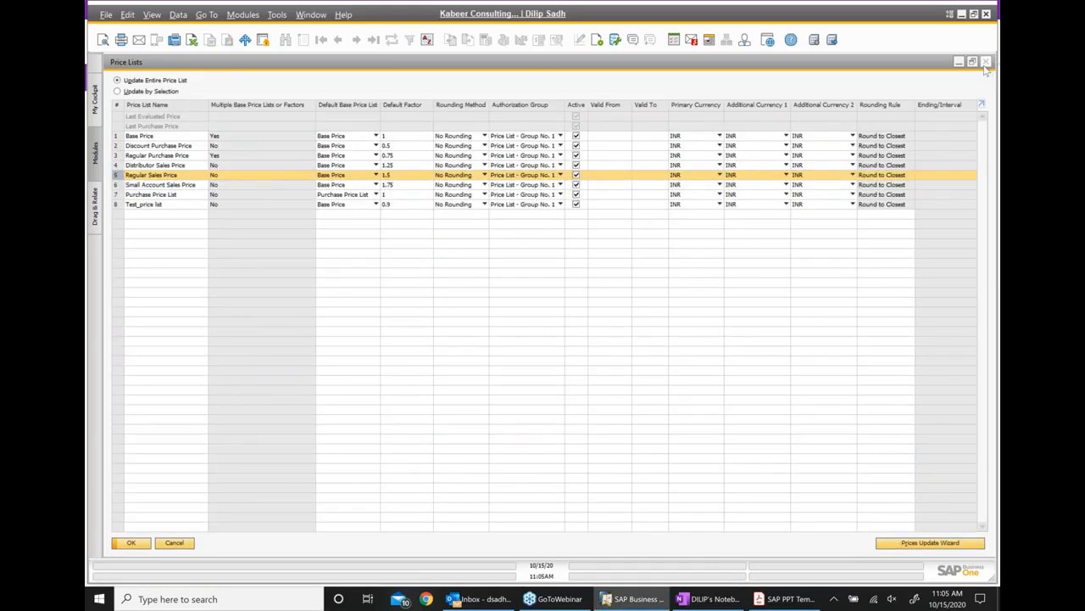
left_click(984, 63)
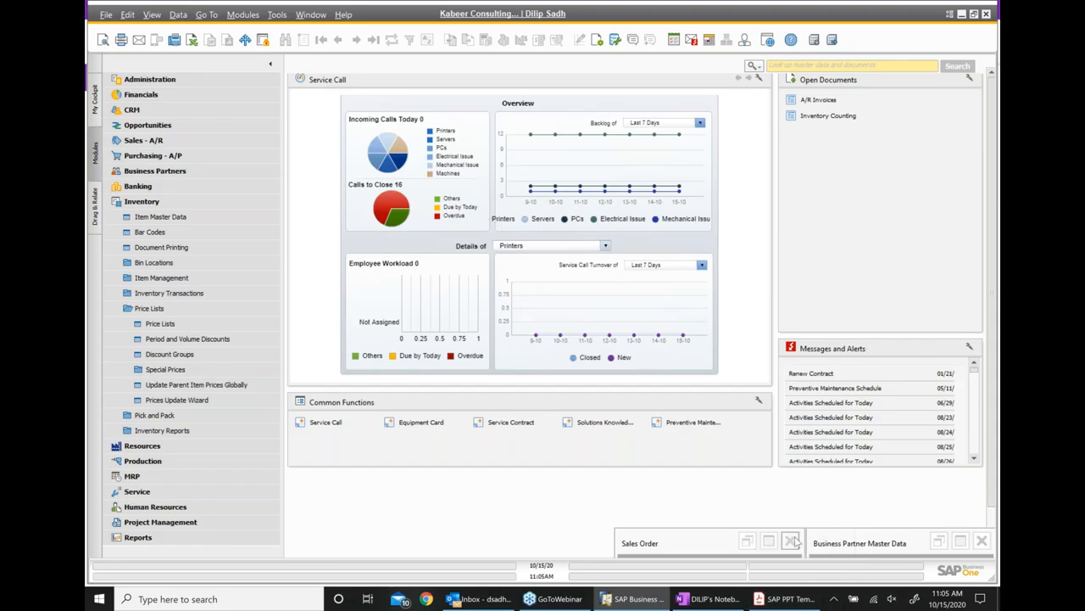
left_click(790, 540)
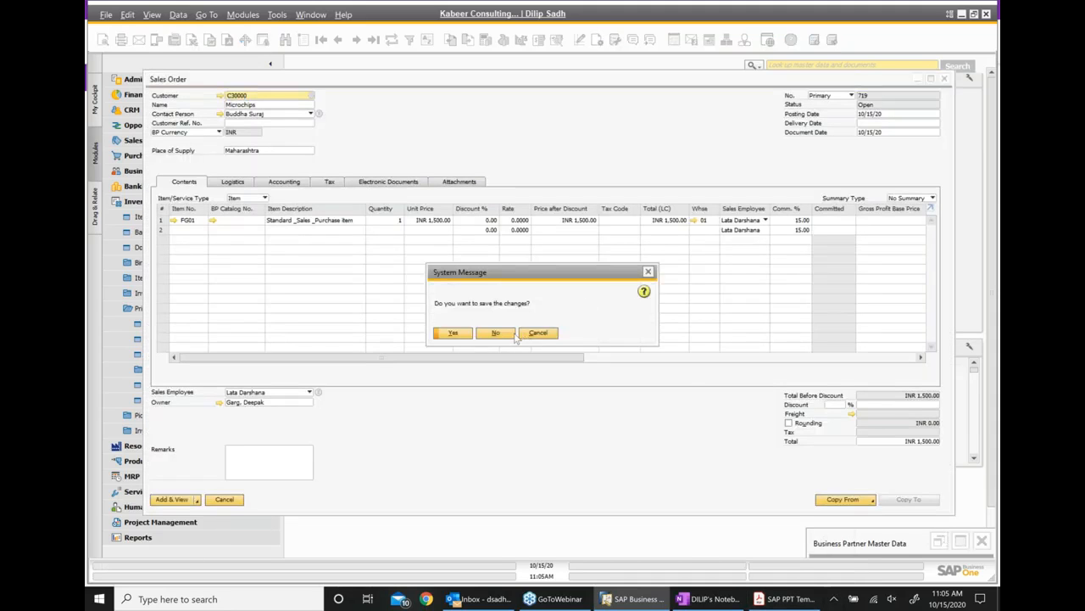
left_click(648, 272)
left_click(982, 540)
left_click(711, 598)
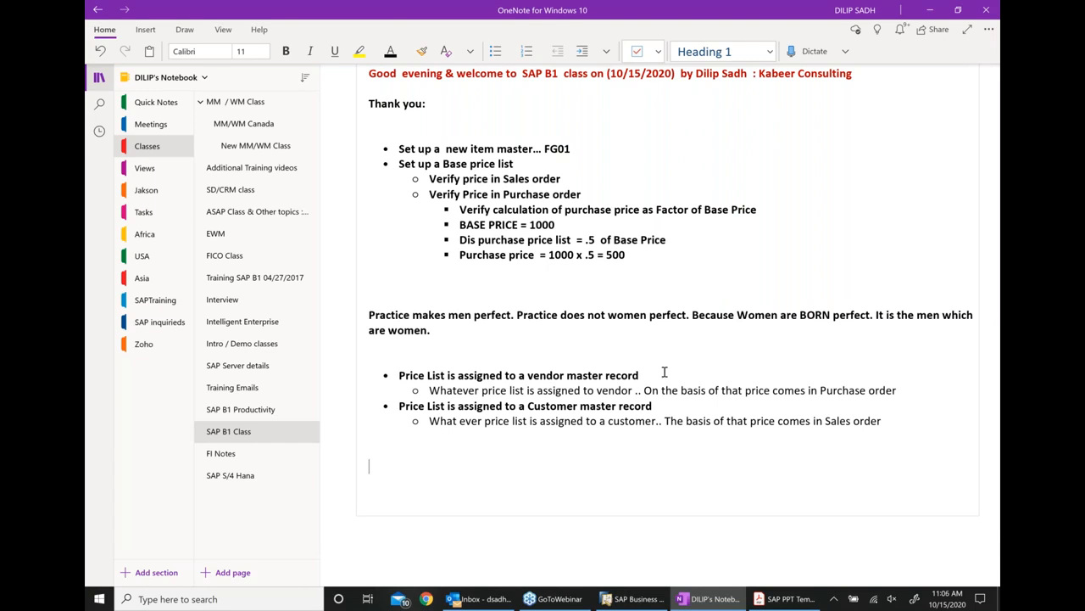
left_click(622, 602)
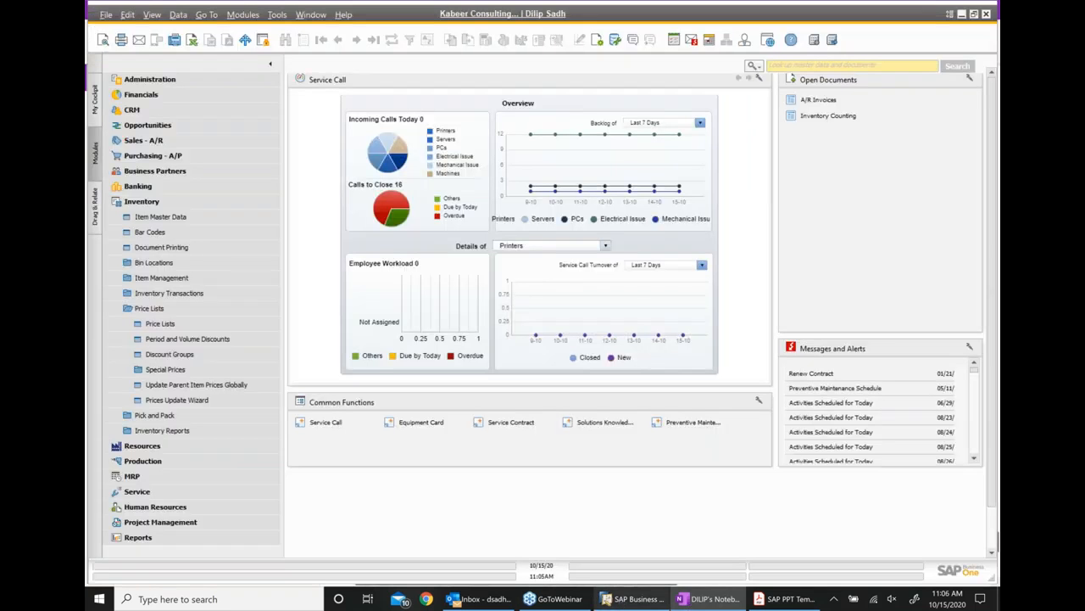
Step: Start a new purchase blanket agreement from Purchasing - A/P for the vendor Acme Associates
left_click(142, 202)
left_click(152, 156)
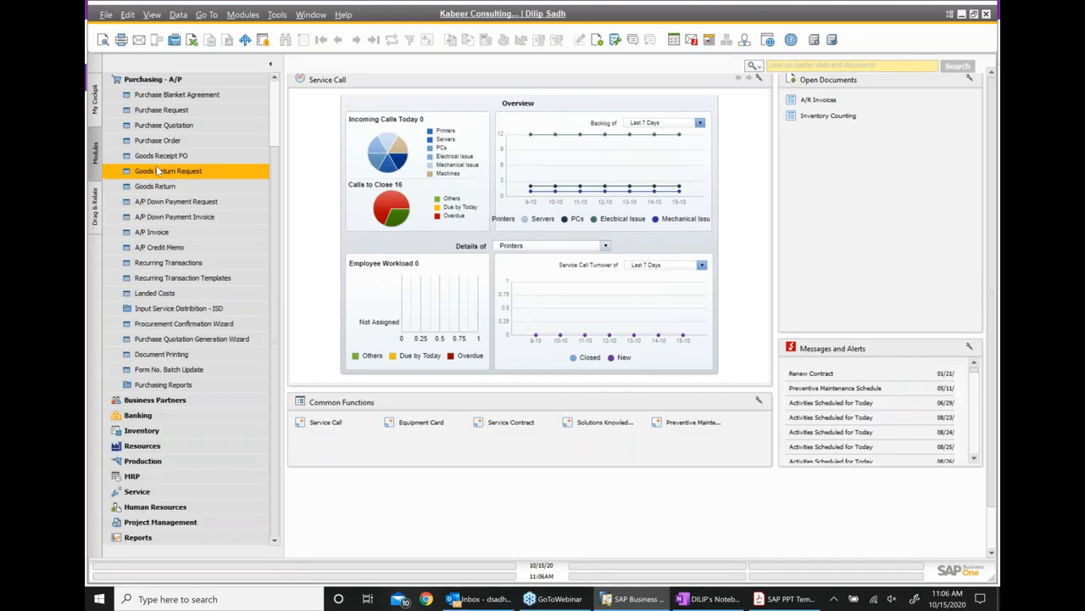
scroll(174, 157, "up", 2)
left_click(196, 130)
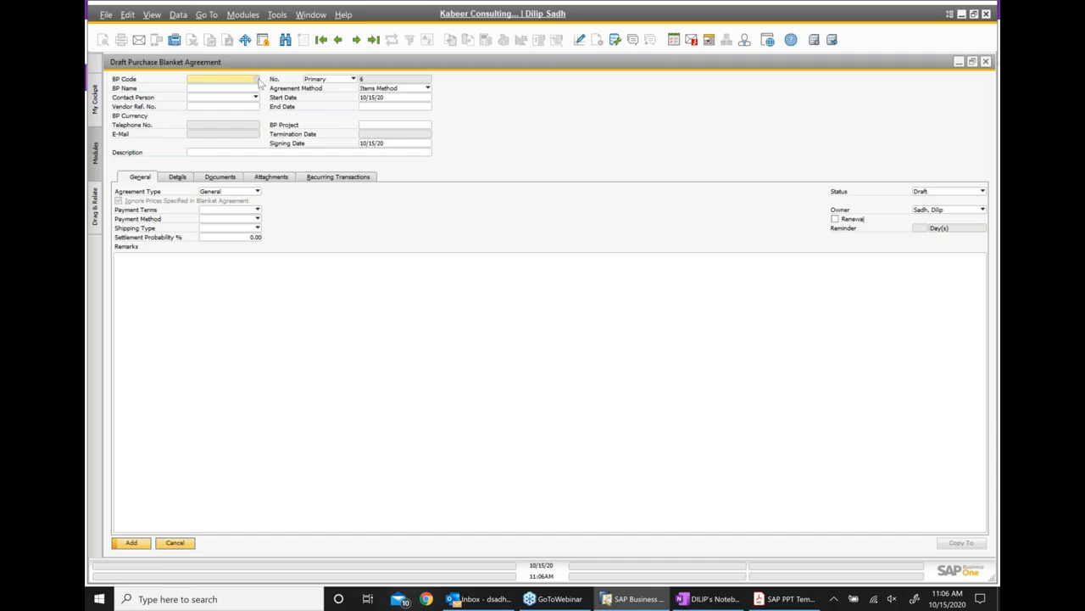
left_click(258, 79)
double_click(519, 166)
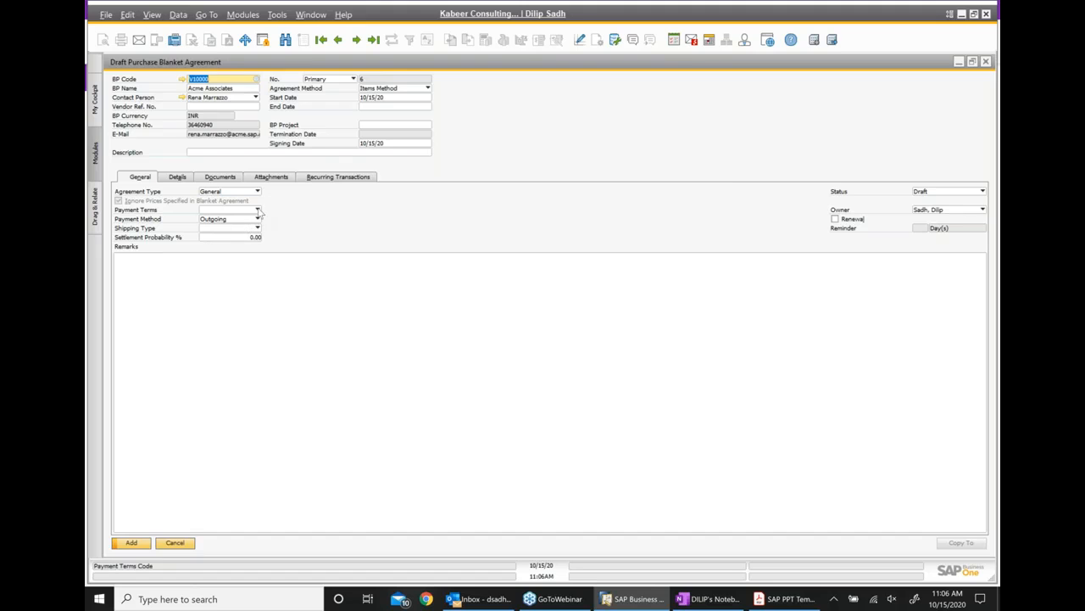
Step: Set the blanket agreement's payment terms to N30 and its shipping type to Truck
left_click(258, 210)
left_click(219, 268)
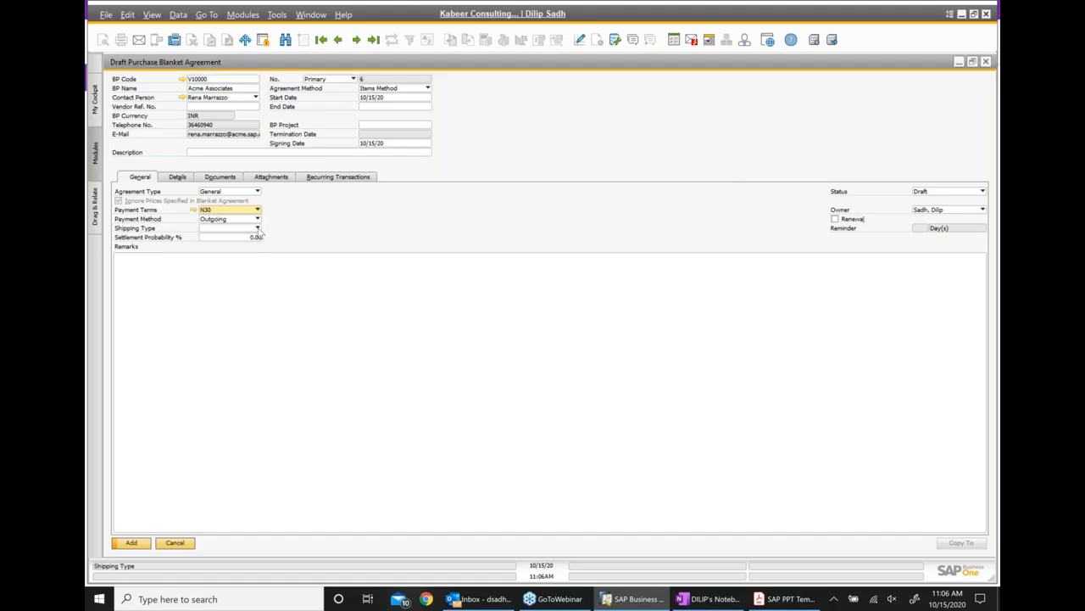
left_click(257, 229)
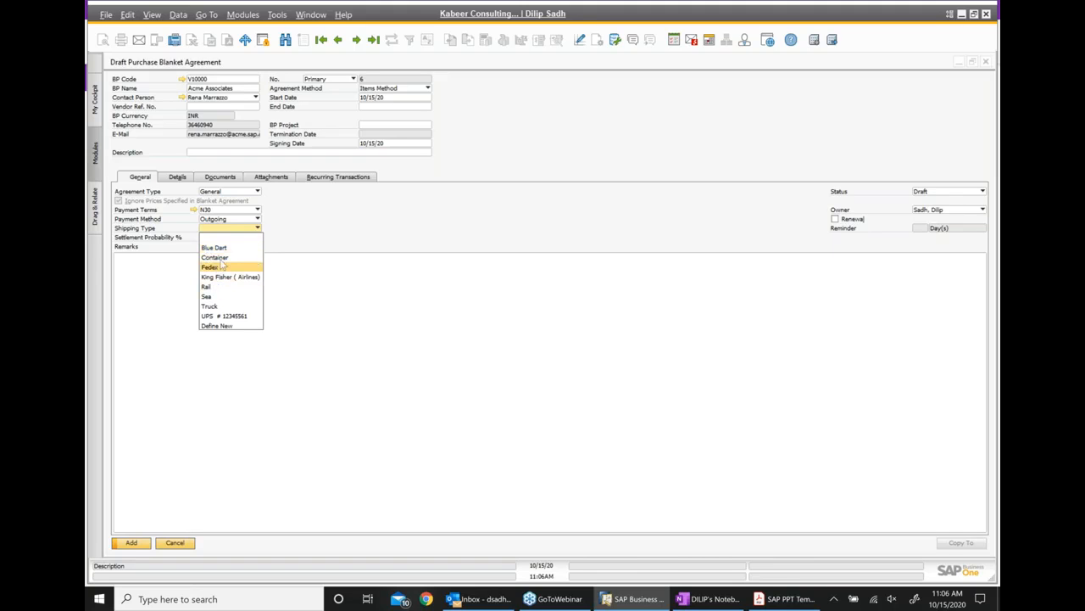
left_click(220, 307)
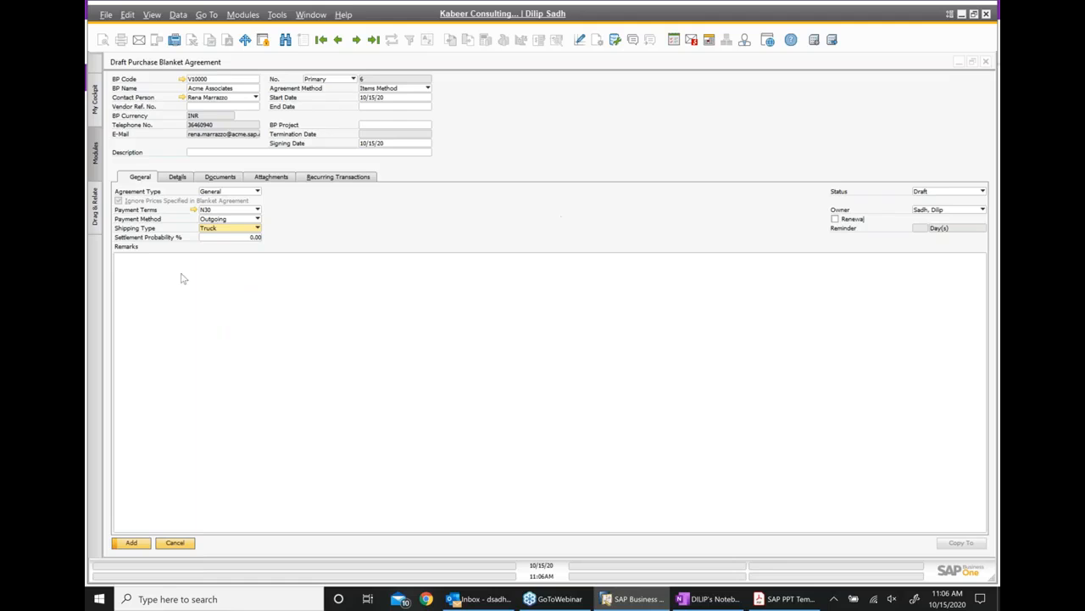
Step: Set the agreement's end date to 10/15/21 and enter the description "This is test agreement"
left_click(380, 109)
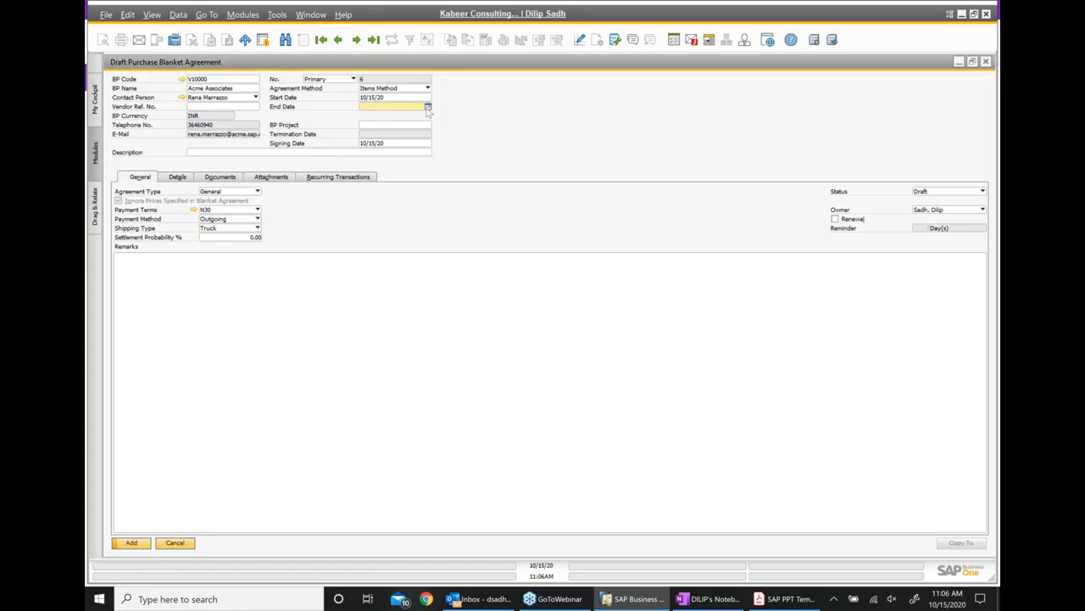
left_click(427, 107)
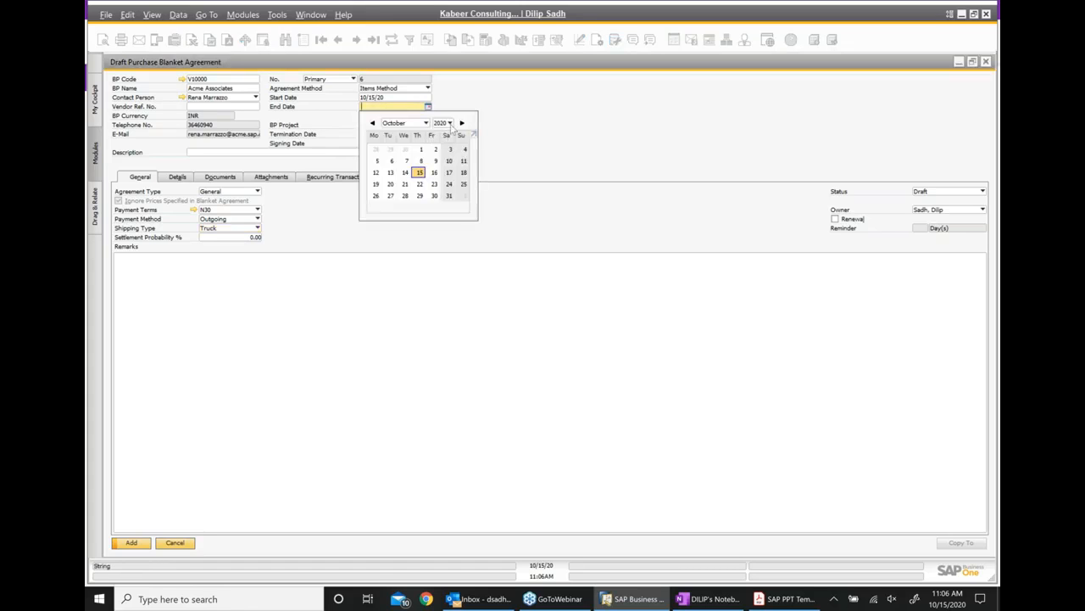
left_click(442, 123)
left_click(442, 142)
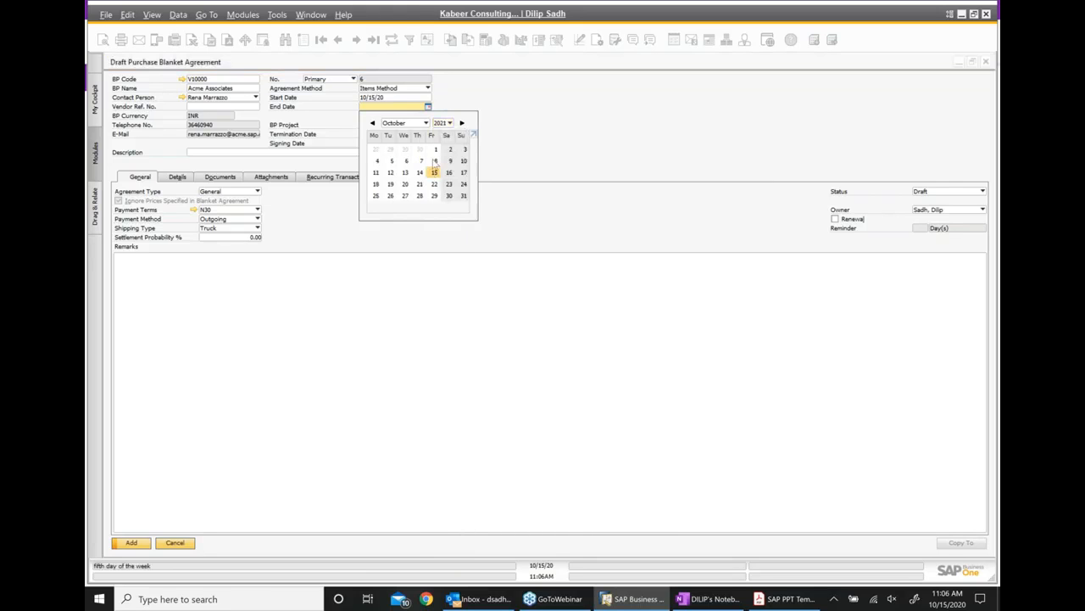
left_click(434, 173)
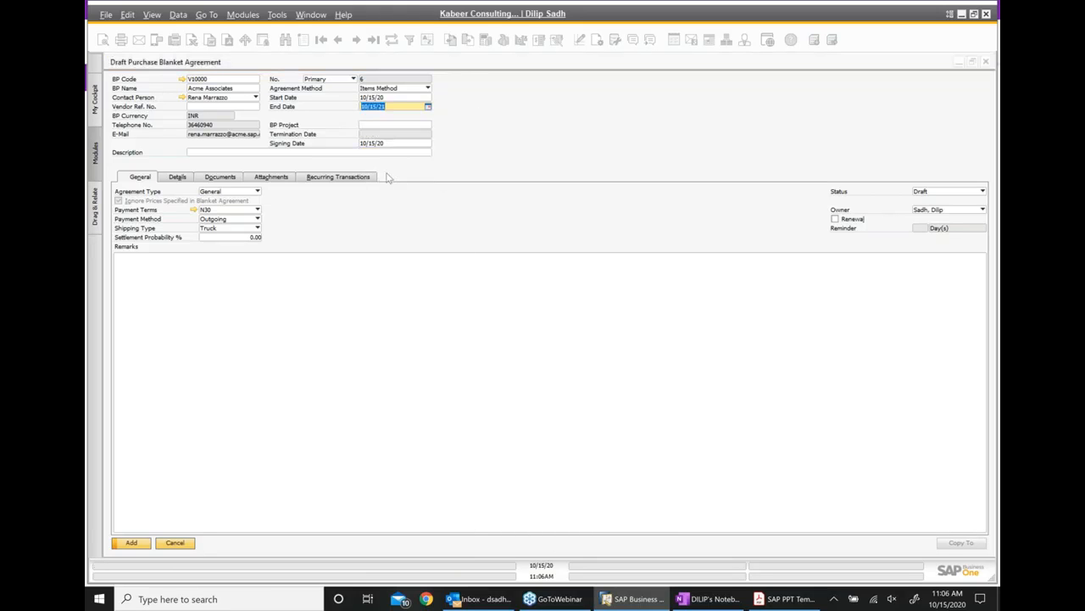
left_click(231, 152)
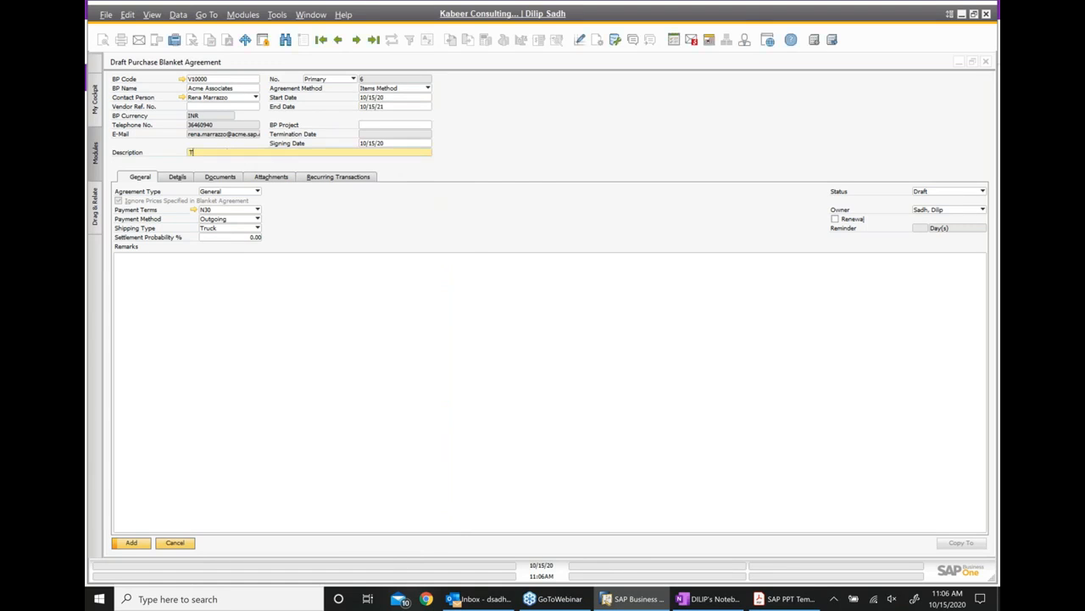
type("This is test agreement")
Step: Add item FG01 to the agreement details with a planned quantity of 2,500 and a unit price of 750
left_click(180, 177)
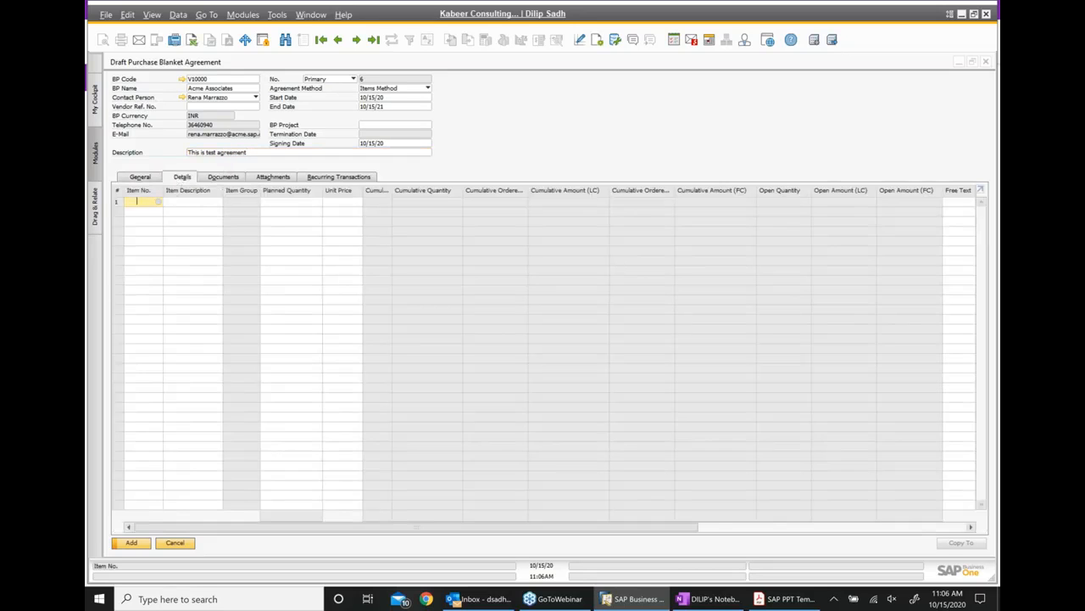
left_click(158, 201)
scroll(284, 348, "down", 4)
scroll(268, 348, "down", 4)
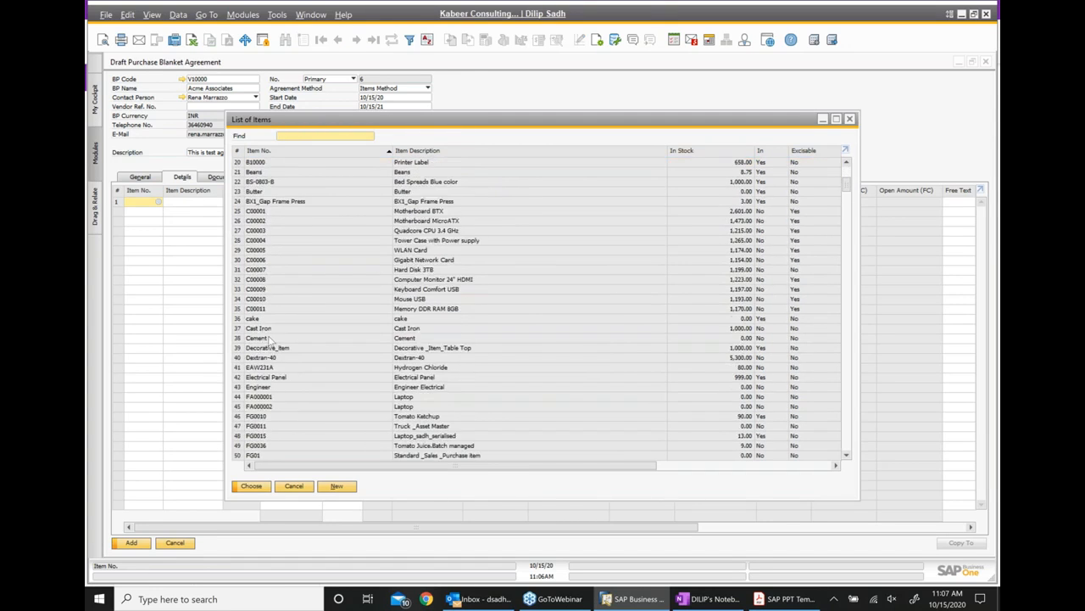
double_click(240, 388)
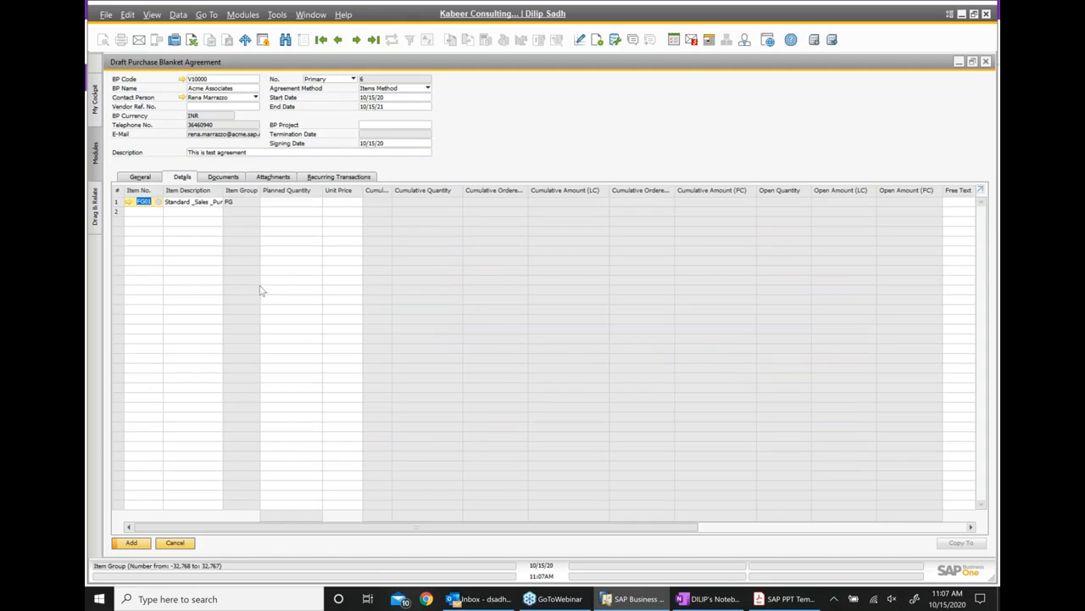
left_click(288, 203)
type("1")
type("500")
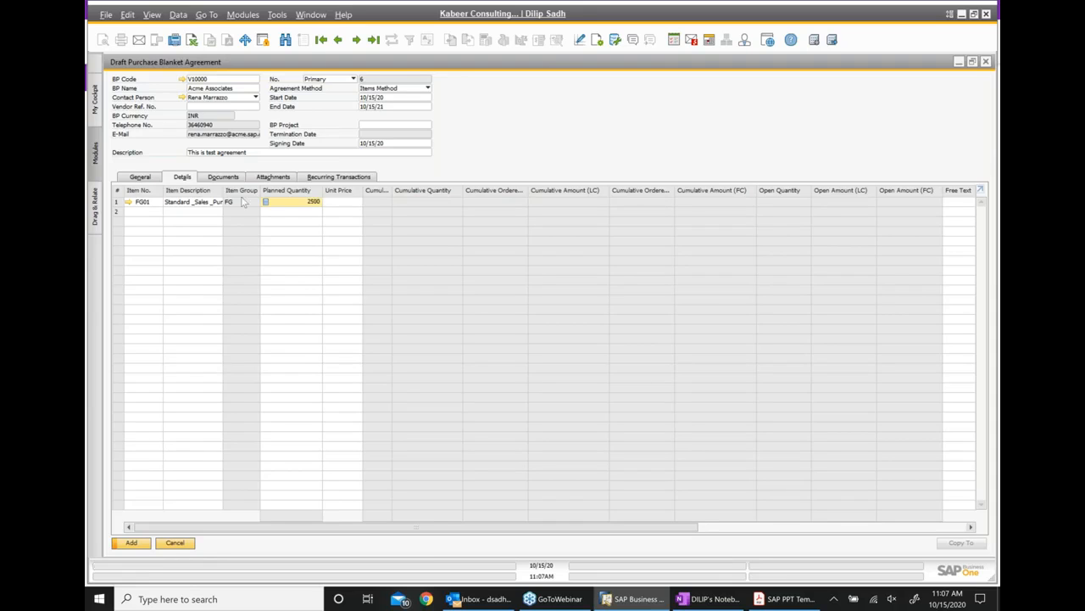
left_click(360, 202)
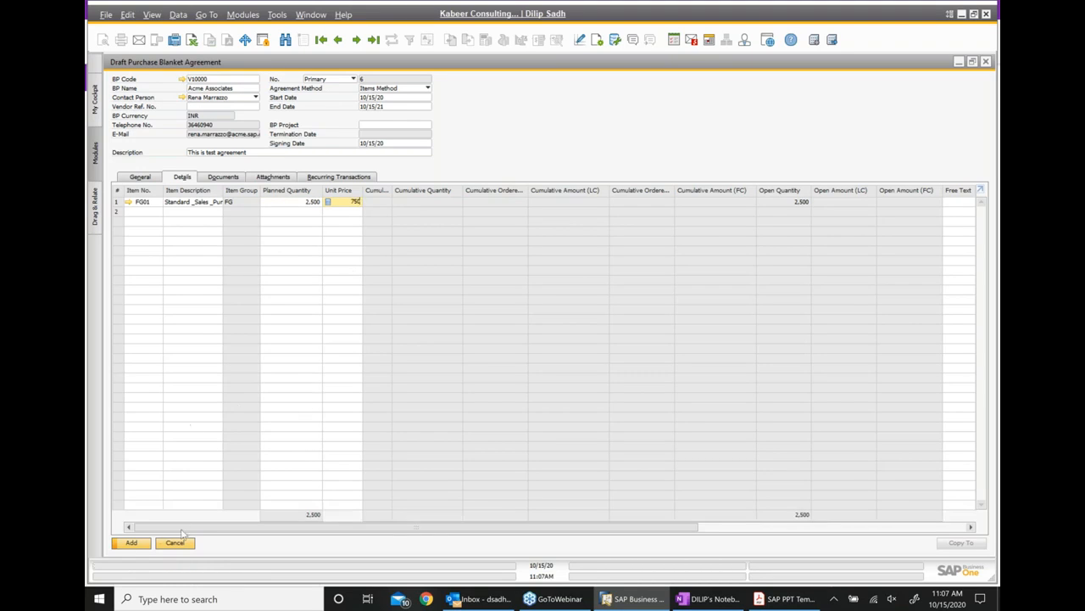
Step: Set the blanket agreement's status to Approved and add the agreement
left_click(142, 177)
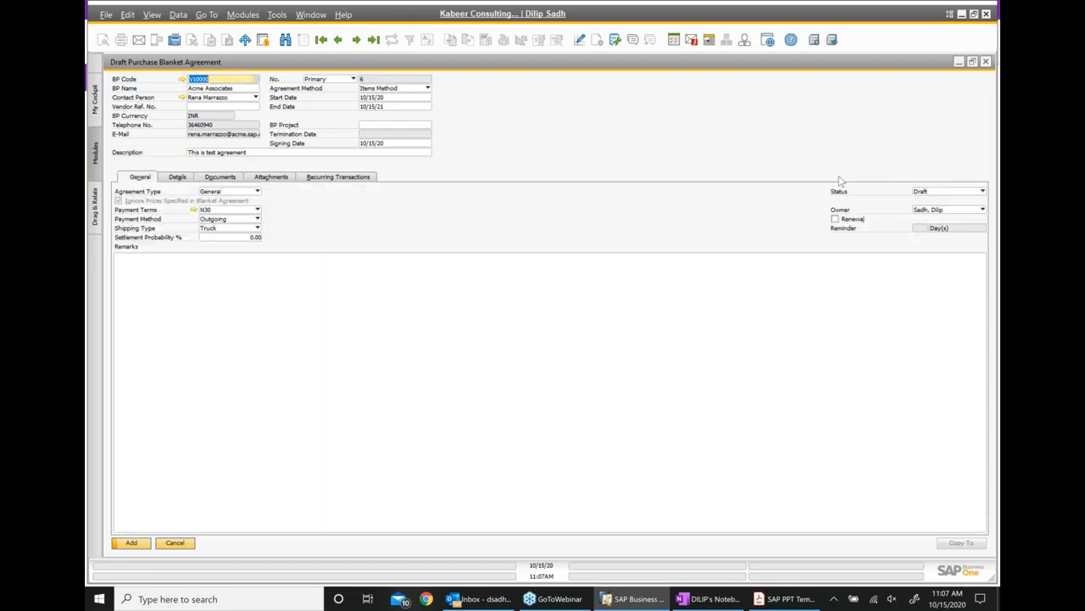
left_click(923, 192)
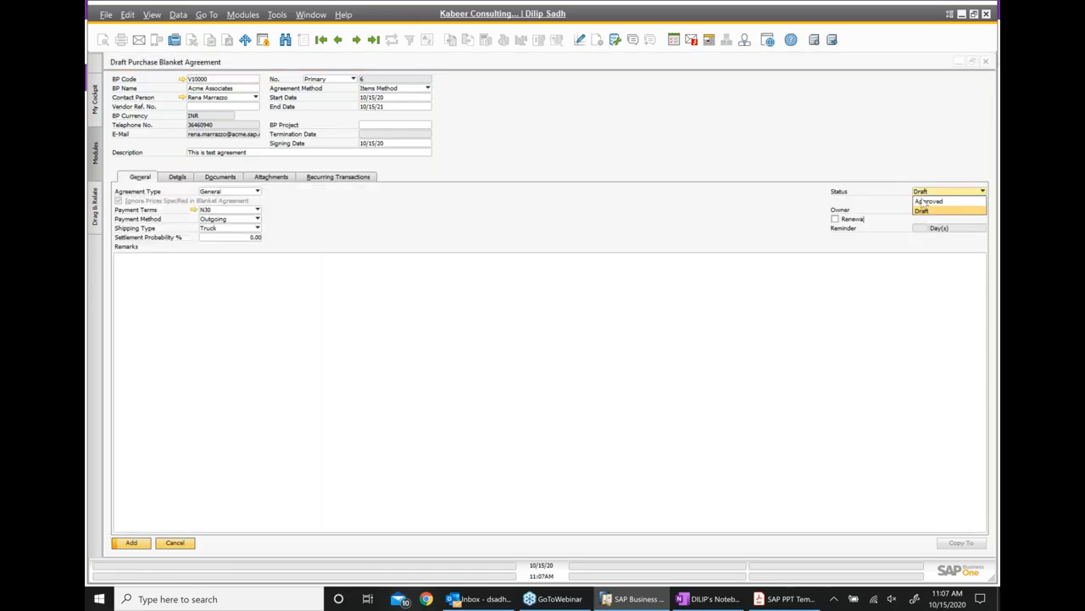
left_click(928, 201)
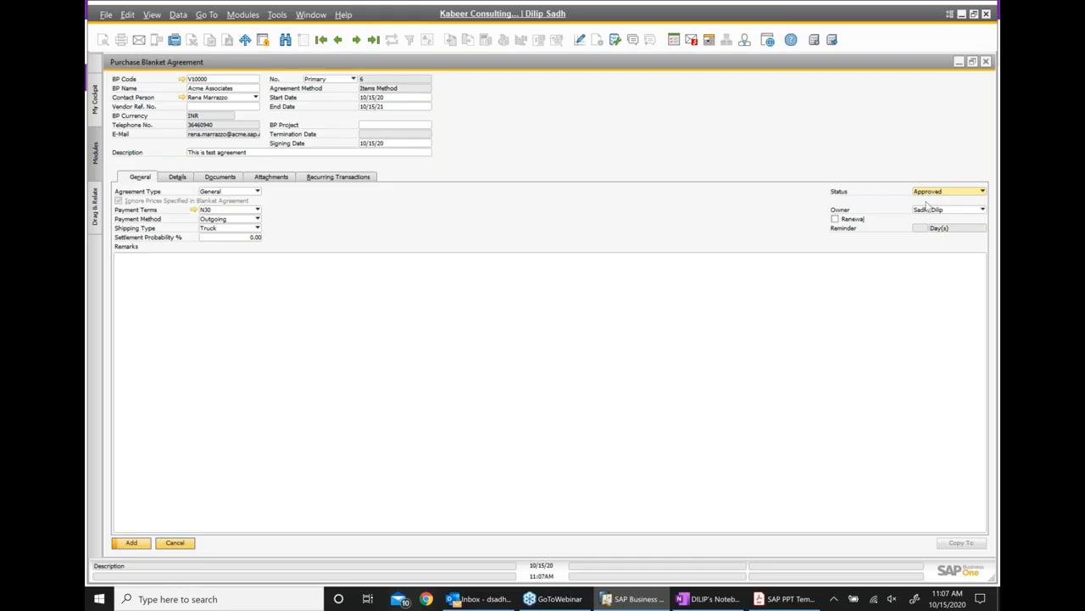
left_click(132, 543)
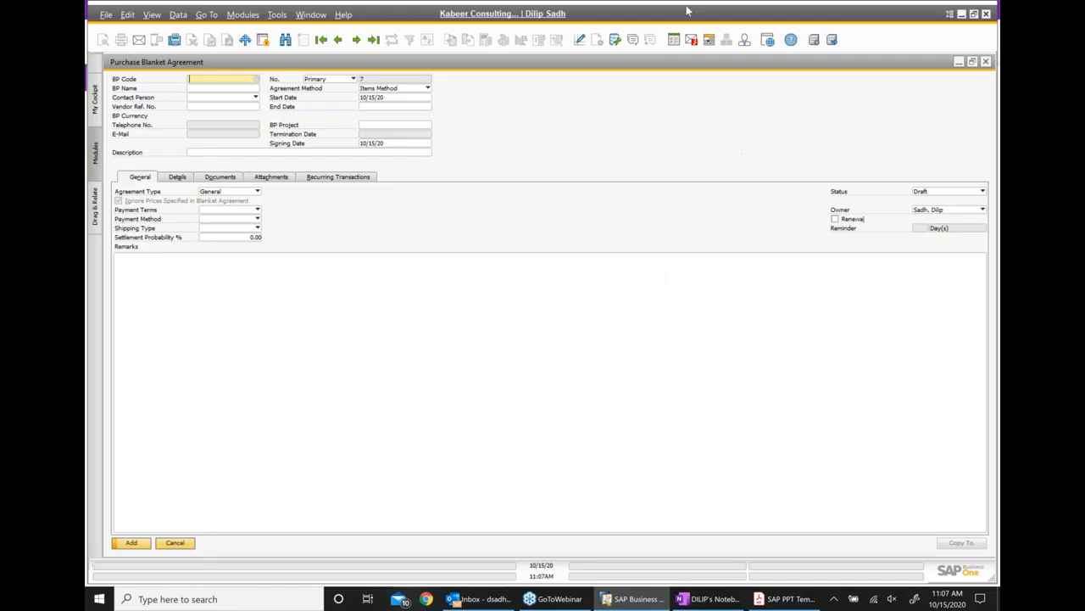
Step: Reopen the saved blanket agreement, copy it to a purchase order, and maximize the order window
left_click(337, 40)
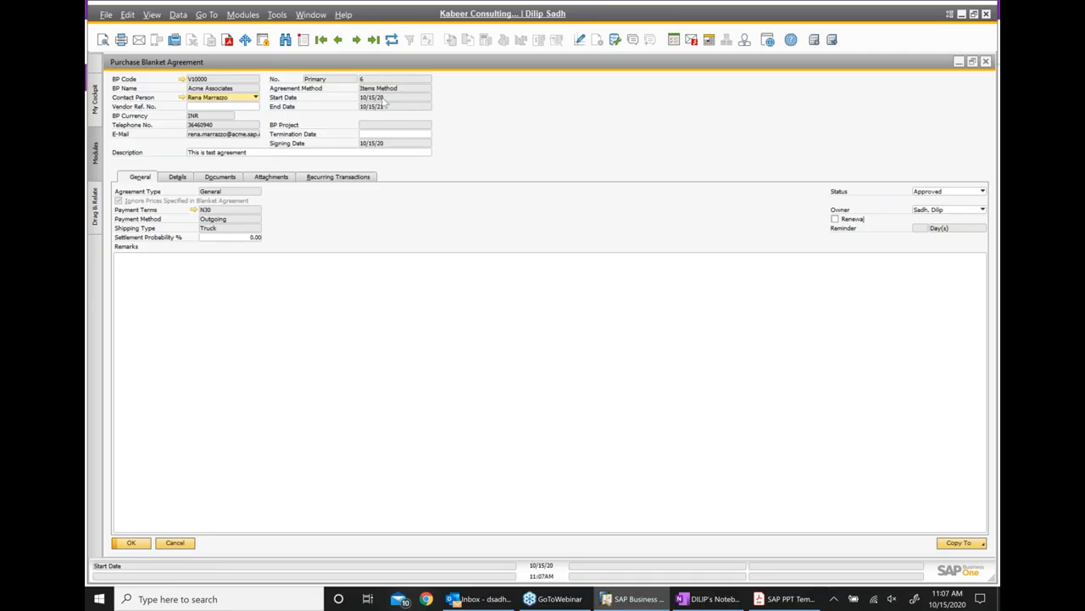
left_click(958, 542)
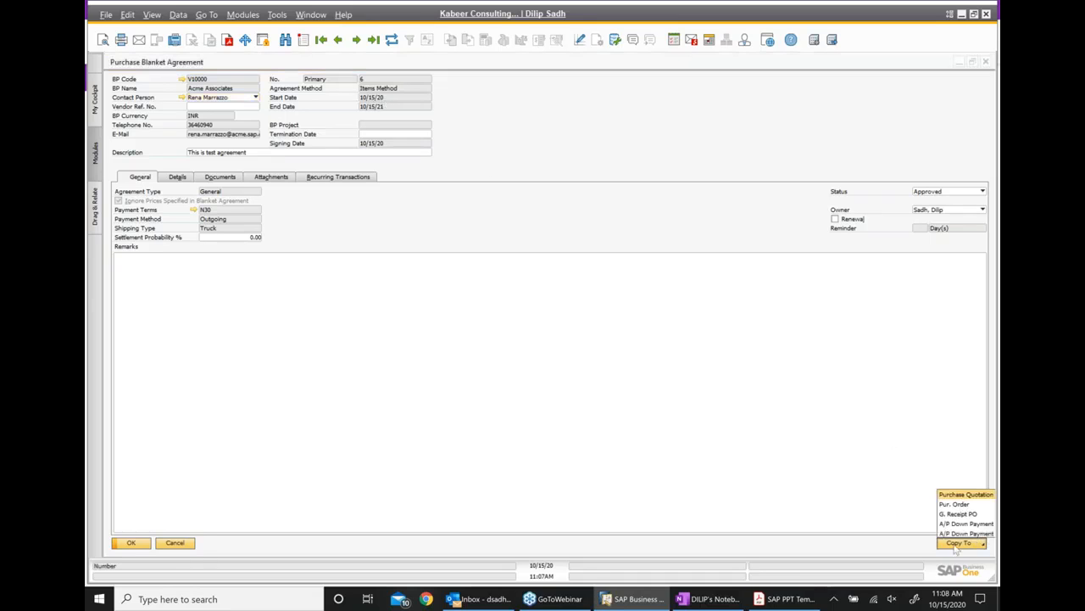
left_click(953, 504)
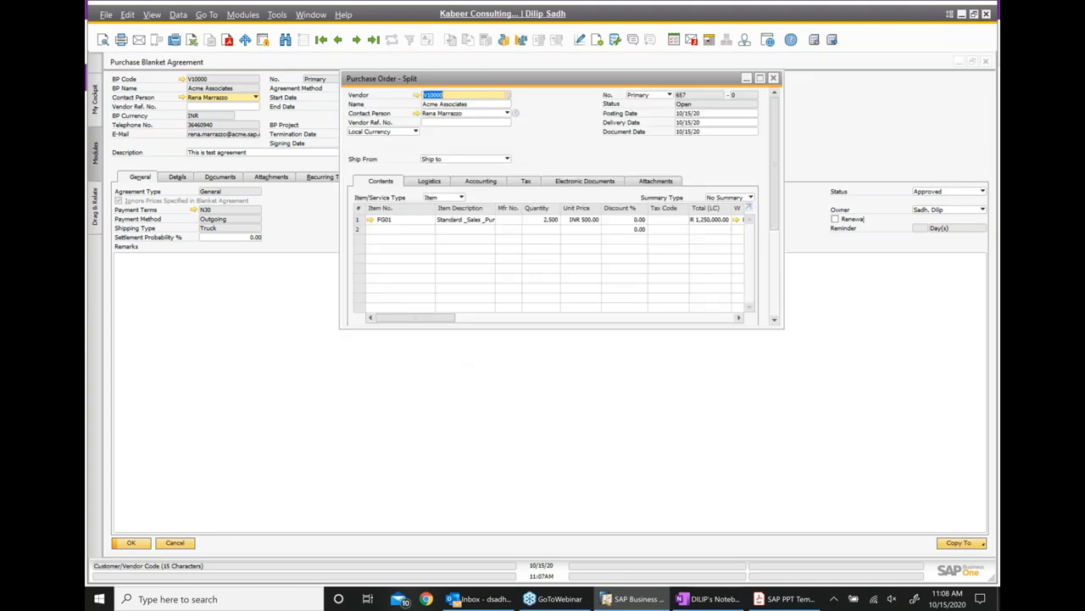
left_click(760, 78)
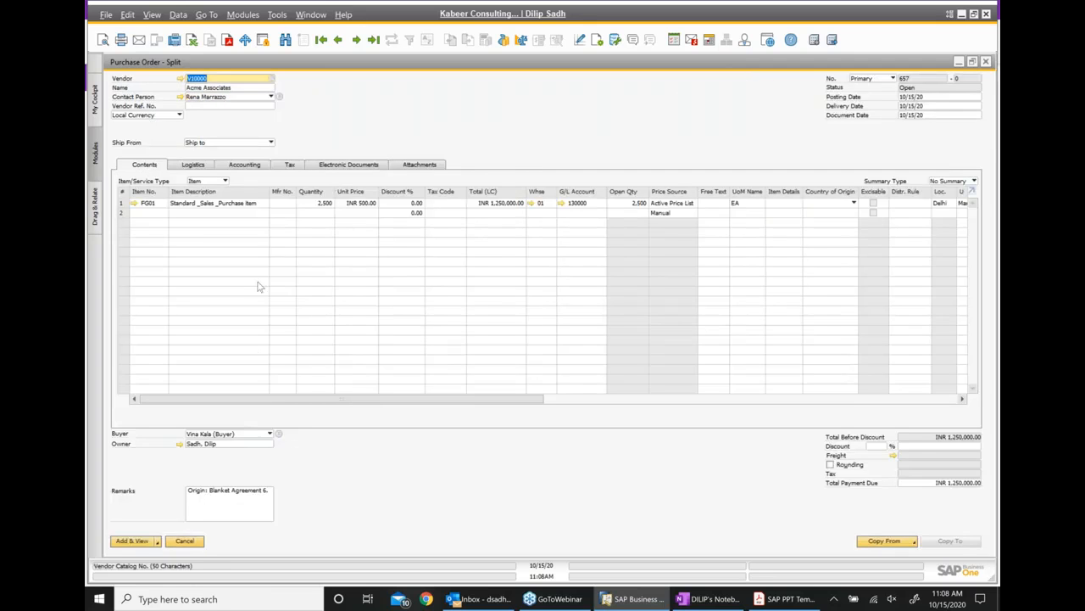
Step: Set FG01's quantity in the purchase order to 100 and add the order
left_click(324, 204)
type("1")
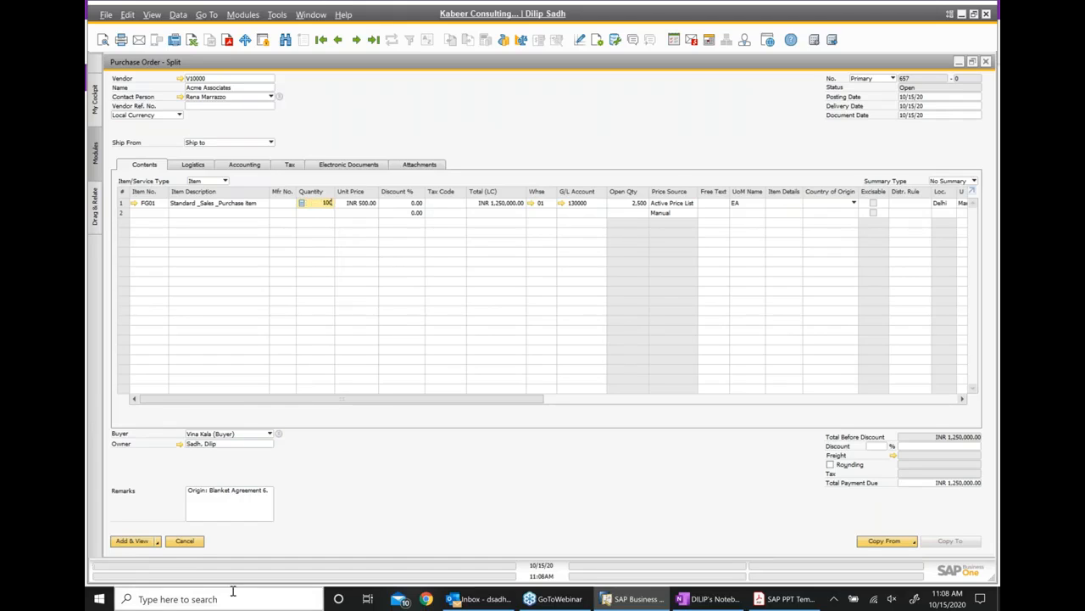
left_click(250, 492)
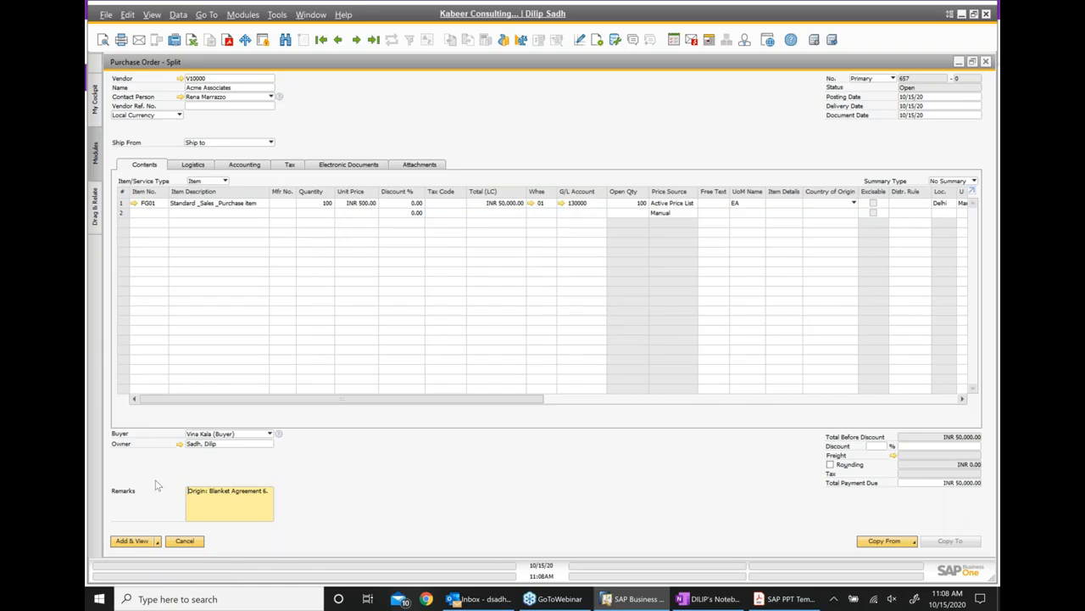
left_click(138, 541)
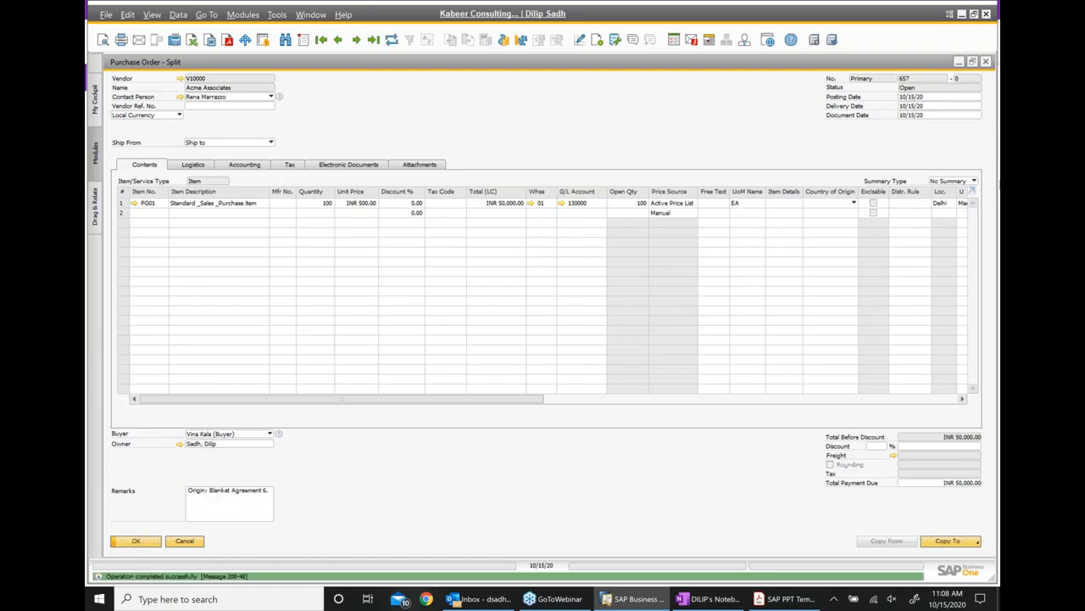
Step: Switch to OneNote and add the bullet "Creation of Purchase agreement" below the price list notes
left_click(696, 603)
left_click(916, 415)
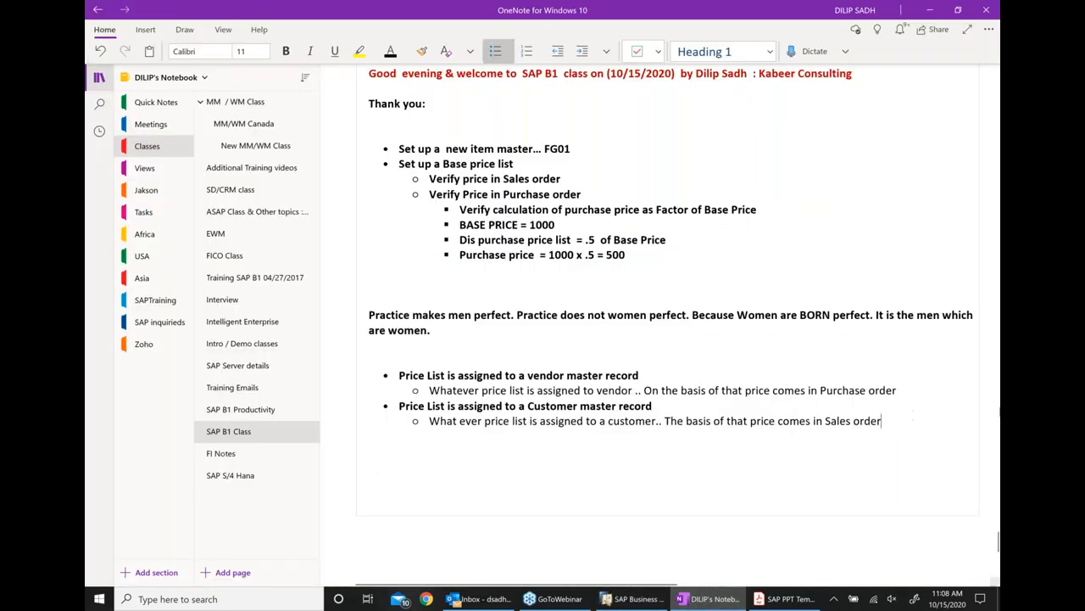
key("Return")
key("Return")
key("Return")
key("Return")
key("Return")
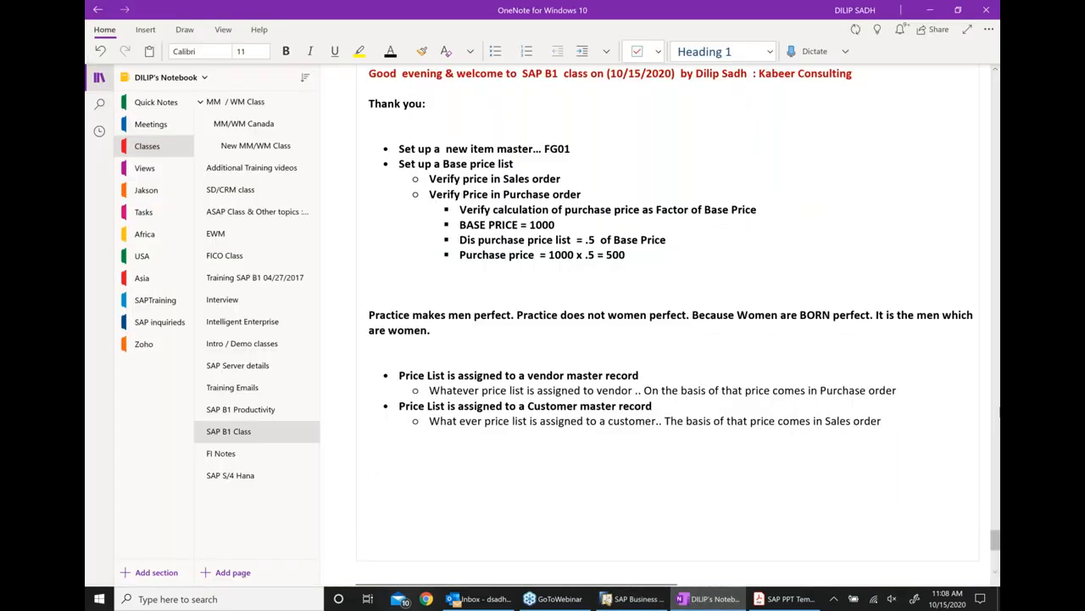
type("* Crea")
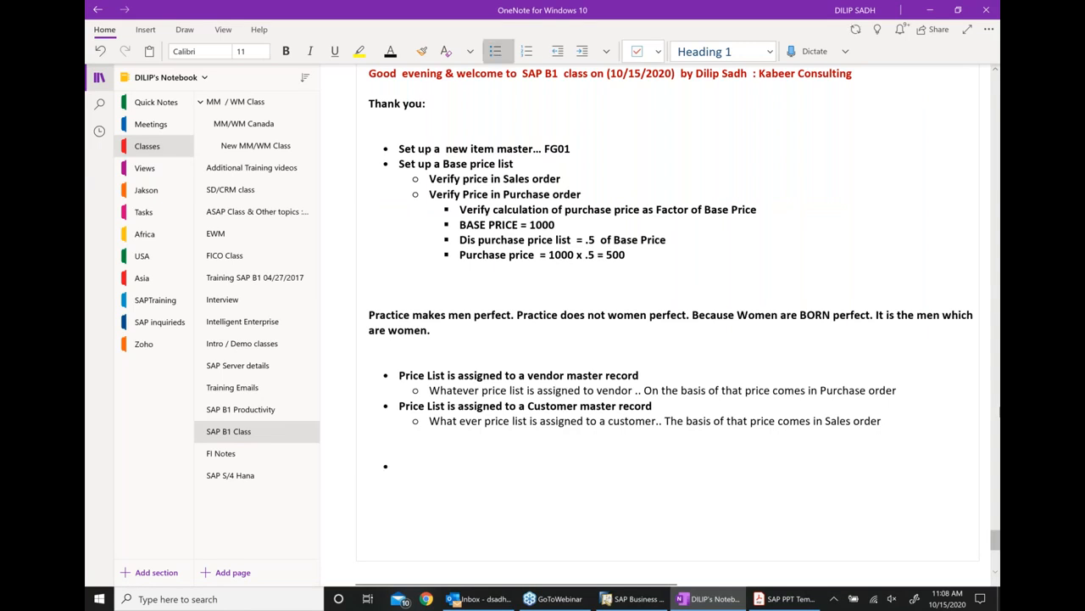
type("ti")
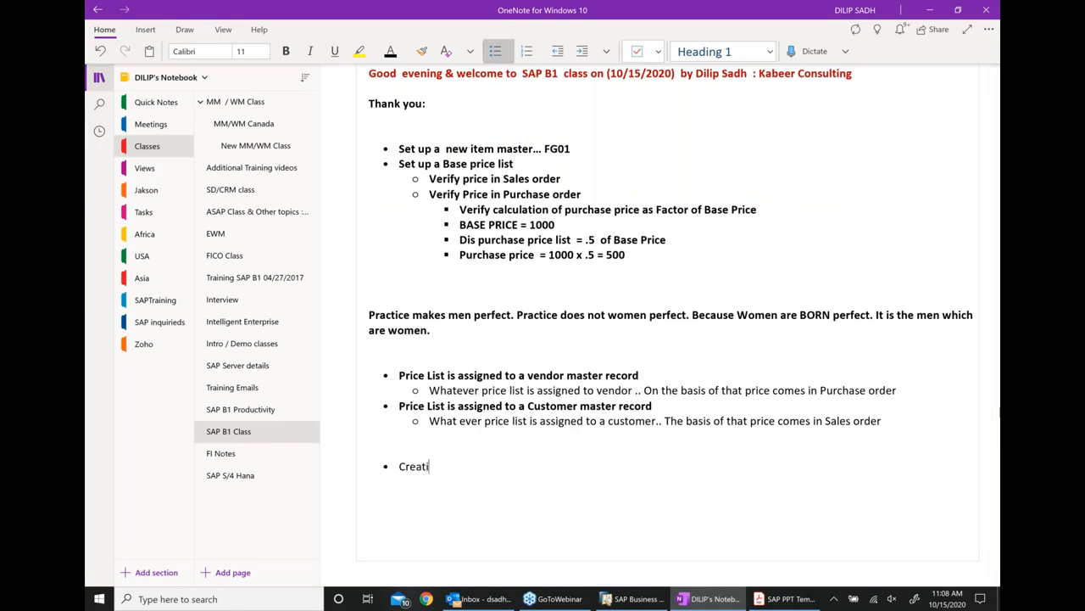
type("on of Purchase agreement")
Step: Add the indented sub-bullet "Create Purchase order wrt to Purchase agreement" under the new bullet
key("Return")
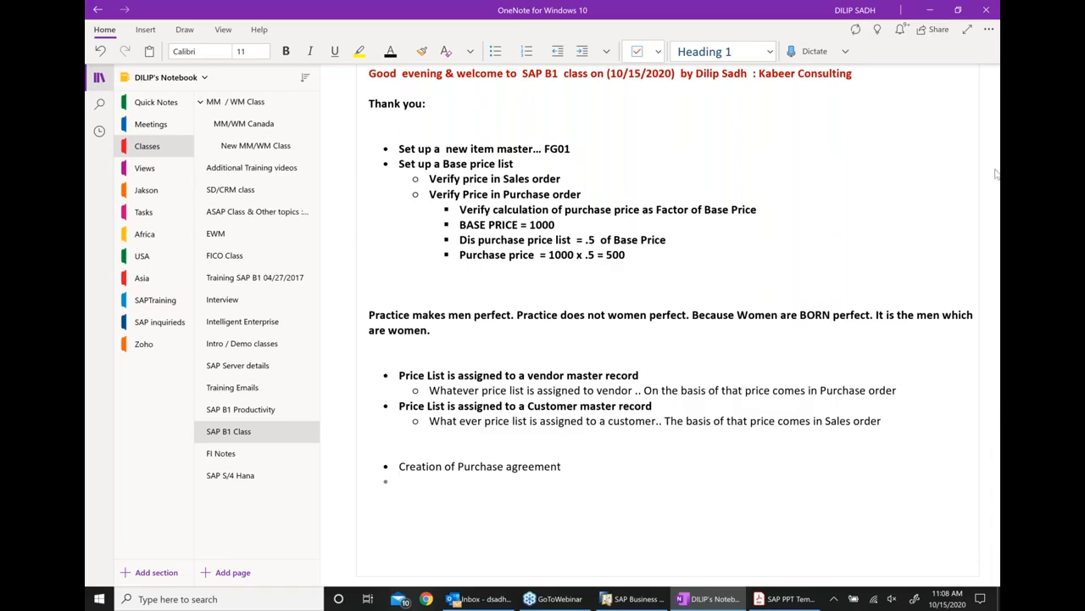
left_click(585, 56)
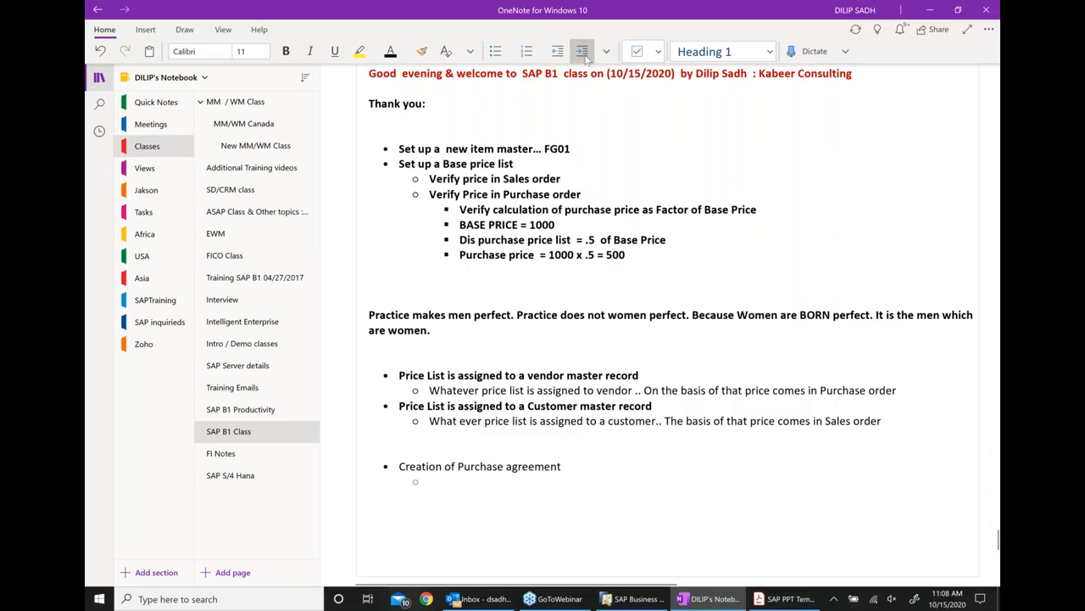
type("Create P")
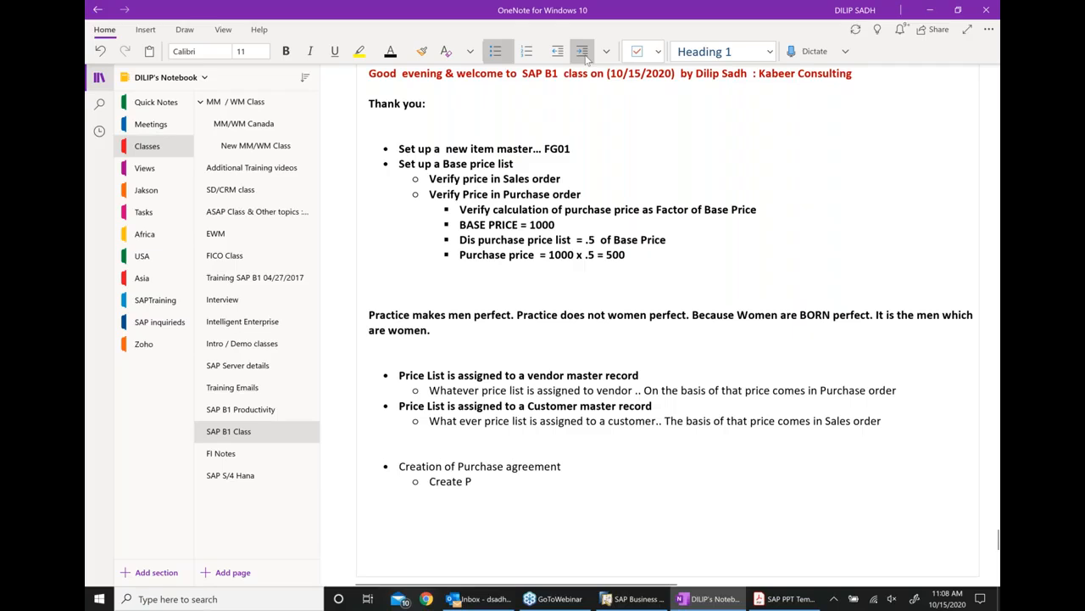
type("urchase order wrt to Purchase agreement")
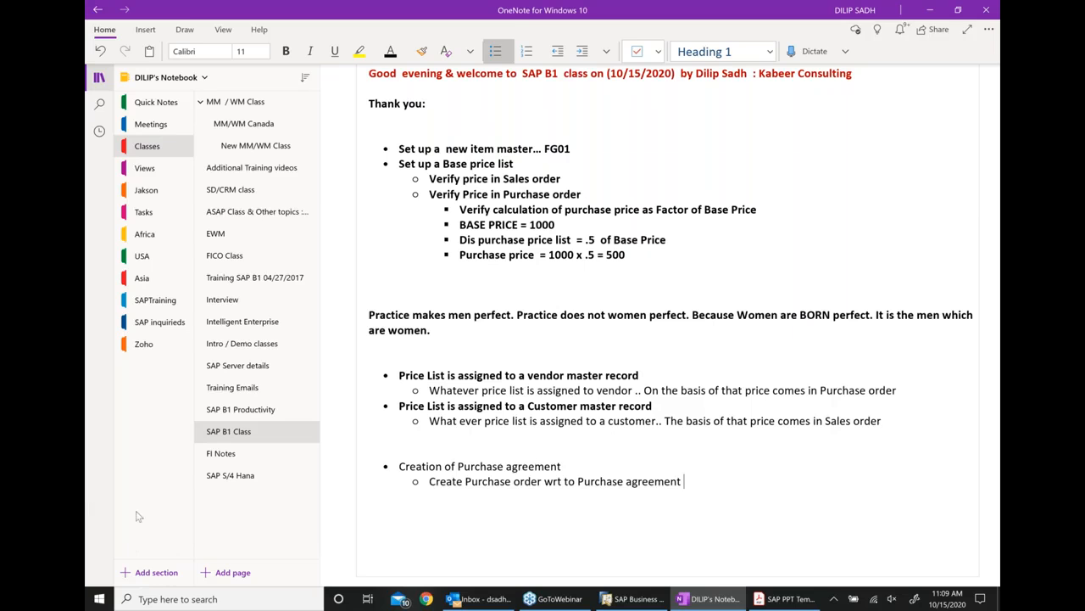
Step: Make the "Creation of Purchase agreement" bullet bold
scroll(571, 301, "down", 3)
left_click_drag(565, 283, 400, 289)
left_click(441, 271)
left_click(465, 314)
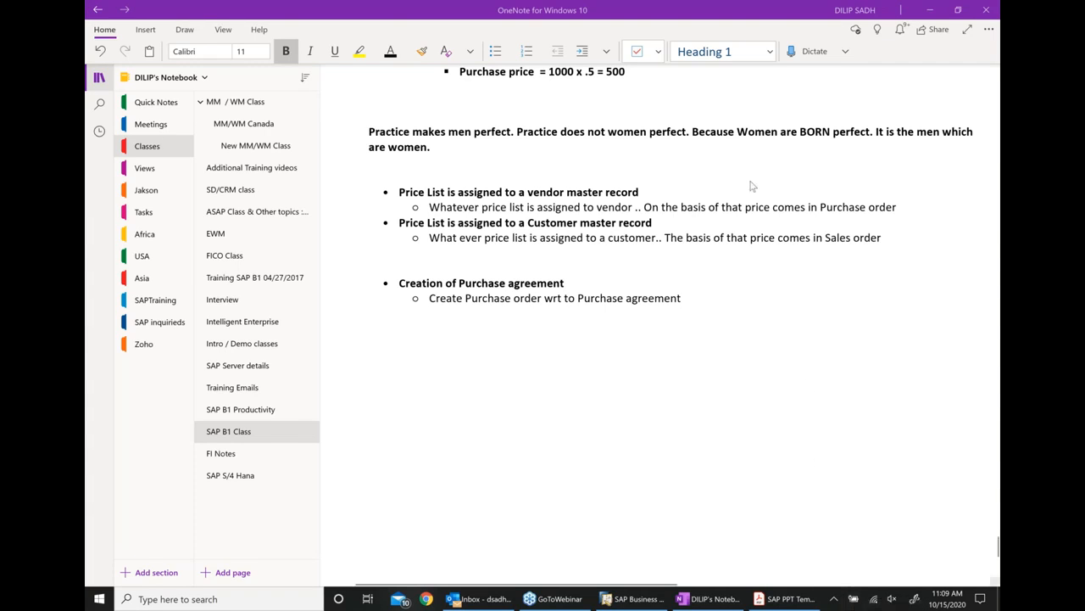
Step: Switch back to SAP Business One, close the purchase order, and show the blanket agreement's item details
left_click(634, 599)
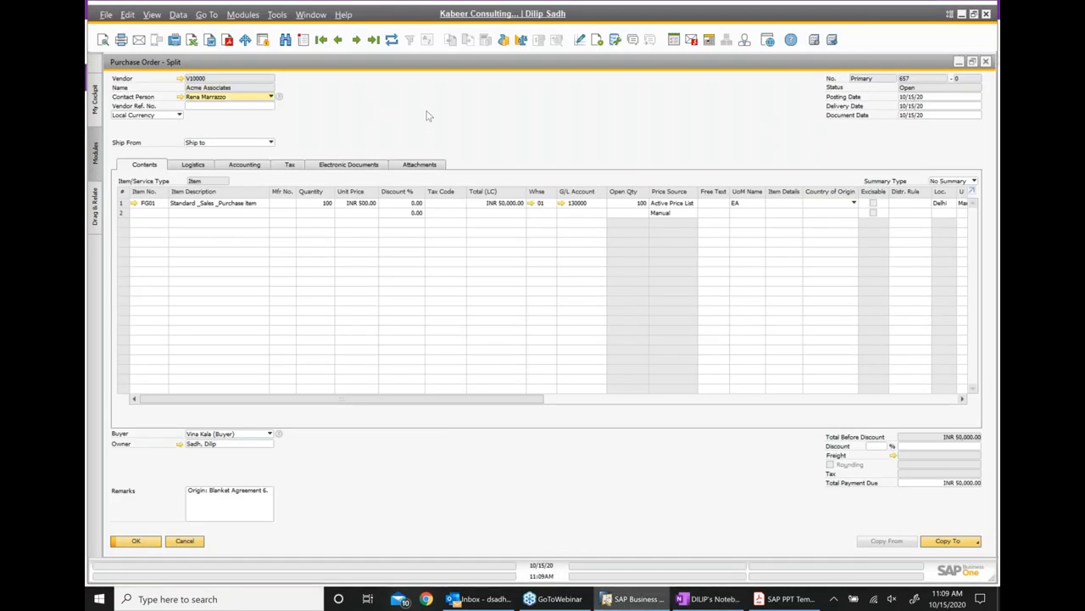
left_click(986, 61)
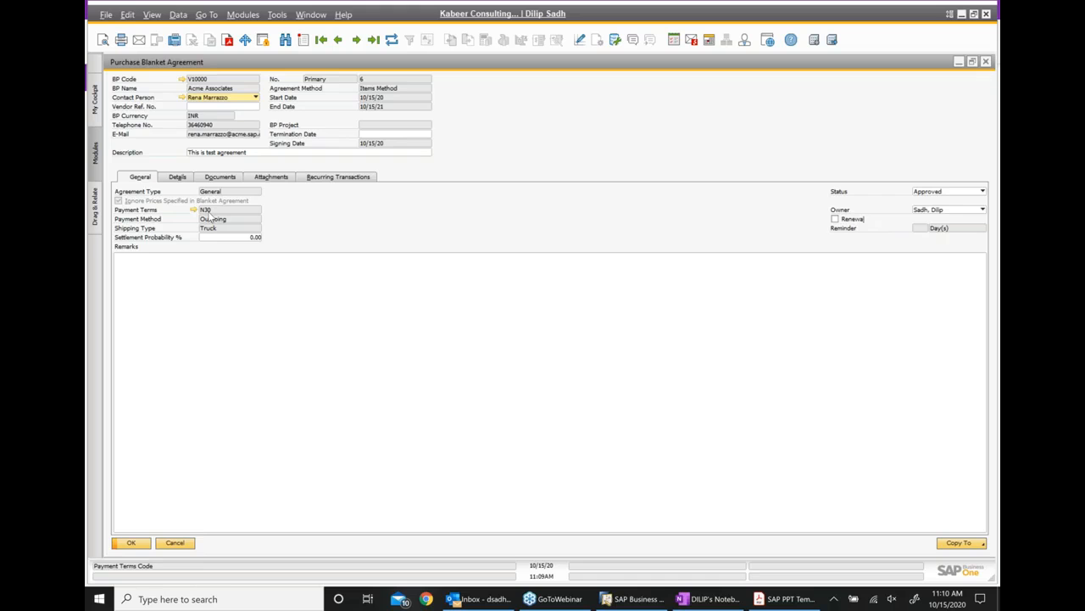
left_click(180, 178)
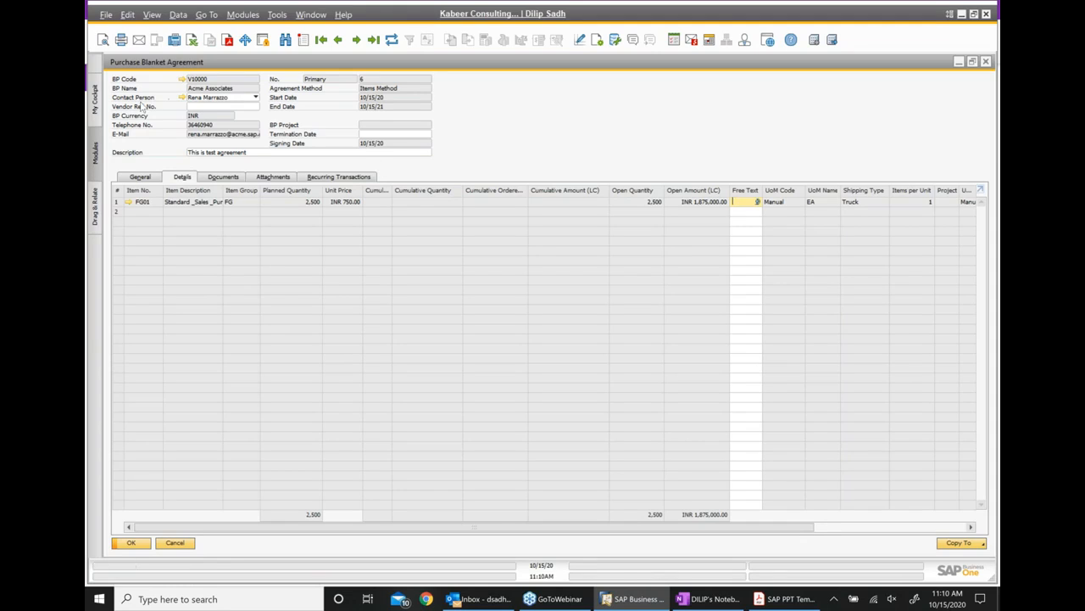
Step: Try to update the approved agreement with the other contact person and vendor reference abcd, and close it without saving the changes
left_click(255, 99)
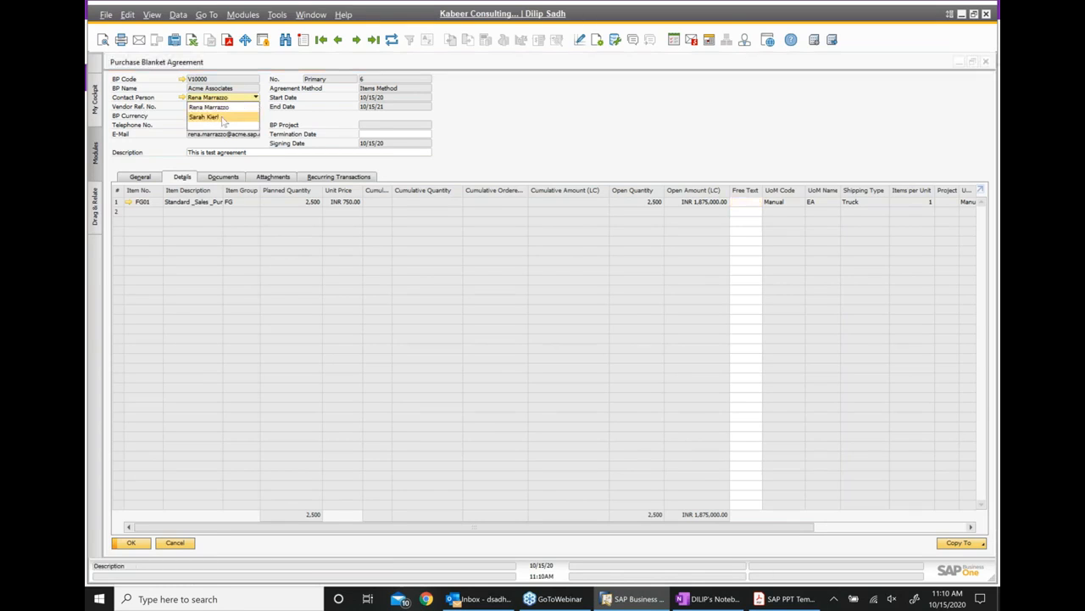
left_click(208, 117)
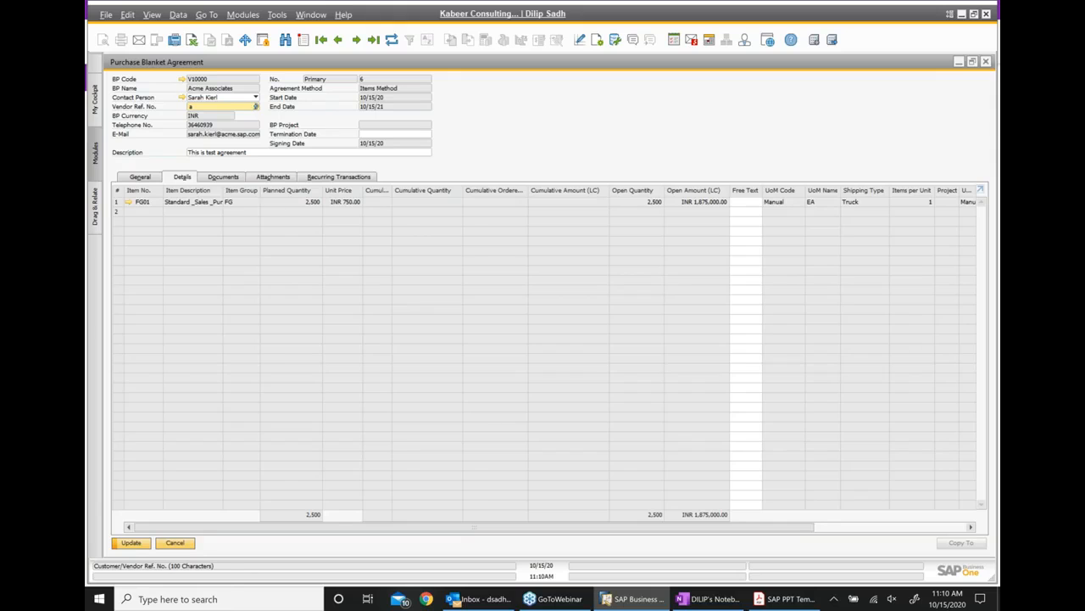
type("abcd")
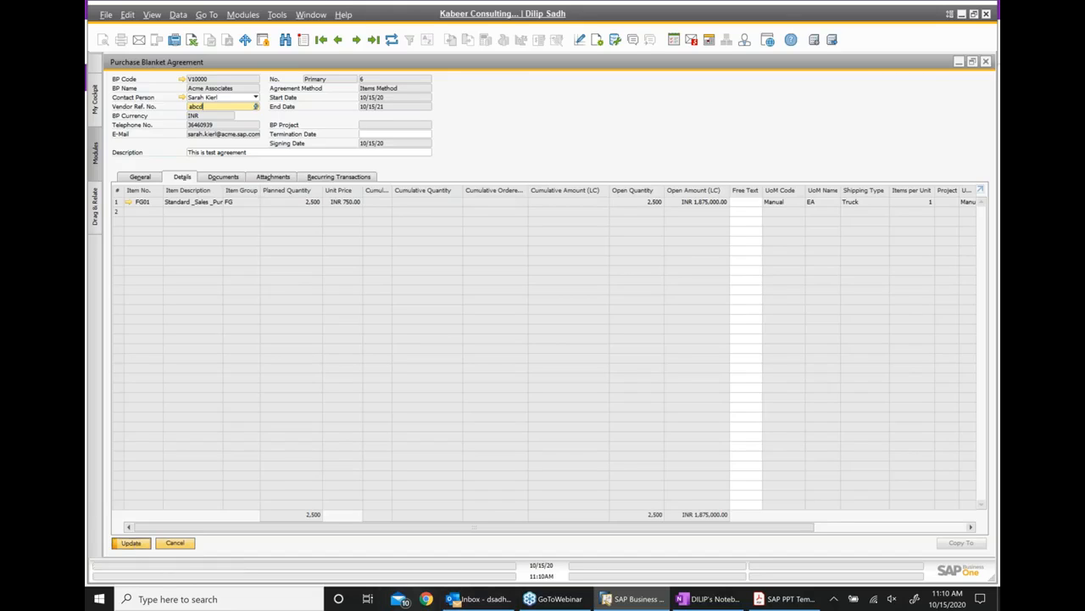
left_click(130, 542)
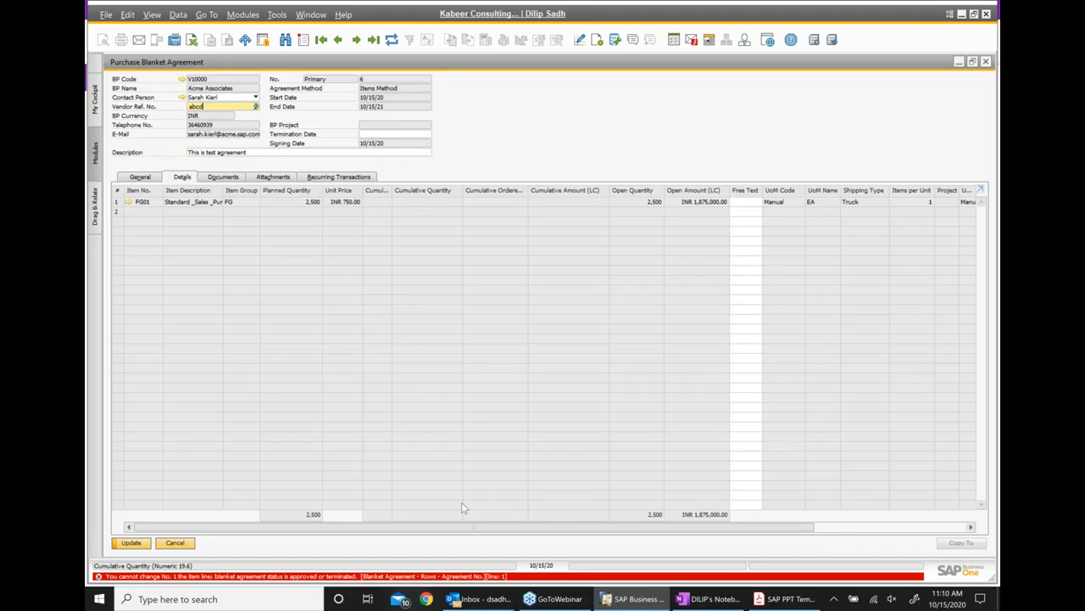
left_click(985, 62)
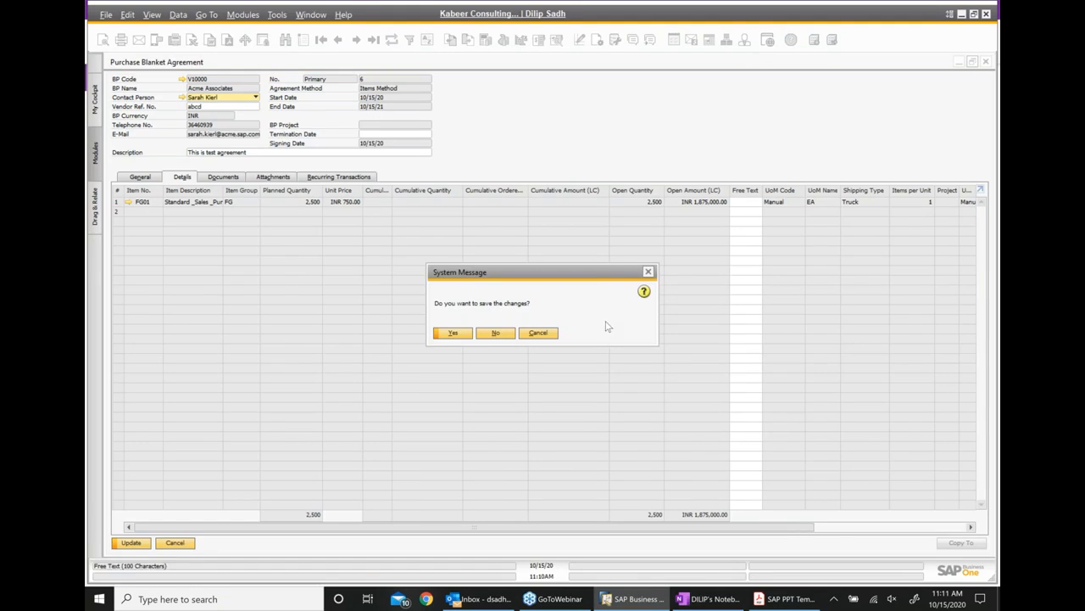
left_click(499, 334)
Step: Reopen the last purchase blanket agreement, set its vendor reference number to abcd, and update it
left_click(184, 126)
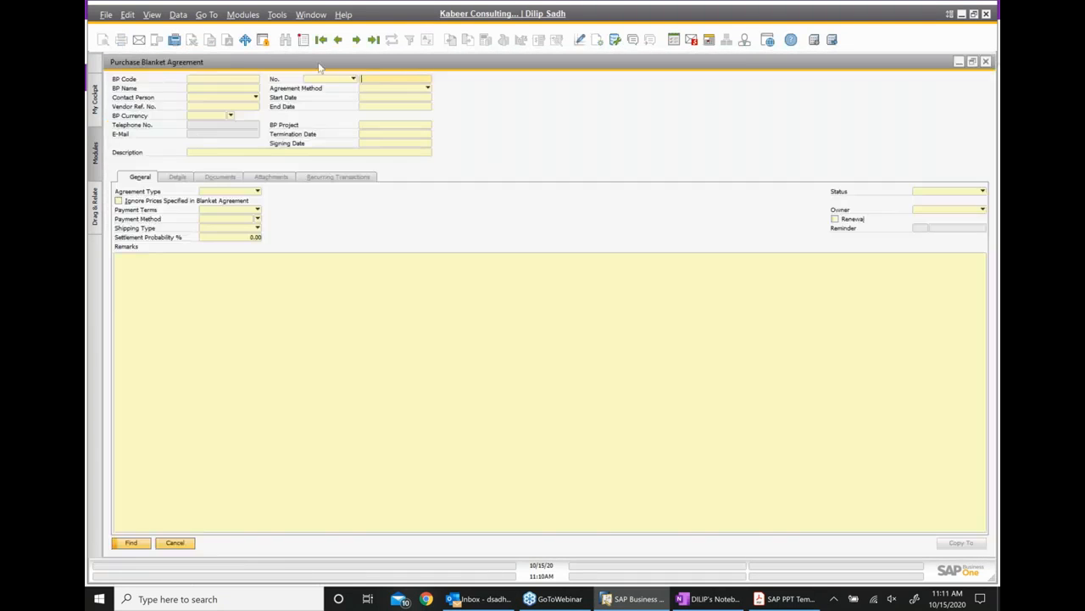
left_click(337, 42)
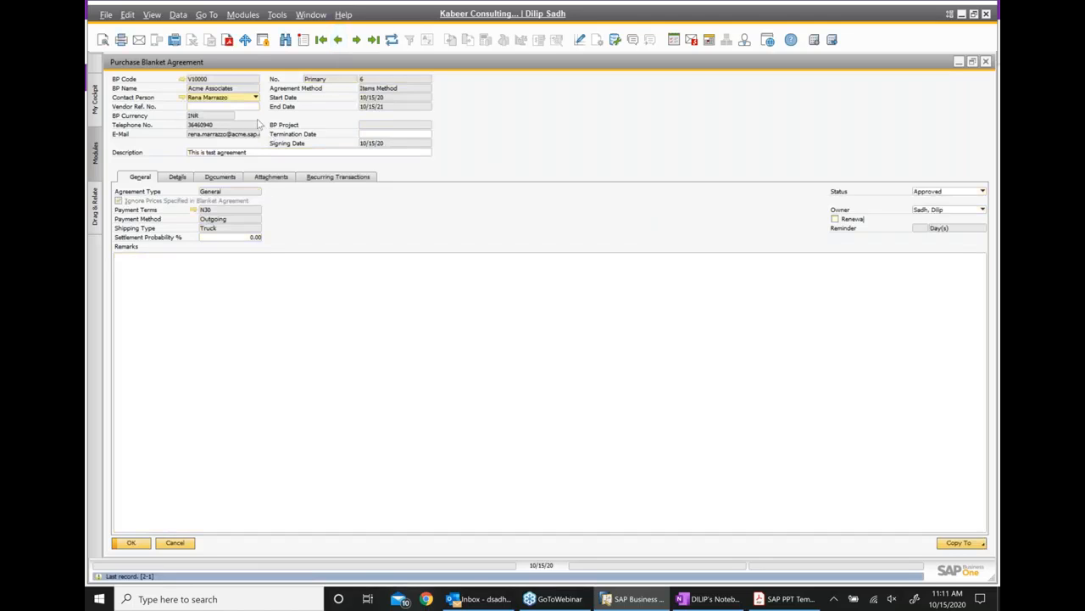
left_click(255, 106)
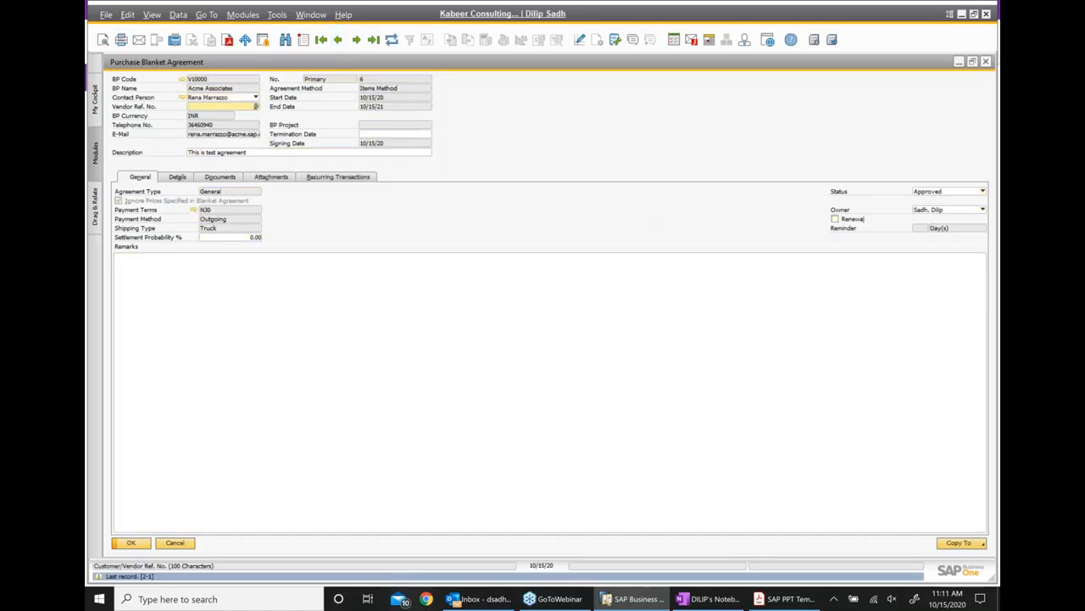
type("abcd")
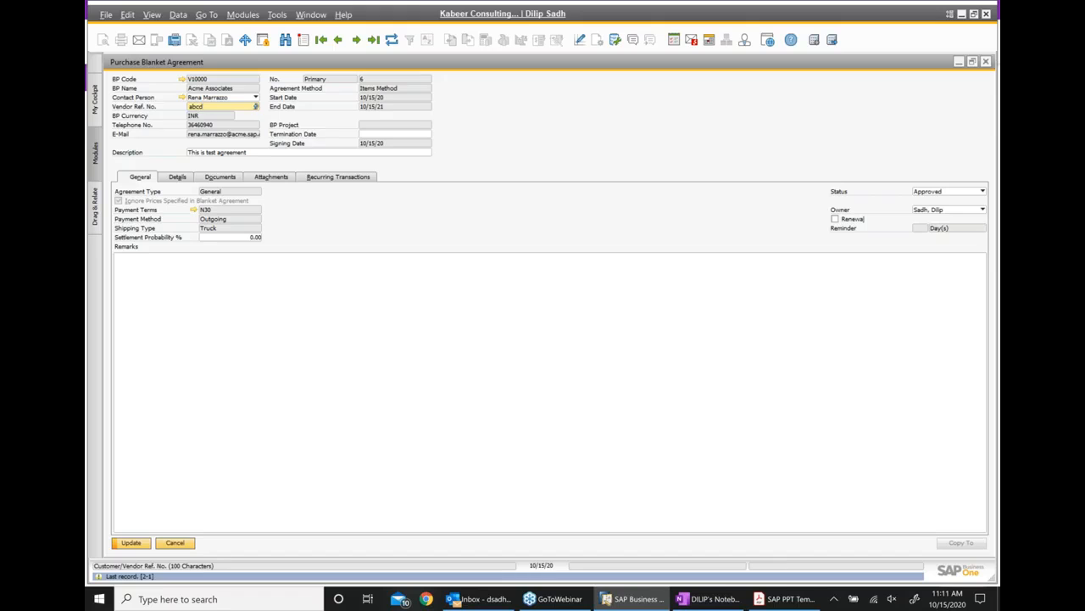
left_click(132, 543)
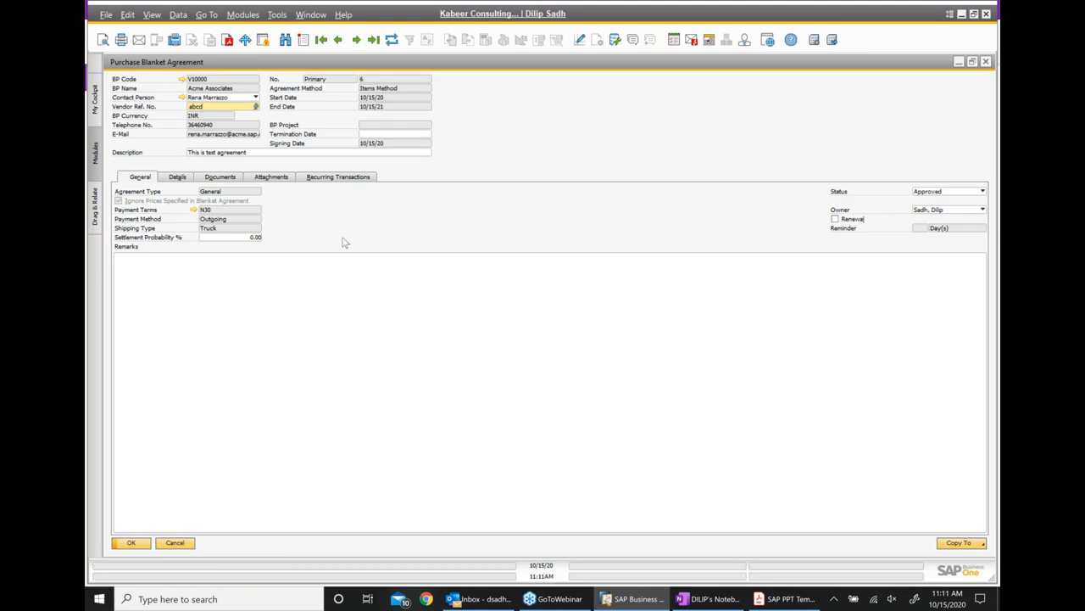
Step: Change the blanket agreement's description to "This is our long term agreement" and update the agreement
left_click(266, 152)
key("BackSpace")
type(".")
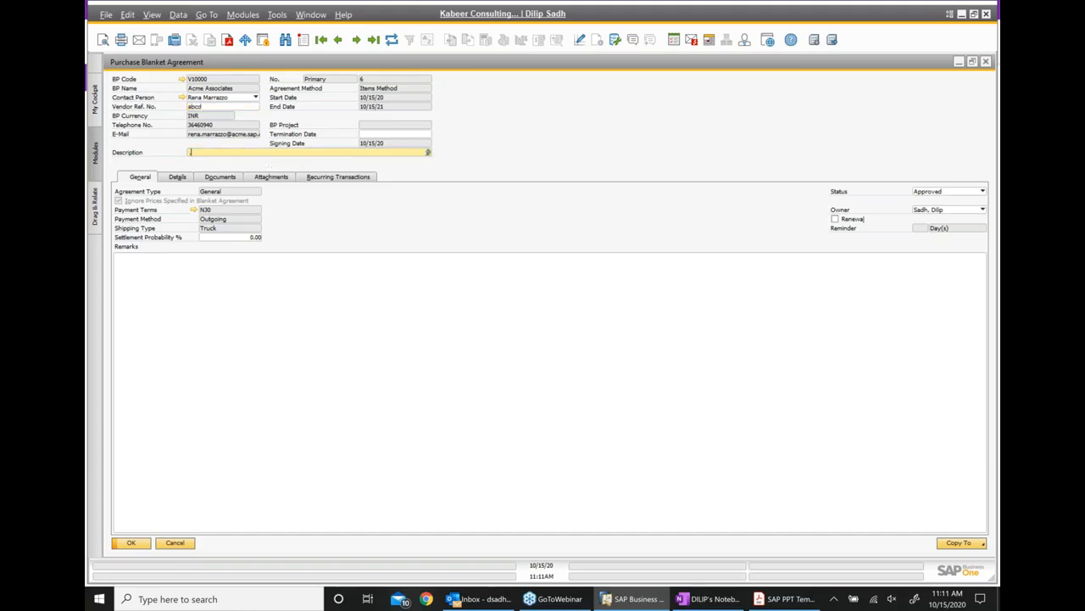
type(".")
key("BackSpace")
key("BackSpace")
type("This is ou")
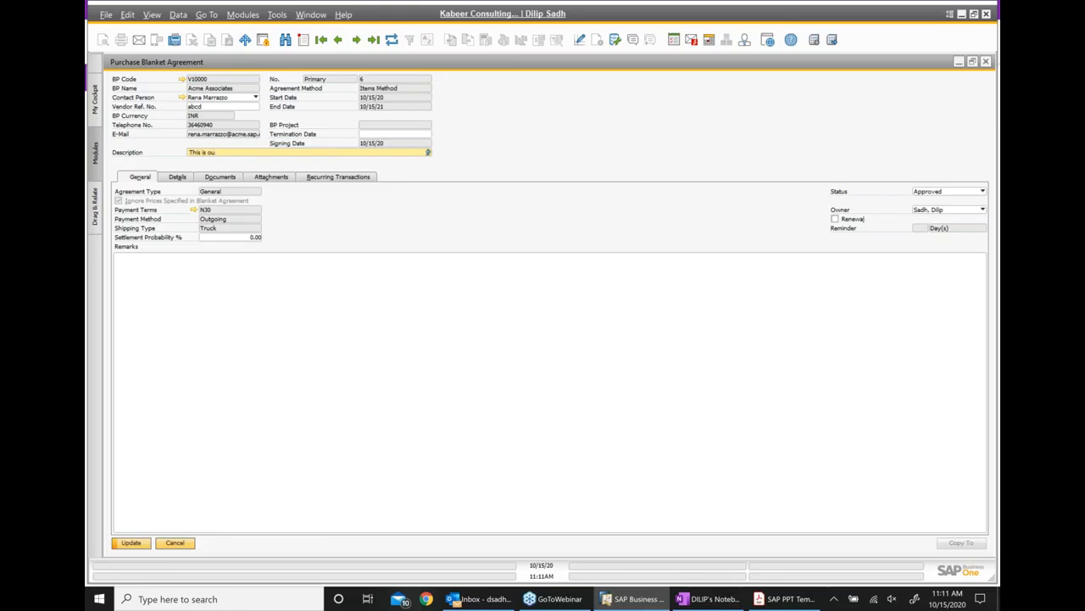
type("r long term agreement")
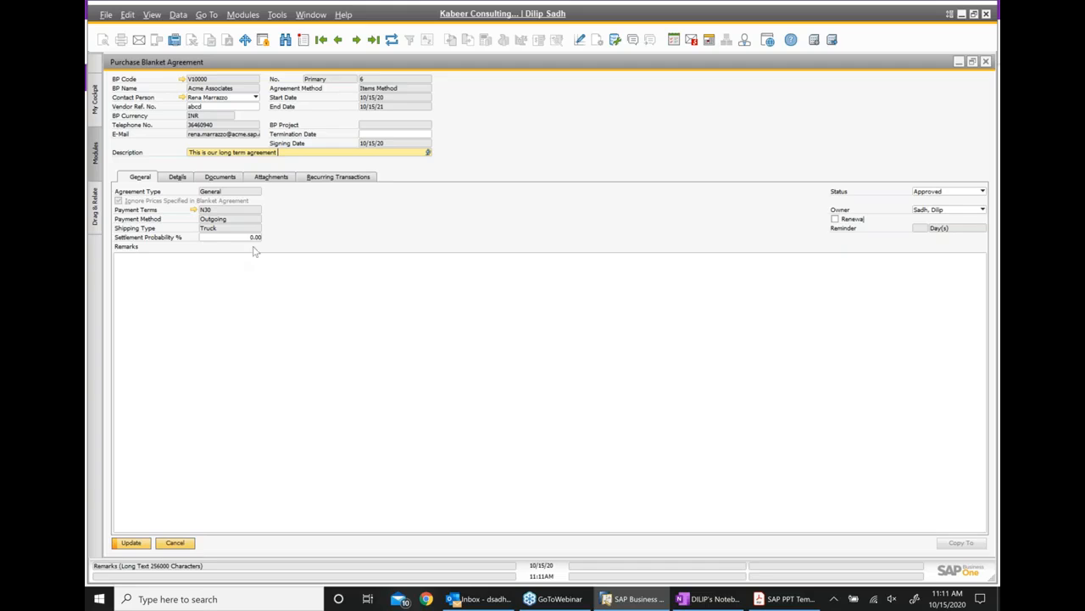
left_click(136, 545)
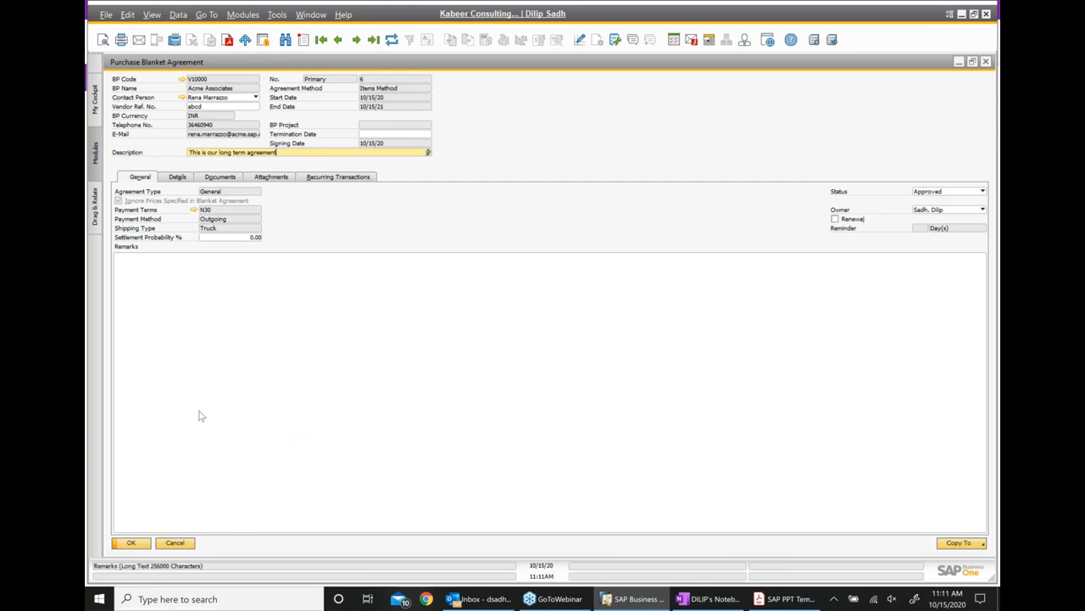
Step: Examine the approved agreement's termination date field, item details, and available document actions
left_click(428, 136)
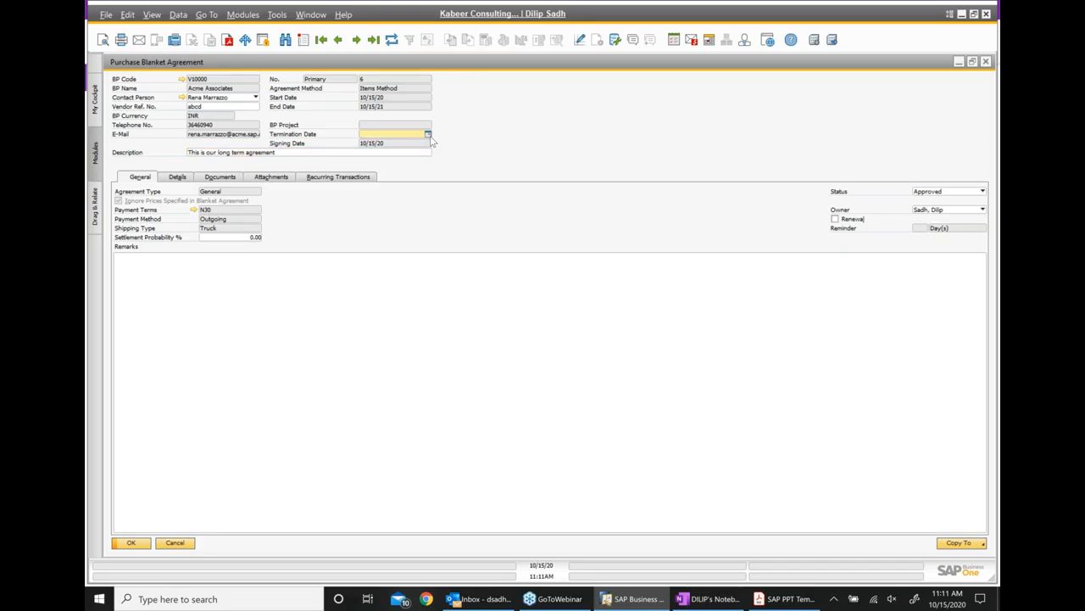
left_click(175, 179)
right_click(591, 149)
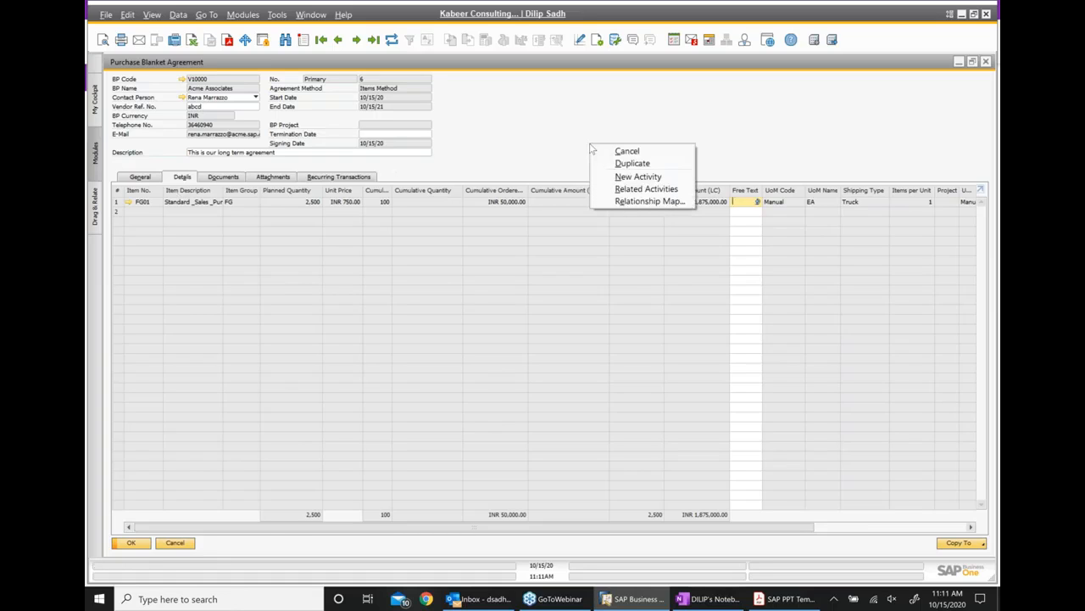
left_click(119, 215)
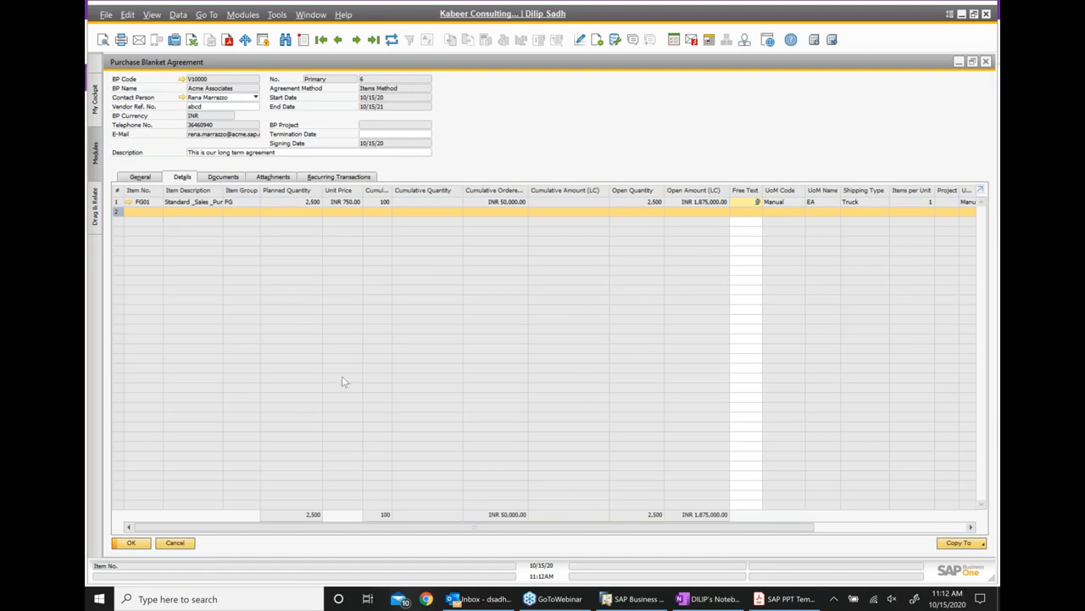
Step: Review the Create a Pricelist slides in the SAP PPT Template PDF through Pricelist Concept, and return to SAP Business One
left_click(787, 599)
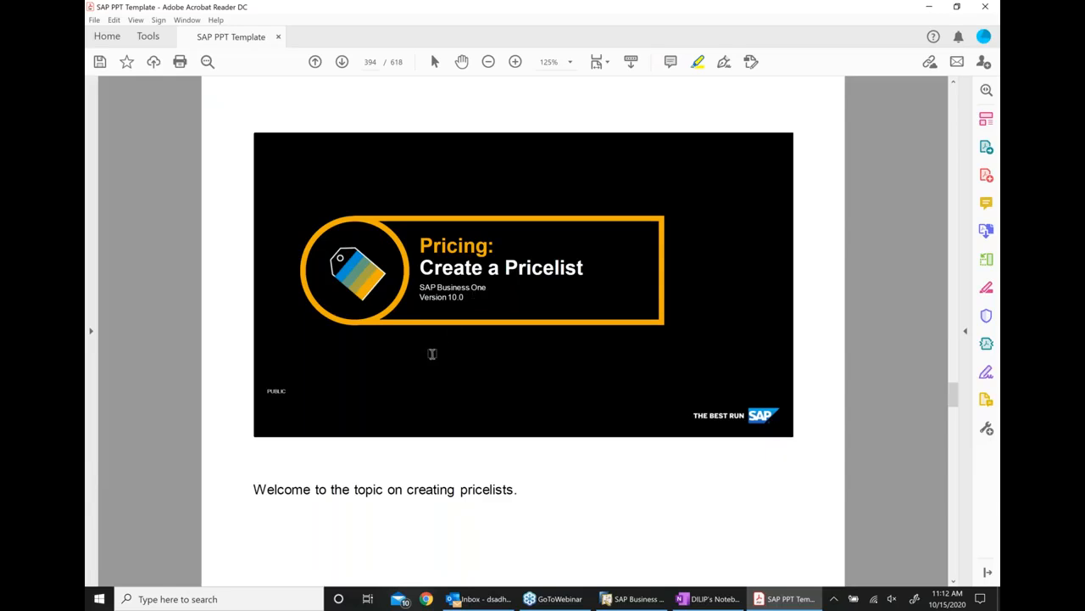
left_click(343, 63)
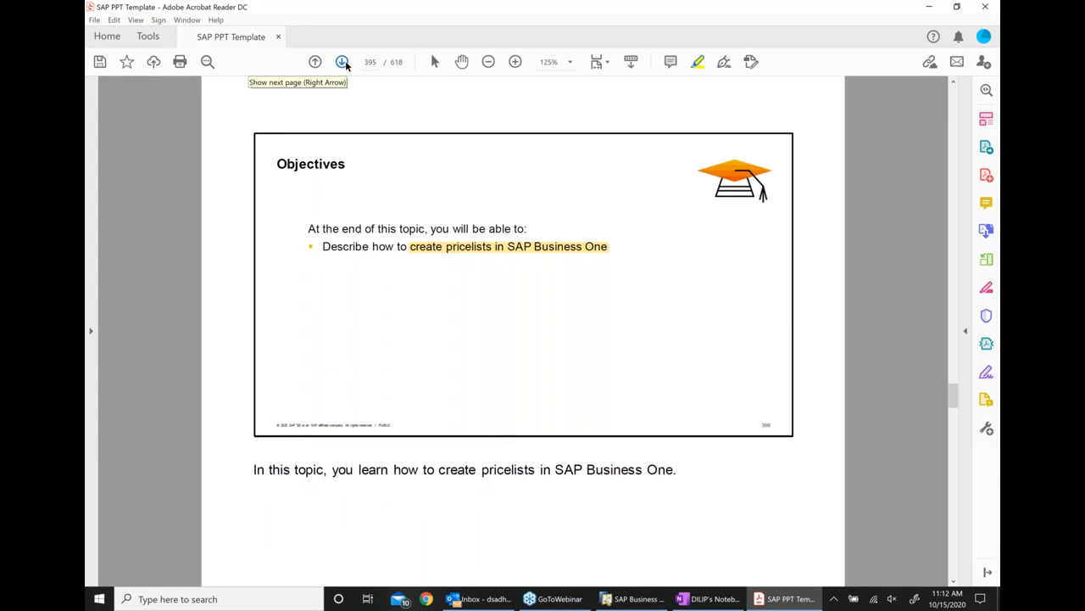
left_click(341, 64)
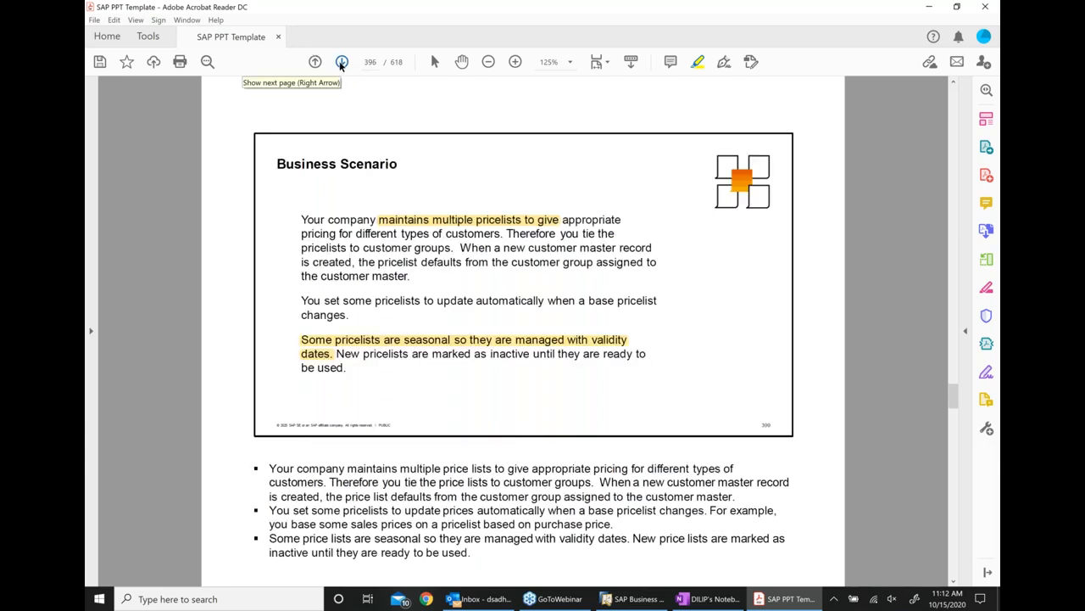
left_click(547, 222)
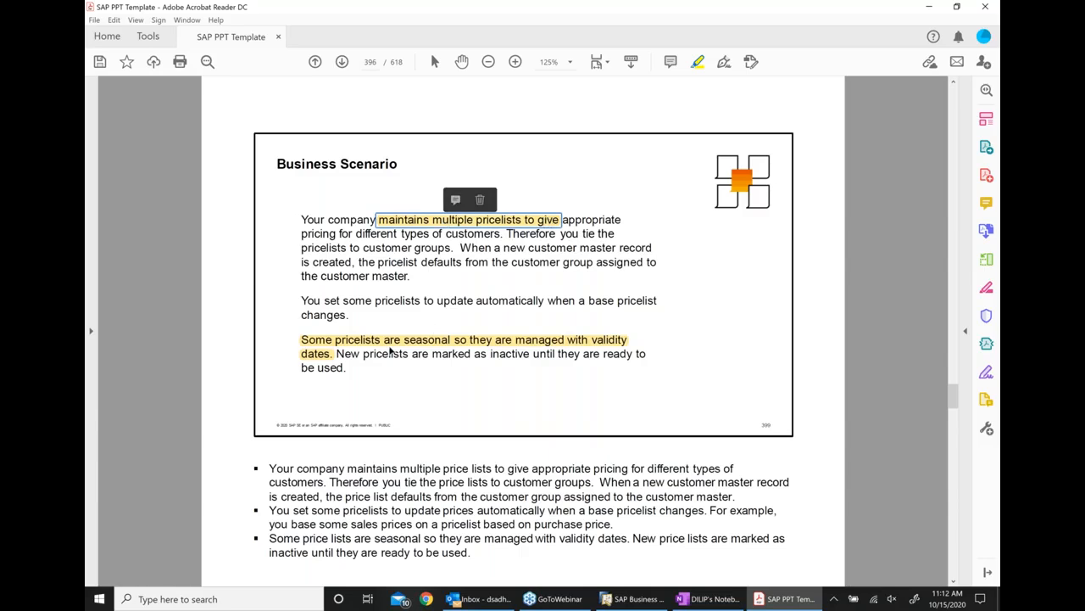
left_click(343, 63)
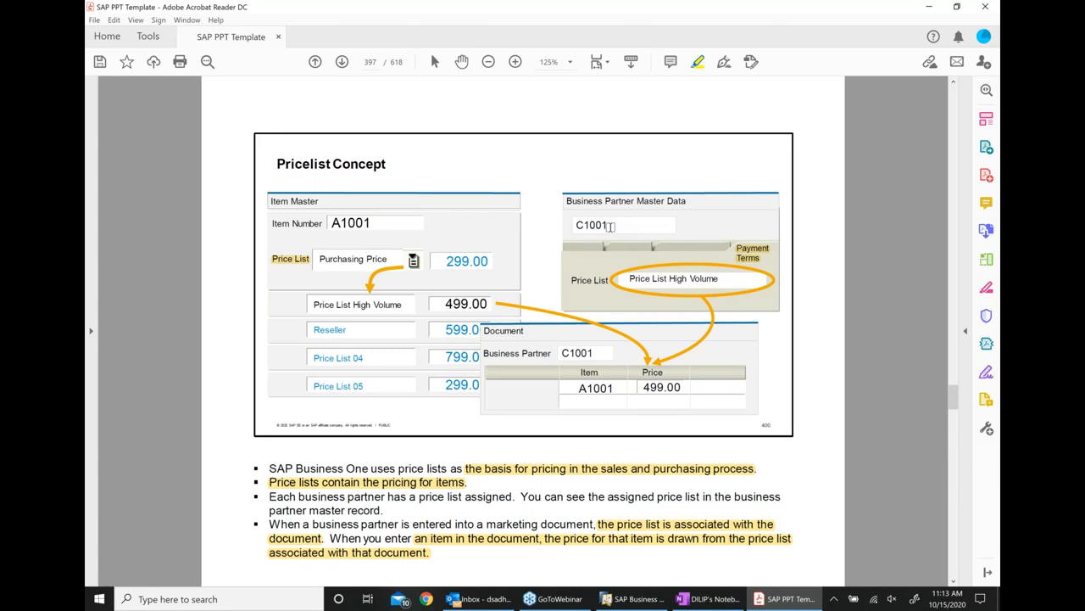
left_click(634, 599)
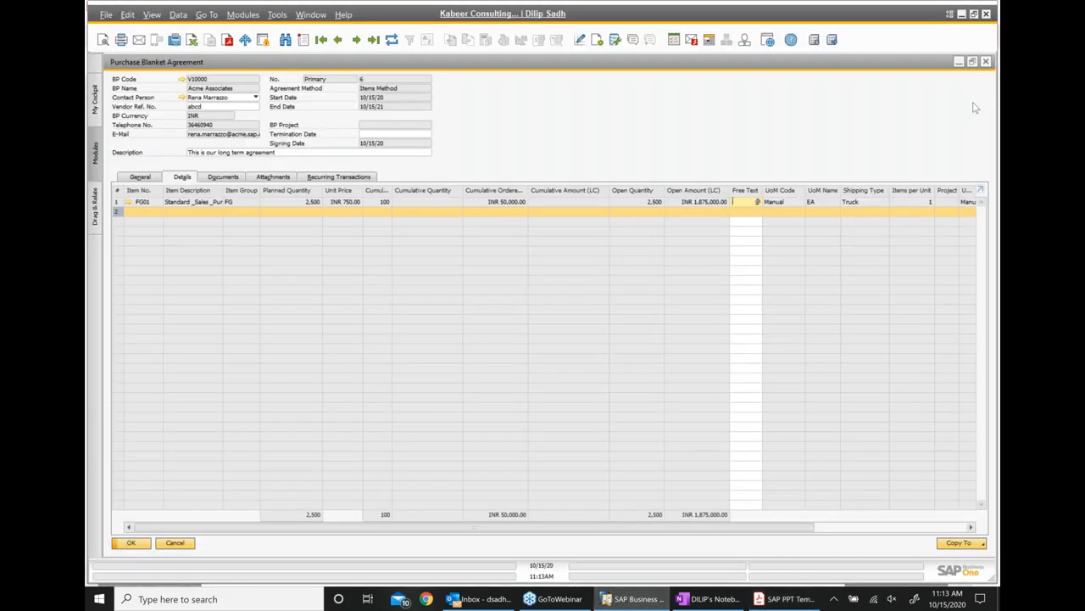
Step: Close the purchase blanket agreement, view the price list field in the inventory Item Master Data form, and close that form
left_click(986, 62)
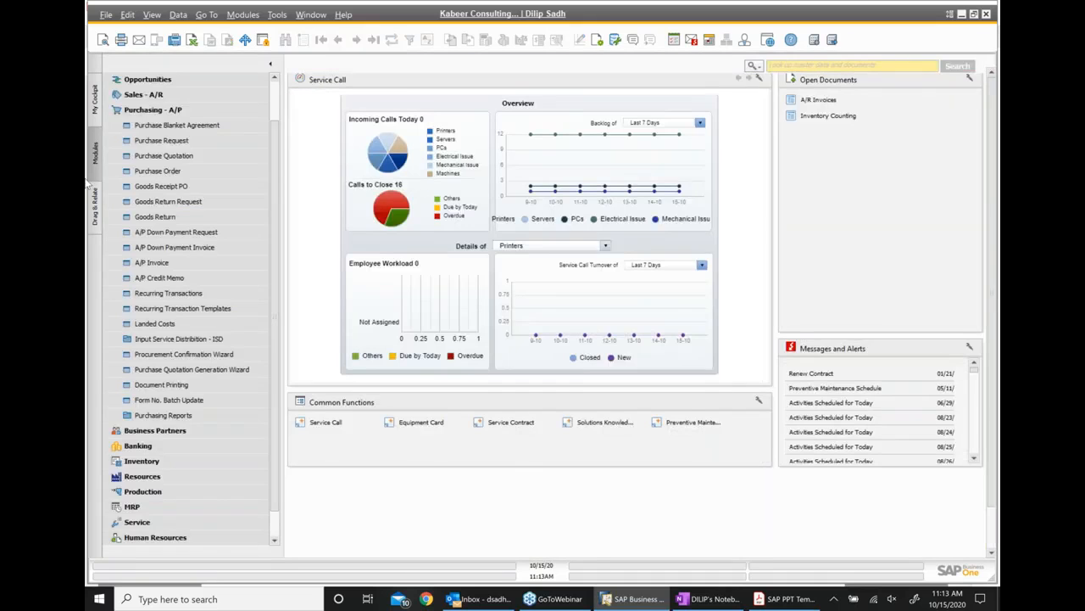
left_click(158, 114)
left_click(158, 113)
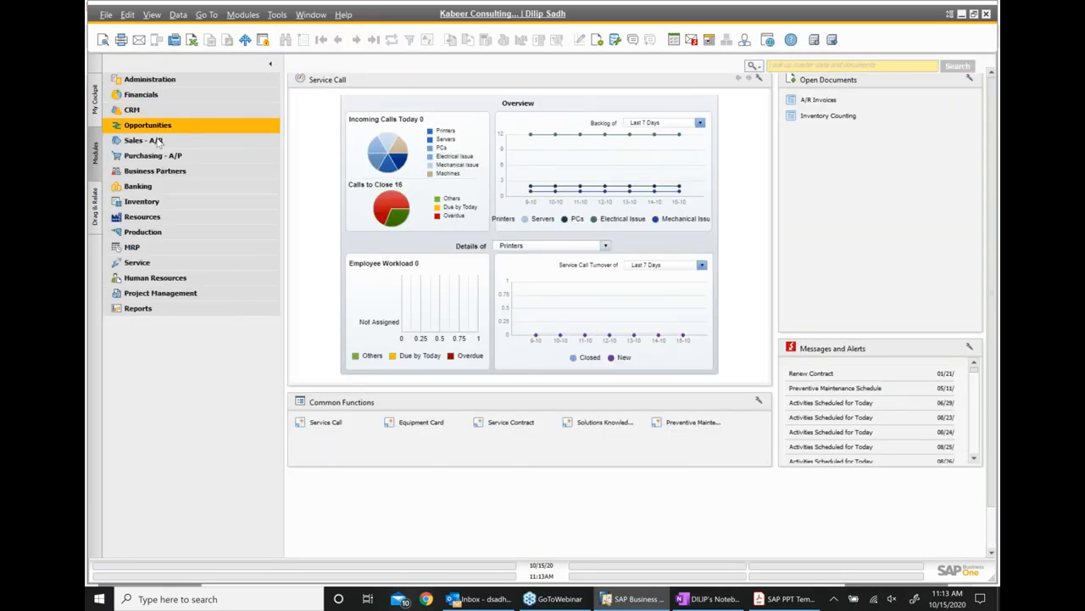
left_click(153, 203)
left_click(156, 217)
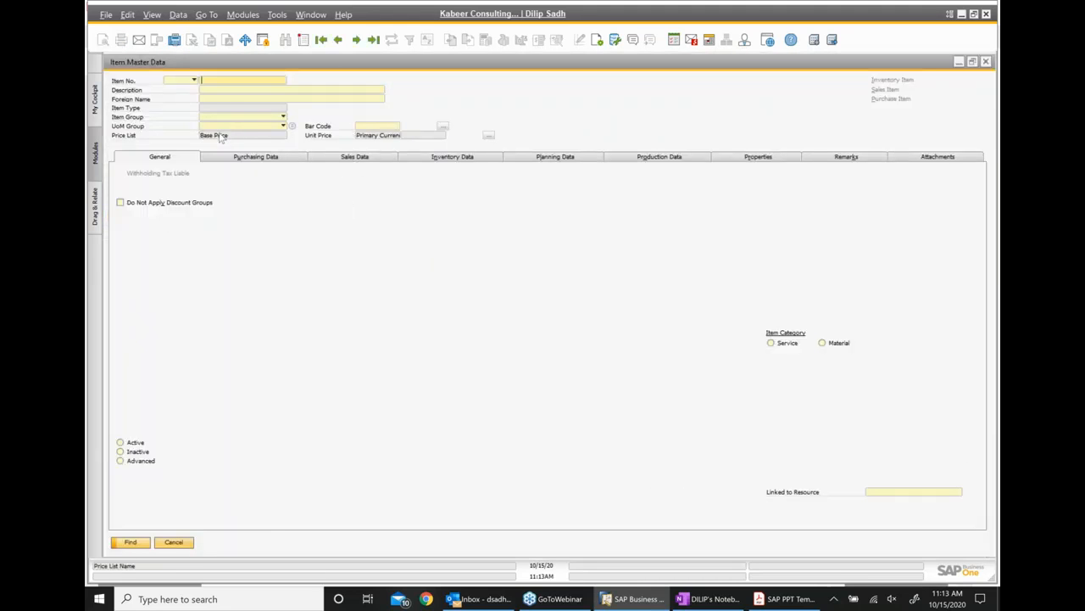
left_click(987, 62)
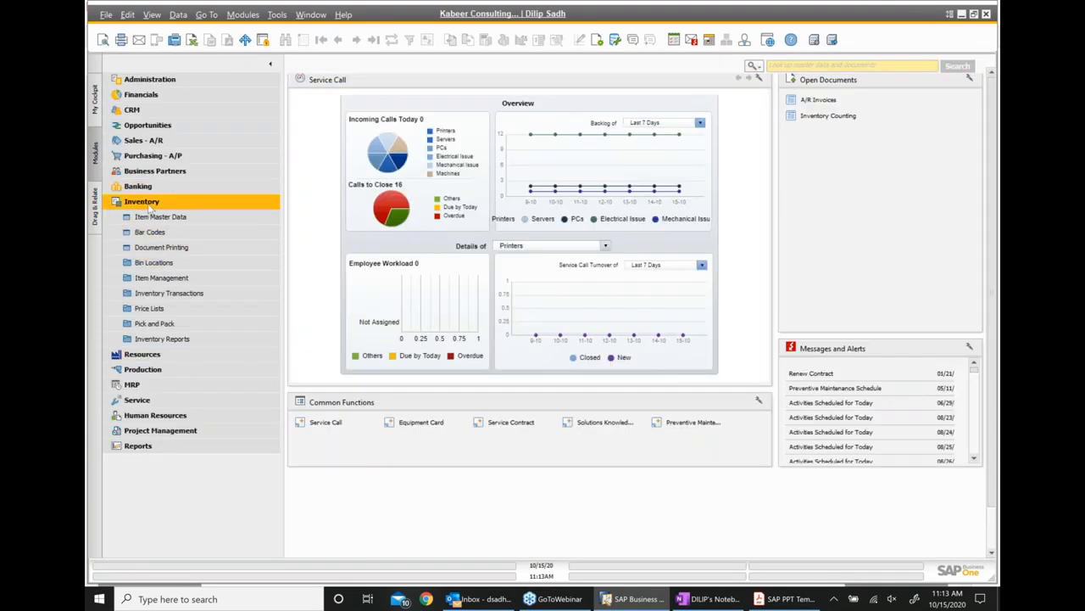
Step: Open the last business partner master record and view the price list assigned in its payment terms
left_click(161, 172)
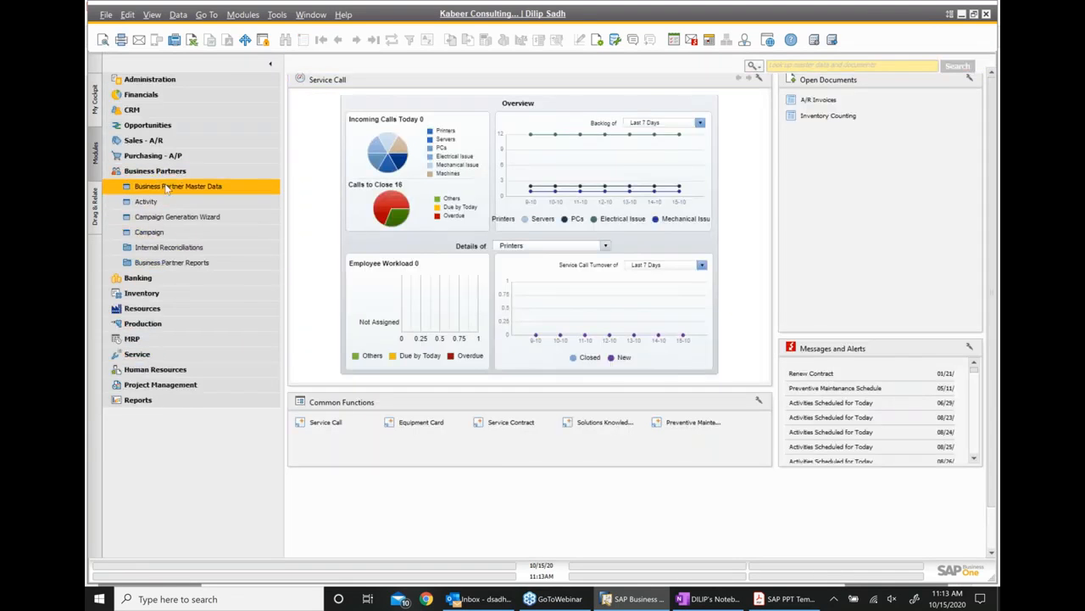
left_click(170, 186)
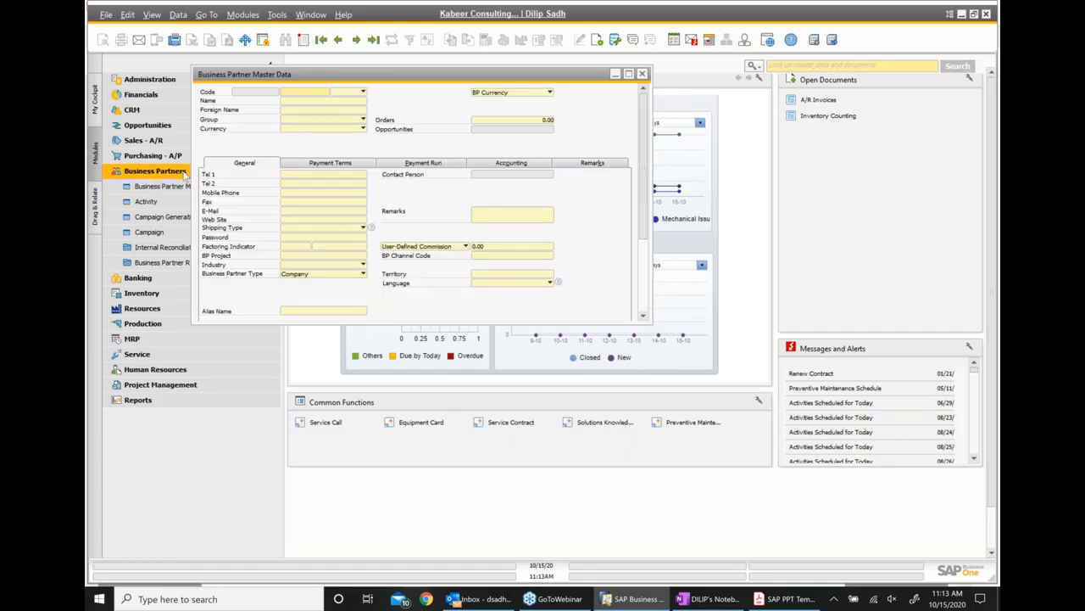
left_click(337, 39)
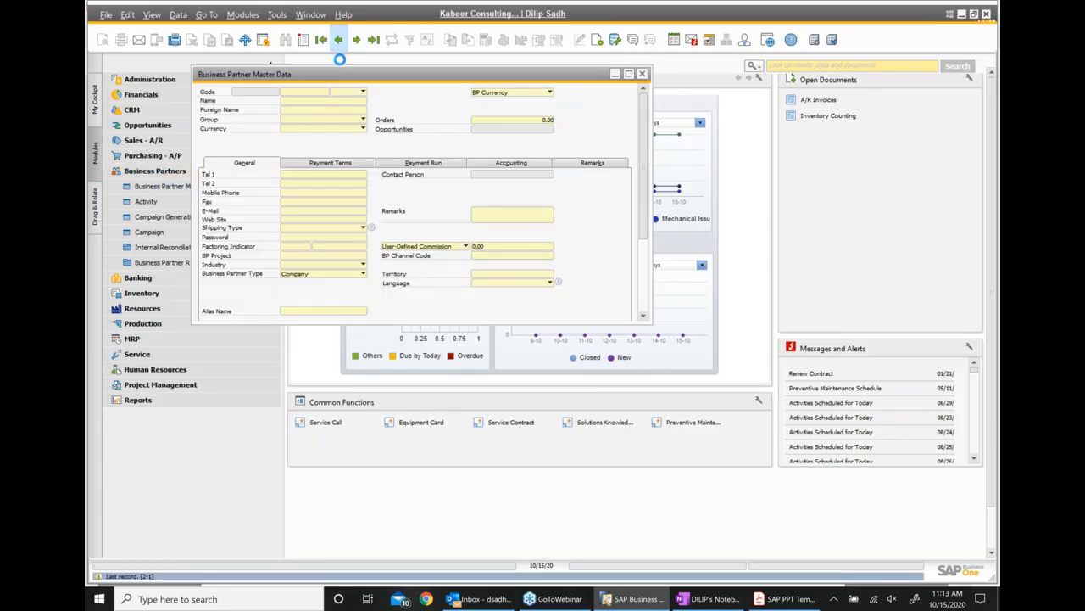
left_click(363, 165)
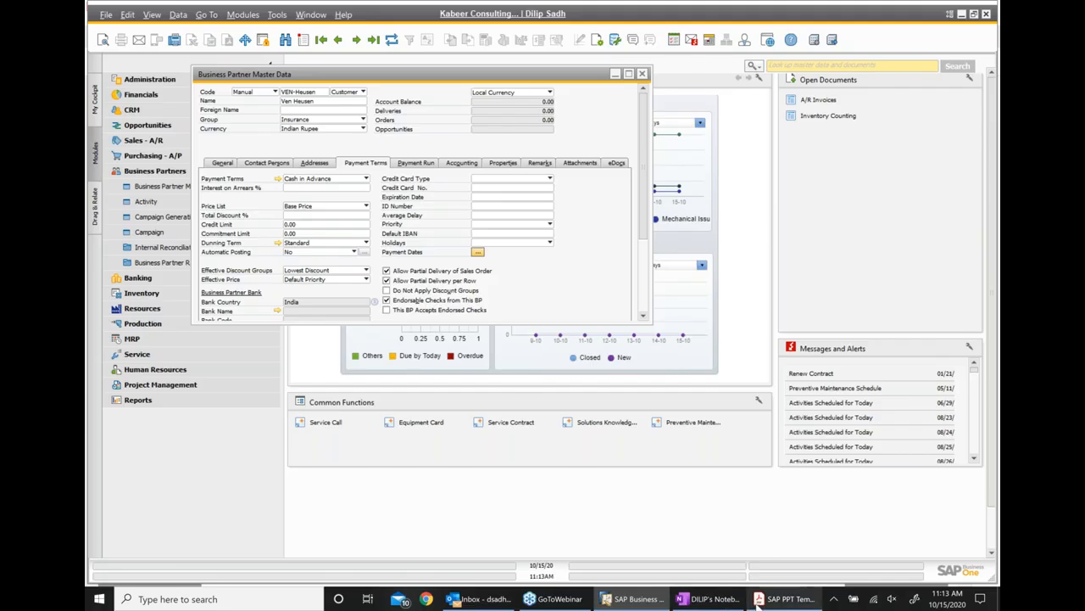
Step: Switch to the SAP PPT Template PDF, highlight "Item Master" and "Business Partner Master" on the Pricelist Concept slide, and advance to the Pricelists slide
left_click(787, 599)
left_click_drag(271, 201, 319, 202)
left_click_drag(567, 201, 661, 198)
left_click(729, 270)
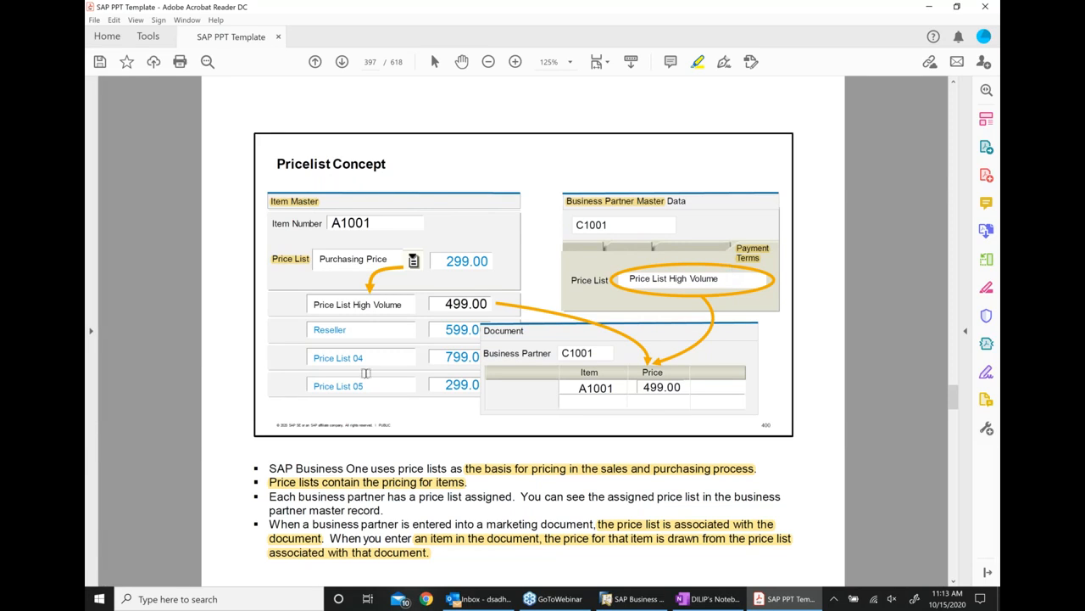
left_click(345, 62)
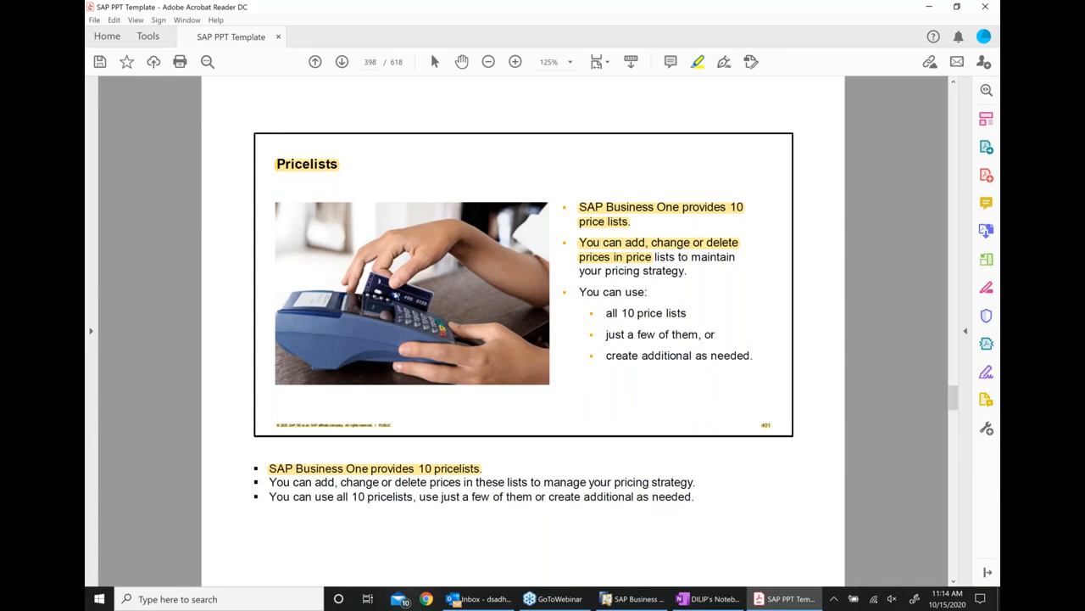
Step: Return to SAP Business One, close the business partner record, and open the Price Lists window from Inventory
key("alt+Tab")
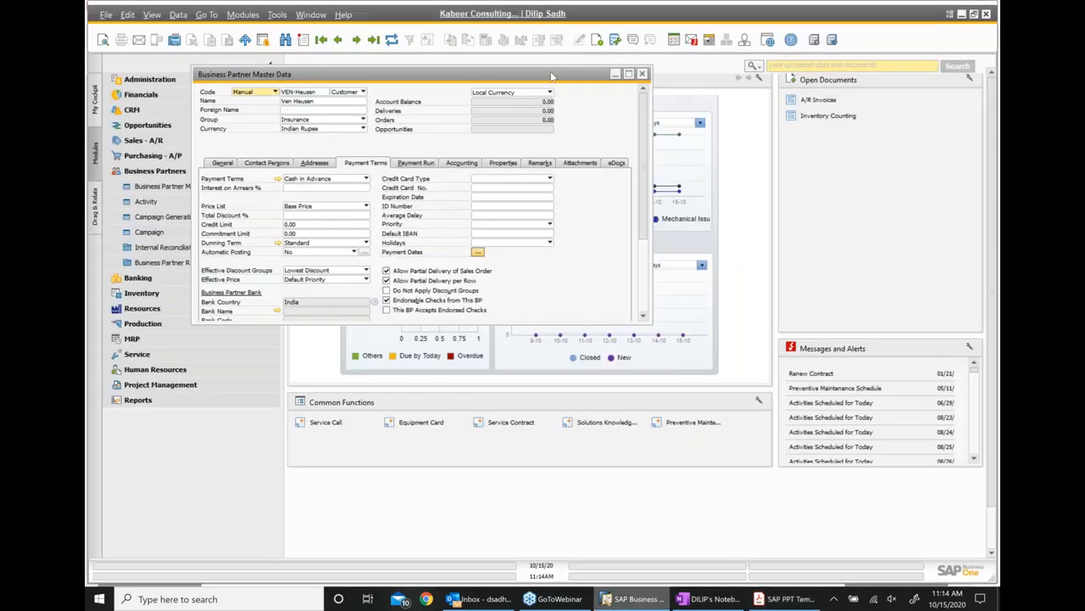
left_click(642, 74)
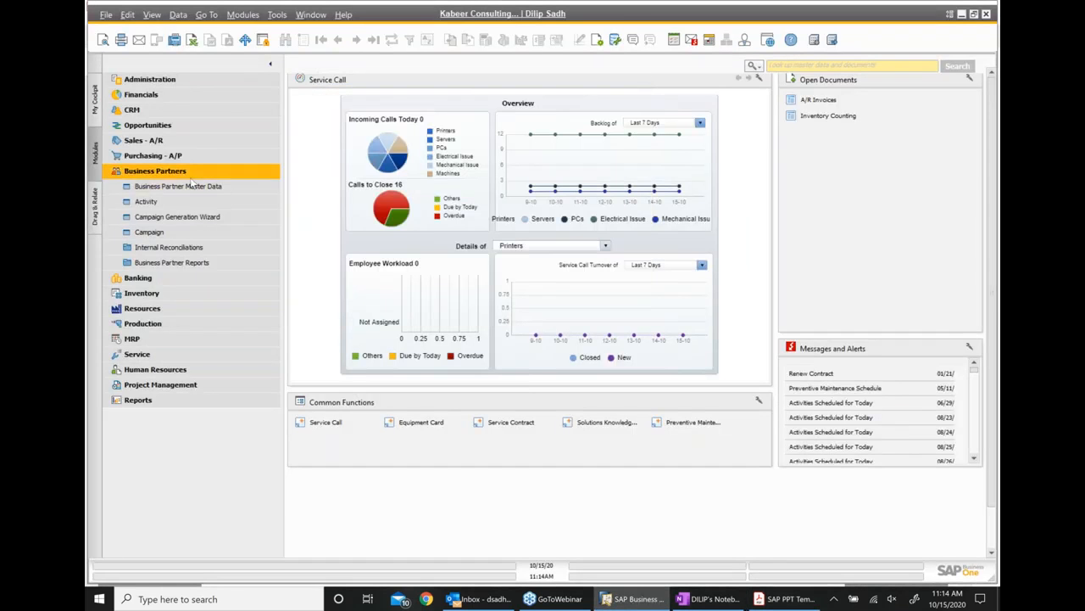
left_click(155, 172)
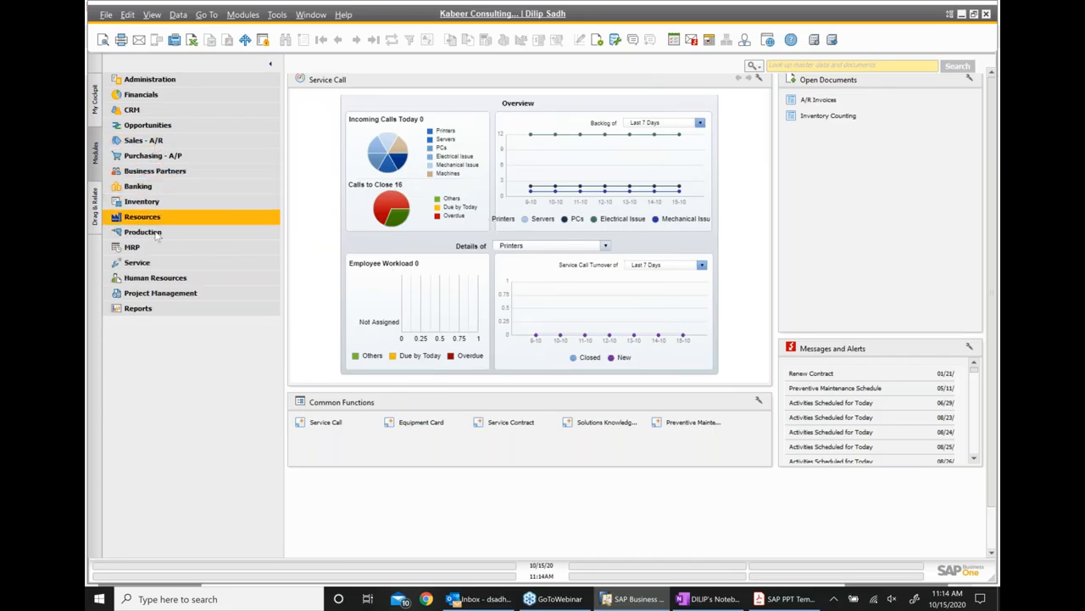
left_click(146, 208)
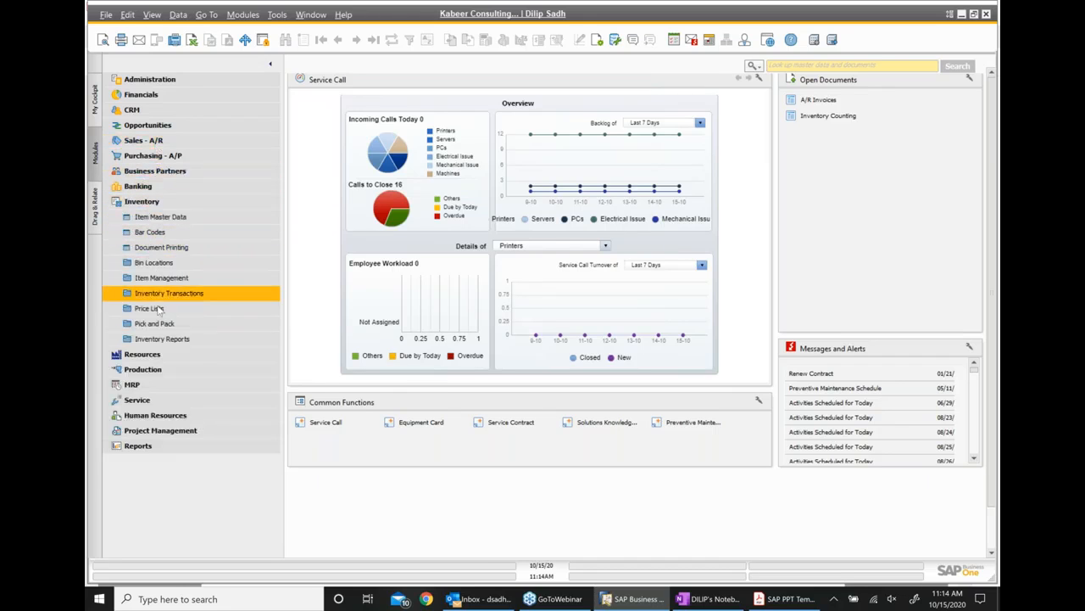
left_click(159, 313)
left_click(161, 324)
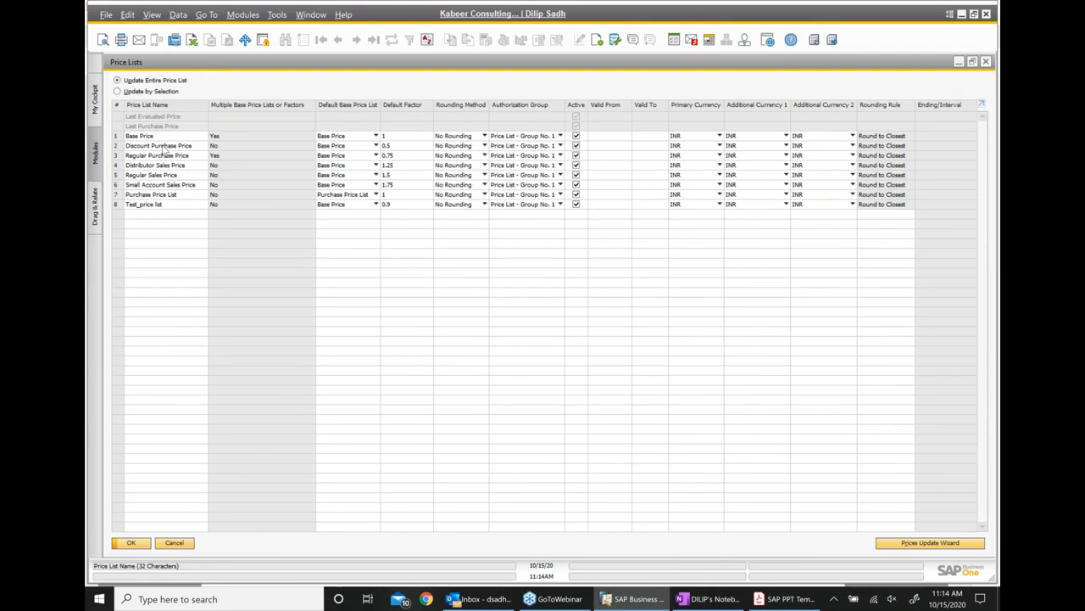
Step: Add a price list row below Test_price list, name it "seasonal sales PL", and set its default factor to 1.6
right_click(121, 218)
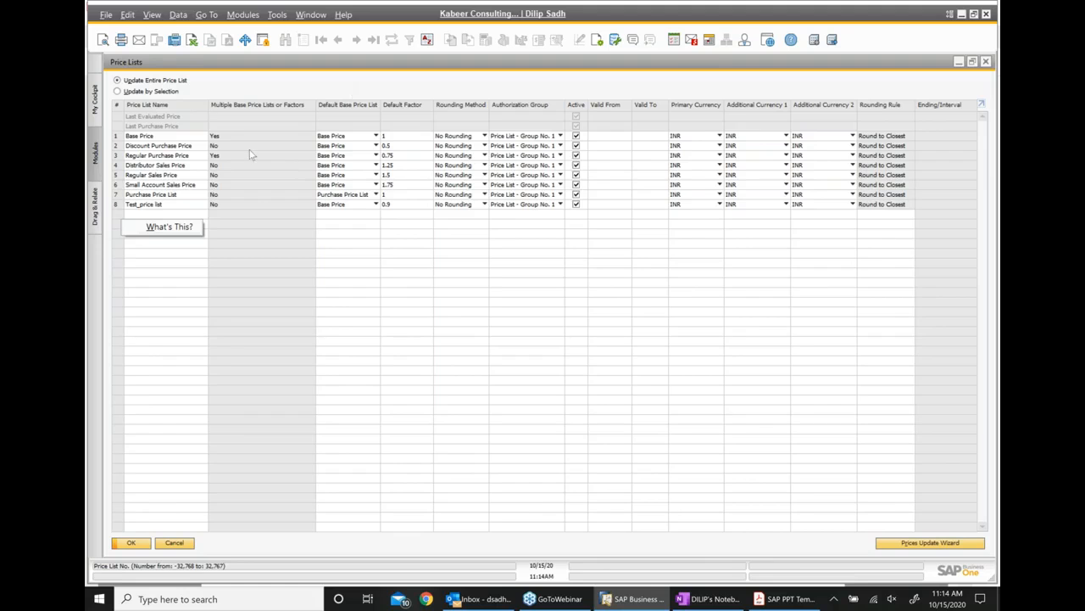
left_click(118, 208)
right_click(119, 214)
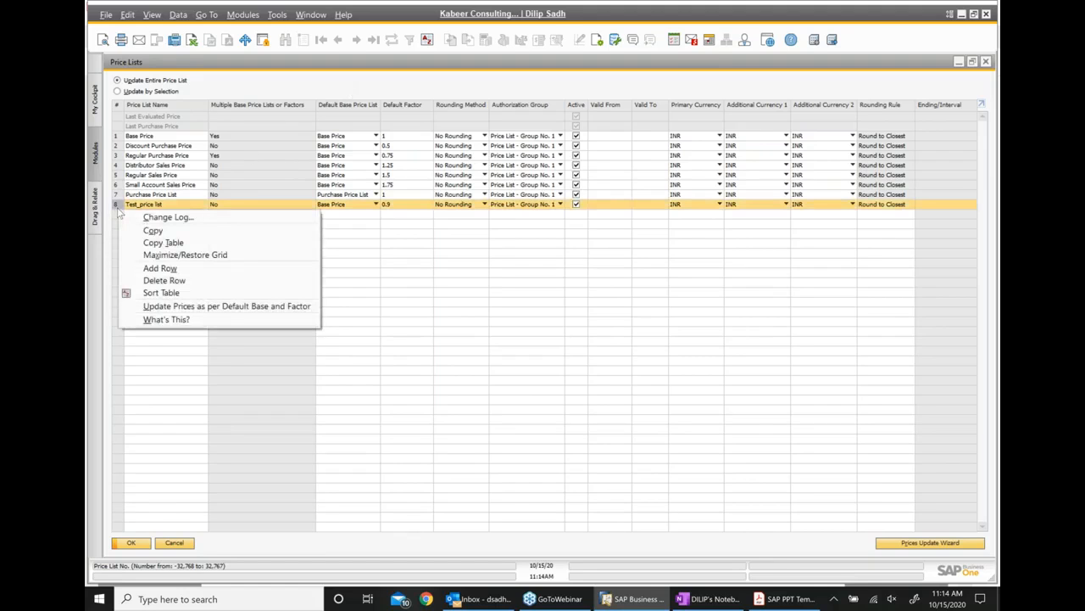
left_click(174, 269)
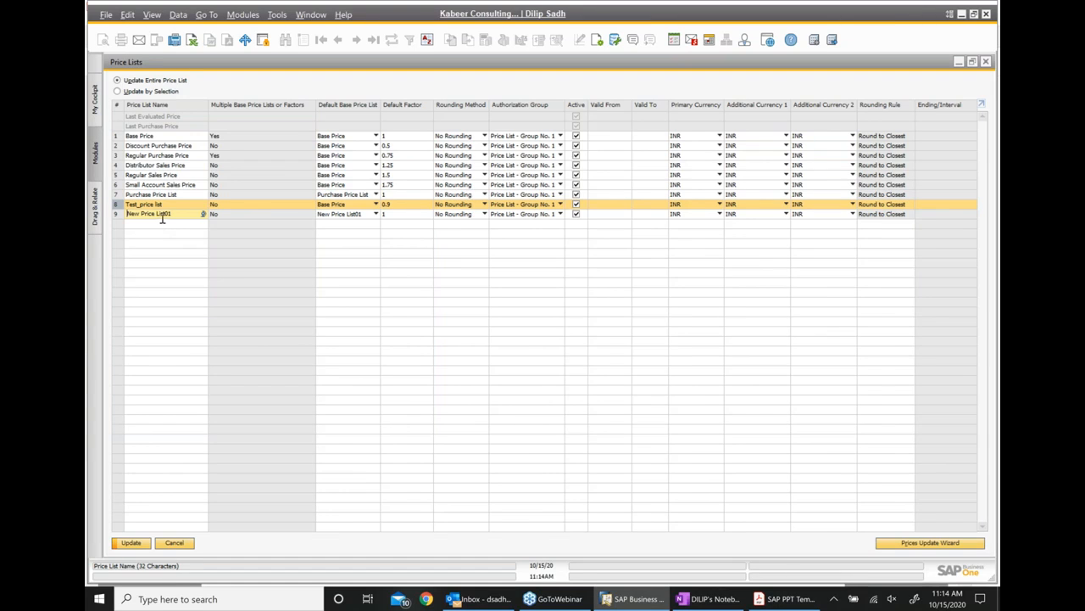
left_click_drag(178, 213, 112, 215)
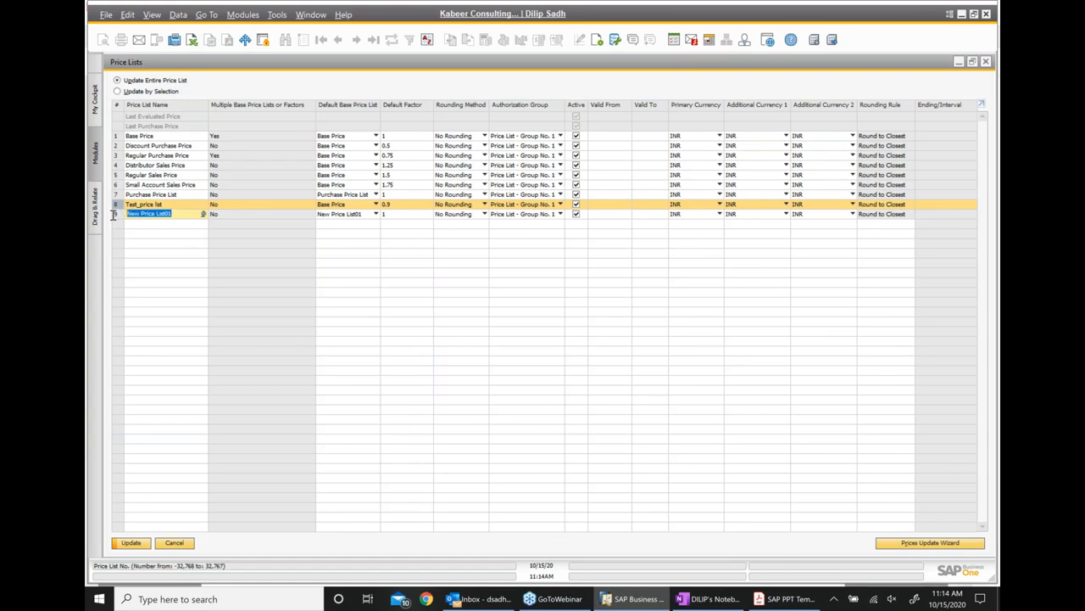
type("seasonal sales PL")
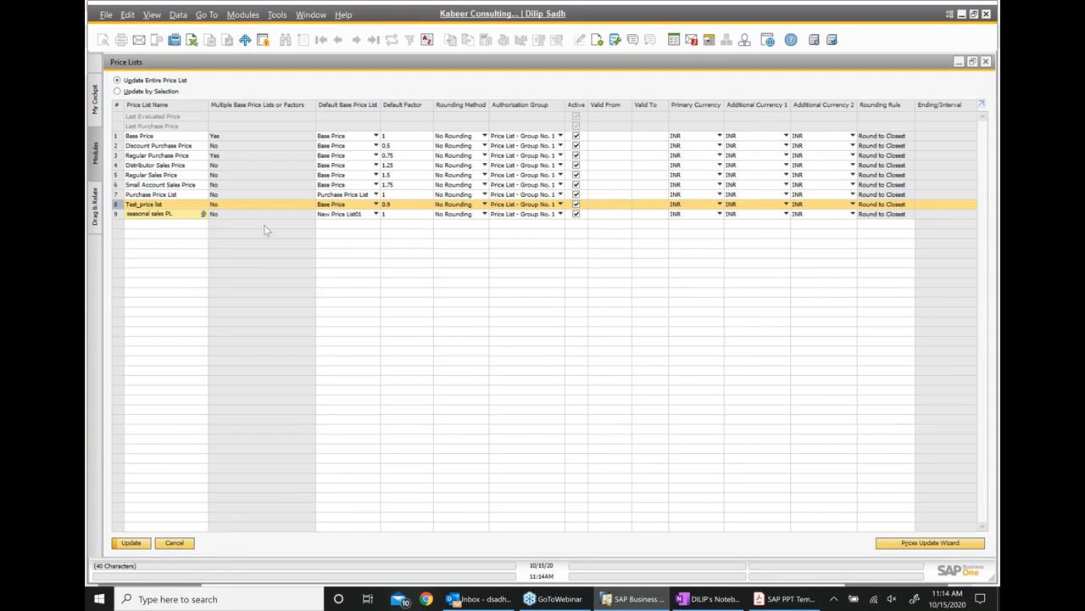
left_click(385, 215)
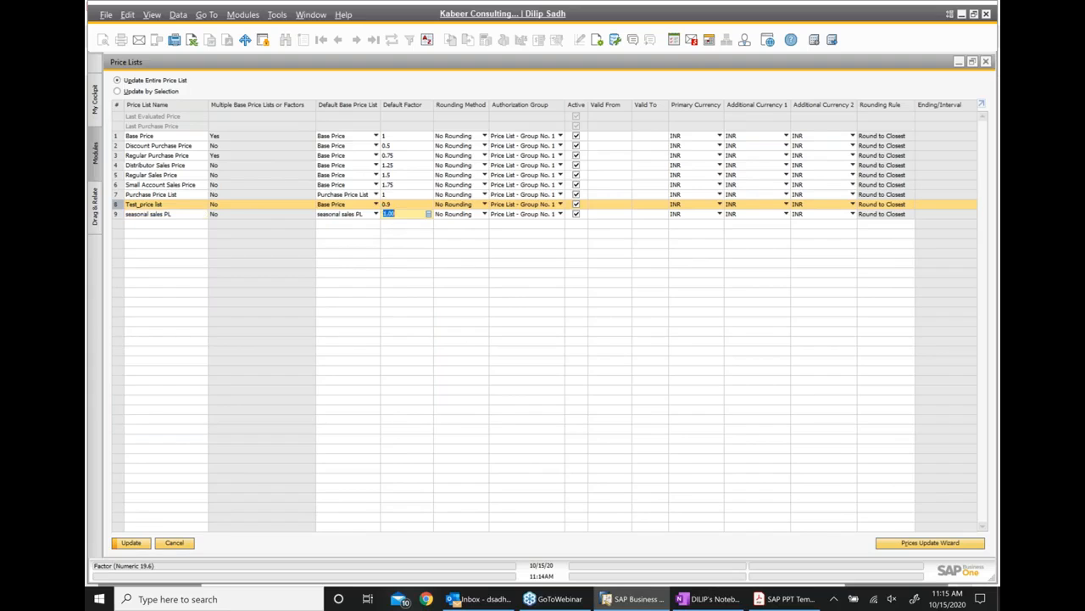
type("1.6")
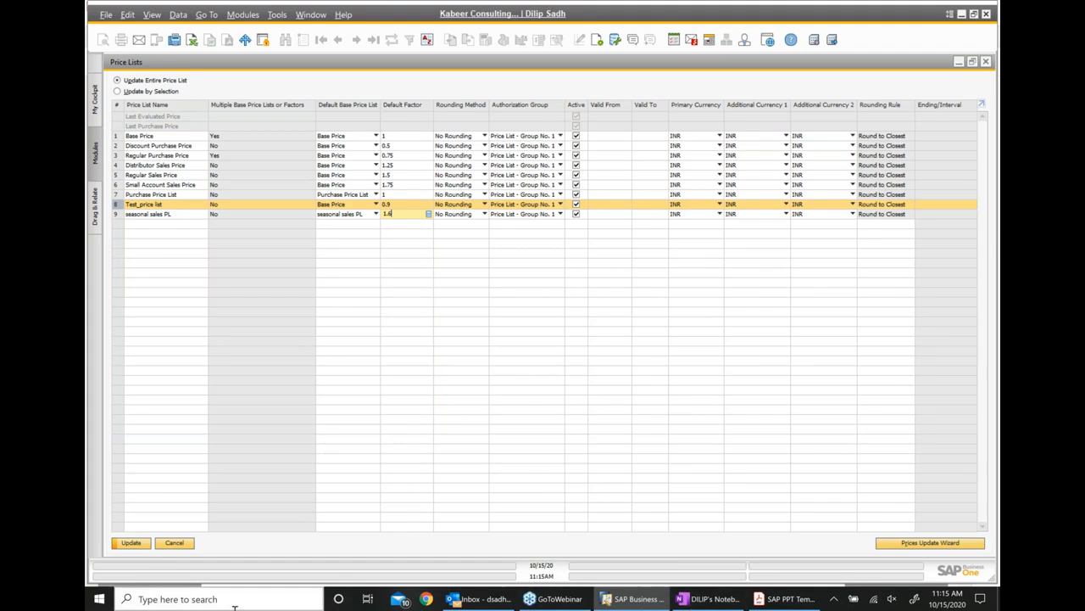
Step: Switch to the SAP PPT Template PDF and review the import options on the Ways to Create Price Lists slide
left_click(790, 599)
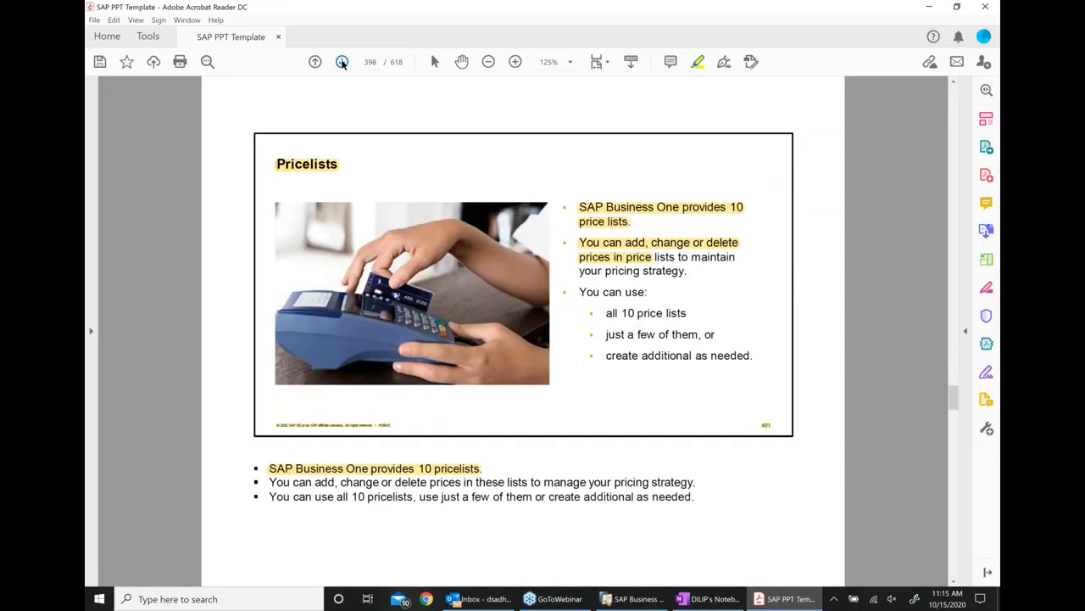
left_click(343, 62)
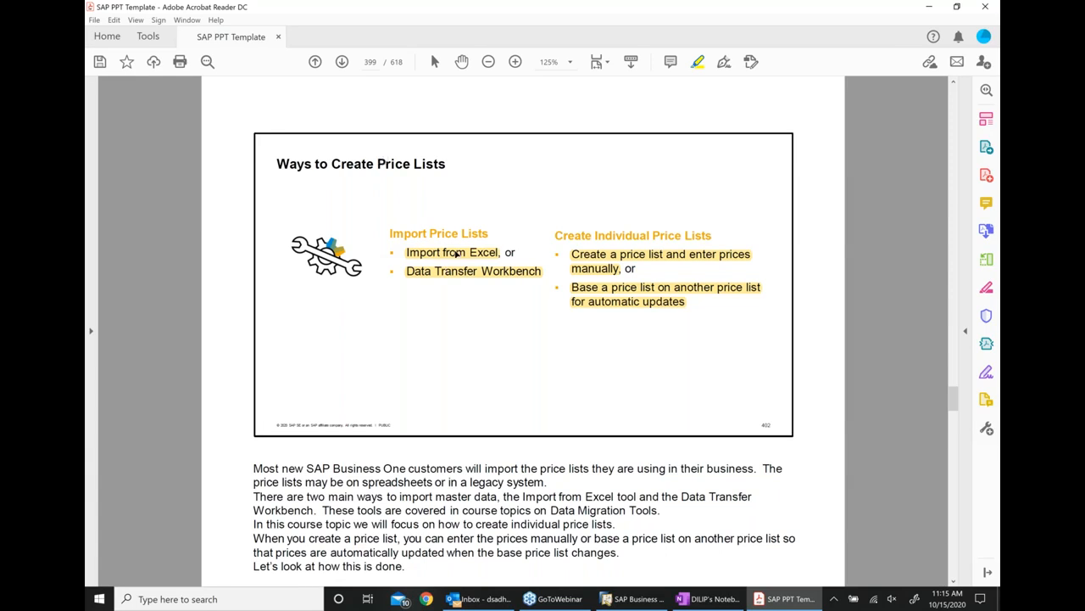
left_click(456, 255)
left_click(479, 273)
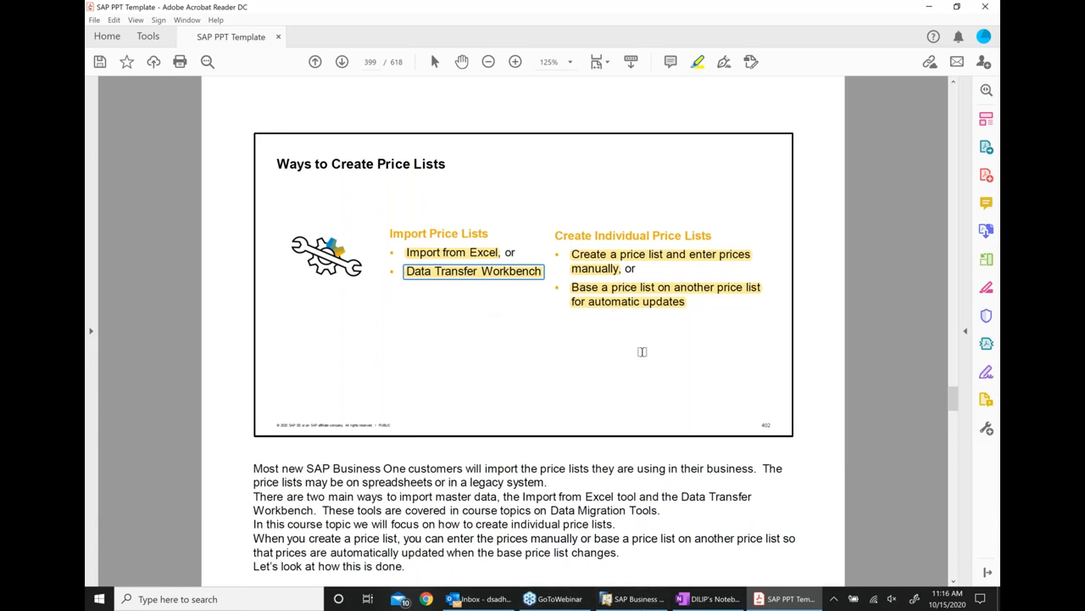
left_click(458, 254)
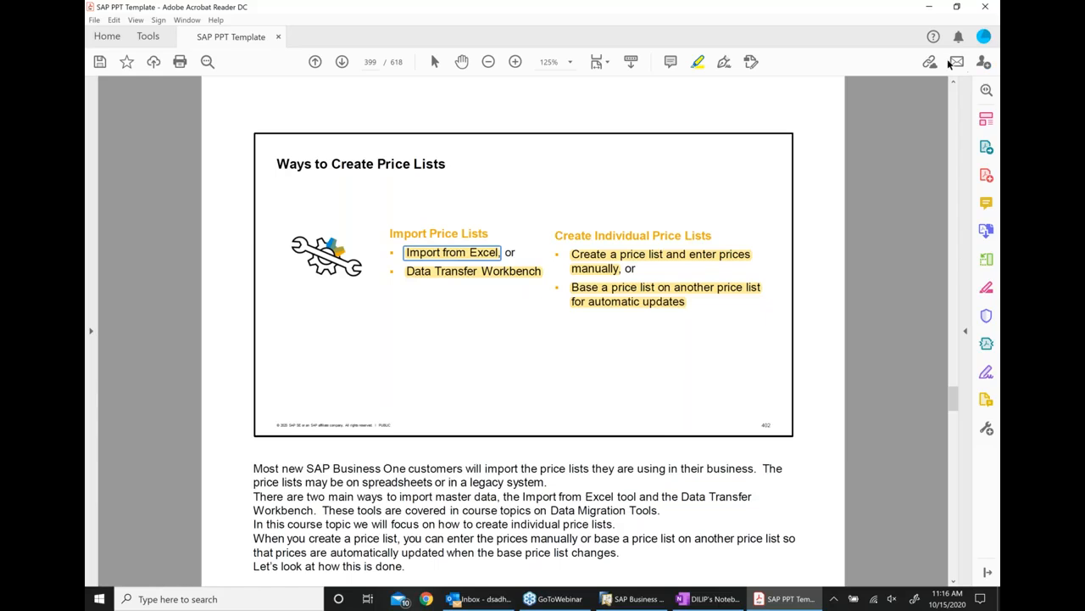
Step: Return to SAP Business One and close the Price Lists window without saving the changes
left_click(634, 599)
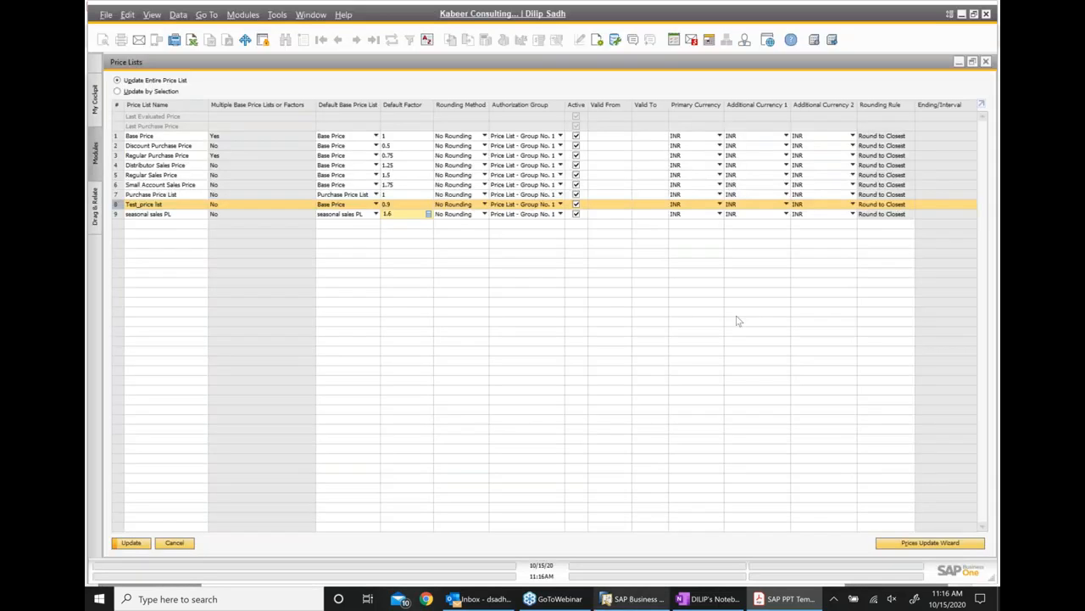
left_click(986, 62)
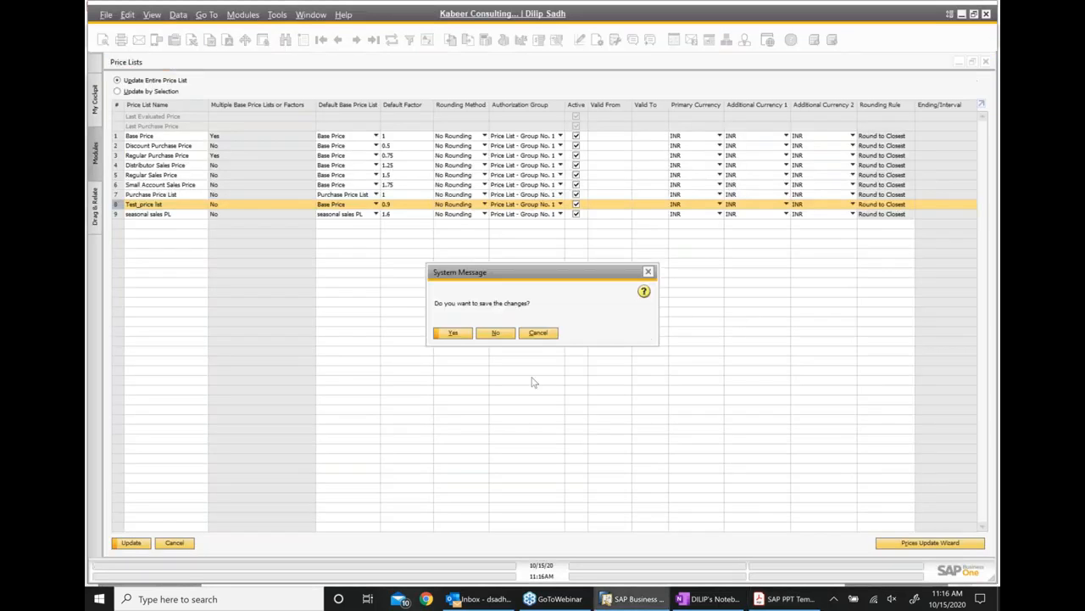
left_click(486, 334)
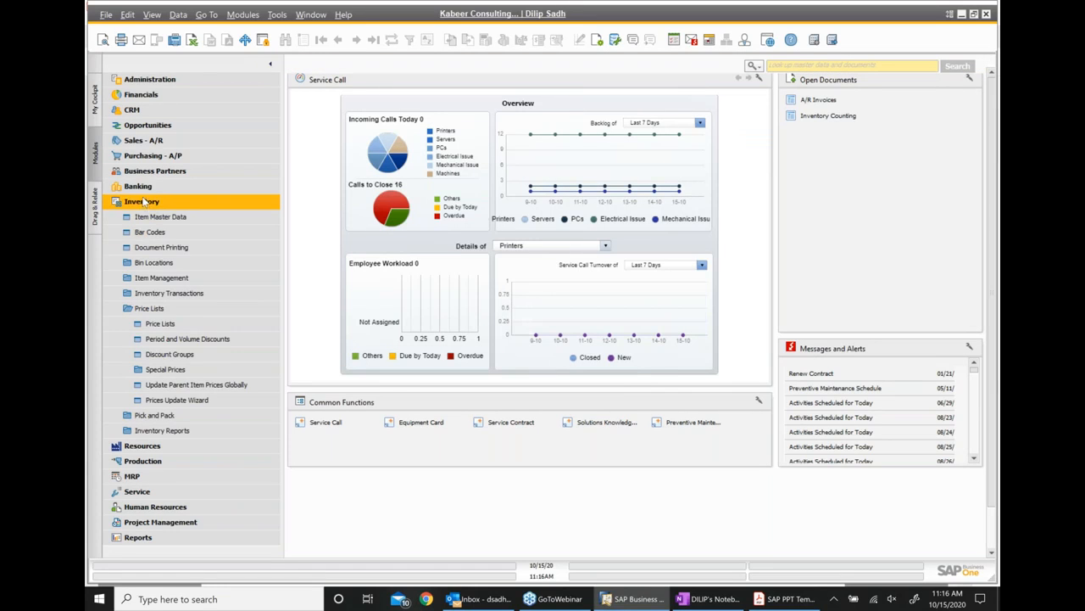
Step: Open the Import from Excel window under Administration's data import functions and move it higher on the workspace
left_click(137, 185)
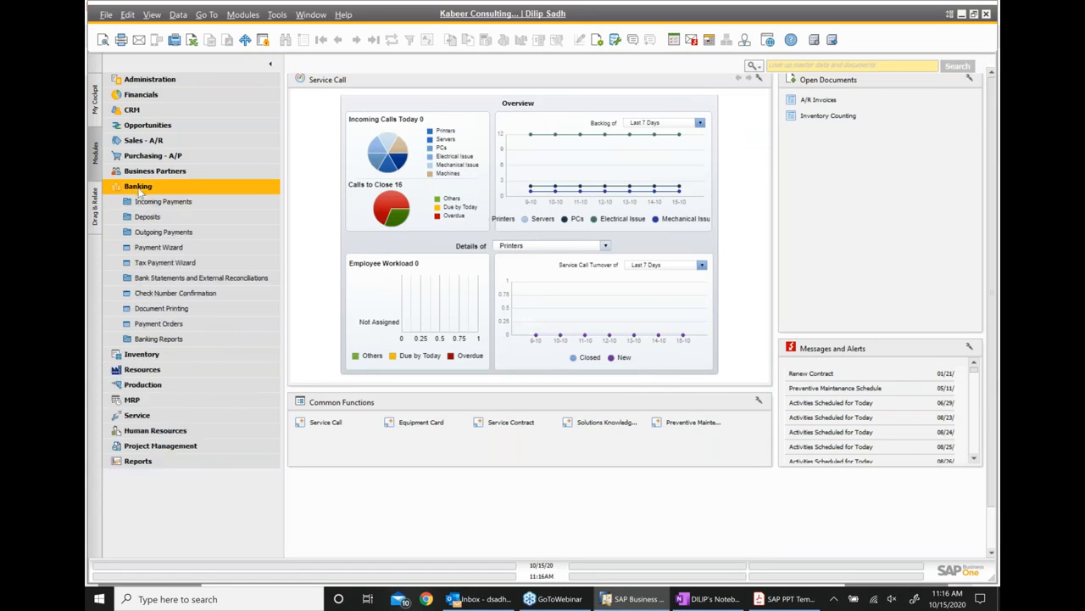
left_click(167, 79)
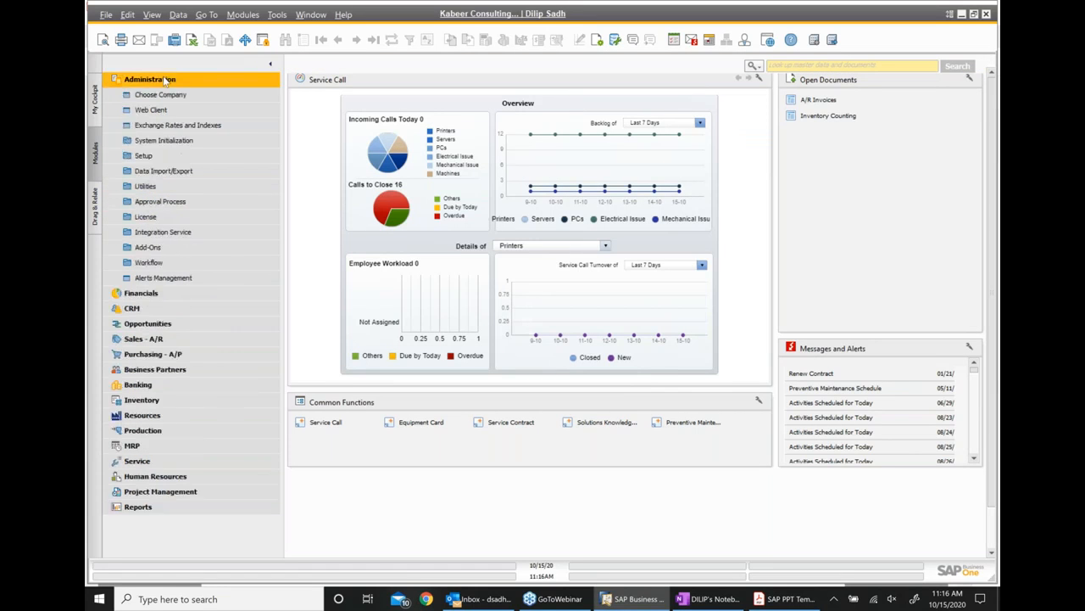
left_click(176, 172)
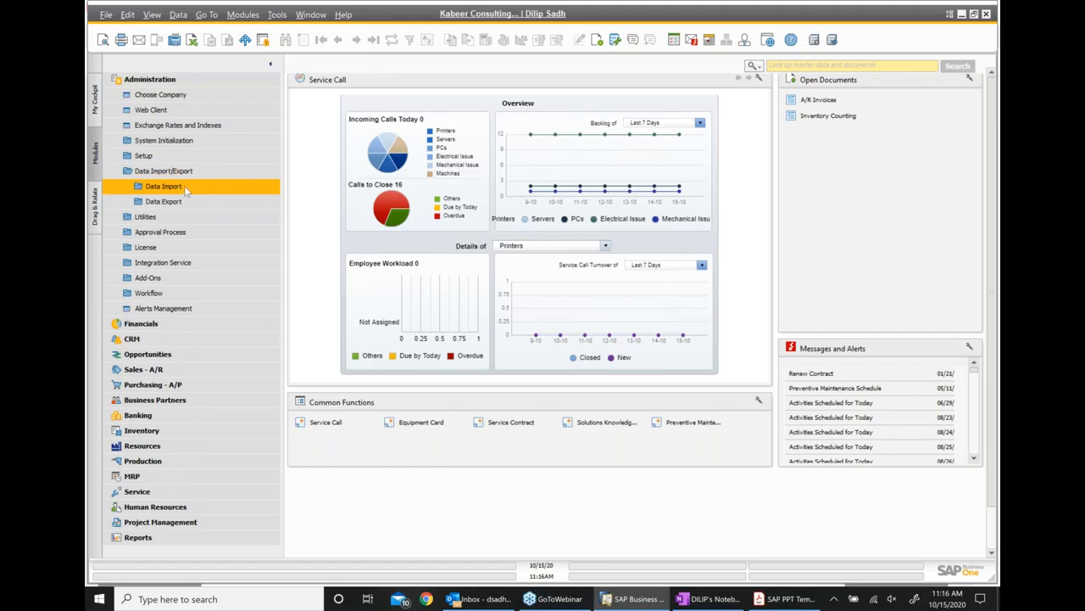
left_click(185, 190)
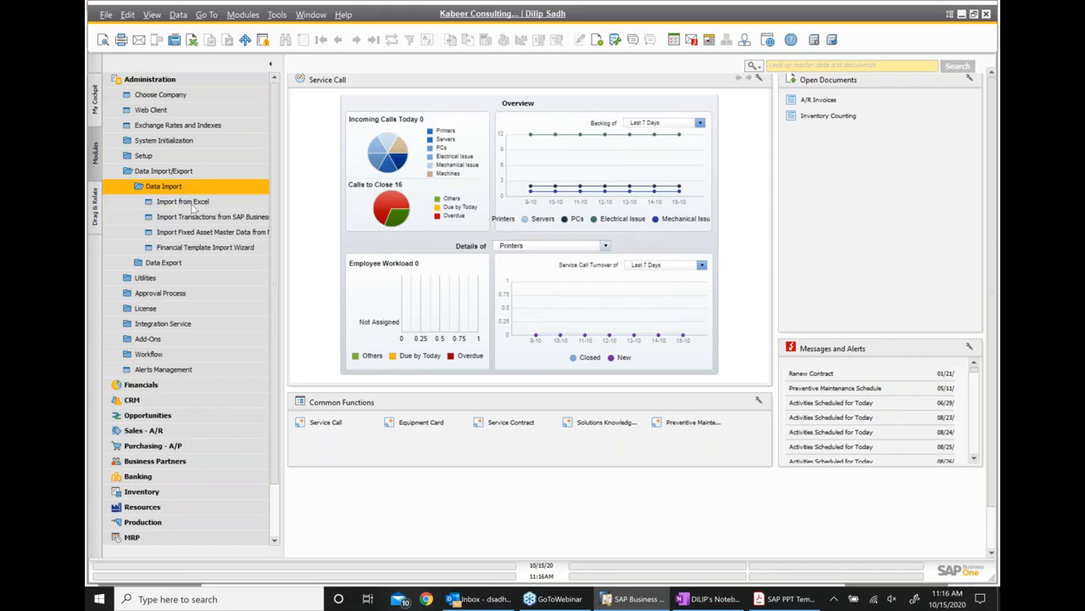
left_click(190, 204)
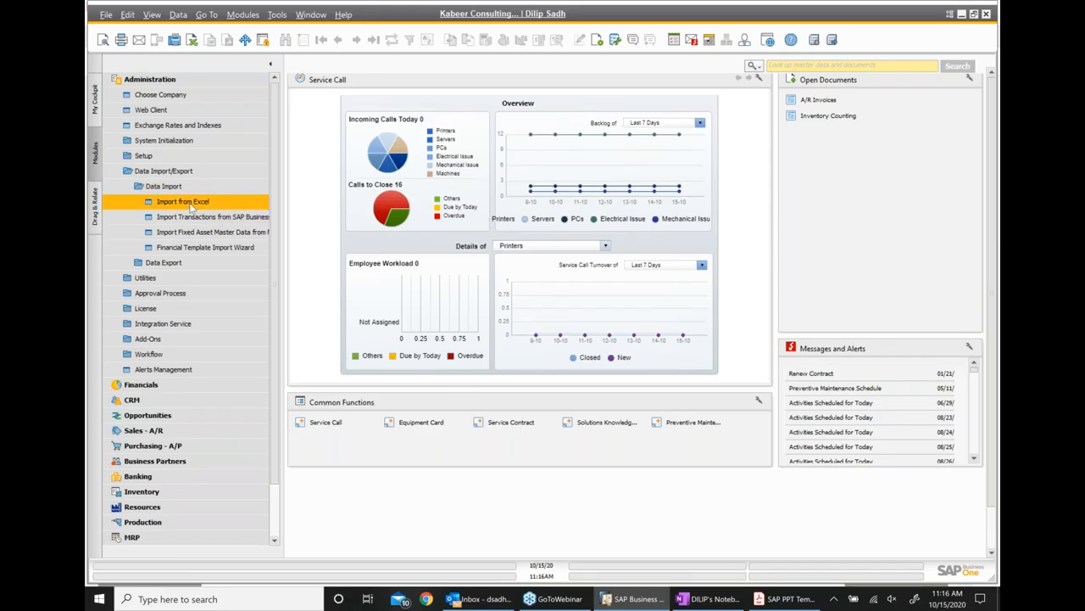
left_click_drag(567, 245, 524, 138)
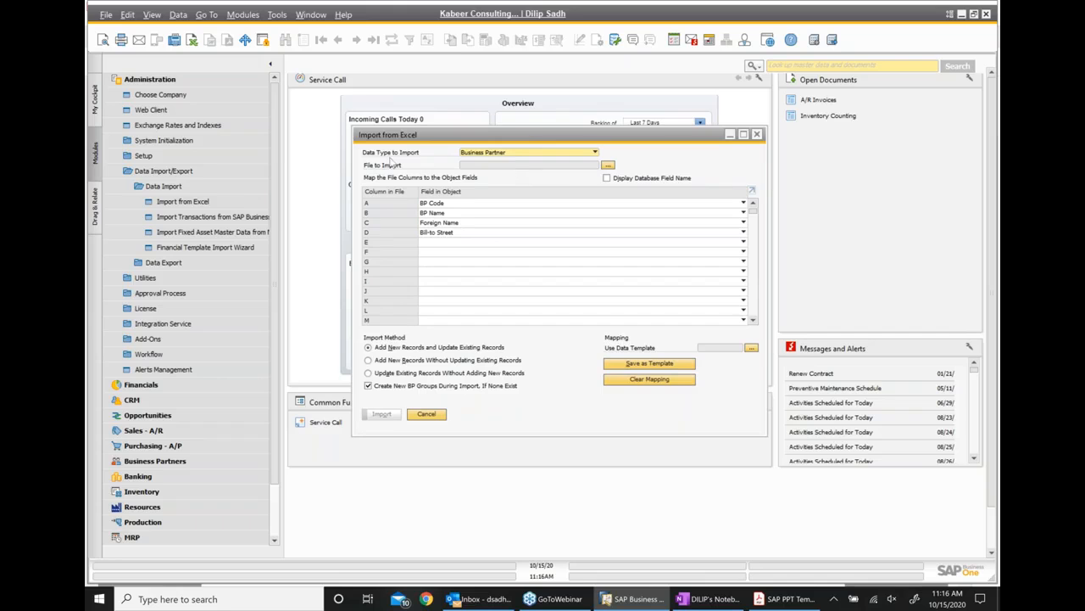
Step: Choose Price List as the data type in the Import from Excel window and close the window without importing
left_click(505, 154)
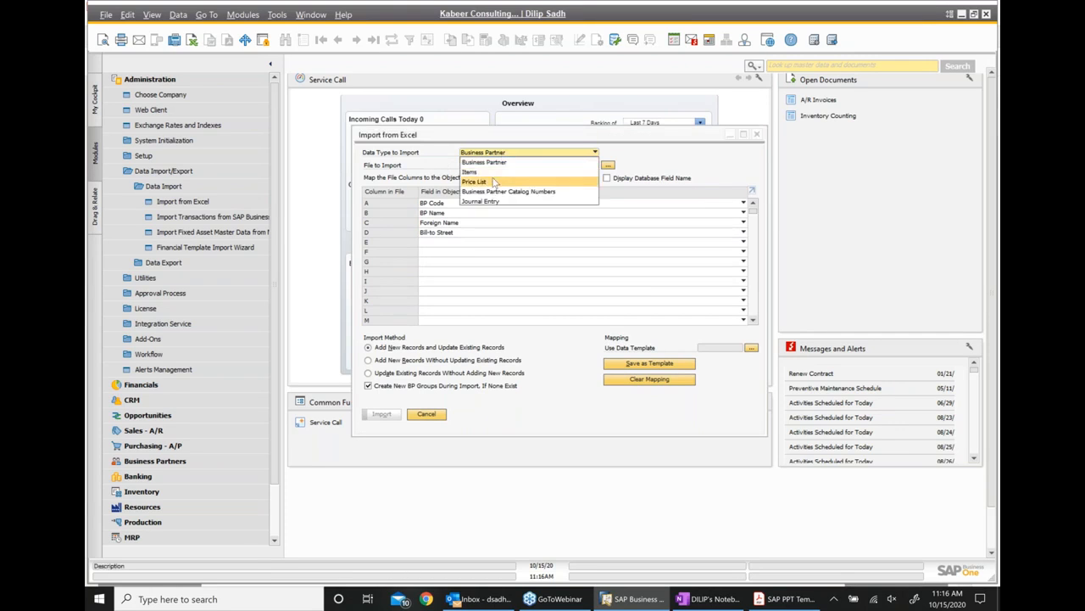
left_click(494, 182)
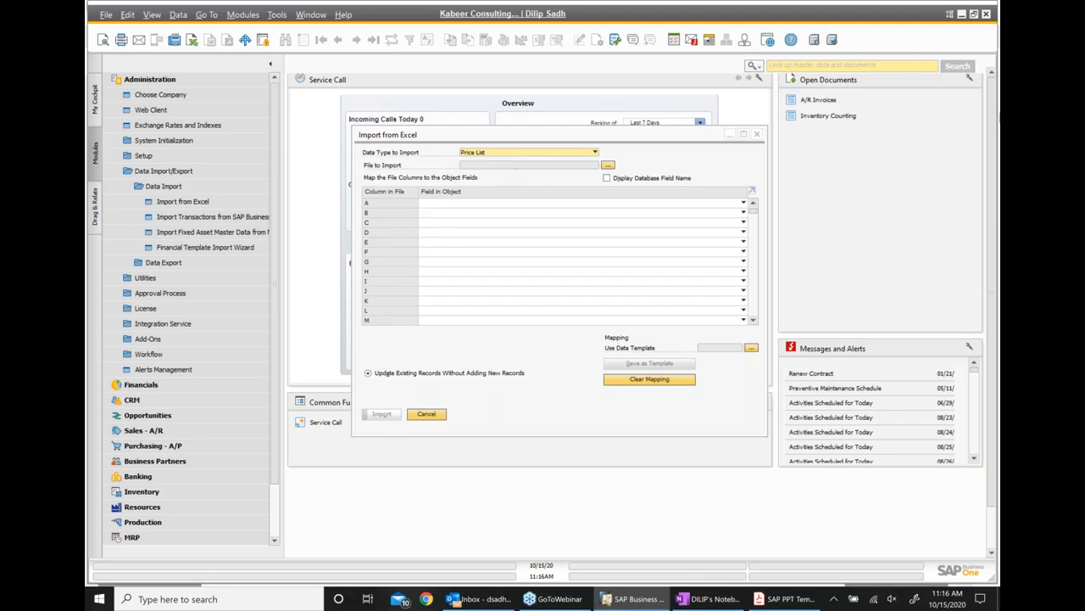
left_click(757, 134)
Step: In the SAP PPT Template PDF, advance from Ways to Create Price Lists and highlight the zero-price bullet on the Configuration Settings for Price Lists slide
left_click(785, 598)
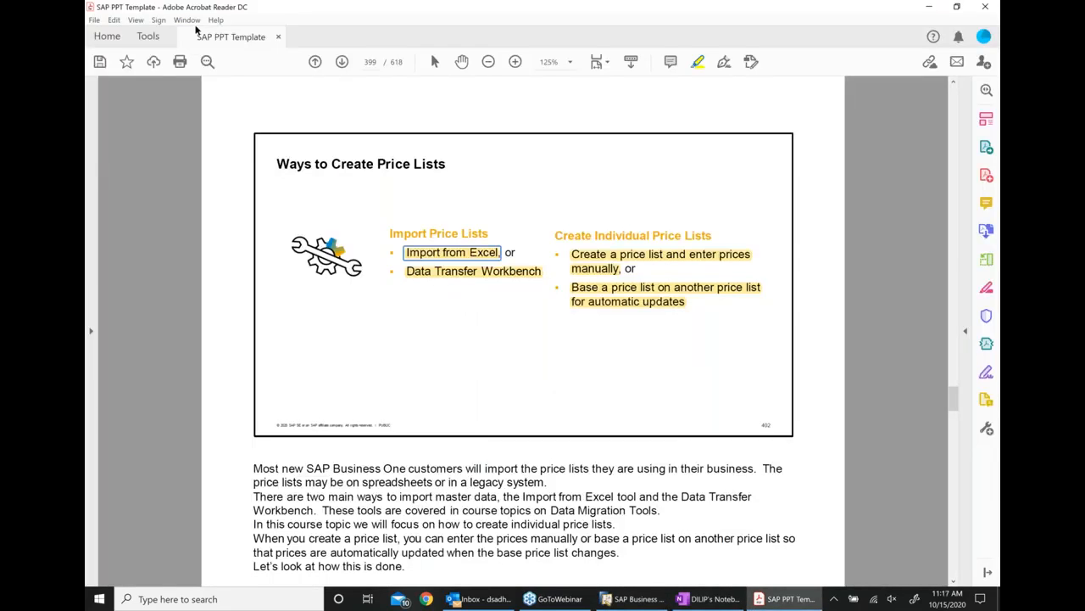
left_click(343, 62)
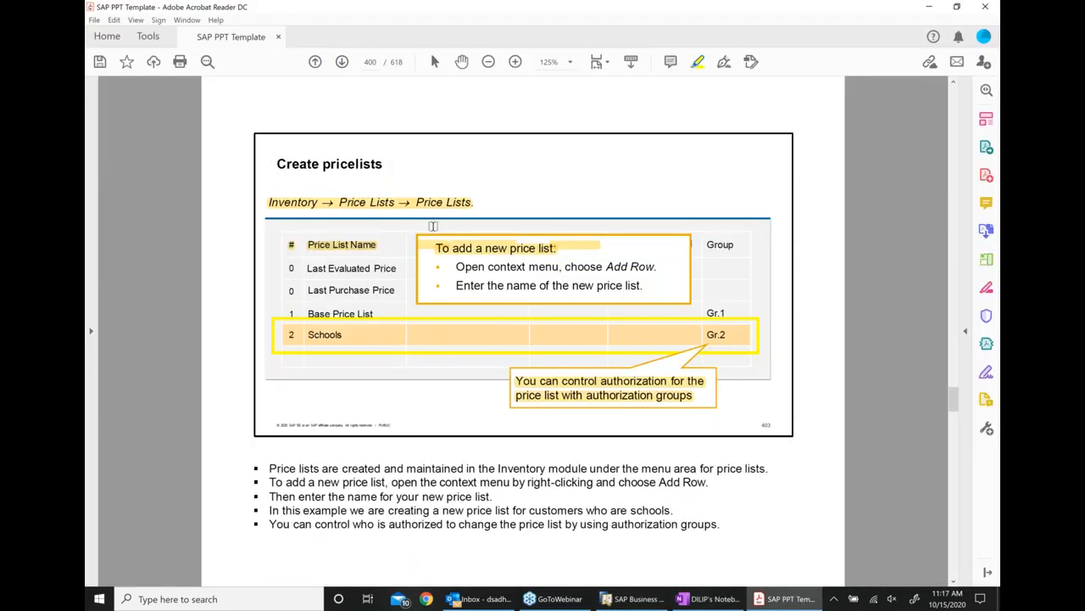
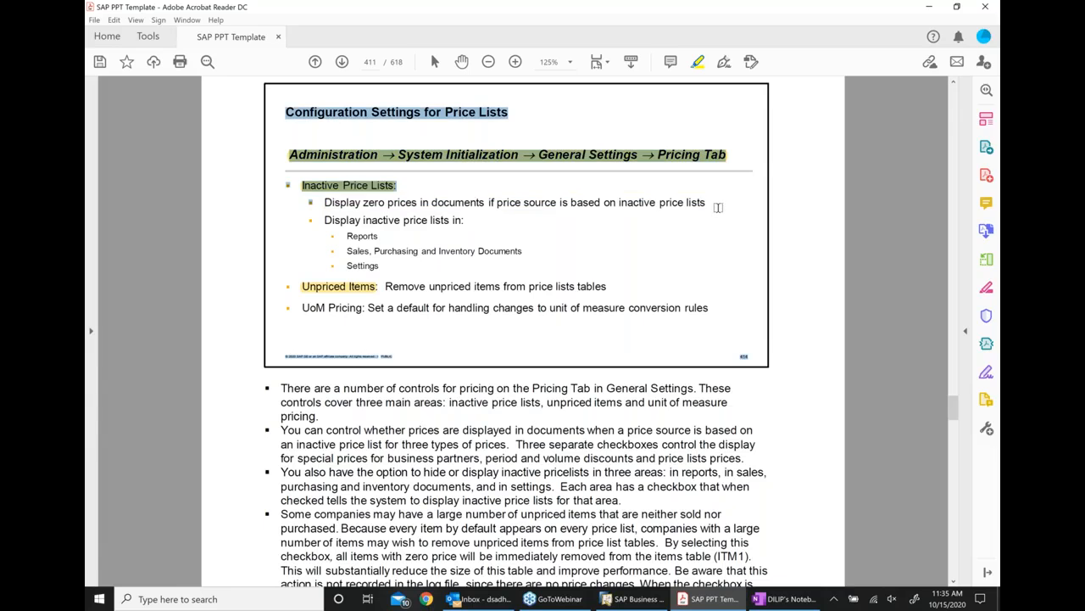
left_click_drag(708, 210, 710, 210)
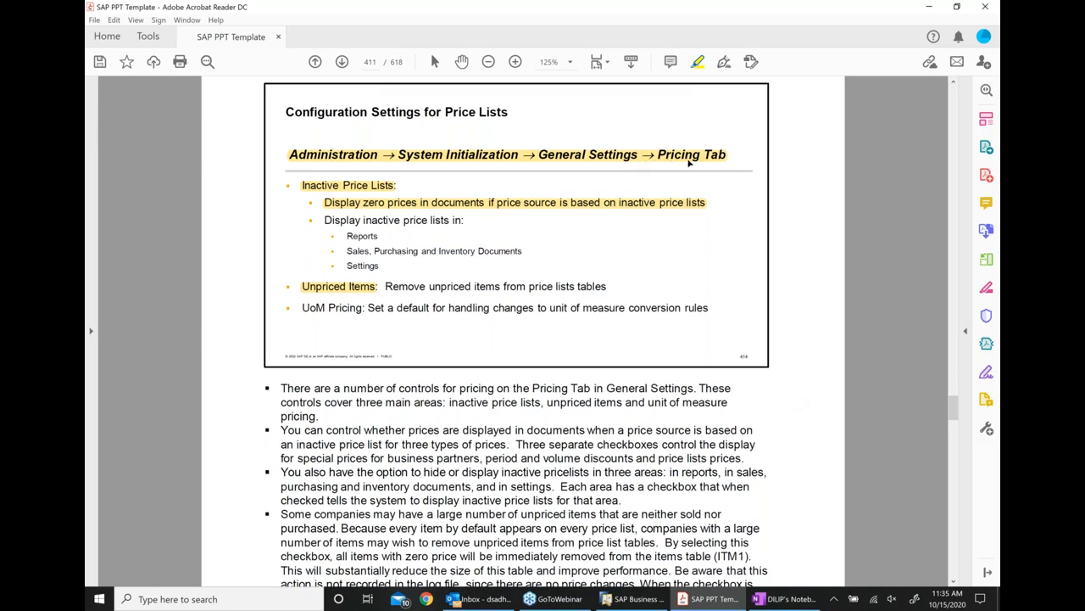
Step: Switch to SAP Business One and close the Price Lists window without saving the changes
left_click(638, 598)
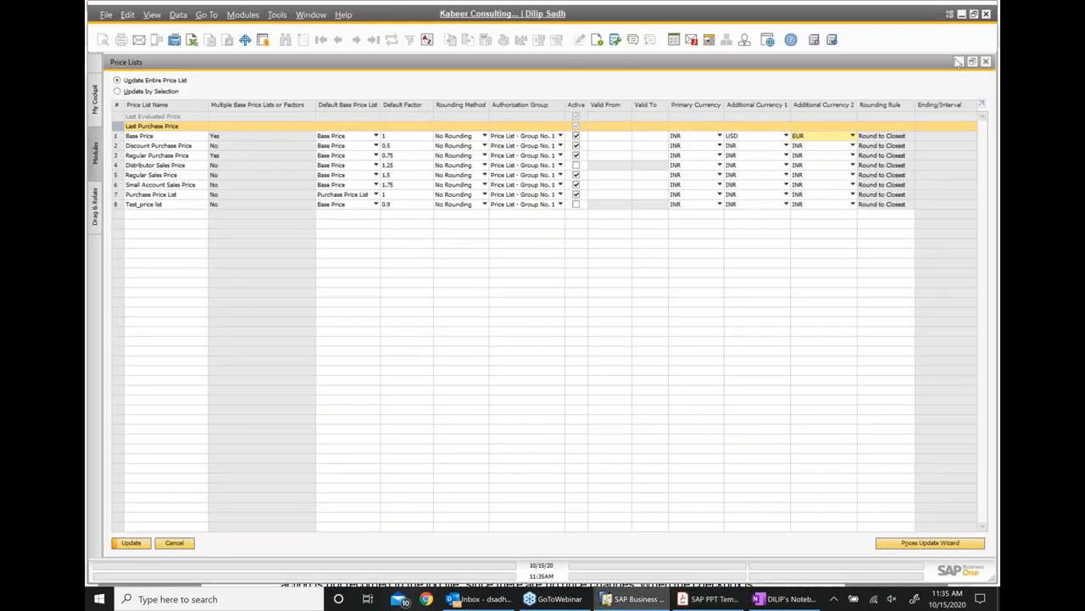
left_click(986, 63)
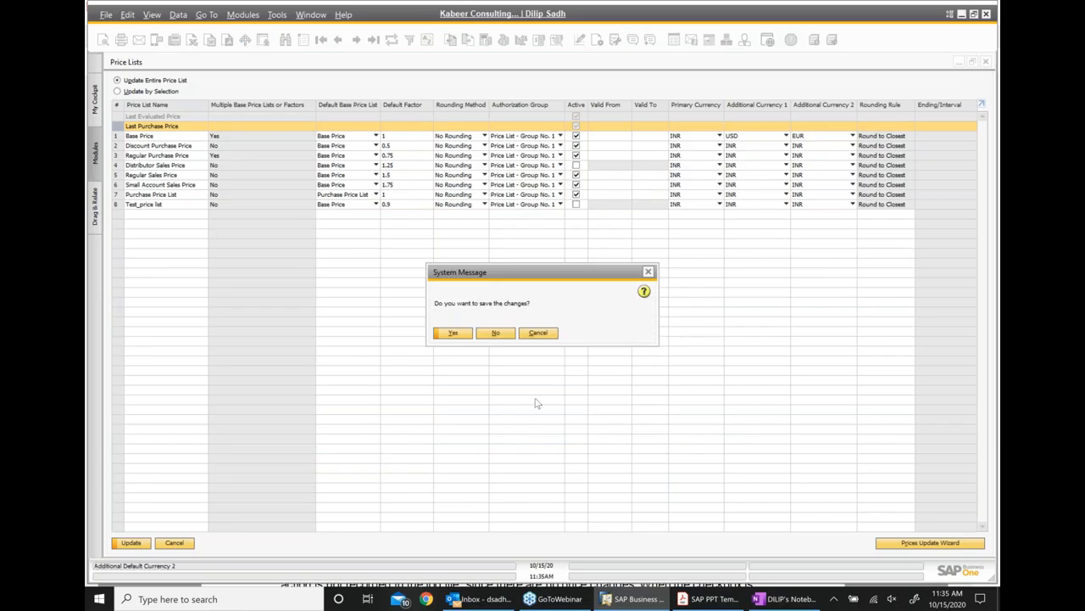
left_click(497, 332)
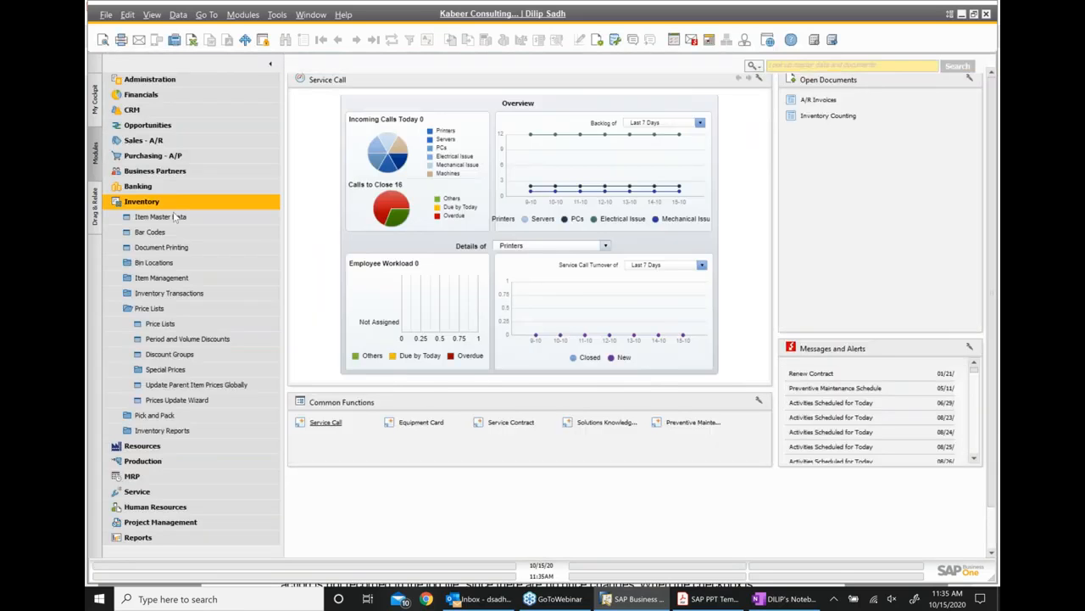
Step: Collapse the Inventory module and open the Pricing options of General Settings under Administration's System Initialization
left_click(147, 204)
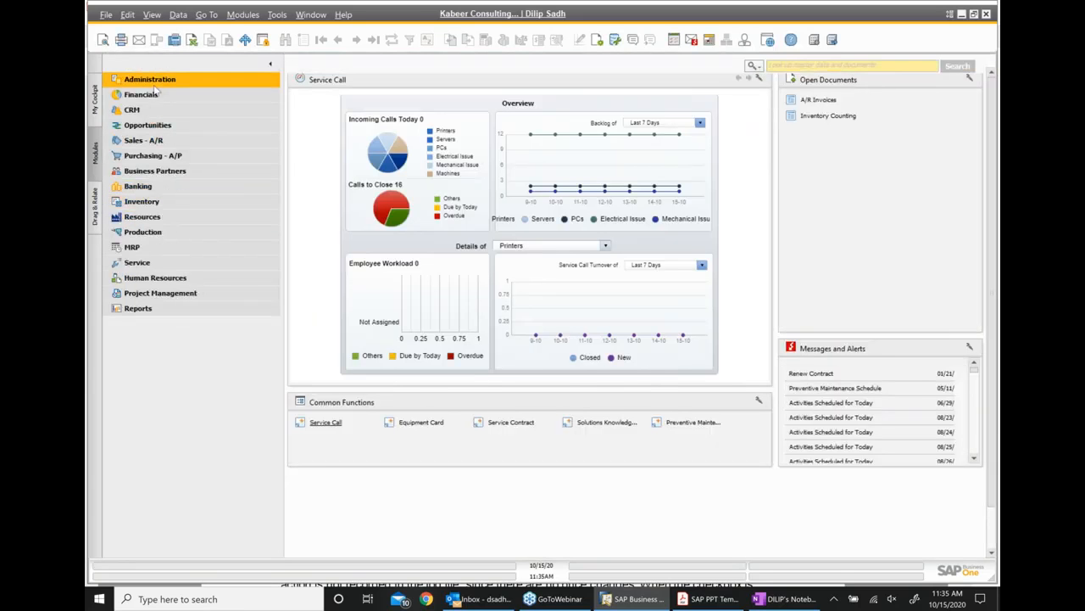
left_click(150, 78)
left_click(181, 140)
left_click(178, 171)
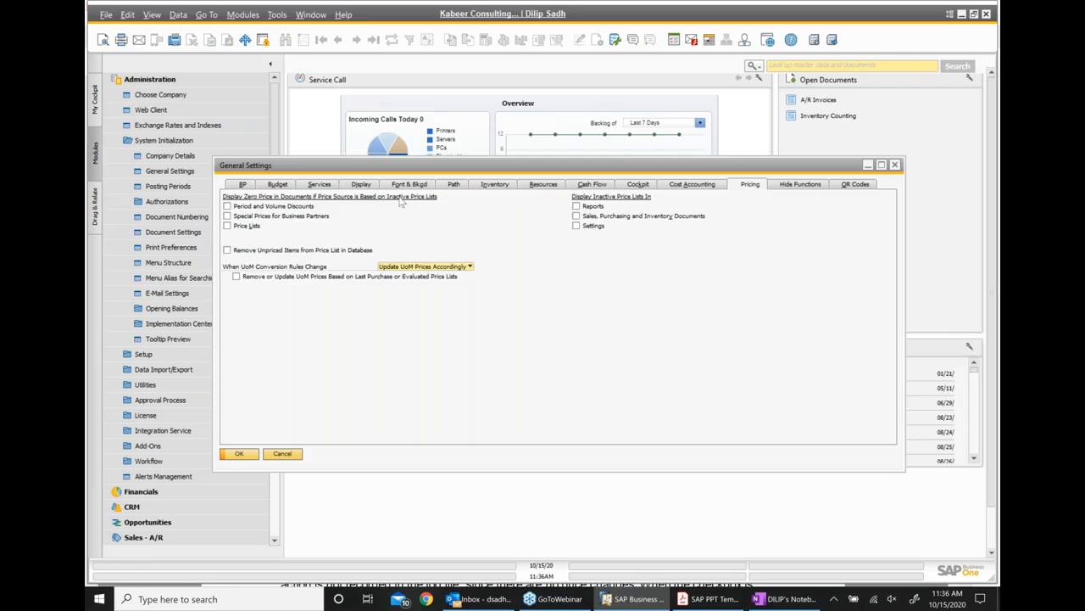
Step: Enable zero prices in documents for inactive Price Lists, Special Prices for Business Partners, and Period and Volume Discounts
left_click(252, 228)
left_click(264, 217)
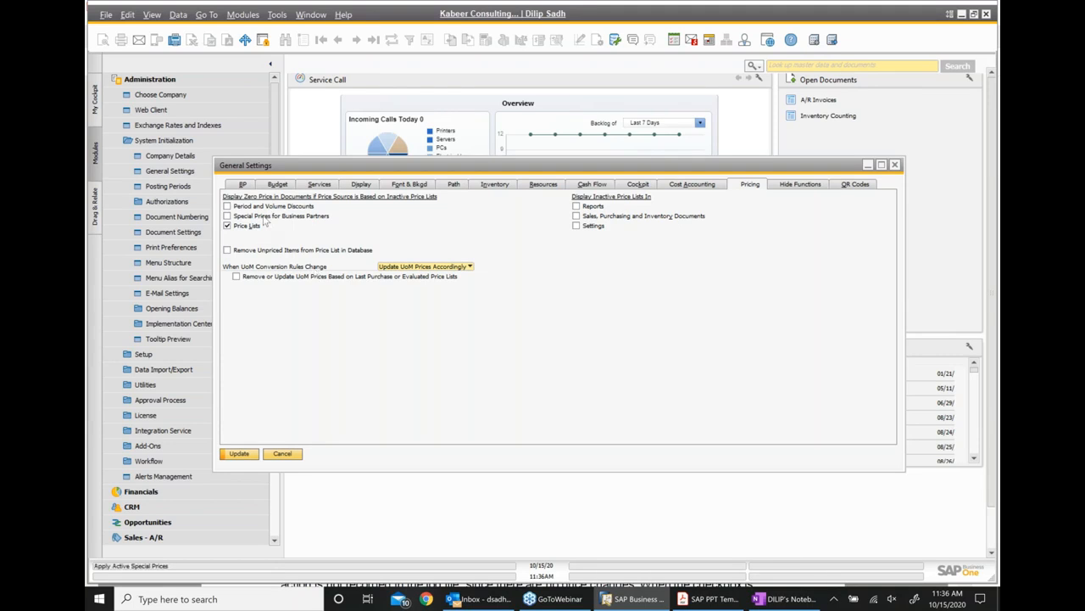
left_click(234, 208)
Step: Switch to the SAP PPT Template PDF and page past the Summary slide to the Updating Pricelists title slide
left_click(702, 602)
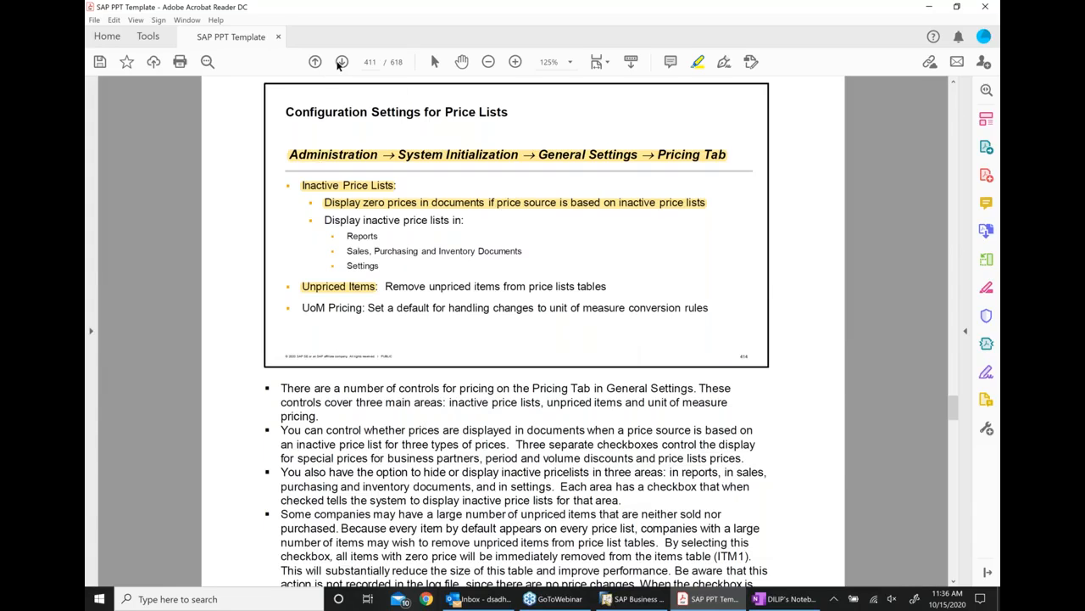
left_click(341, 62)
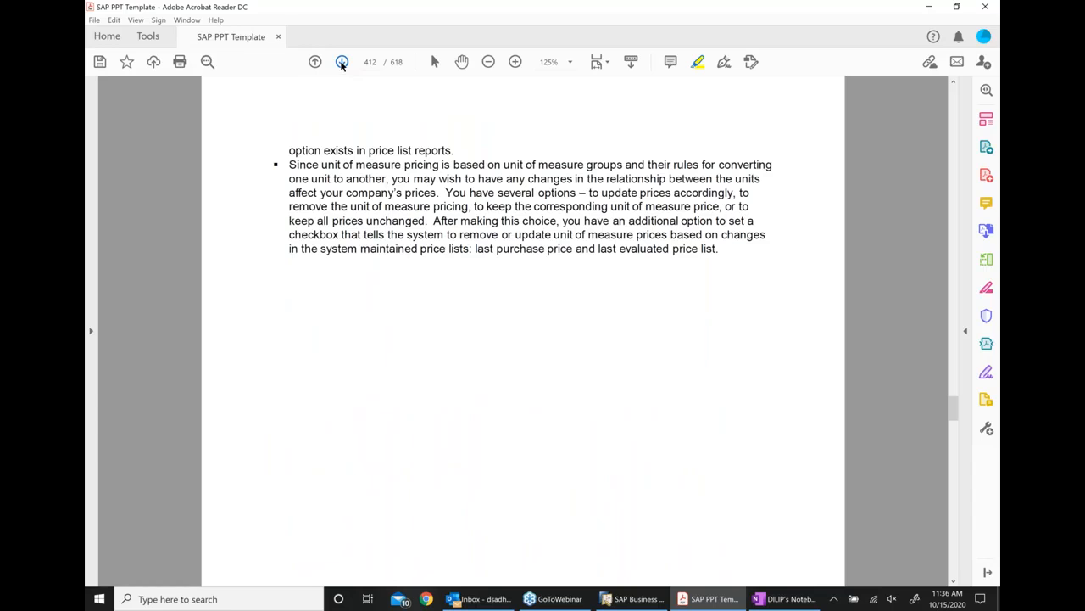
left_click(342, 63)
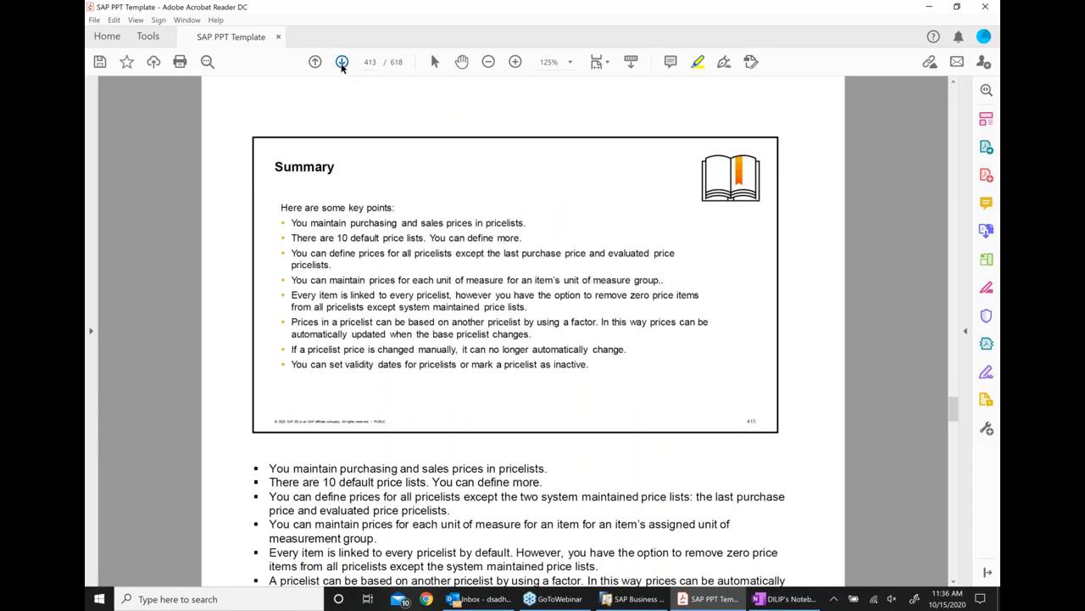
left_click(341, 64)
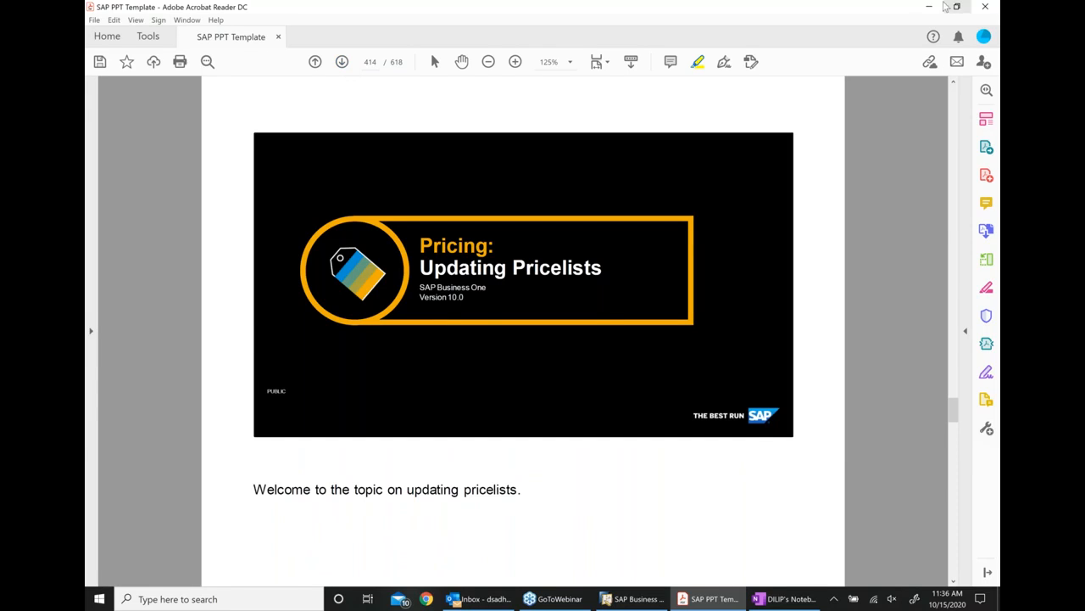
Step: Return to SAP Business One and close General Settings, discarding the changes
left_click(929, 8)
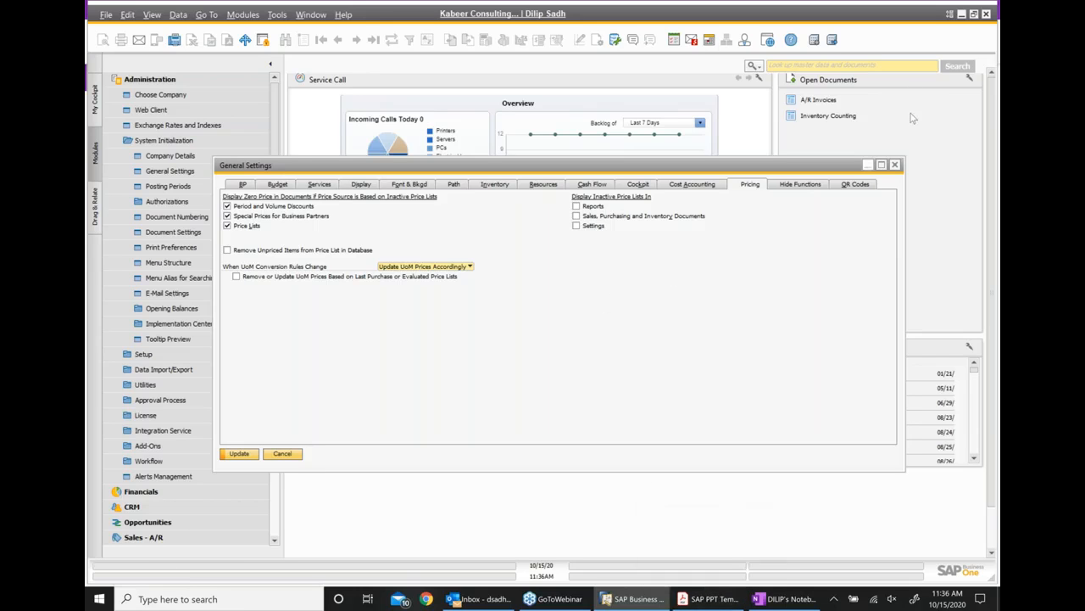
left_click(894, 165)
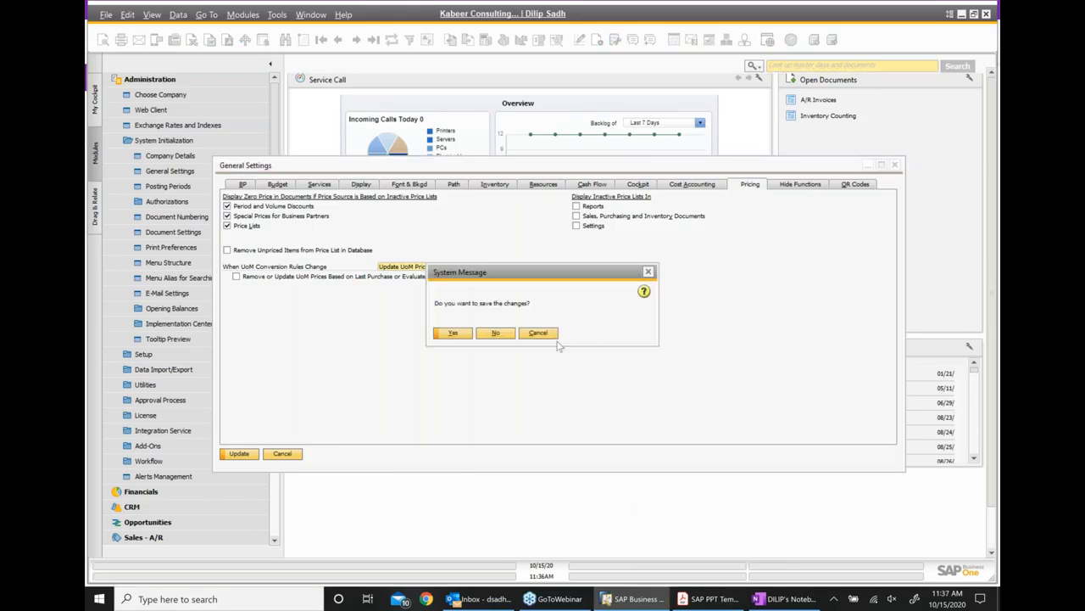
left_click(497, 332)
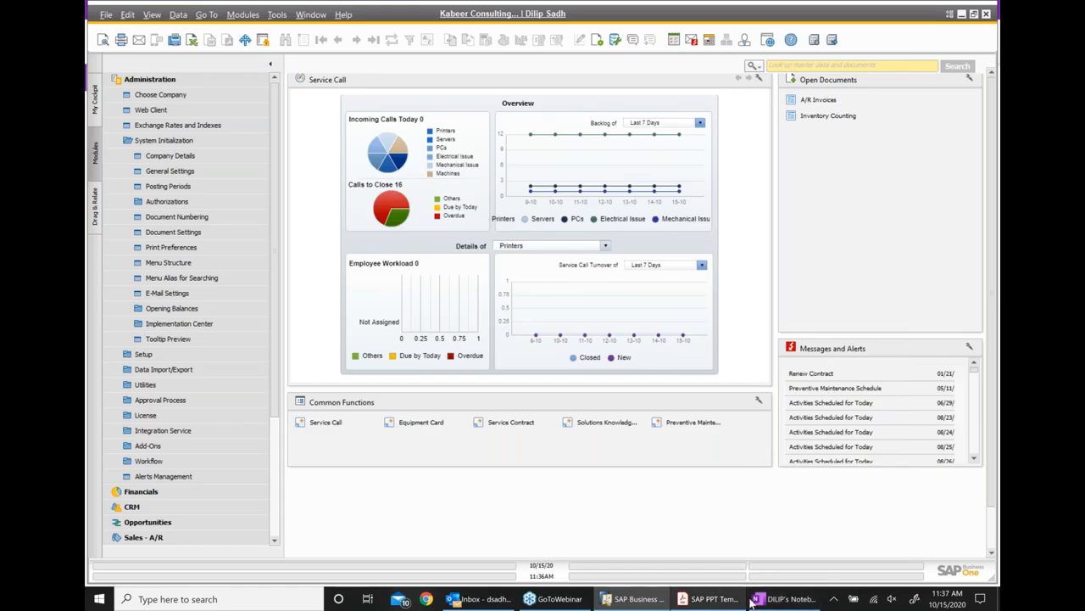
Step: Switch to OneNote and add the line "I HAVEA GOOOOD NEWS !!!" below the purchase agreement notes on the SAP B1 Class page
left_click(787, 598)
left_click(735, 298)
key("Return")
key("Return")
key("Return")
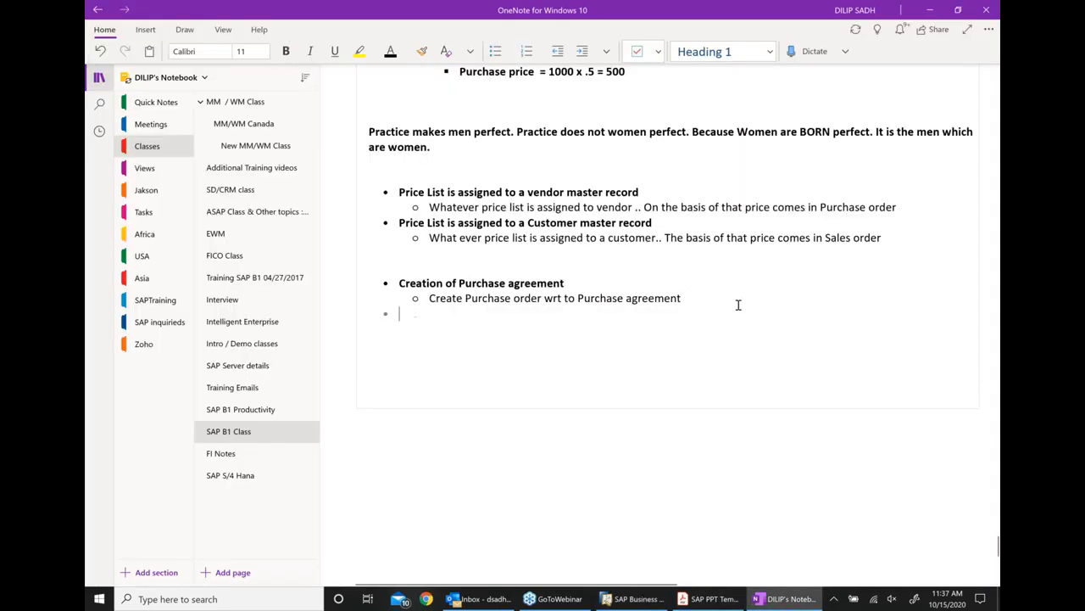
type("i HAVEA")
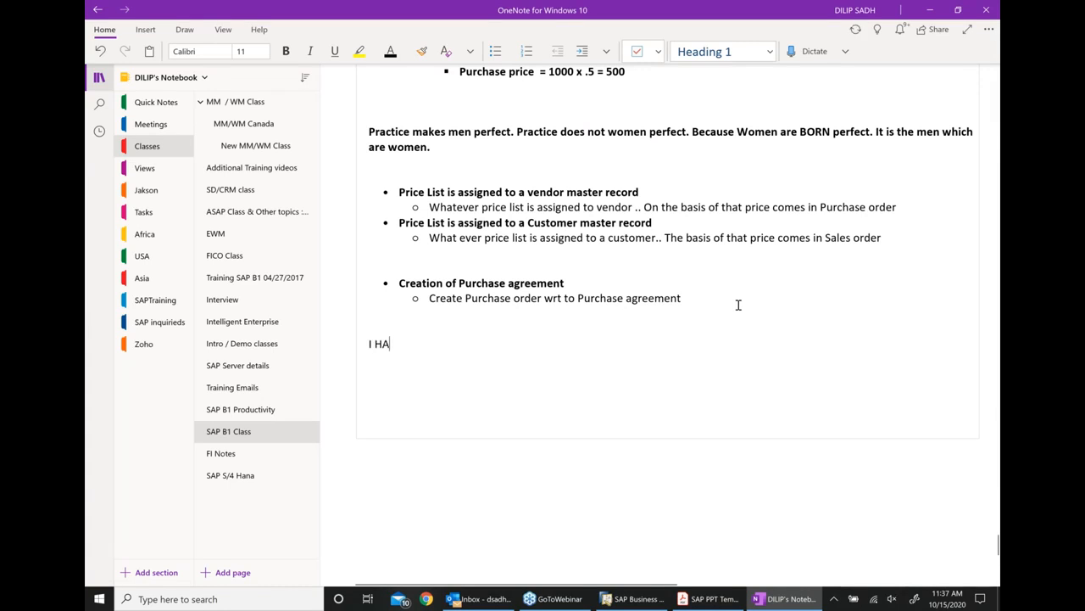
type(" G")
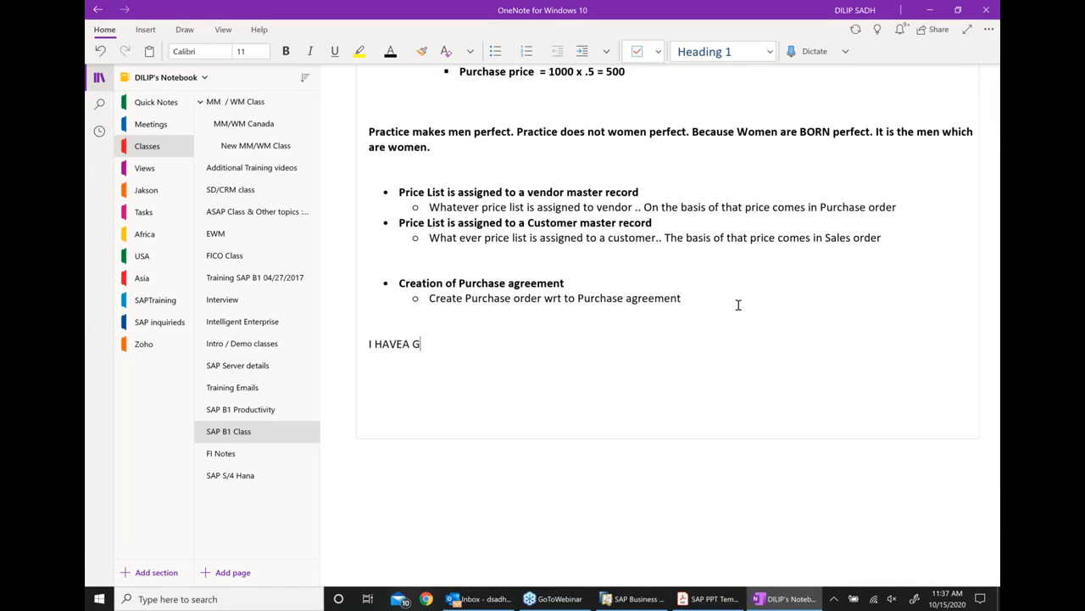
type("OOOOD NEWS !!!")
key("Return")
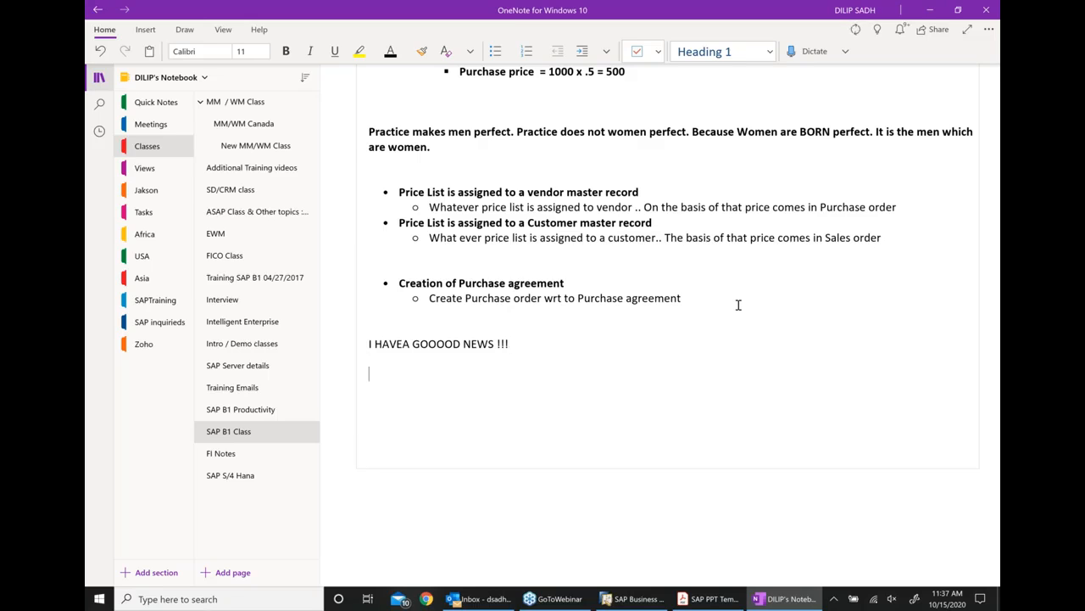
Step: Write "Samachar Smapt Huye!" on a new line below the good news line
type("Samachar Sm")
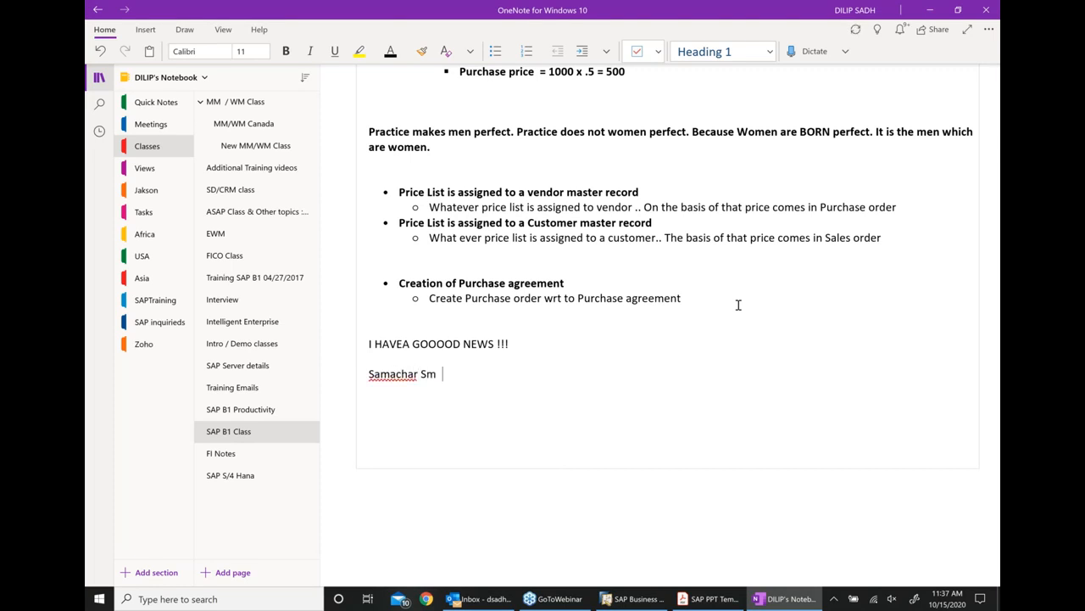
type("apt Huye1")
key("BackSpace")
type("!")
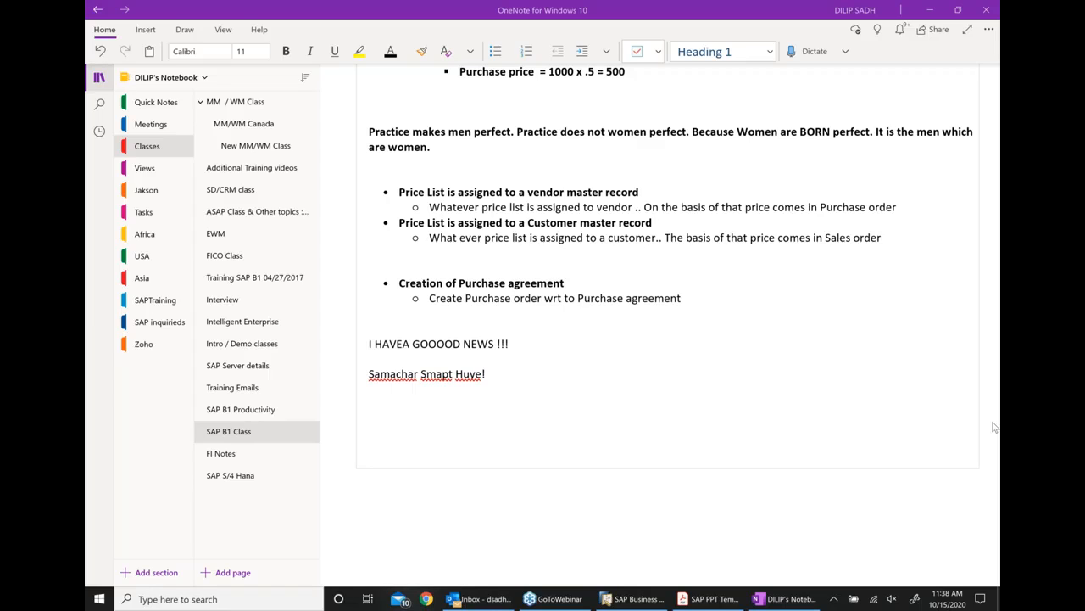
Step: Minimize OneNote and SAP Business One to reveal the desktop
left_click(930, 11)
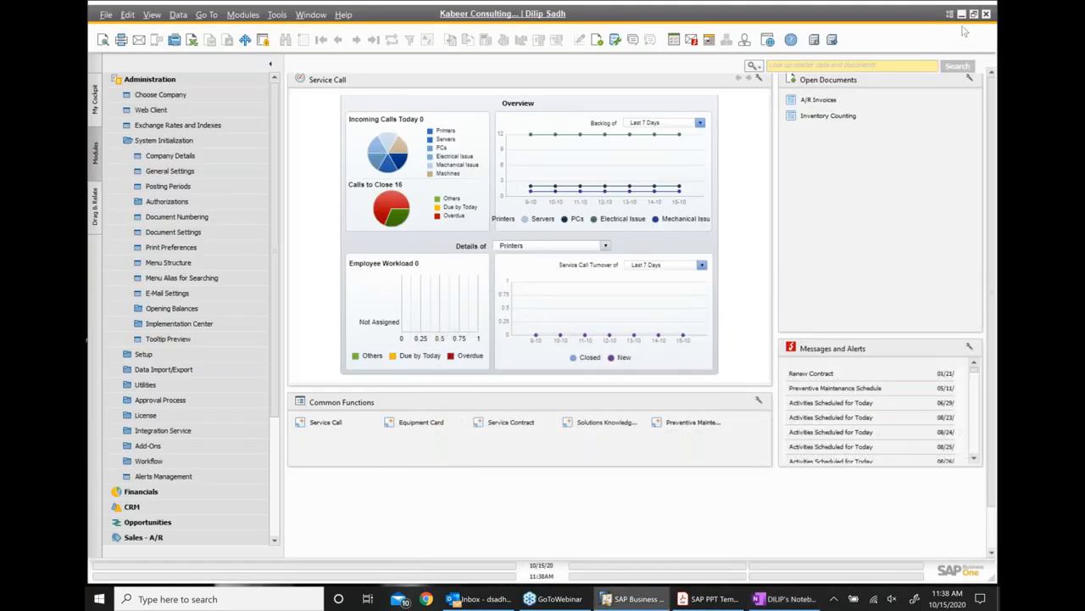
left_click(962, 15)
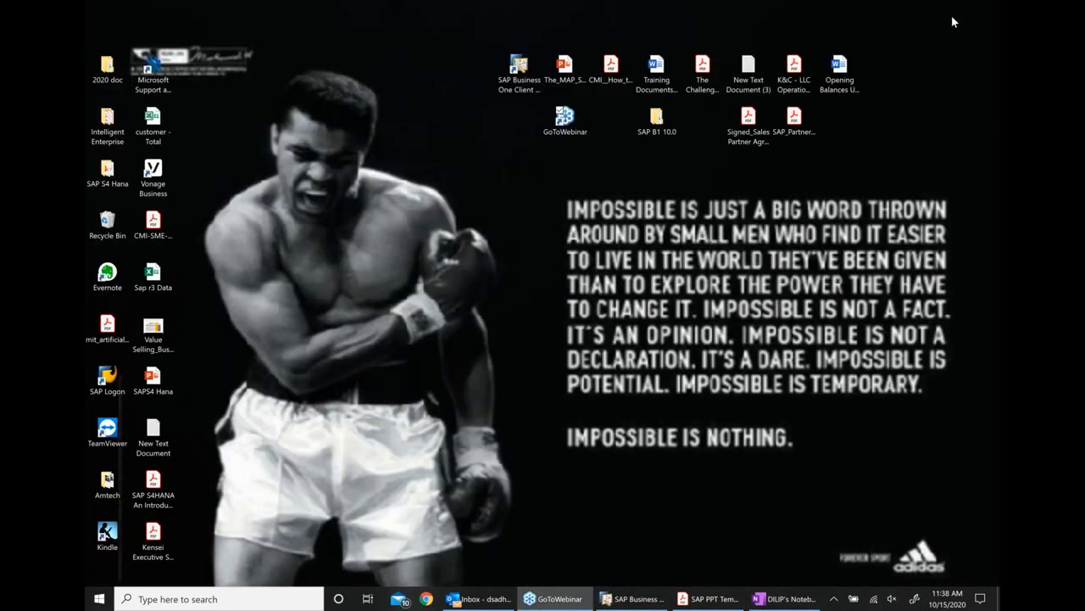